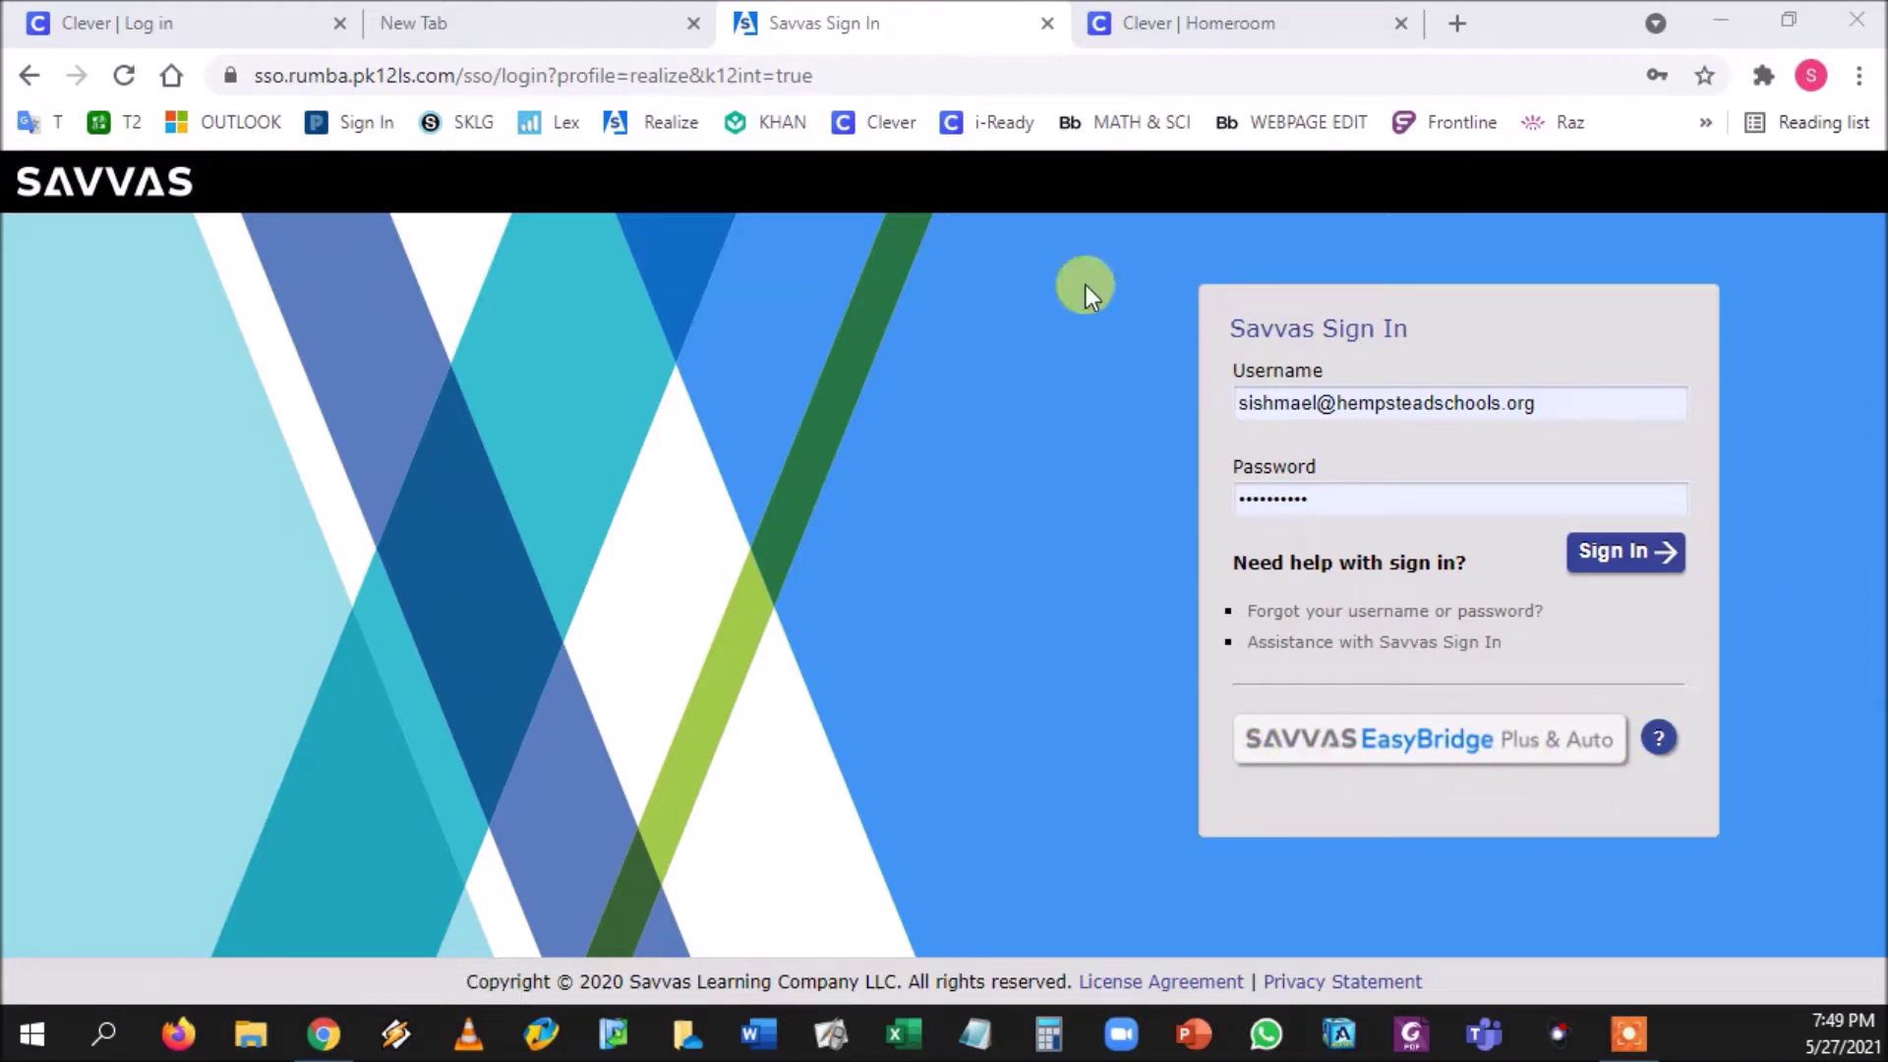
Step: Look over the Clever teacher homeroom page, then go back to the Savvas sign-in page
{"action": "left_click", "coordinate": [1189, 25]}
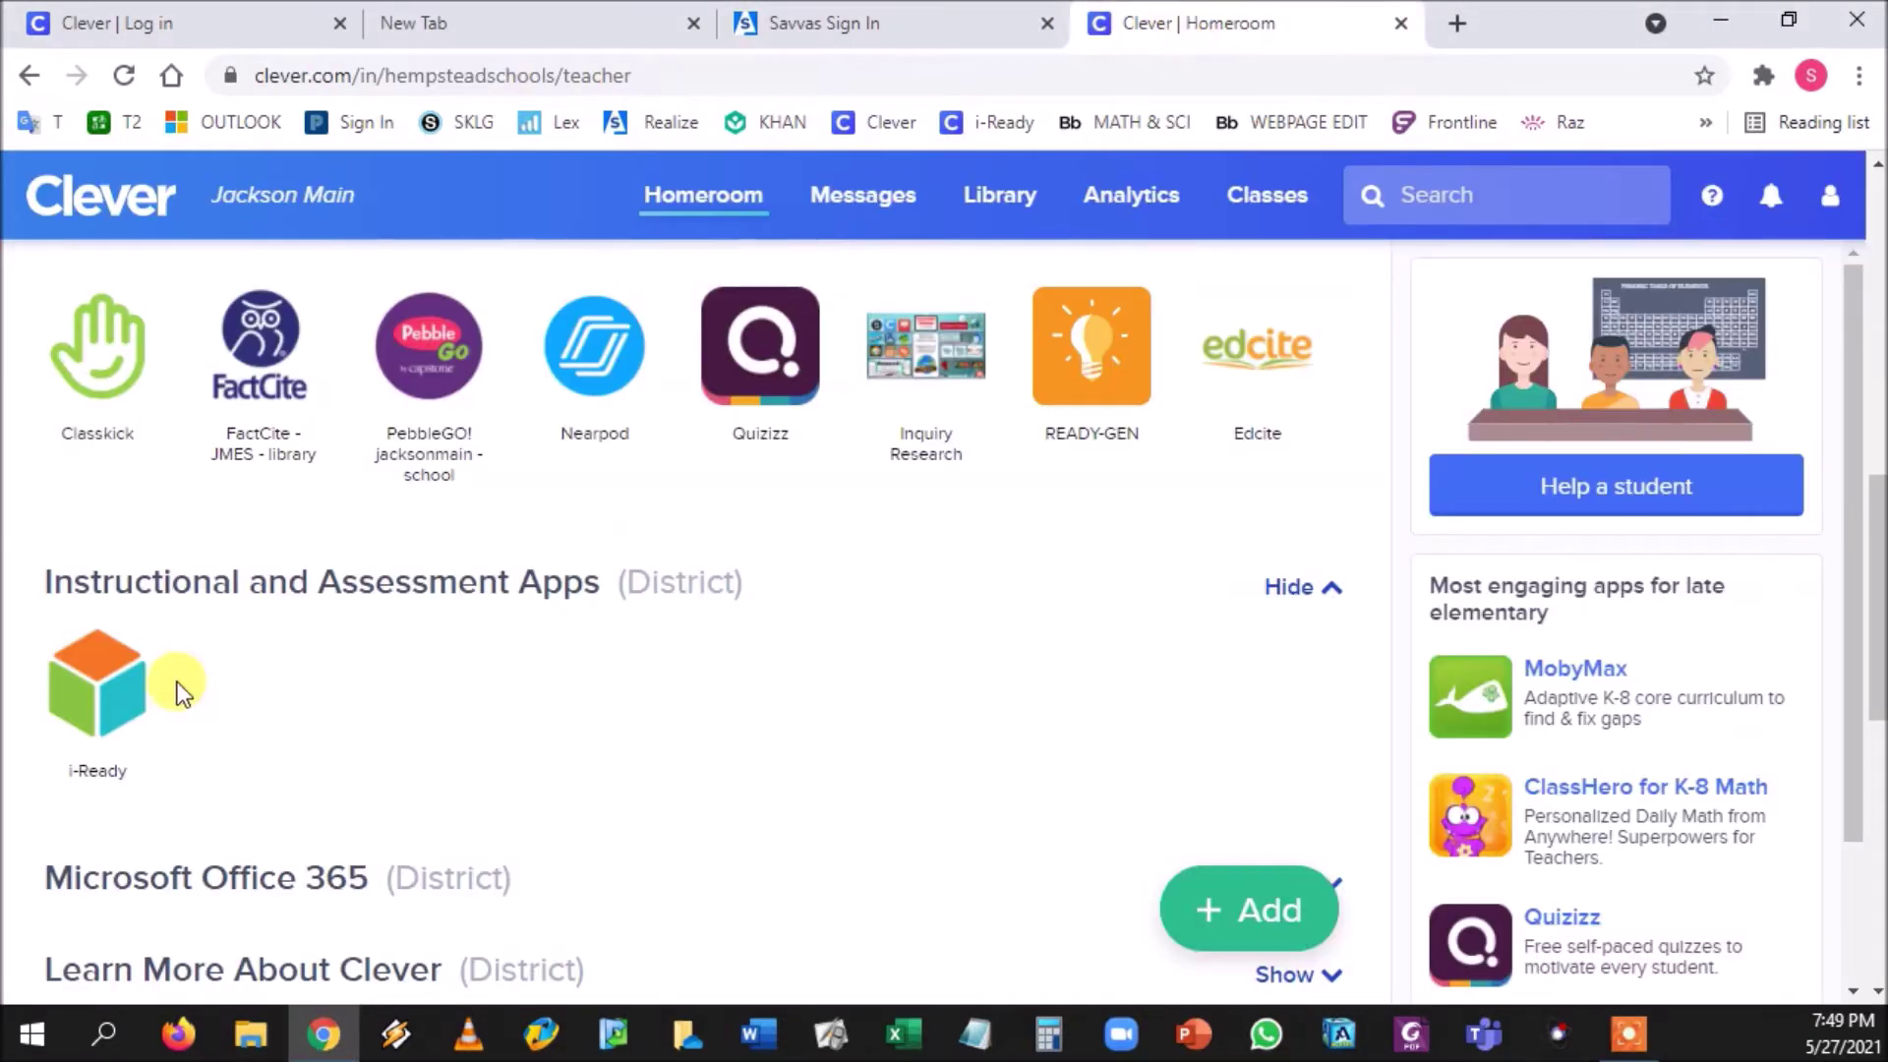
{"action": "scroll", "coordinate": [138, 758], "scroll_direction": "down", "scroll_amount": 1}
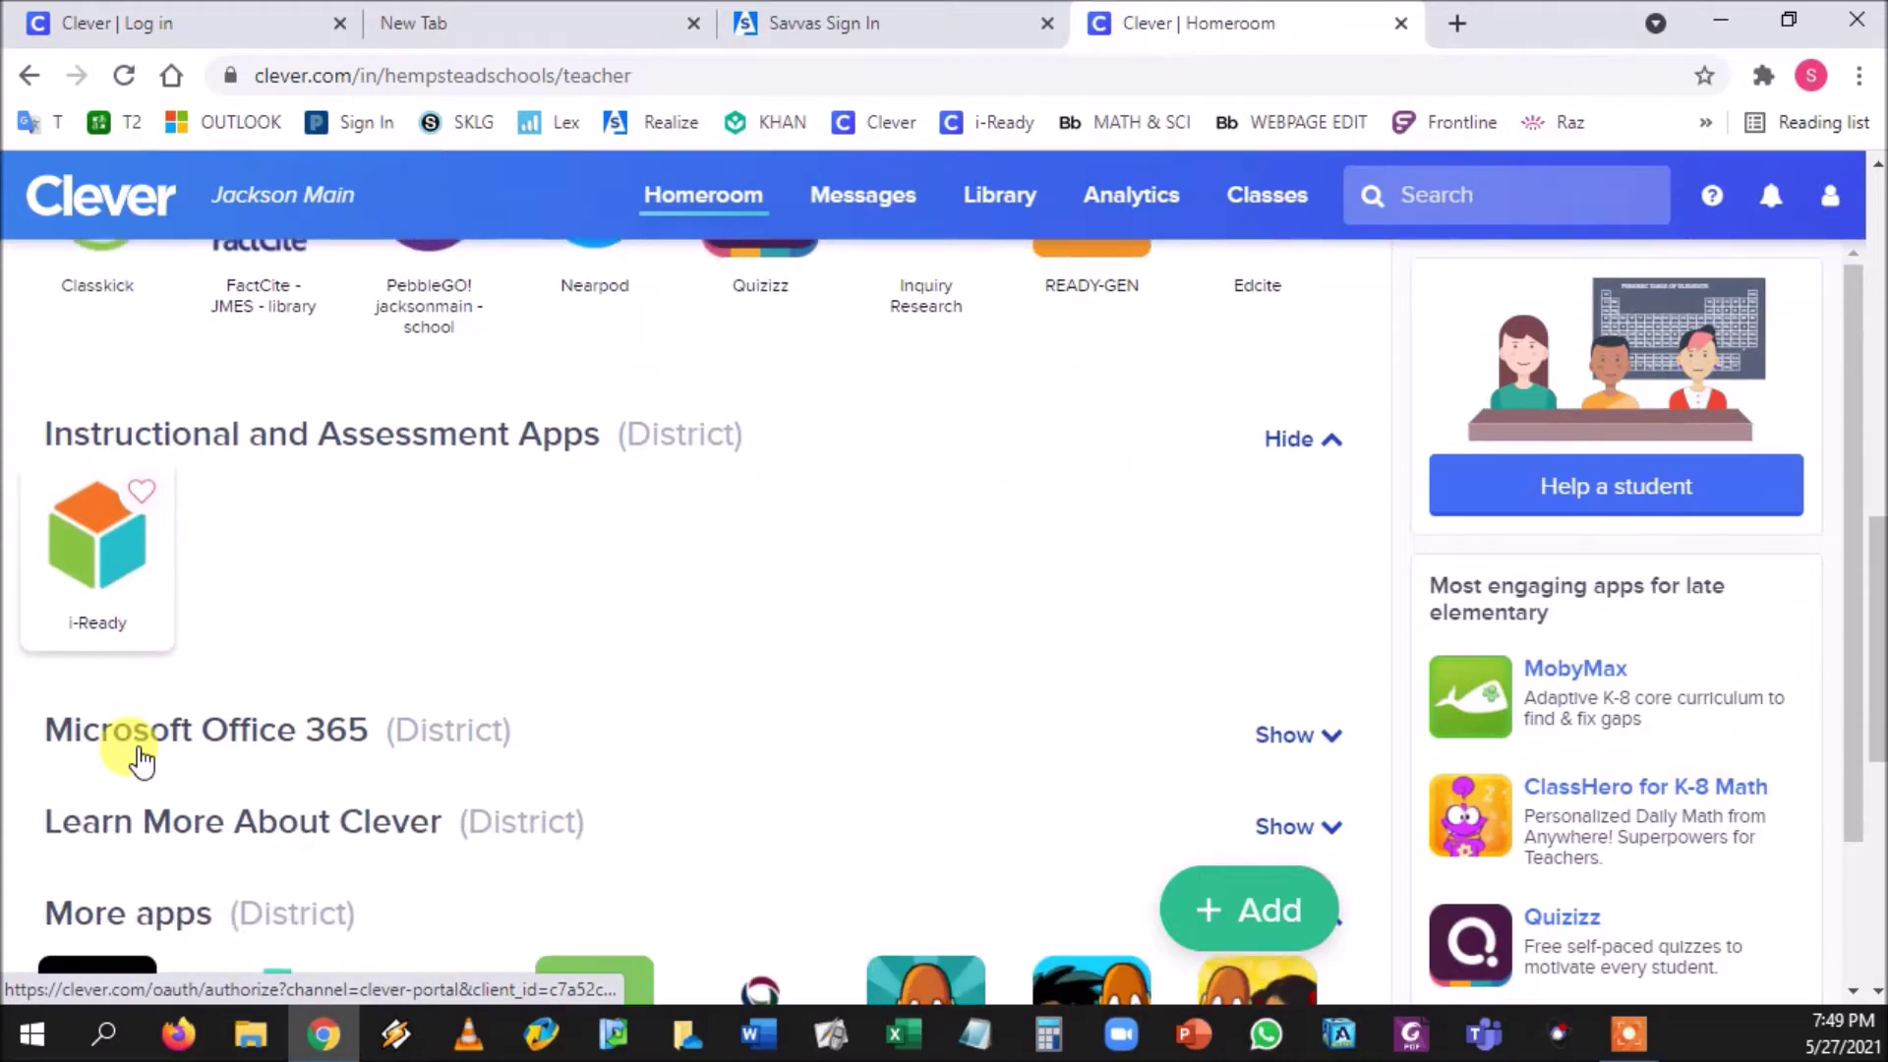
{"action": "scroll", "coordinate": [138, 758], "scroll_direction": "down", "scroll_amount": 6}
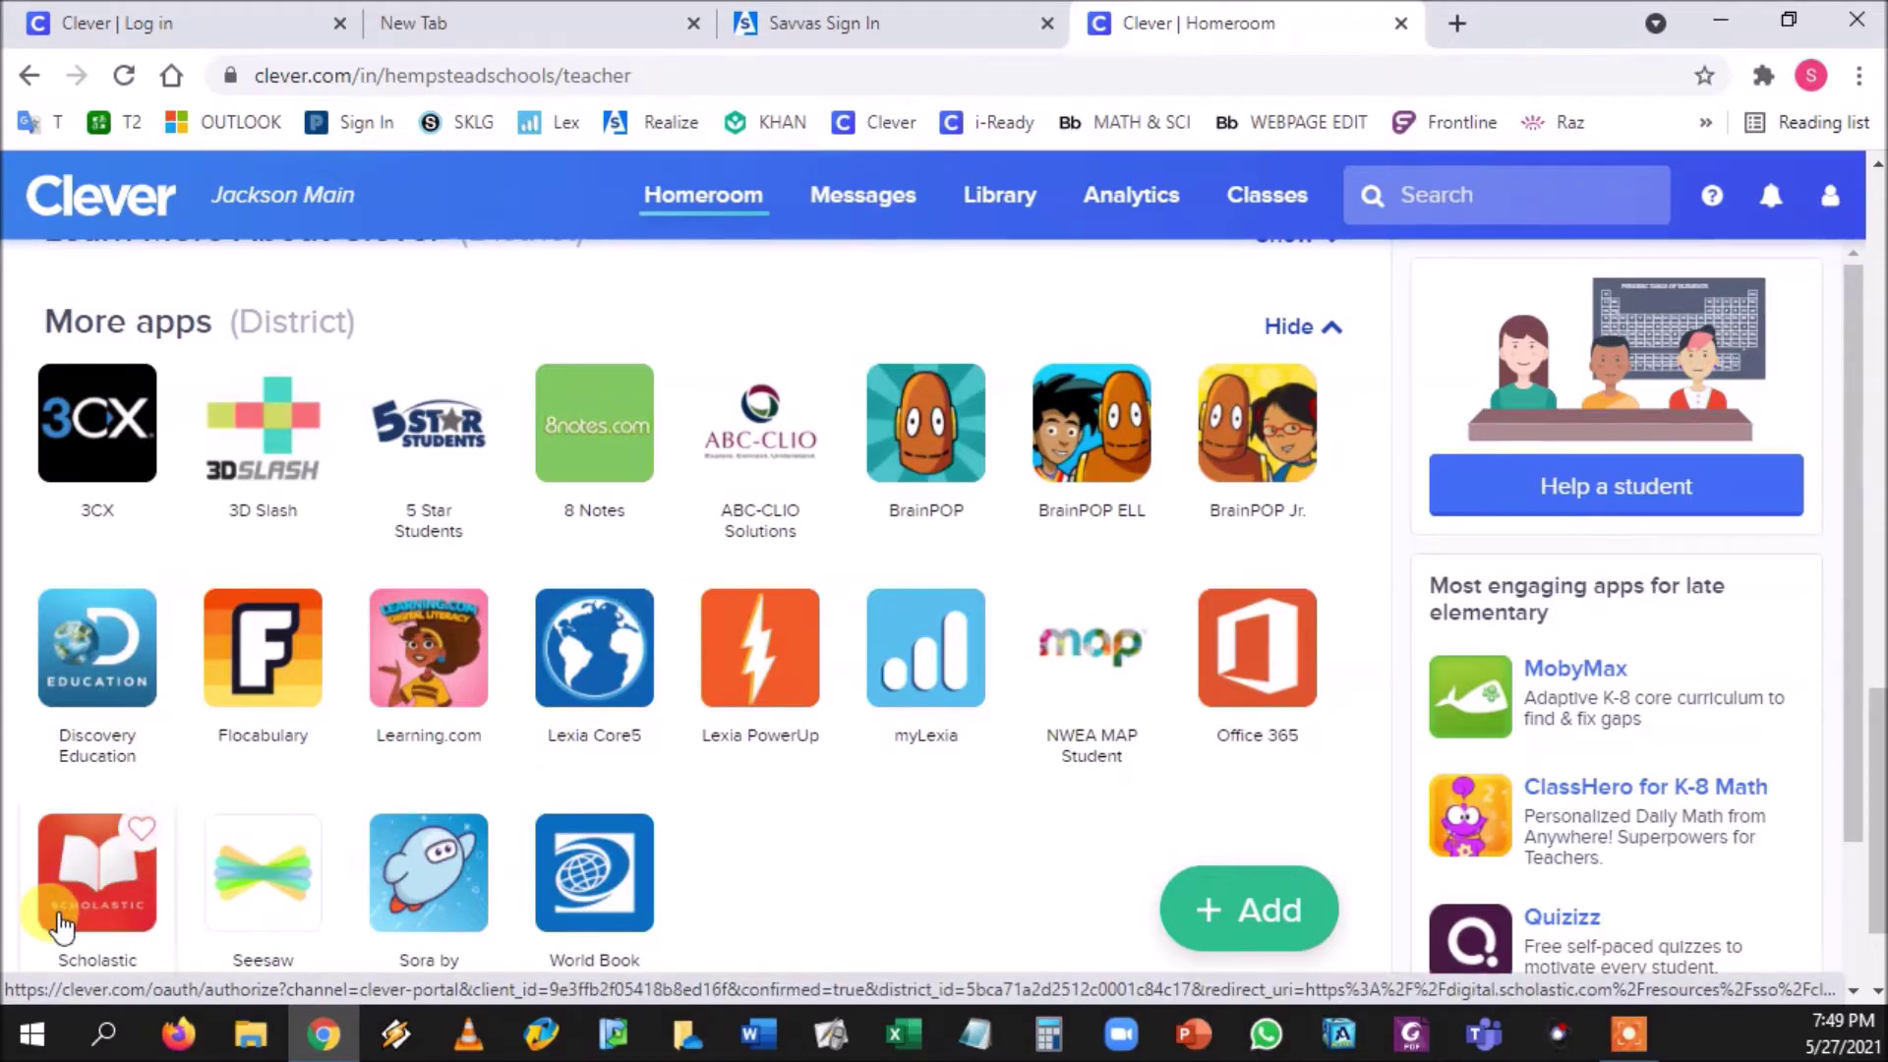
{"action": "scroll", "coordinate": [59, 924], "scroll_direction": "up", "scroll_amount": 3}
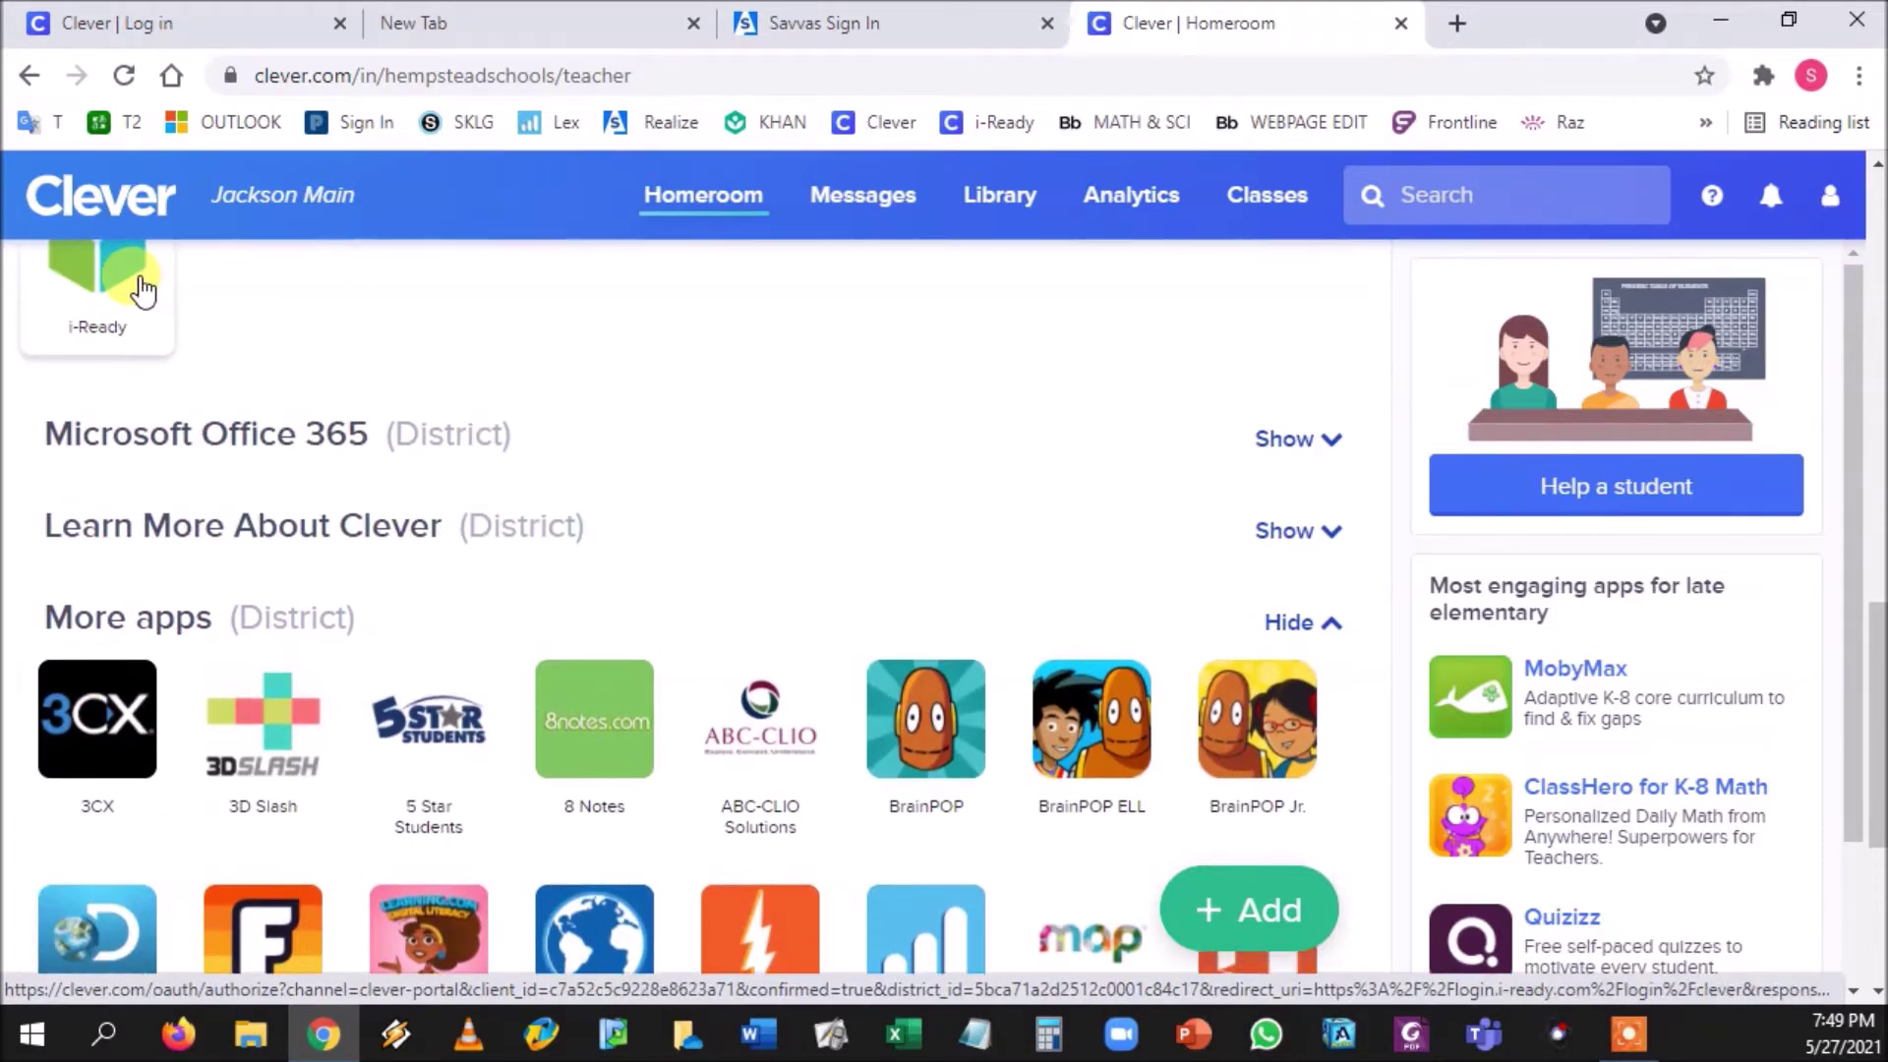
{"action": "left_click", "coordinate": [902, 19]}
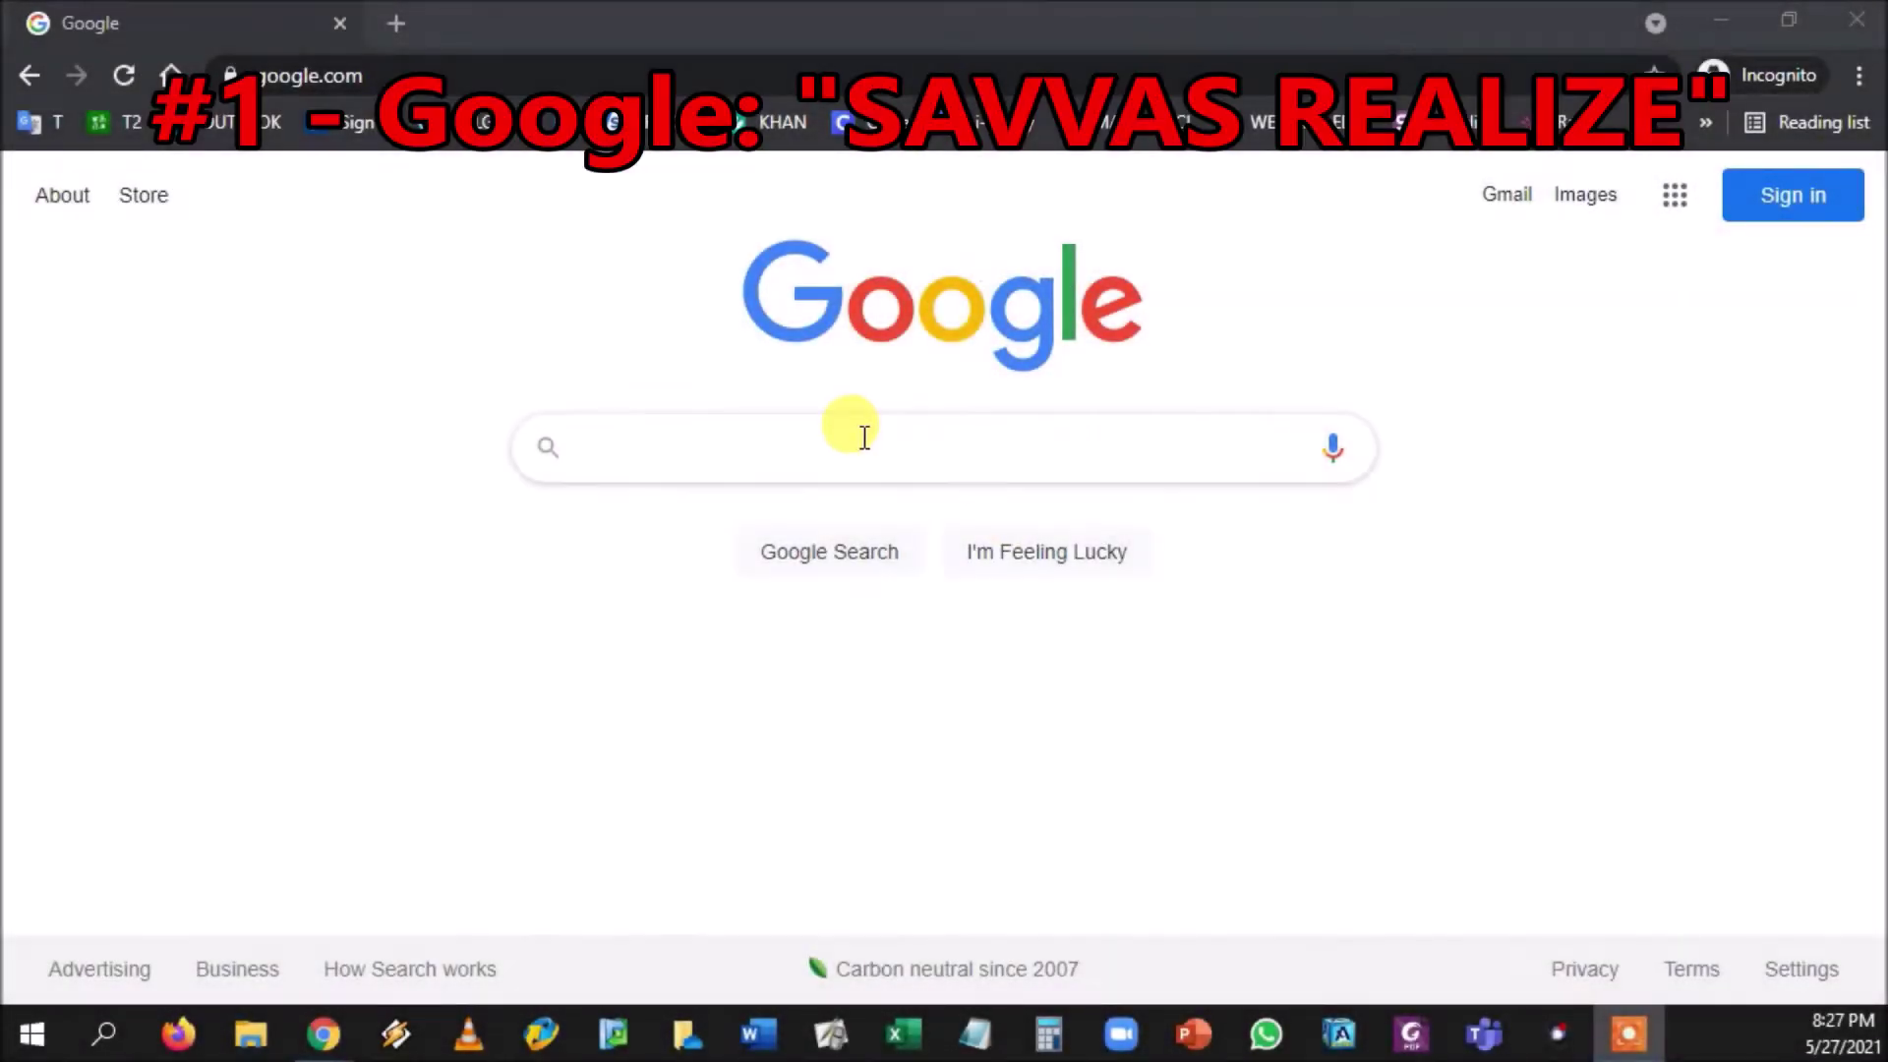
Step: Search Google for 'savvas realize' and open the Savvas Sign In result
{"action": "left_click", "coordinate": [864, 436]}
{"action": "type", "text": "sa"}
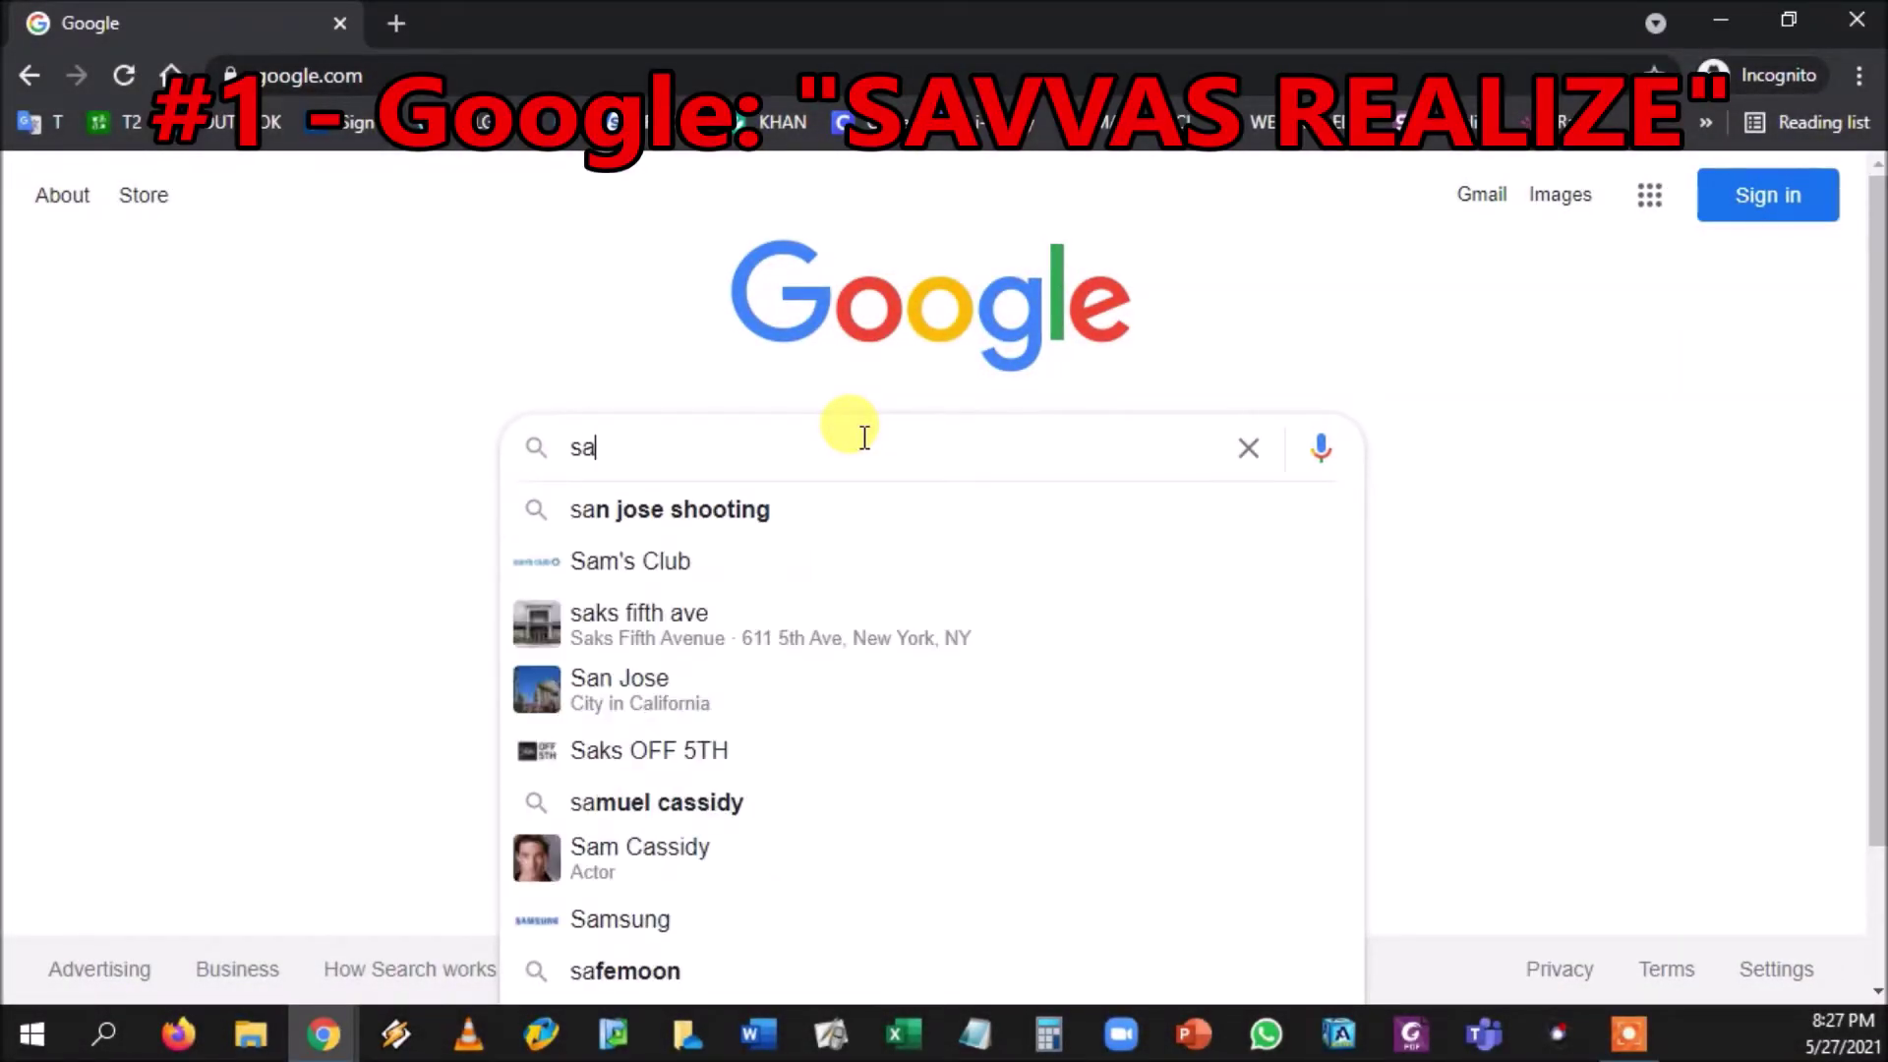
{"action": "type", "text": "vvas realize"}
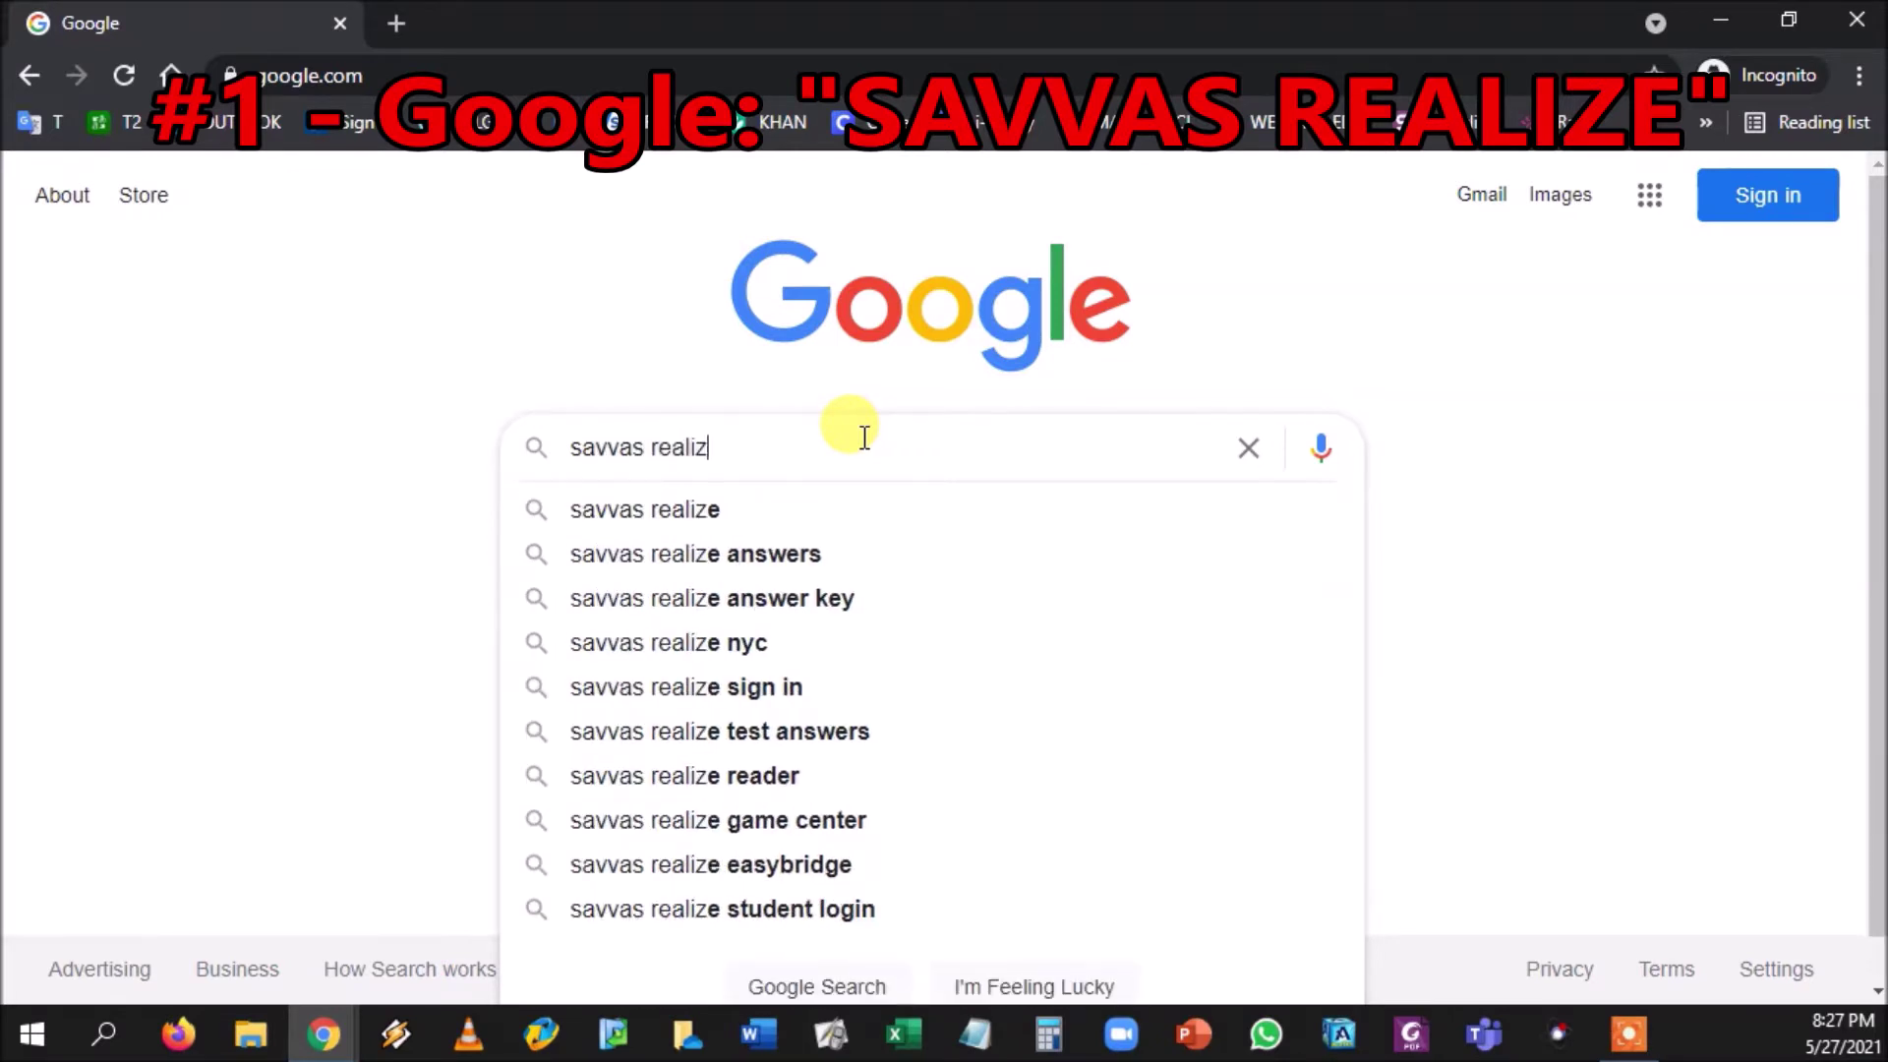
{"action": "key", "text": "Return"}
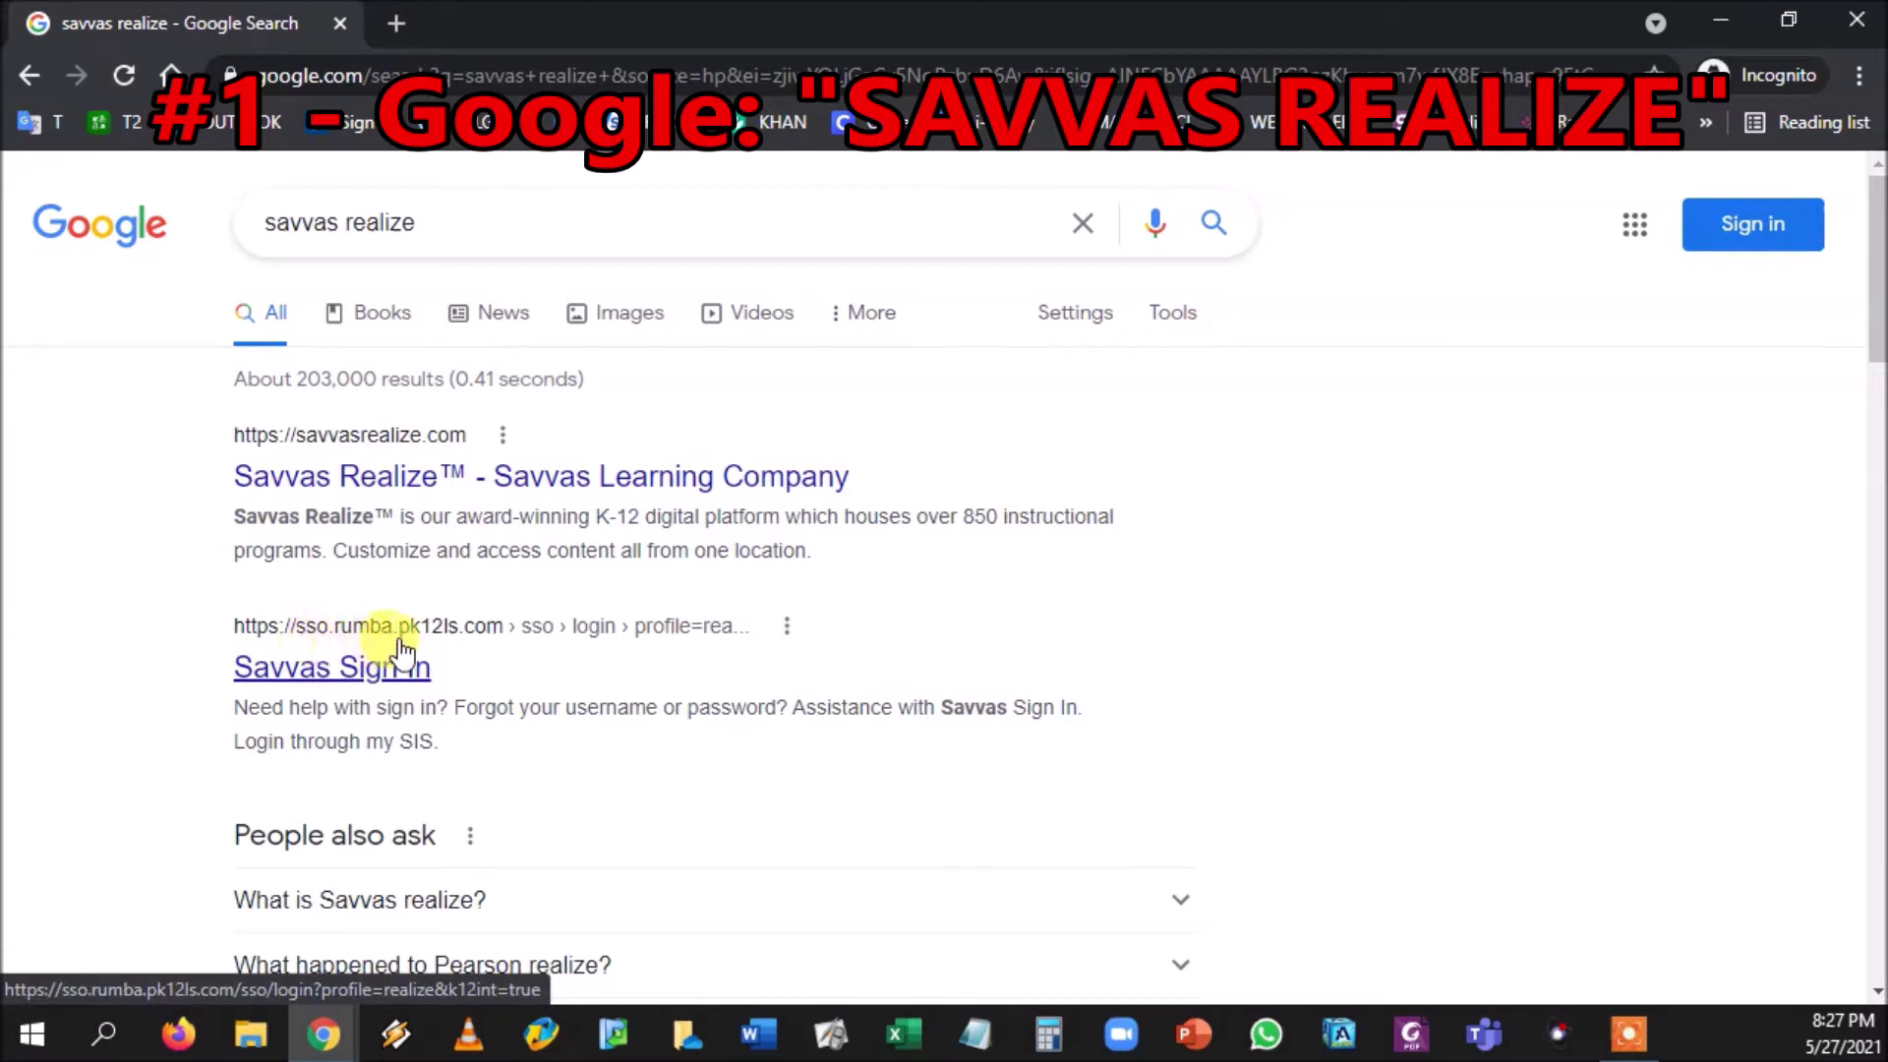
{"action": "left_click", "coordinate": [366, 660]}
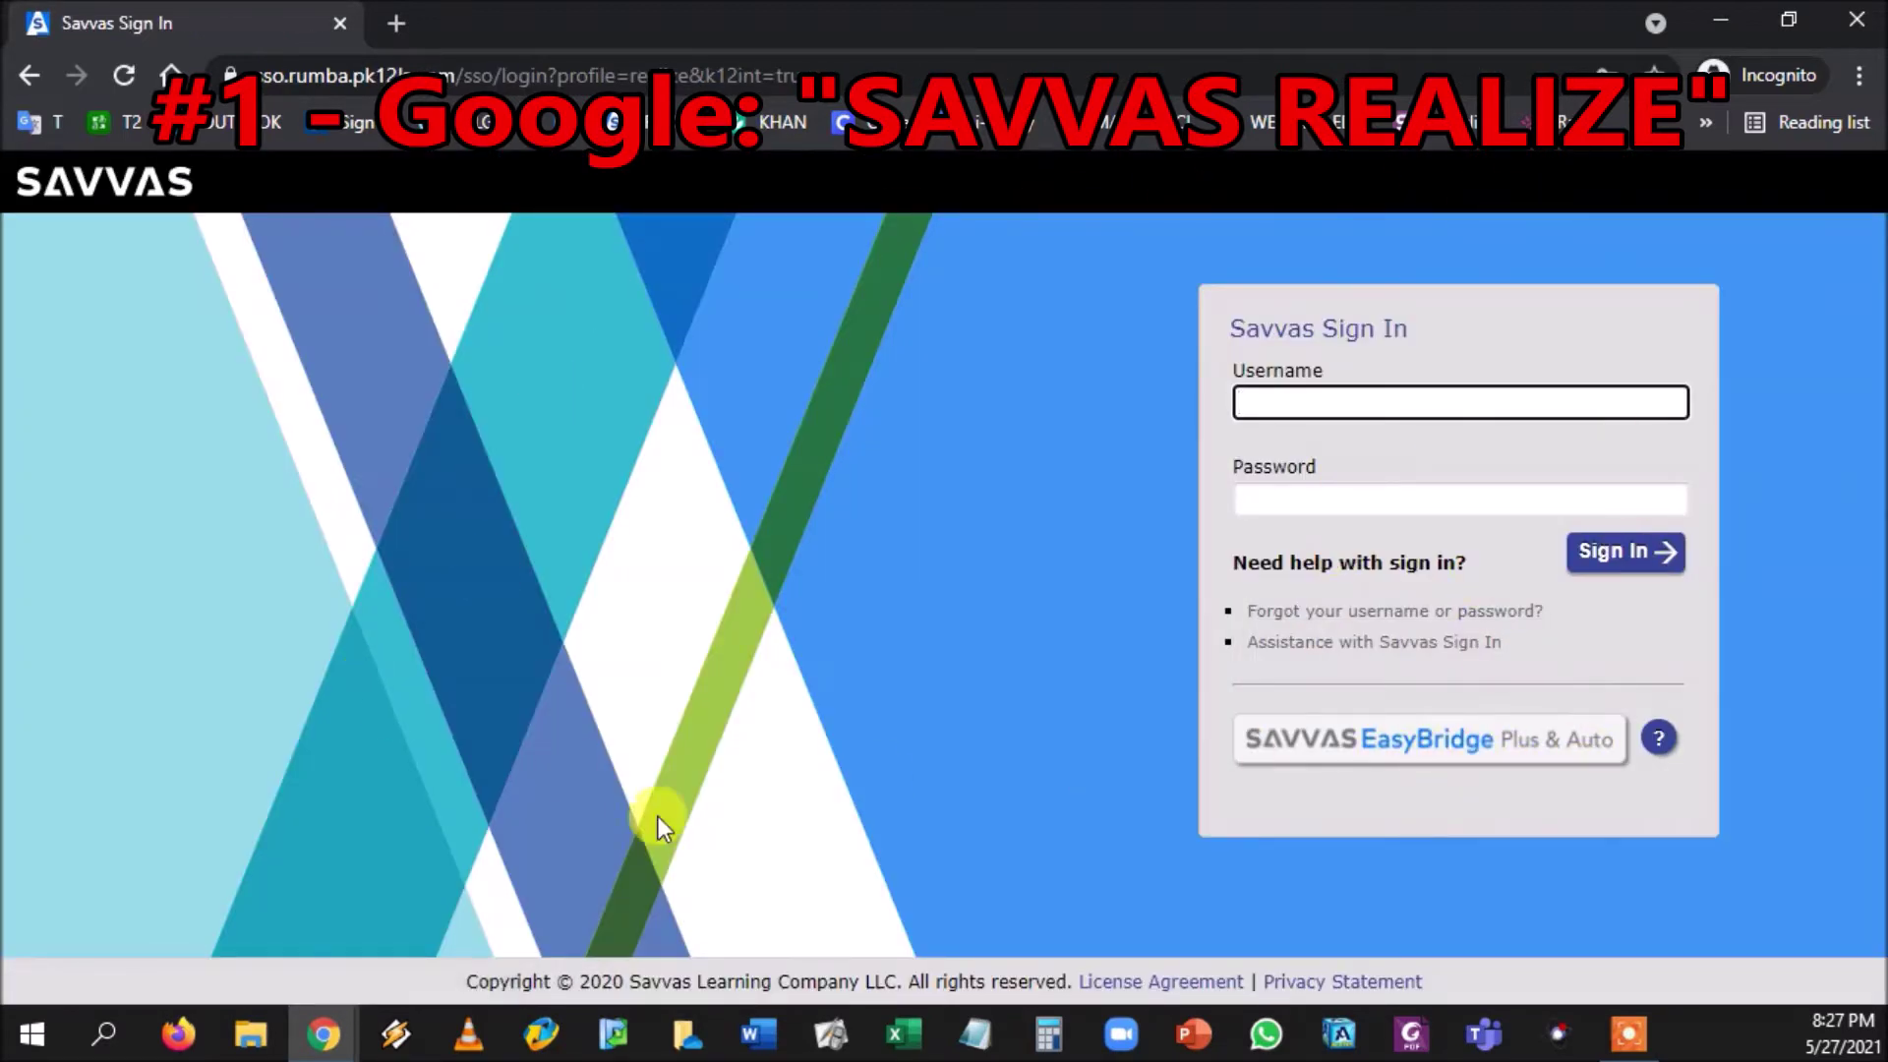
Step: Sign in through EasyBridge with district HEMPSTEAD UNION FREE SD, found by searching 'hempstead'
{"action": "left_click", "coordinate": [1335, 744]}
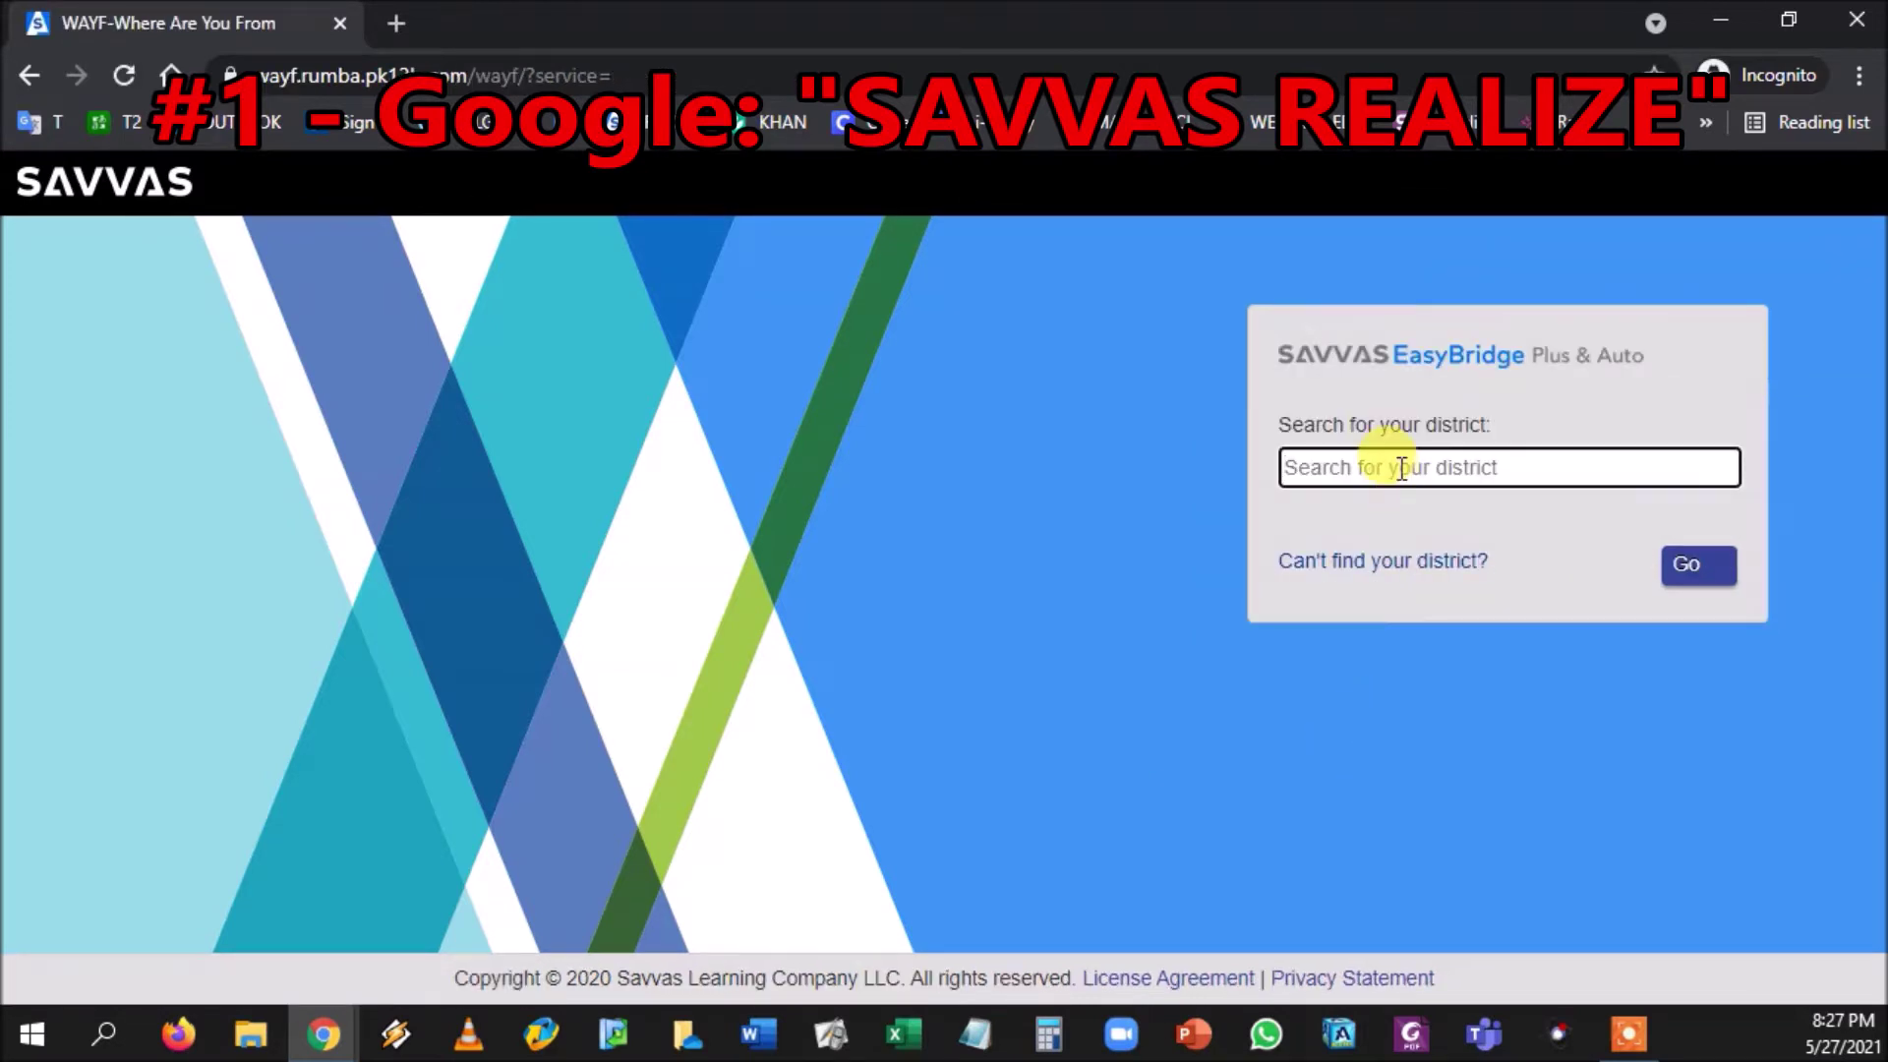
{"action": "type", "text": "hempstead"}
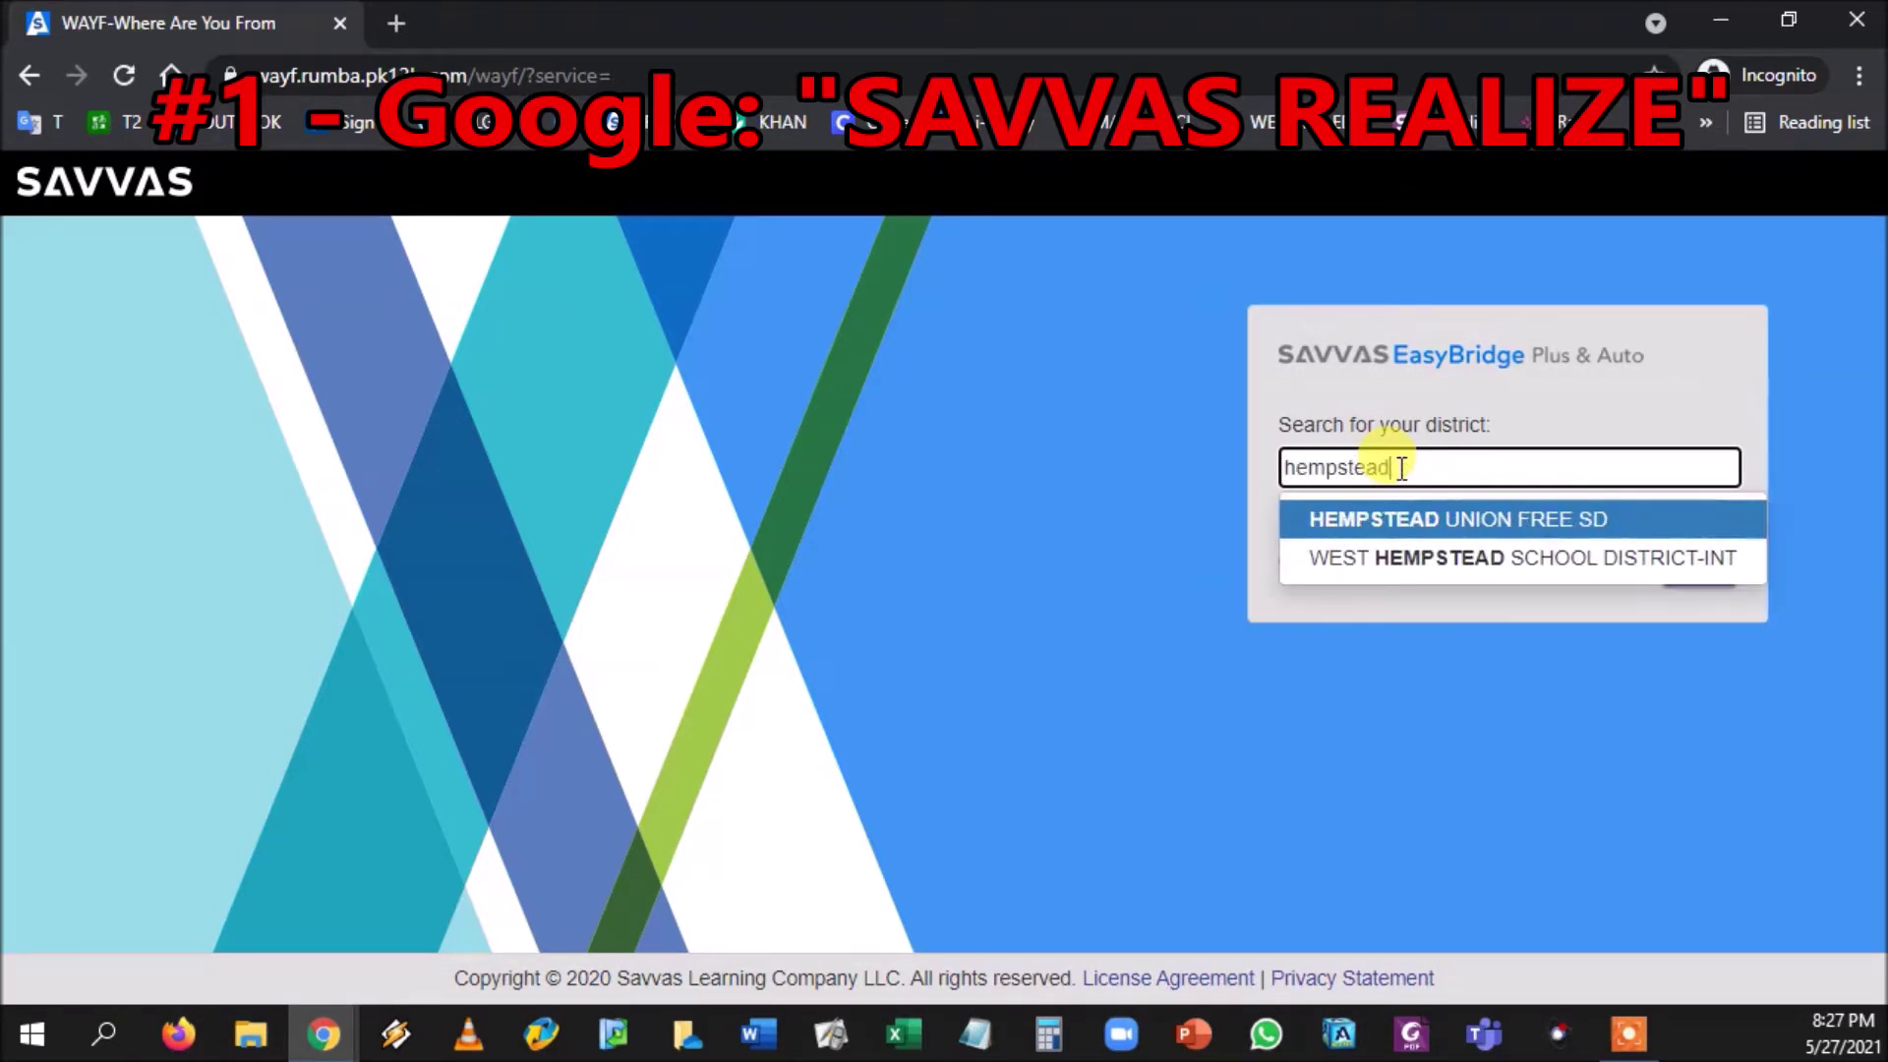
{"action": "left_click", "coordinate": [1424, 521]}
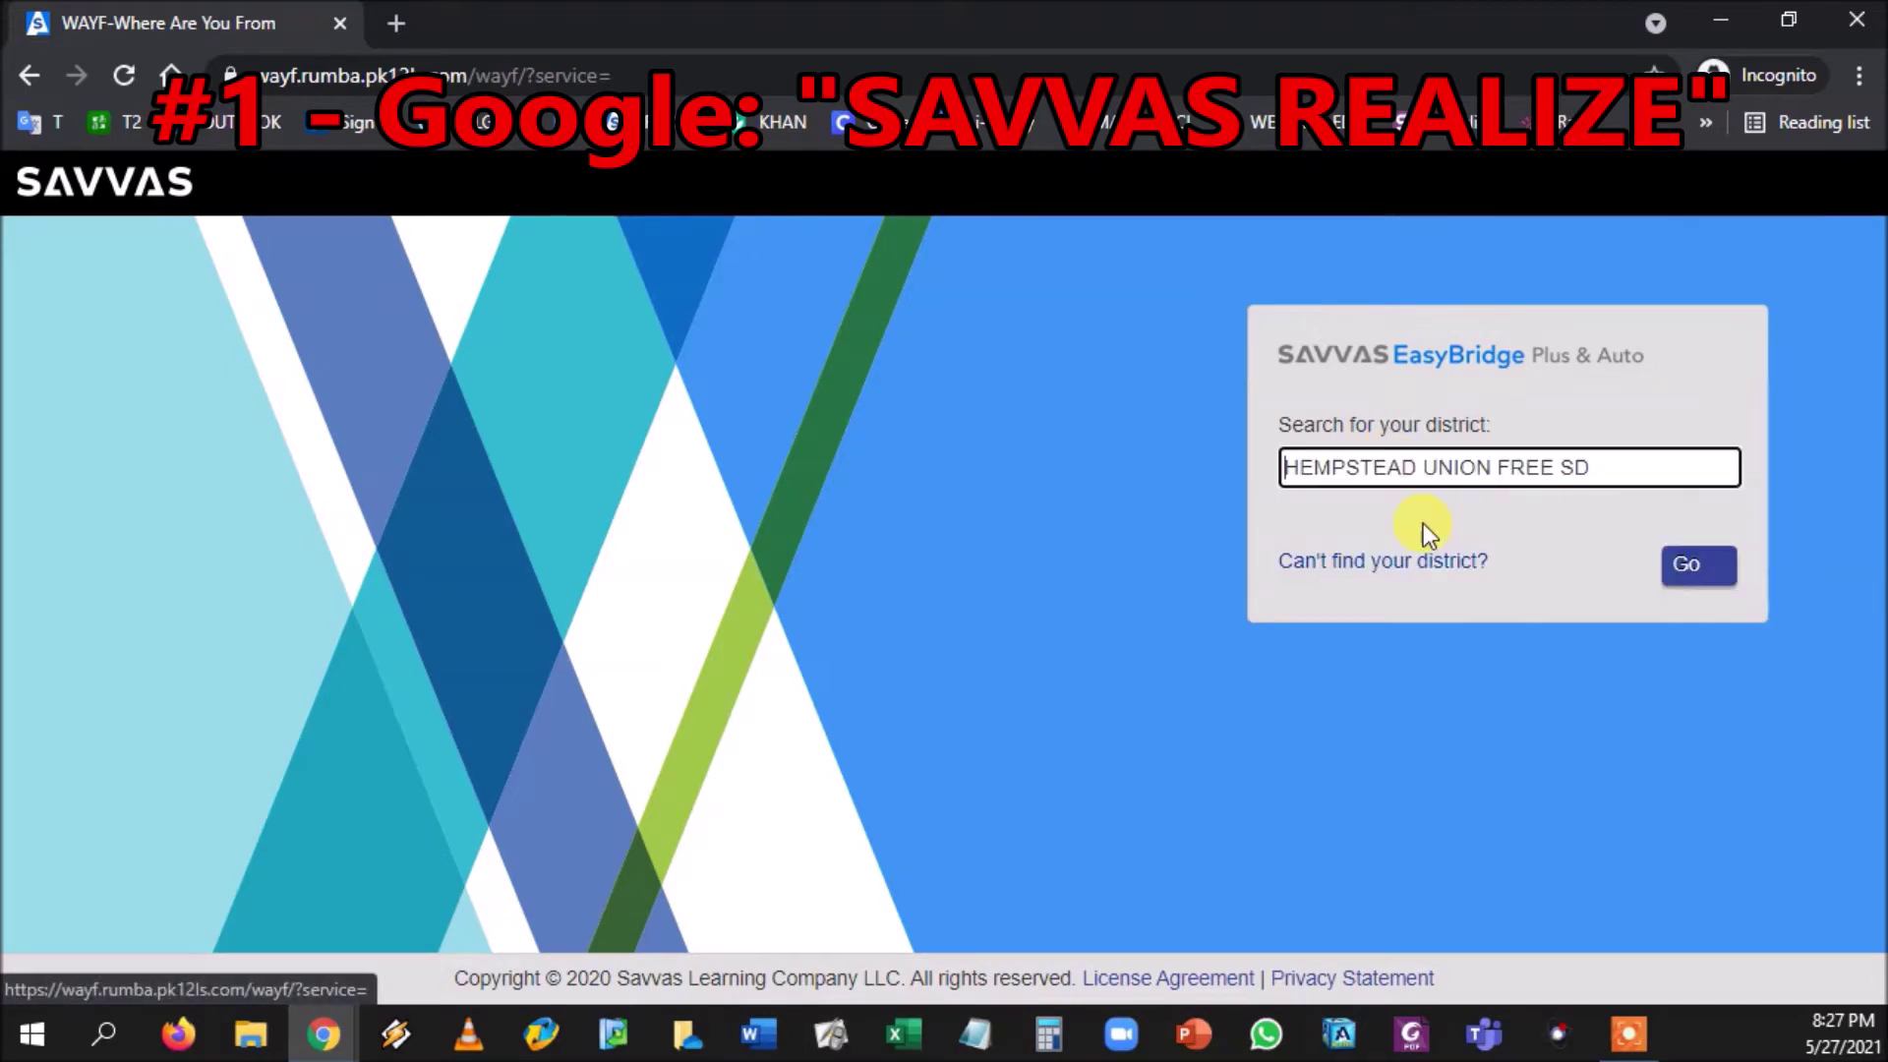
{"action": "left_click", "coordinate": [1721, 578]}
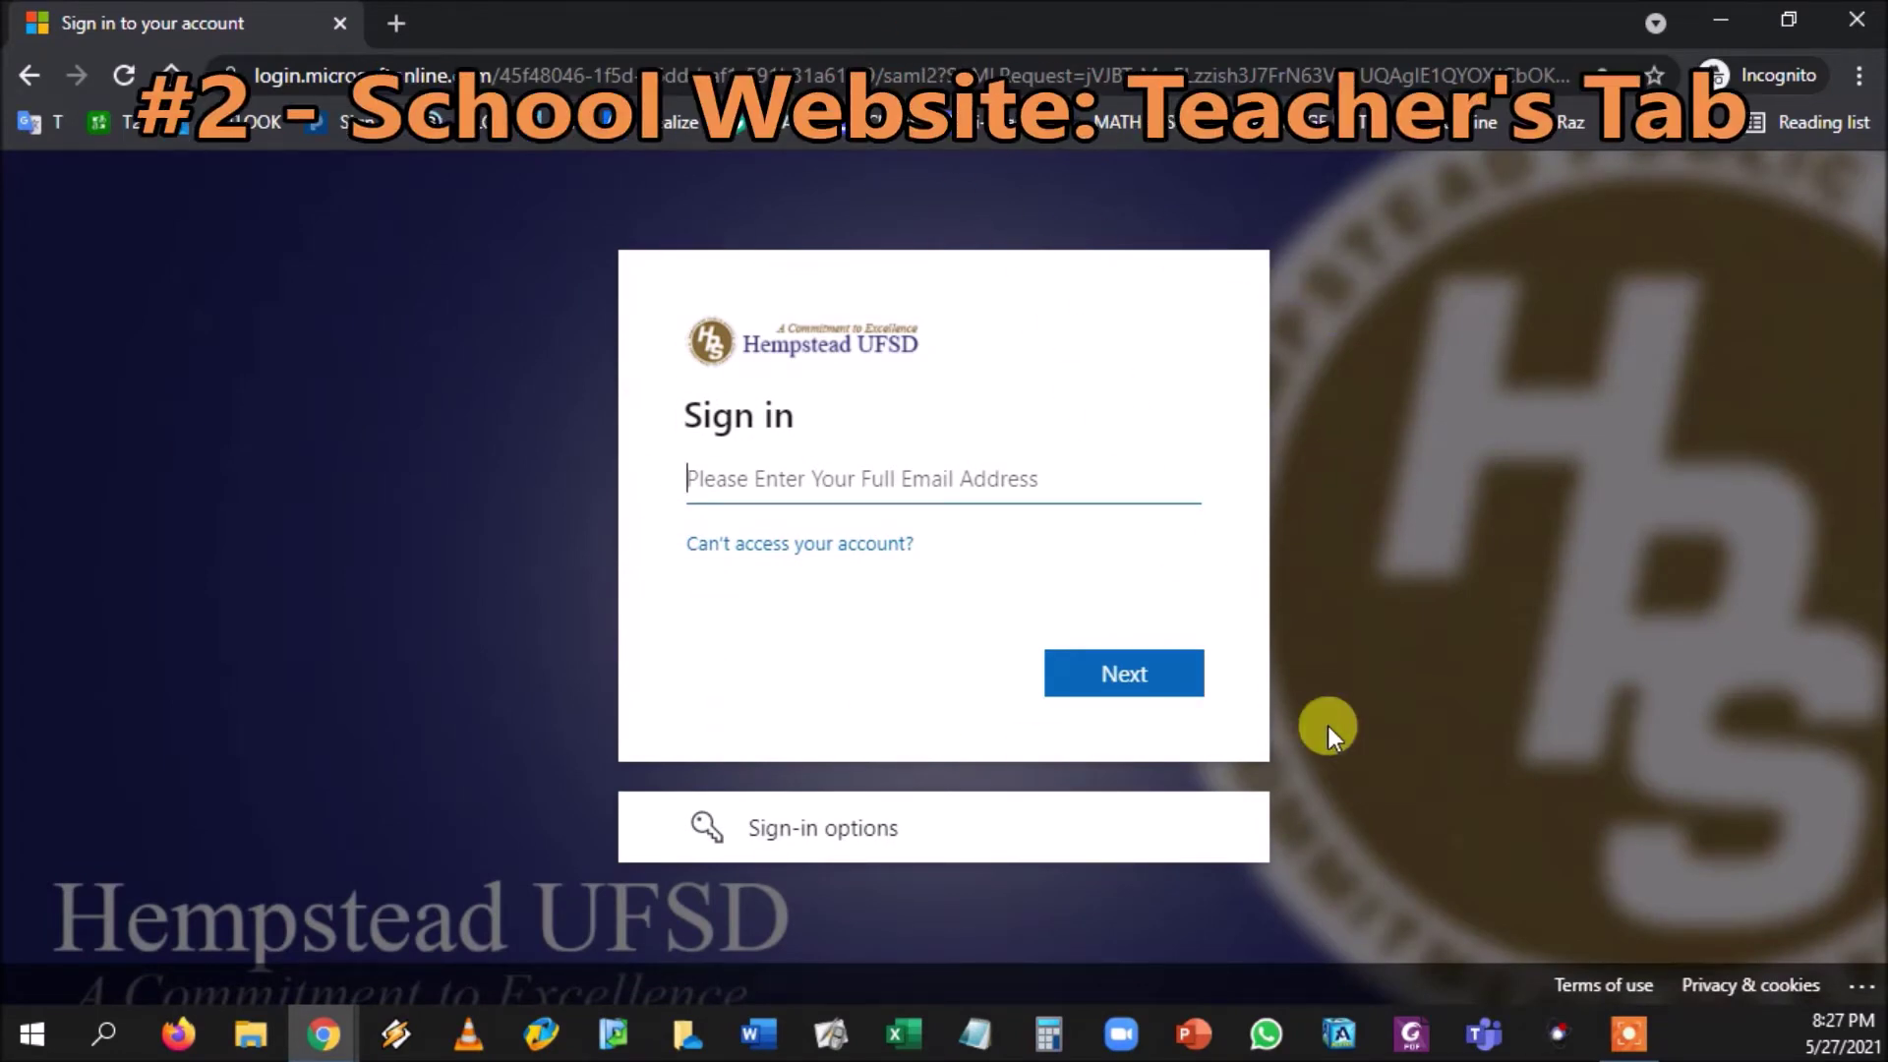
Step: Load hempsteadschools.org in a new tab, dismissing the message pop-up and pausing the video
{"action": "left_click", "coordinate": [398, 26]}
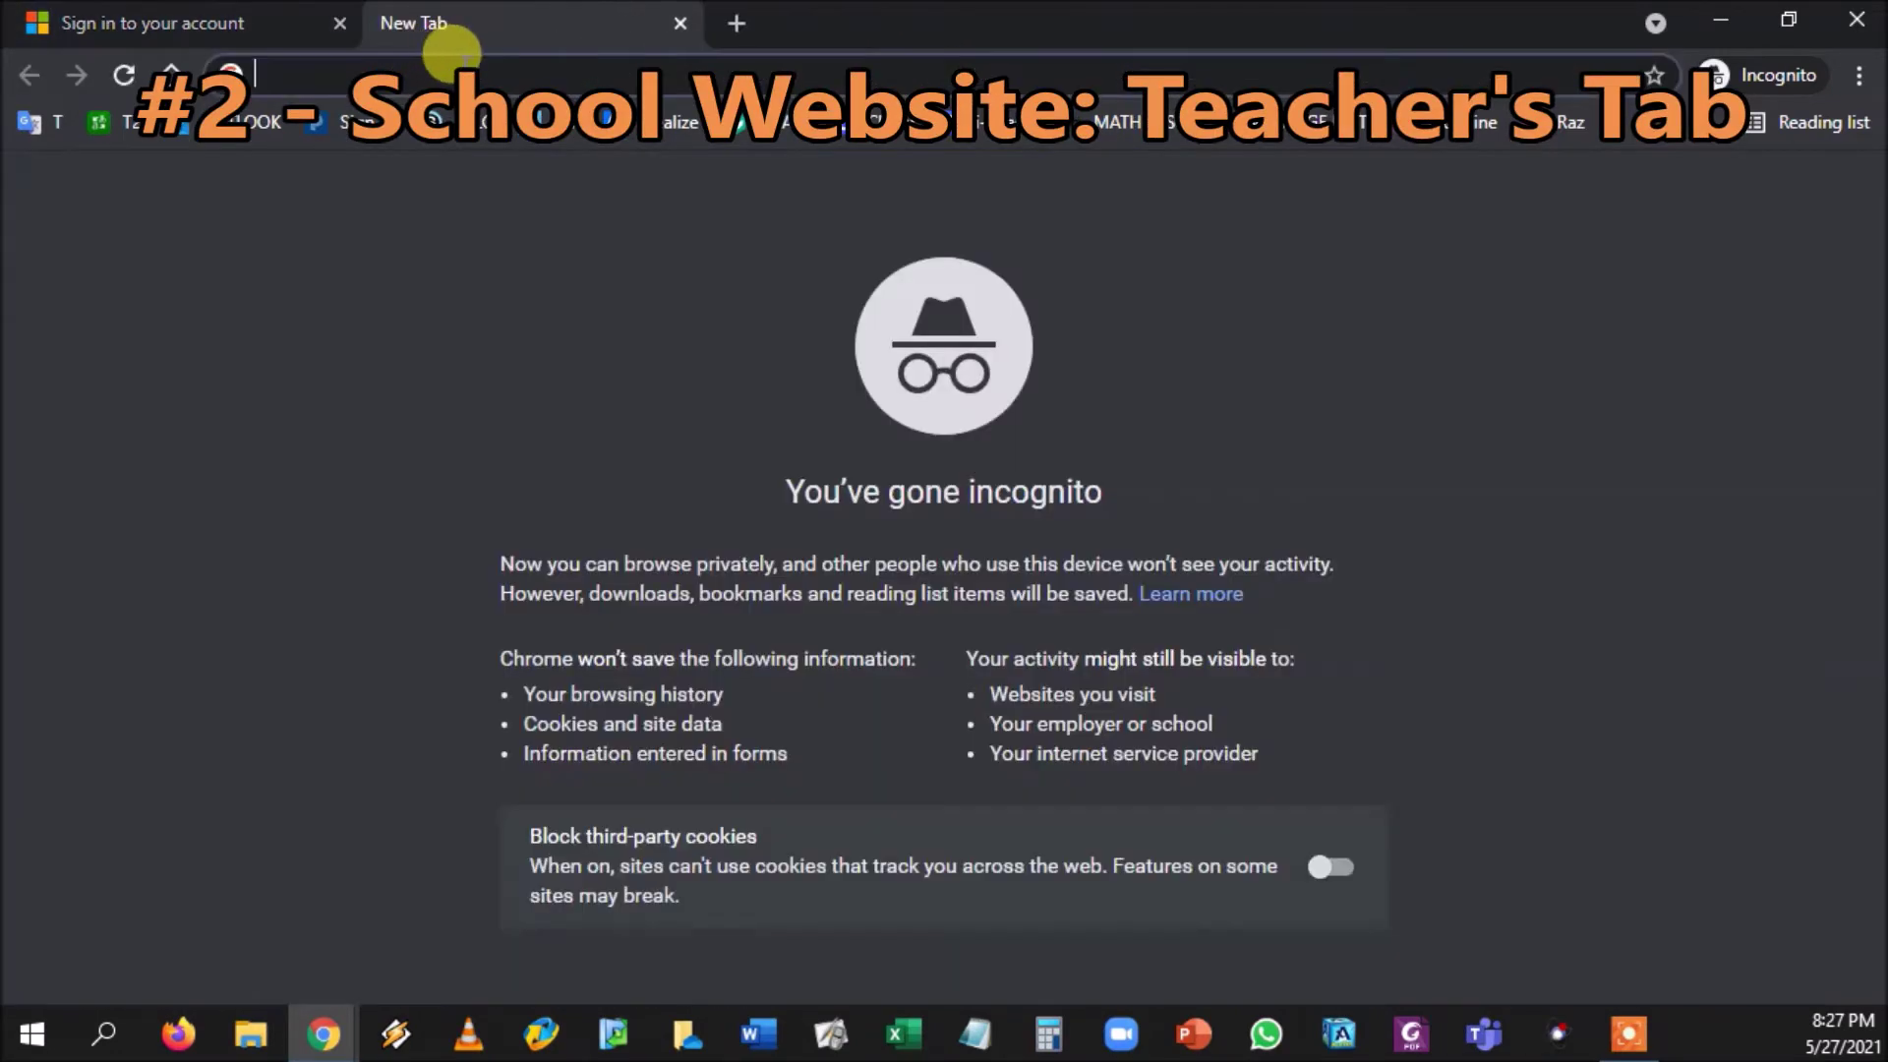
{"action": "type", "text": "hempste"}
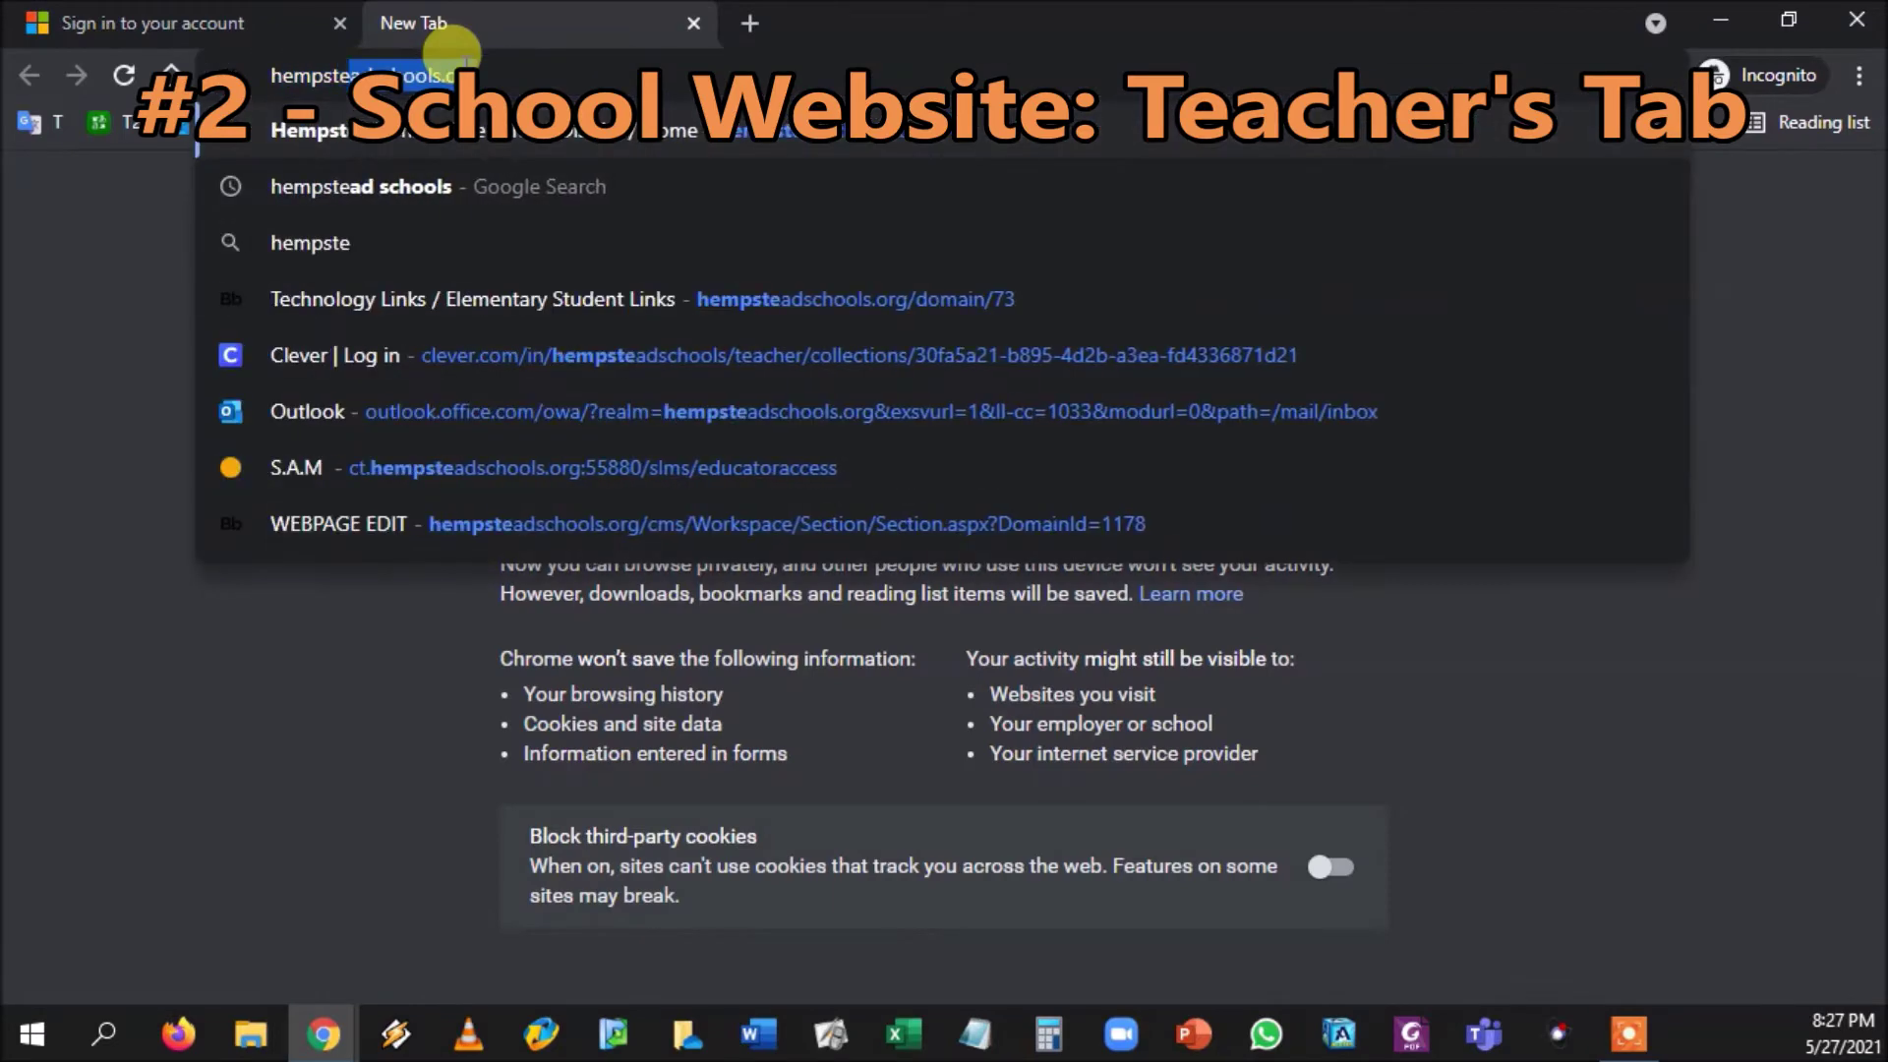
{"action": "type", "text": "adschools.org"}
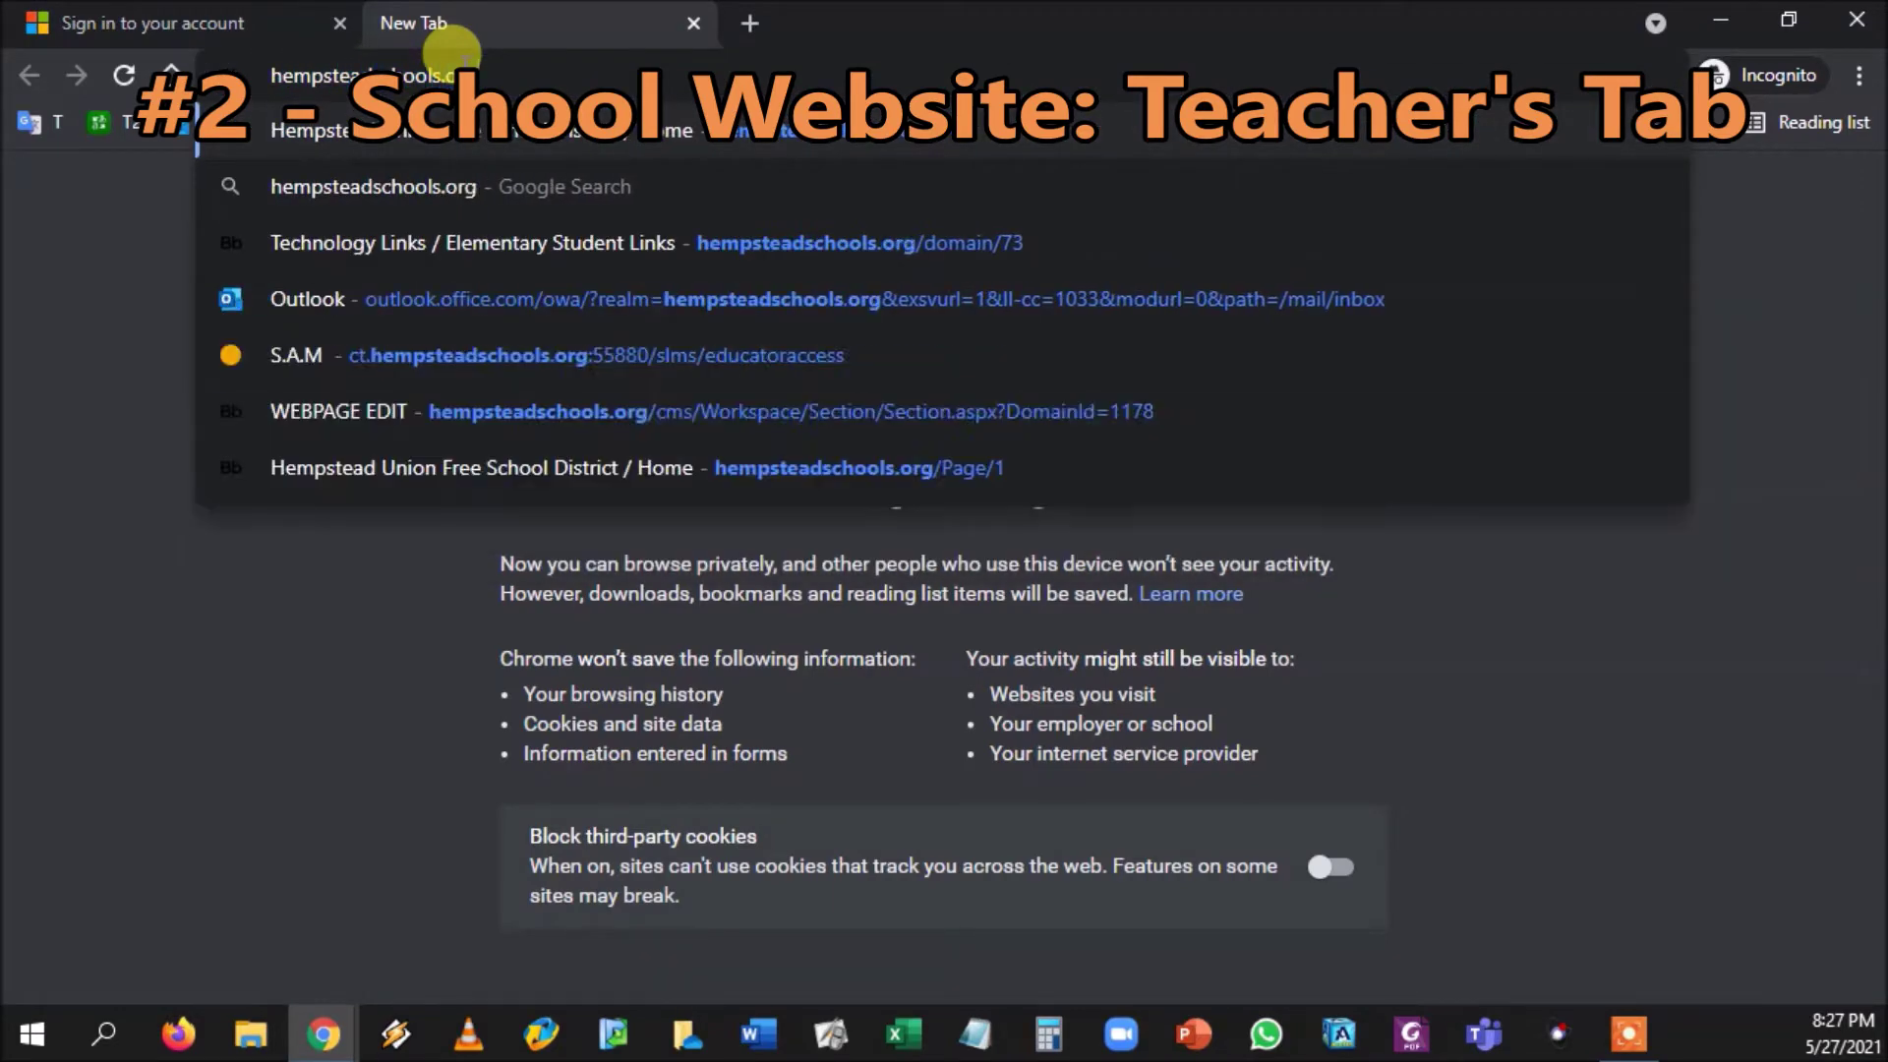
{"action": "key", "text": "Return"}
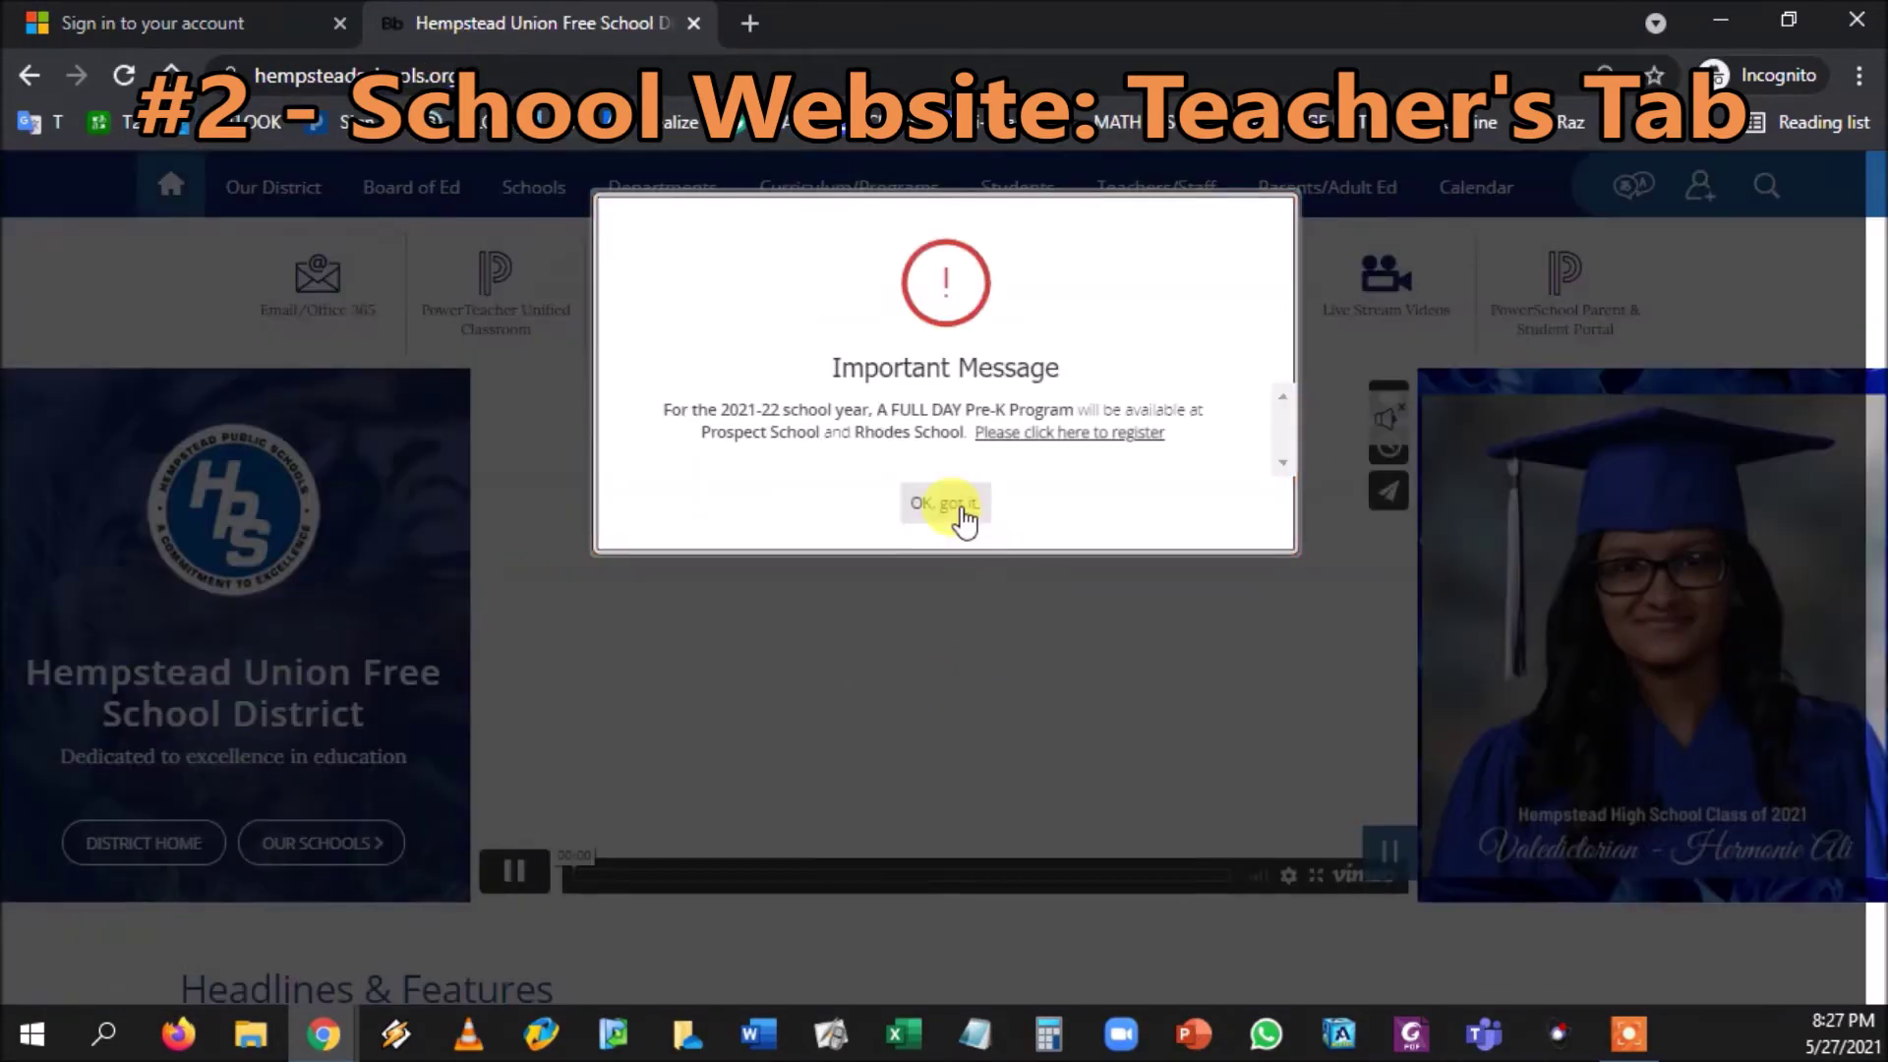
{"action": "left_click", "coordinate": [956, 505]}
{"action": "left_click", "coordinate": [491, 897]}
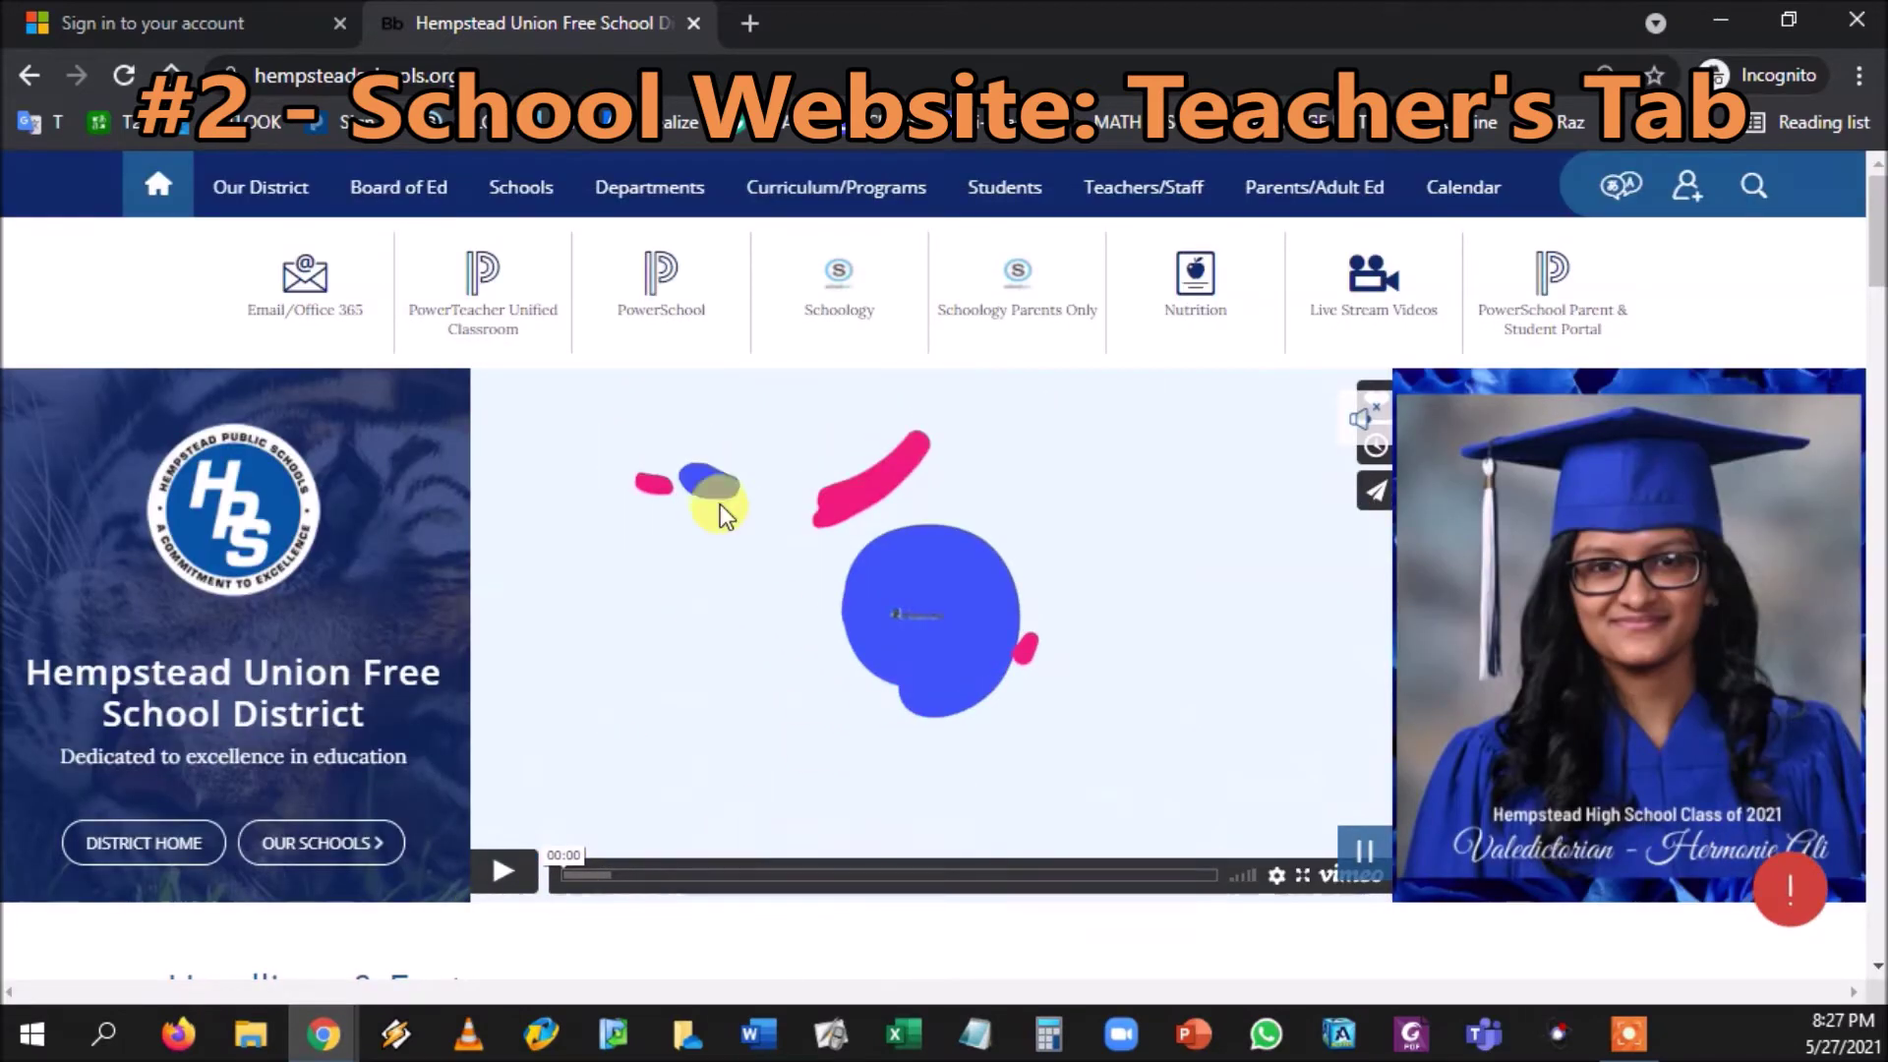
Step: Follow the Teachers/Staff SAVVAS link to the Hempstead UFSD sign-in, then start a blank tab
{"action": "mouse_move", "coordinate": [1141, 202]}
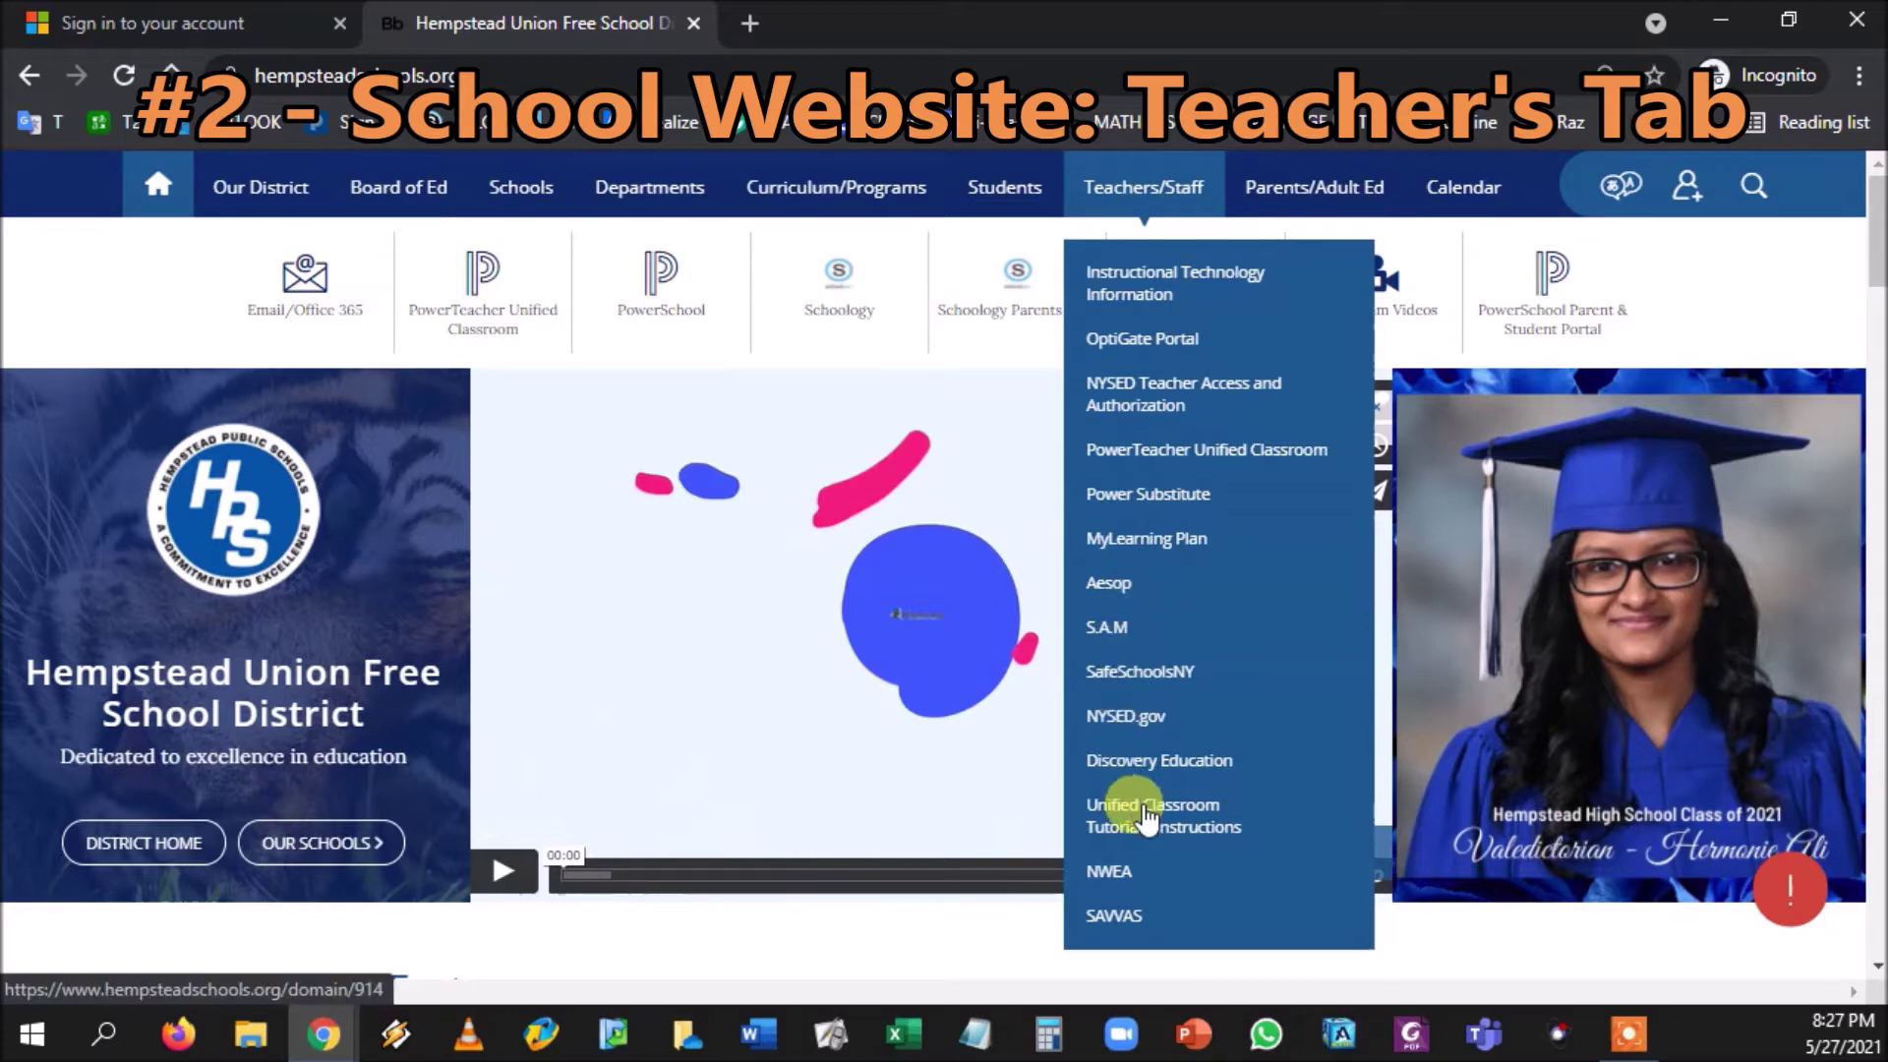
{"action": "left_click", "coordinate": [1124, 922]}
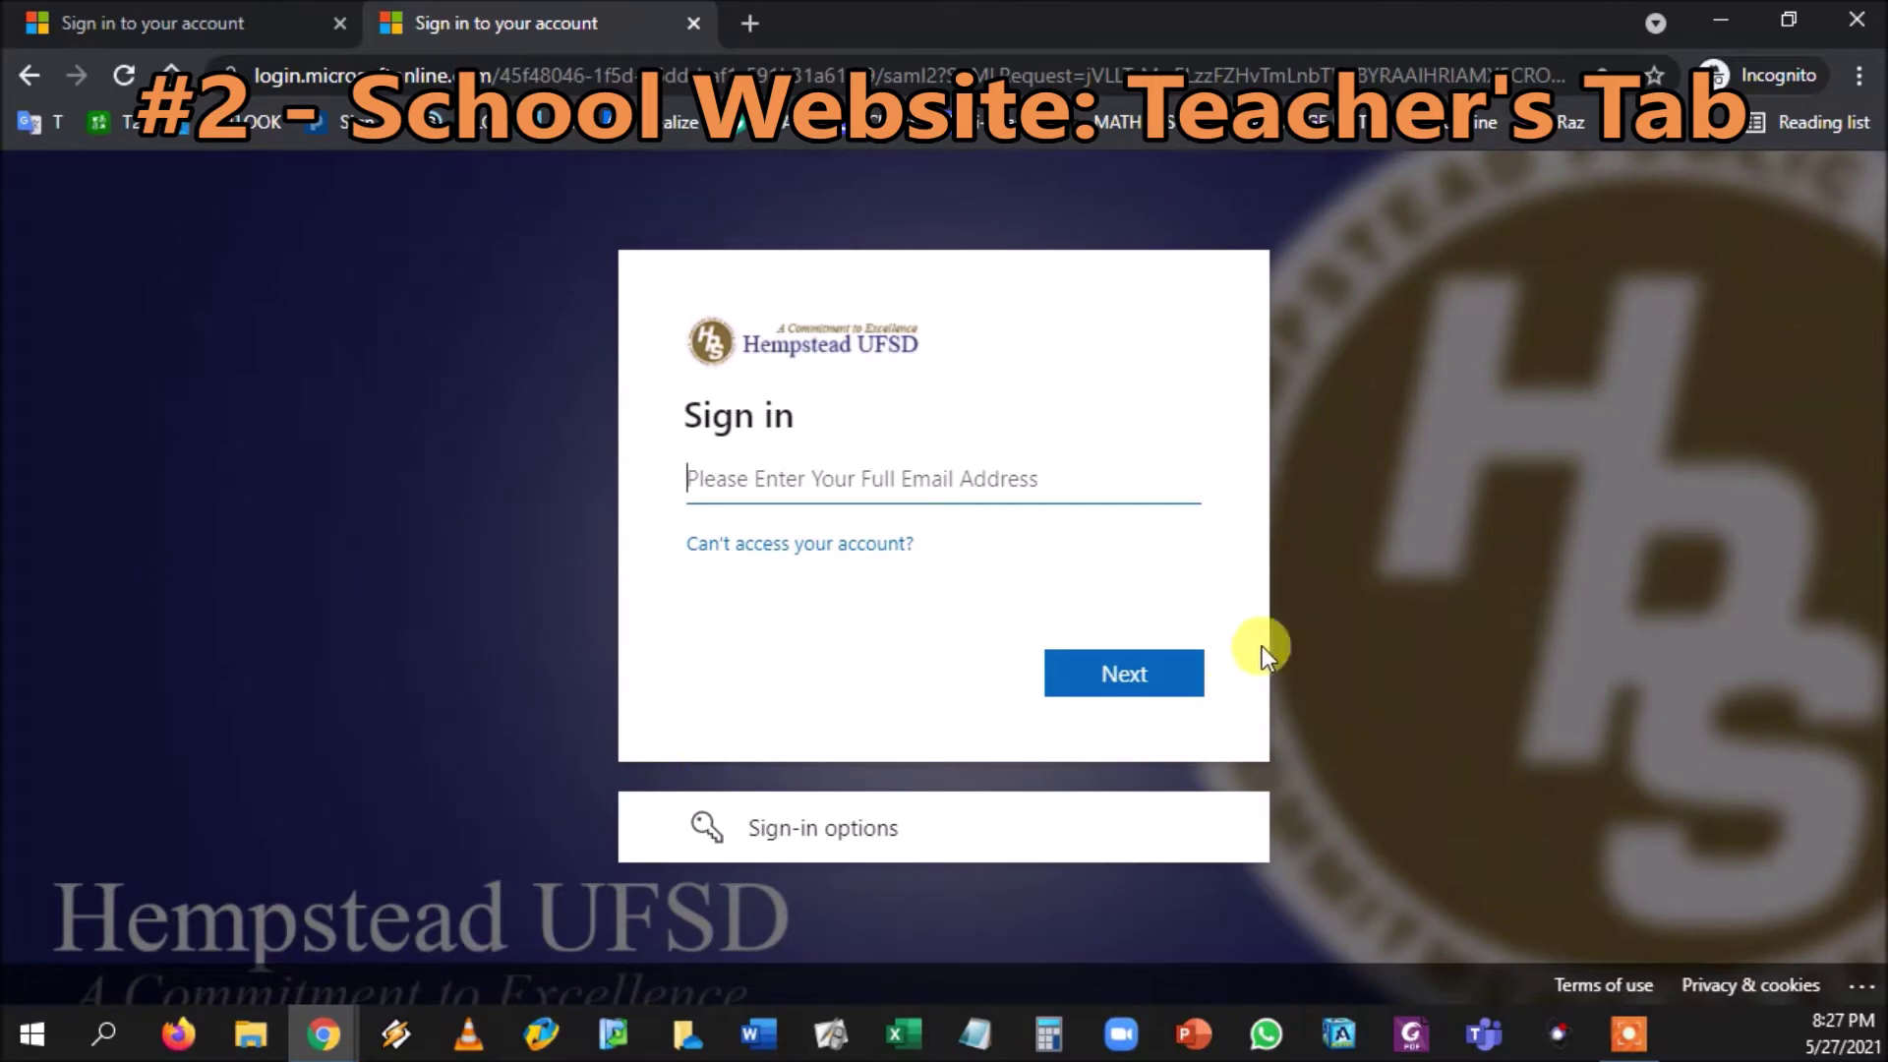
{"action": "left_click", "coordinate": [751, 22]}
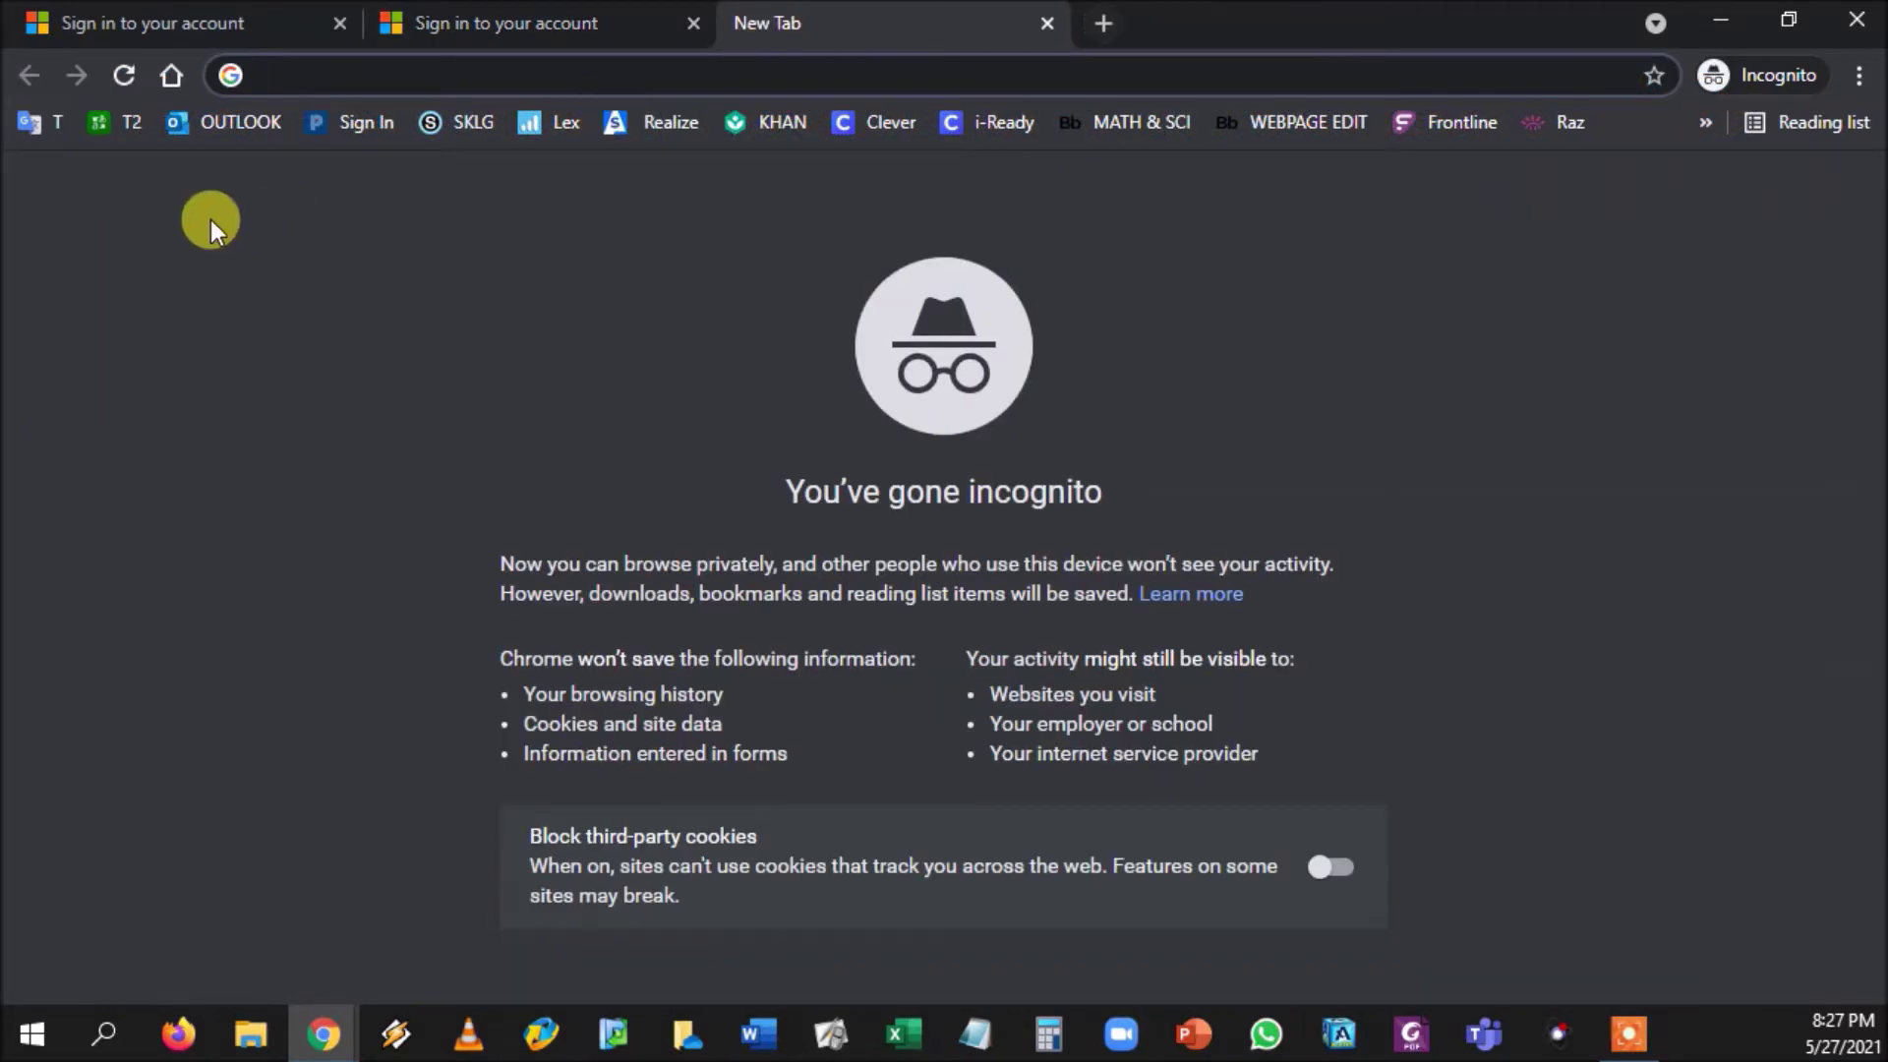
Step: Sign in to Outlook on the web with the saved staff e-mail account
{"action": "left_click", "coordinate": [258, 120]}
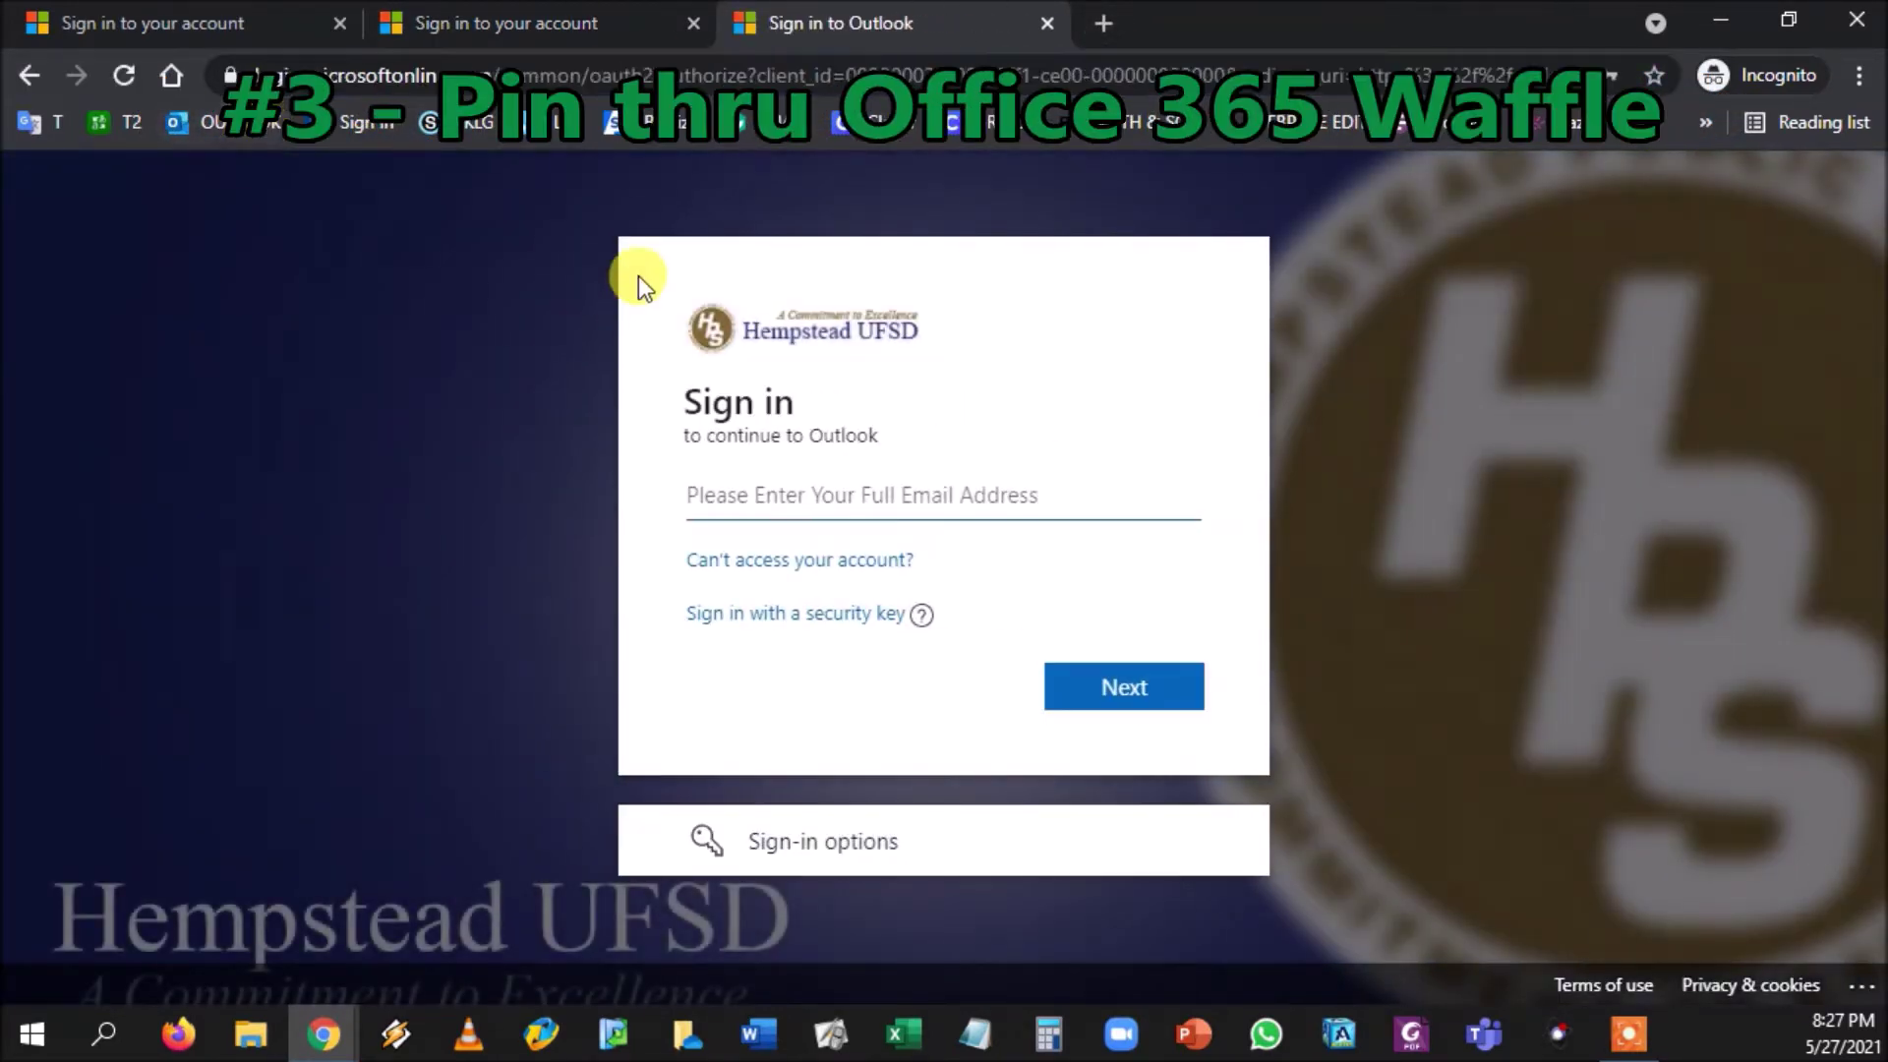
{"action": "left_click", "coordinate": [842, 498]}
{"action": "left_click", "coordinate": [864, 590]}
{"action": "left_click", "coordinate": [1130, 706]}
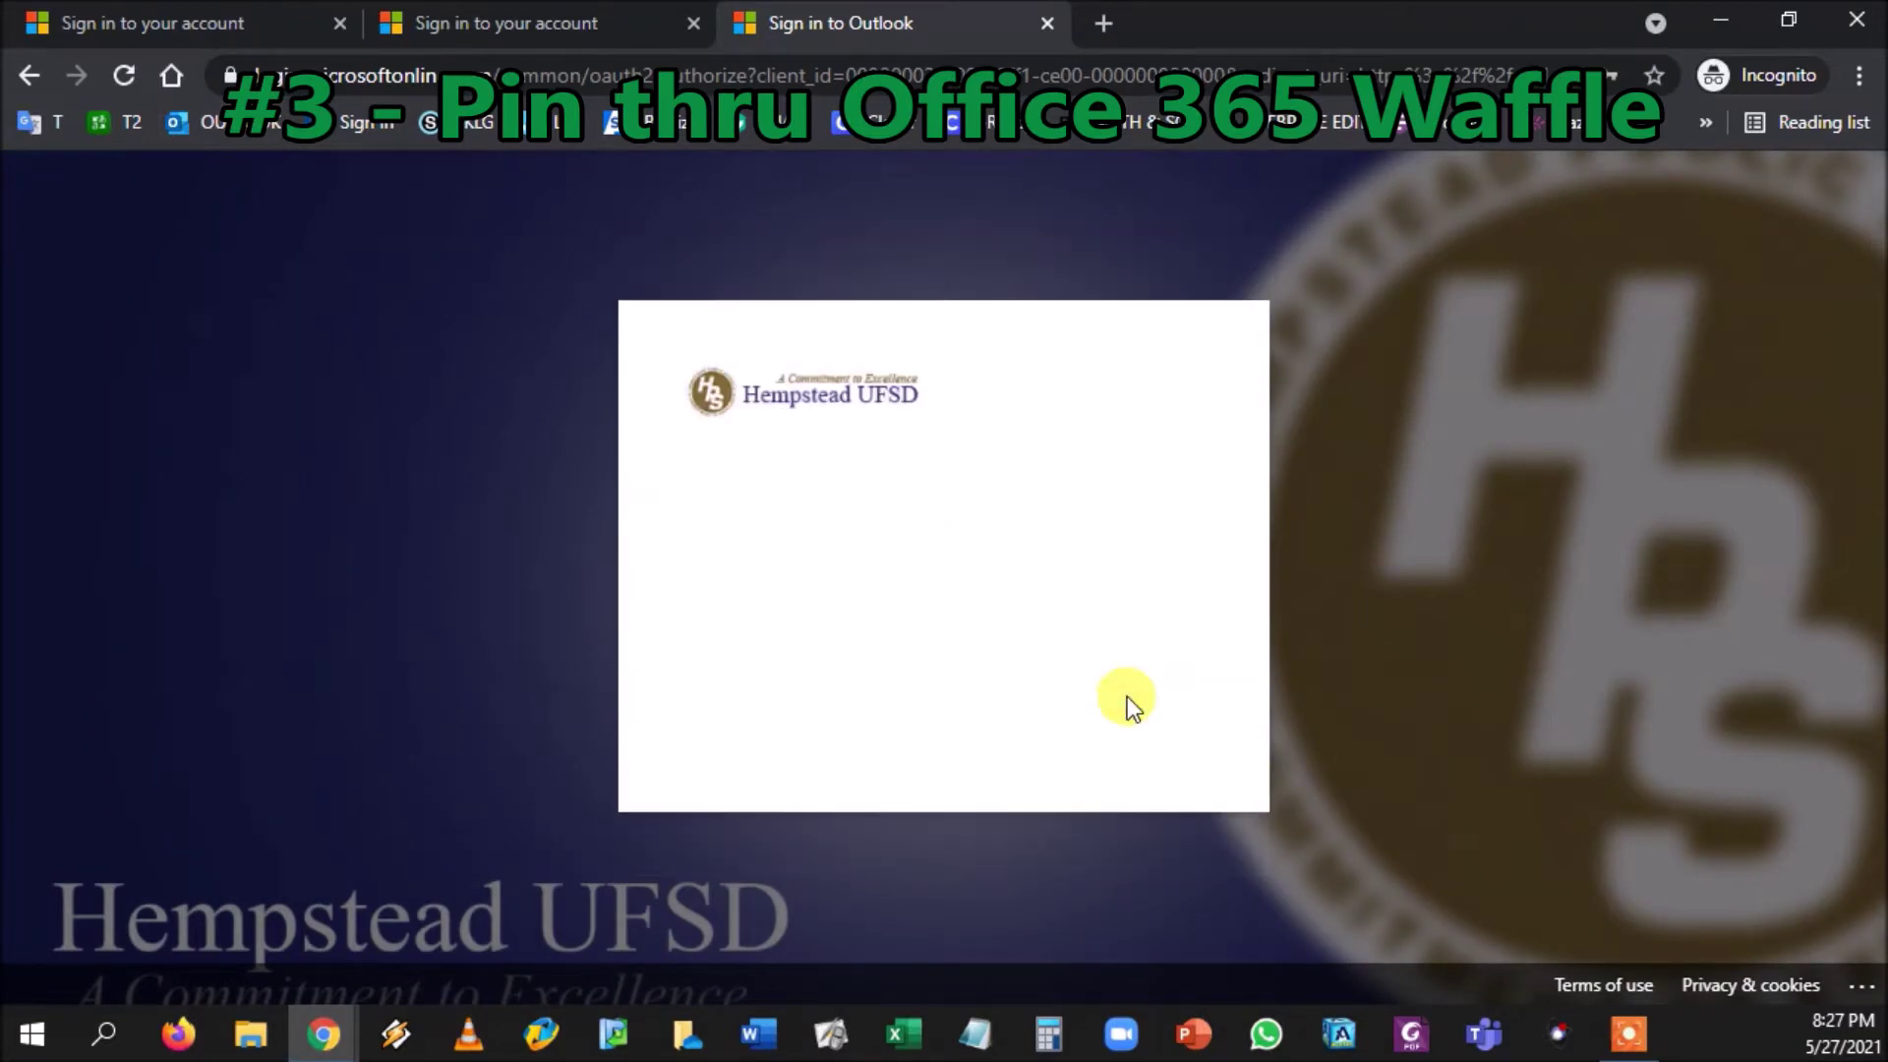
{"action": "left_click", "coordinate": [1131, 717]}
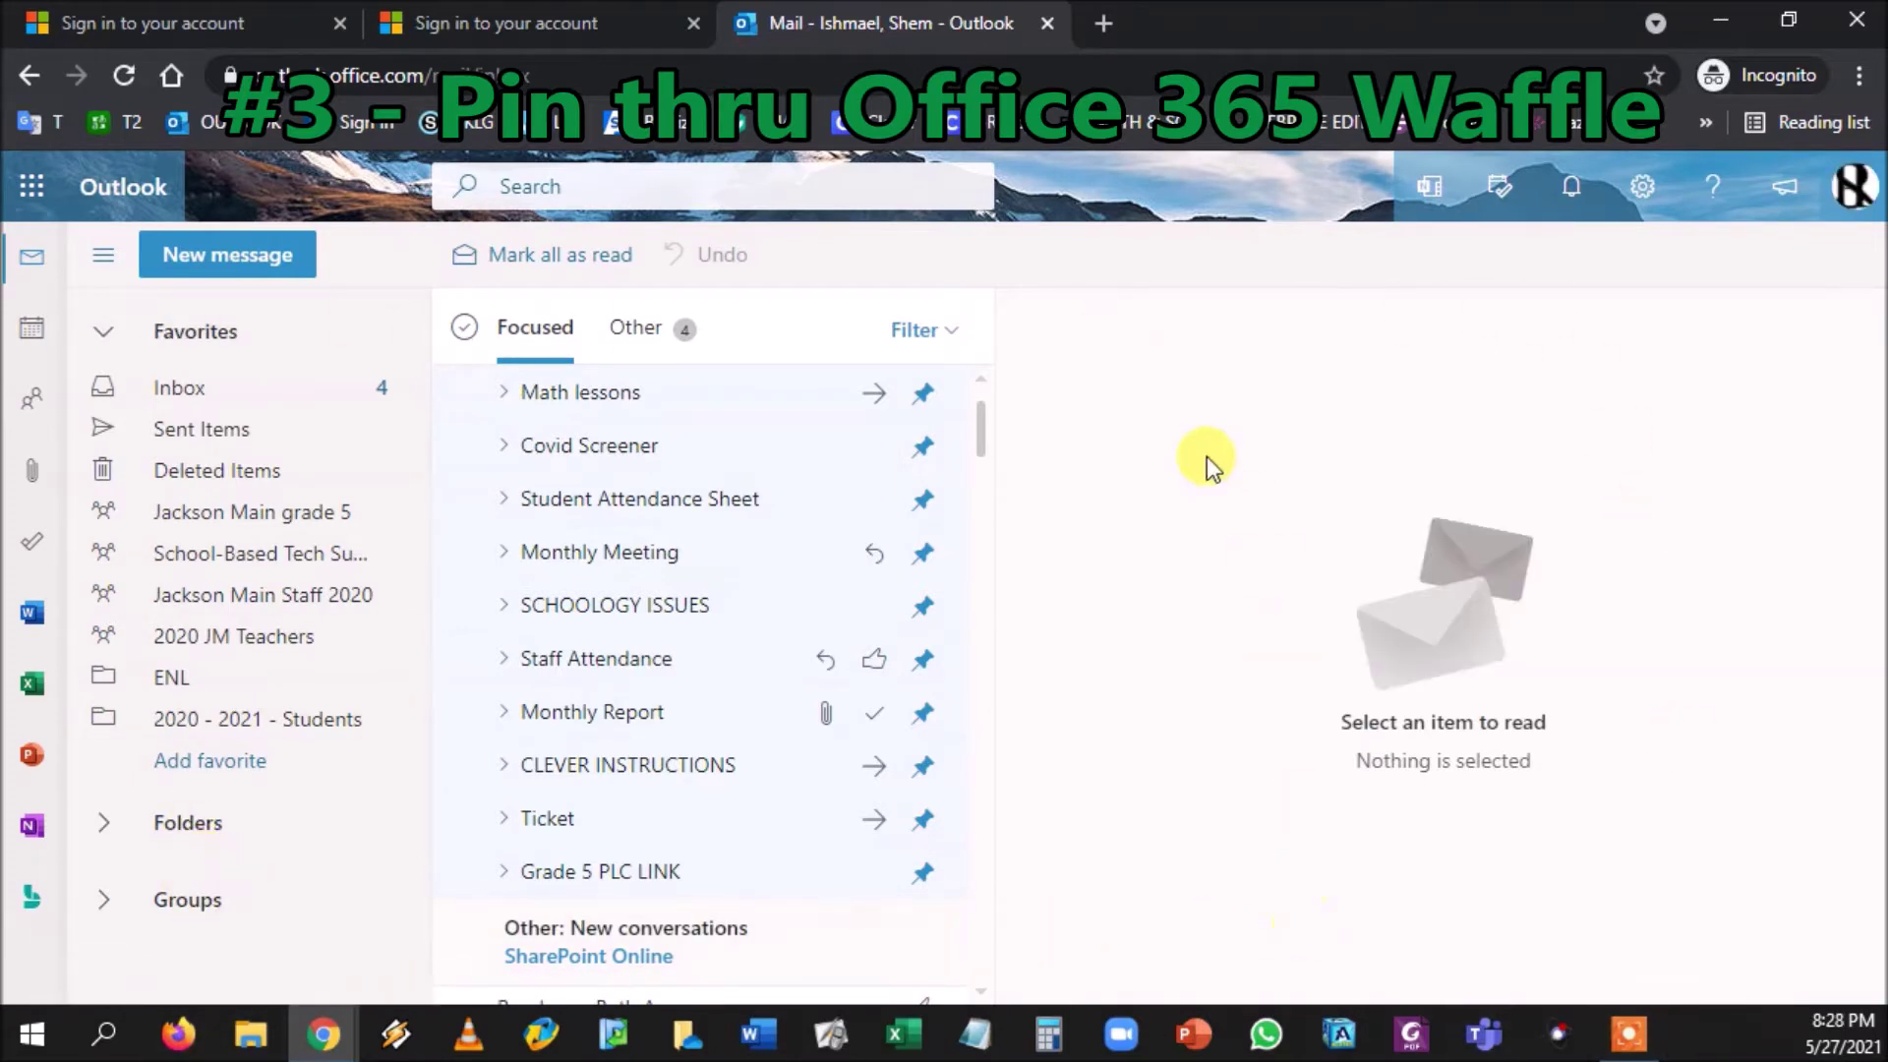
Step: Search all Office 365 apps for 'eas' and pin EasyBridge Plus to the app launcher
{"action": "left_click", "coordinate": [32, 183]}
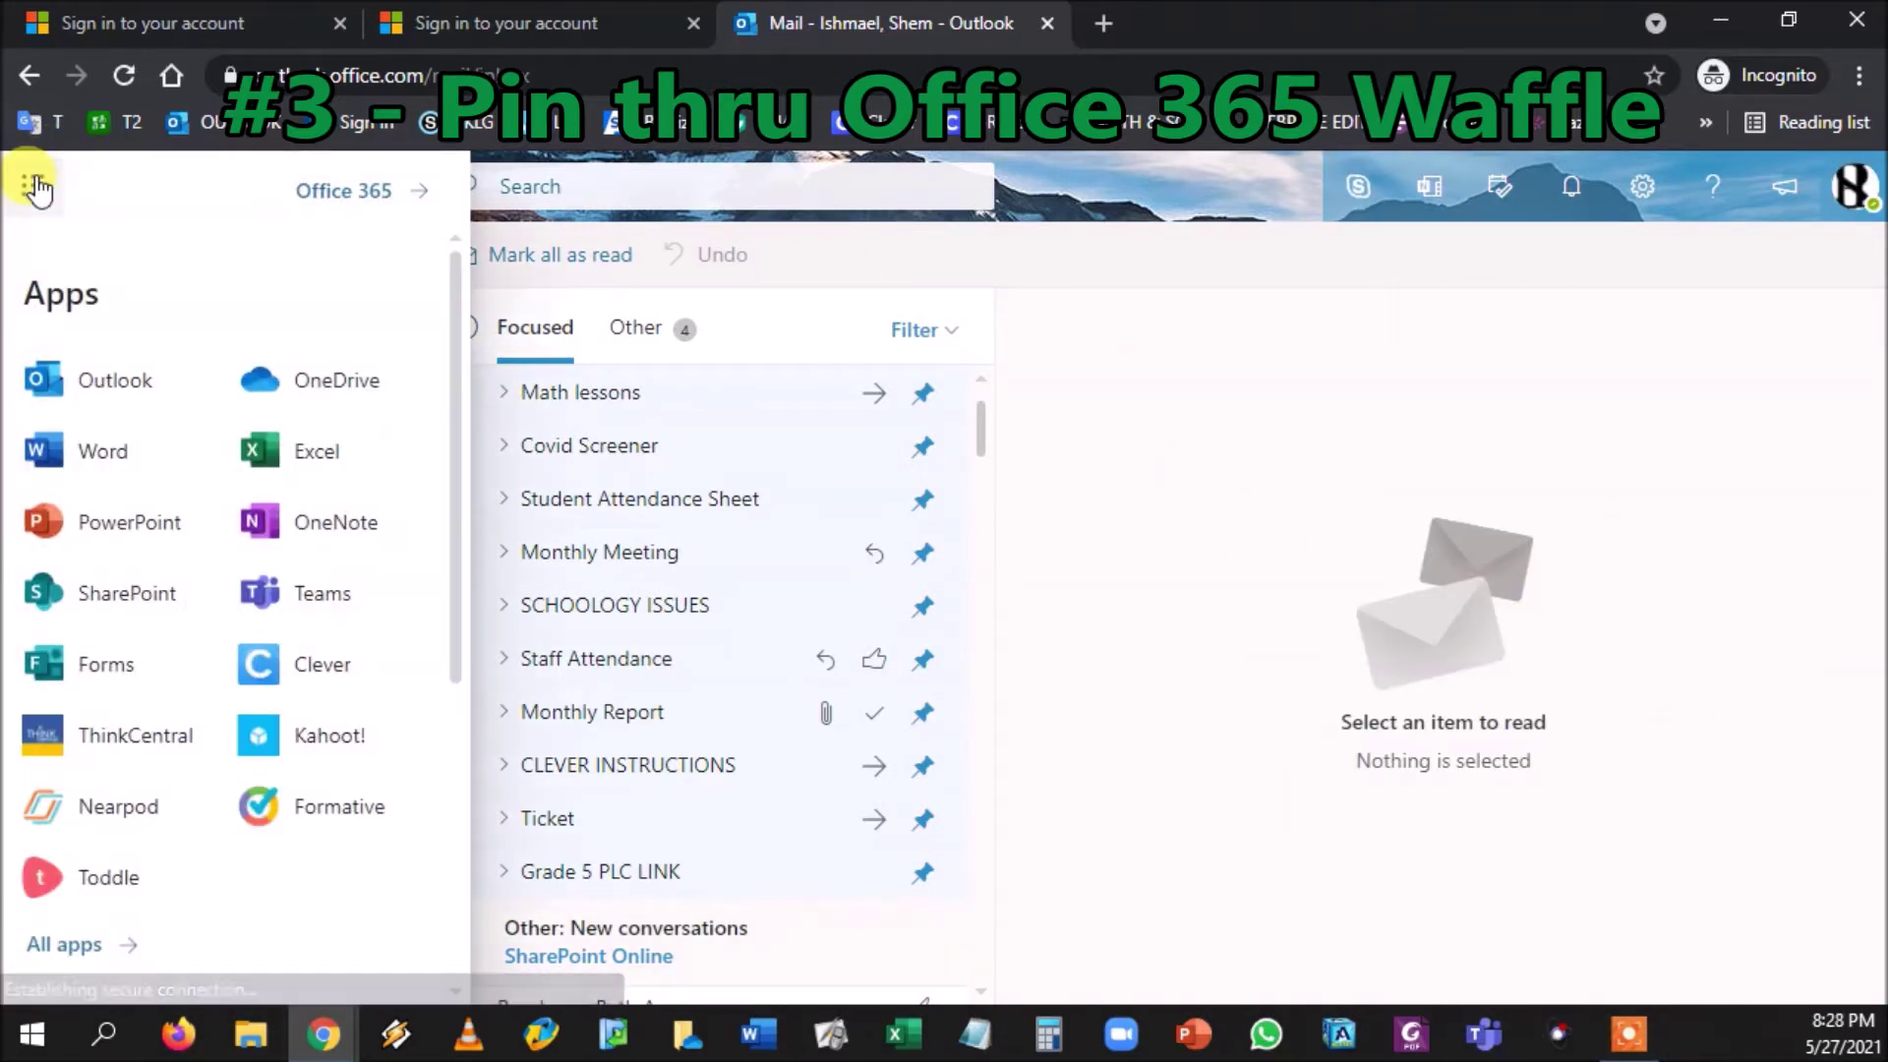
{"action": "left_click", "coordinate": [71, 946]}
{"action": "left_click", "coordinate": [150, 318]}
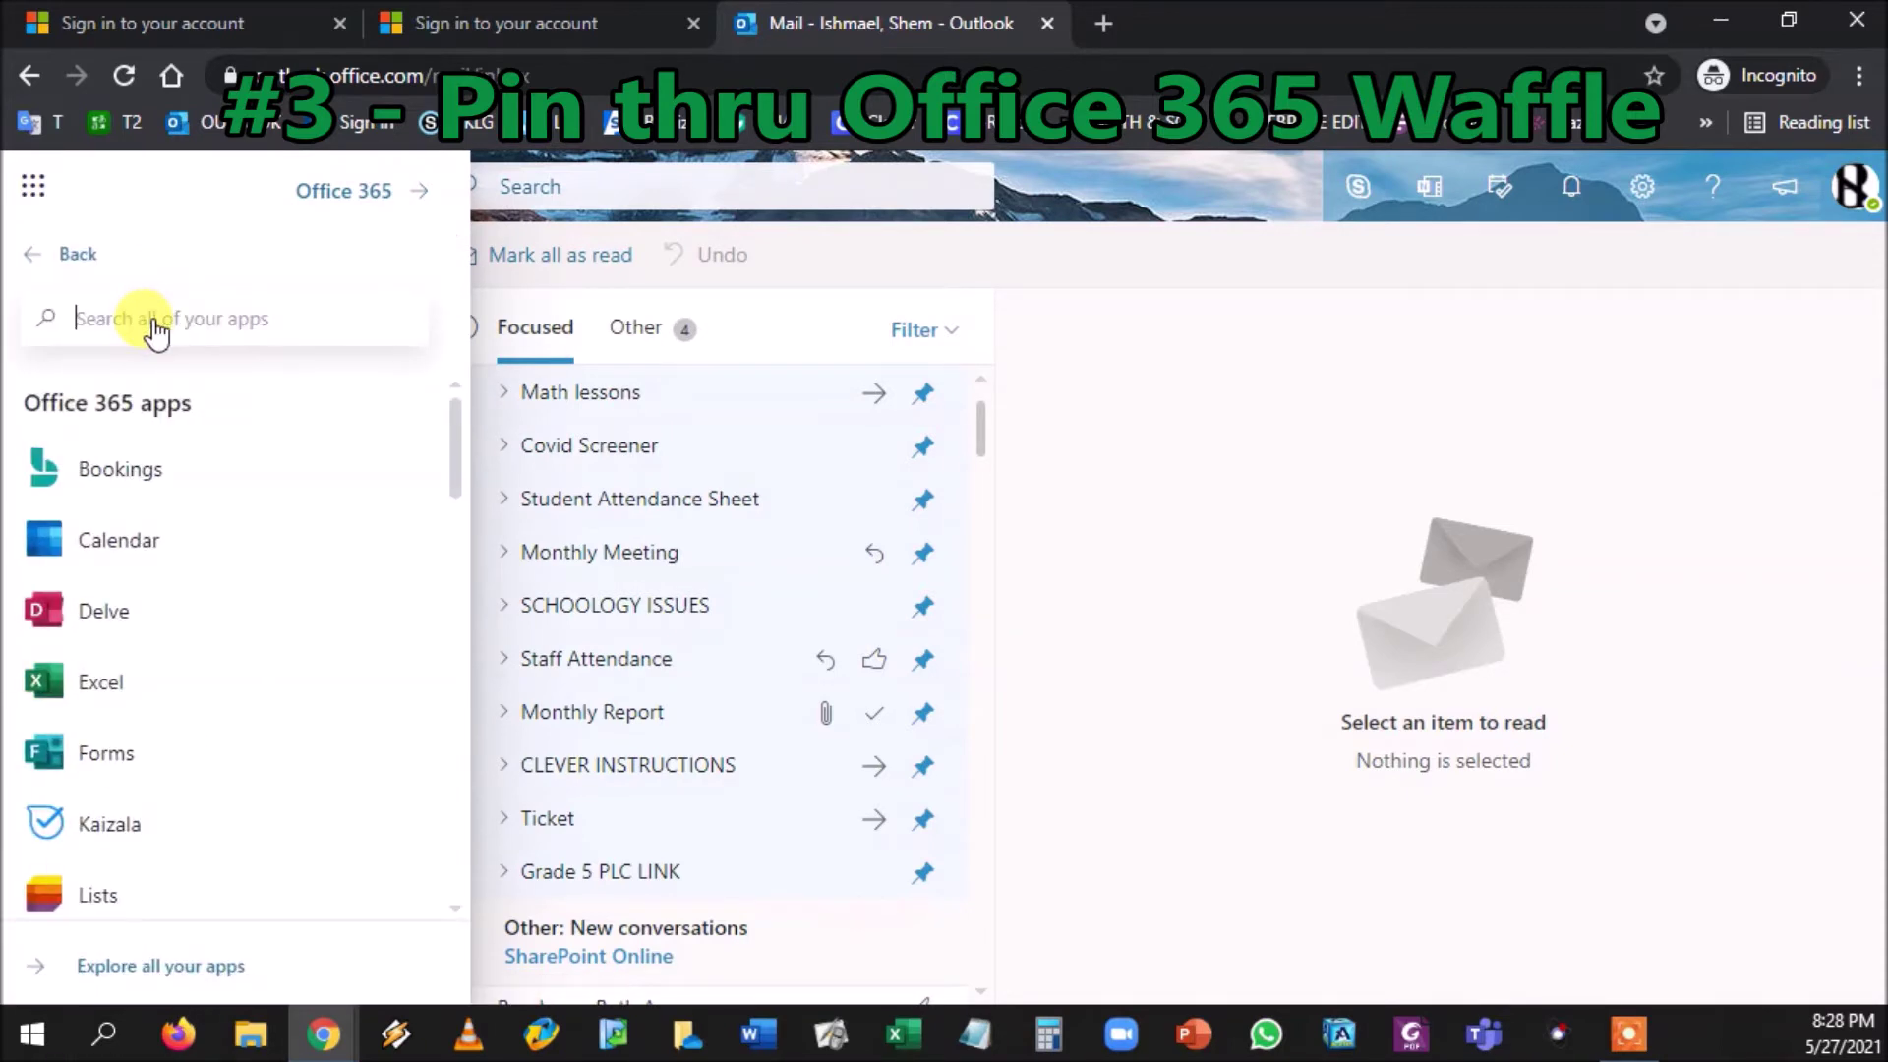
{"action": "type", "text": "easy"}
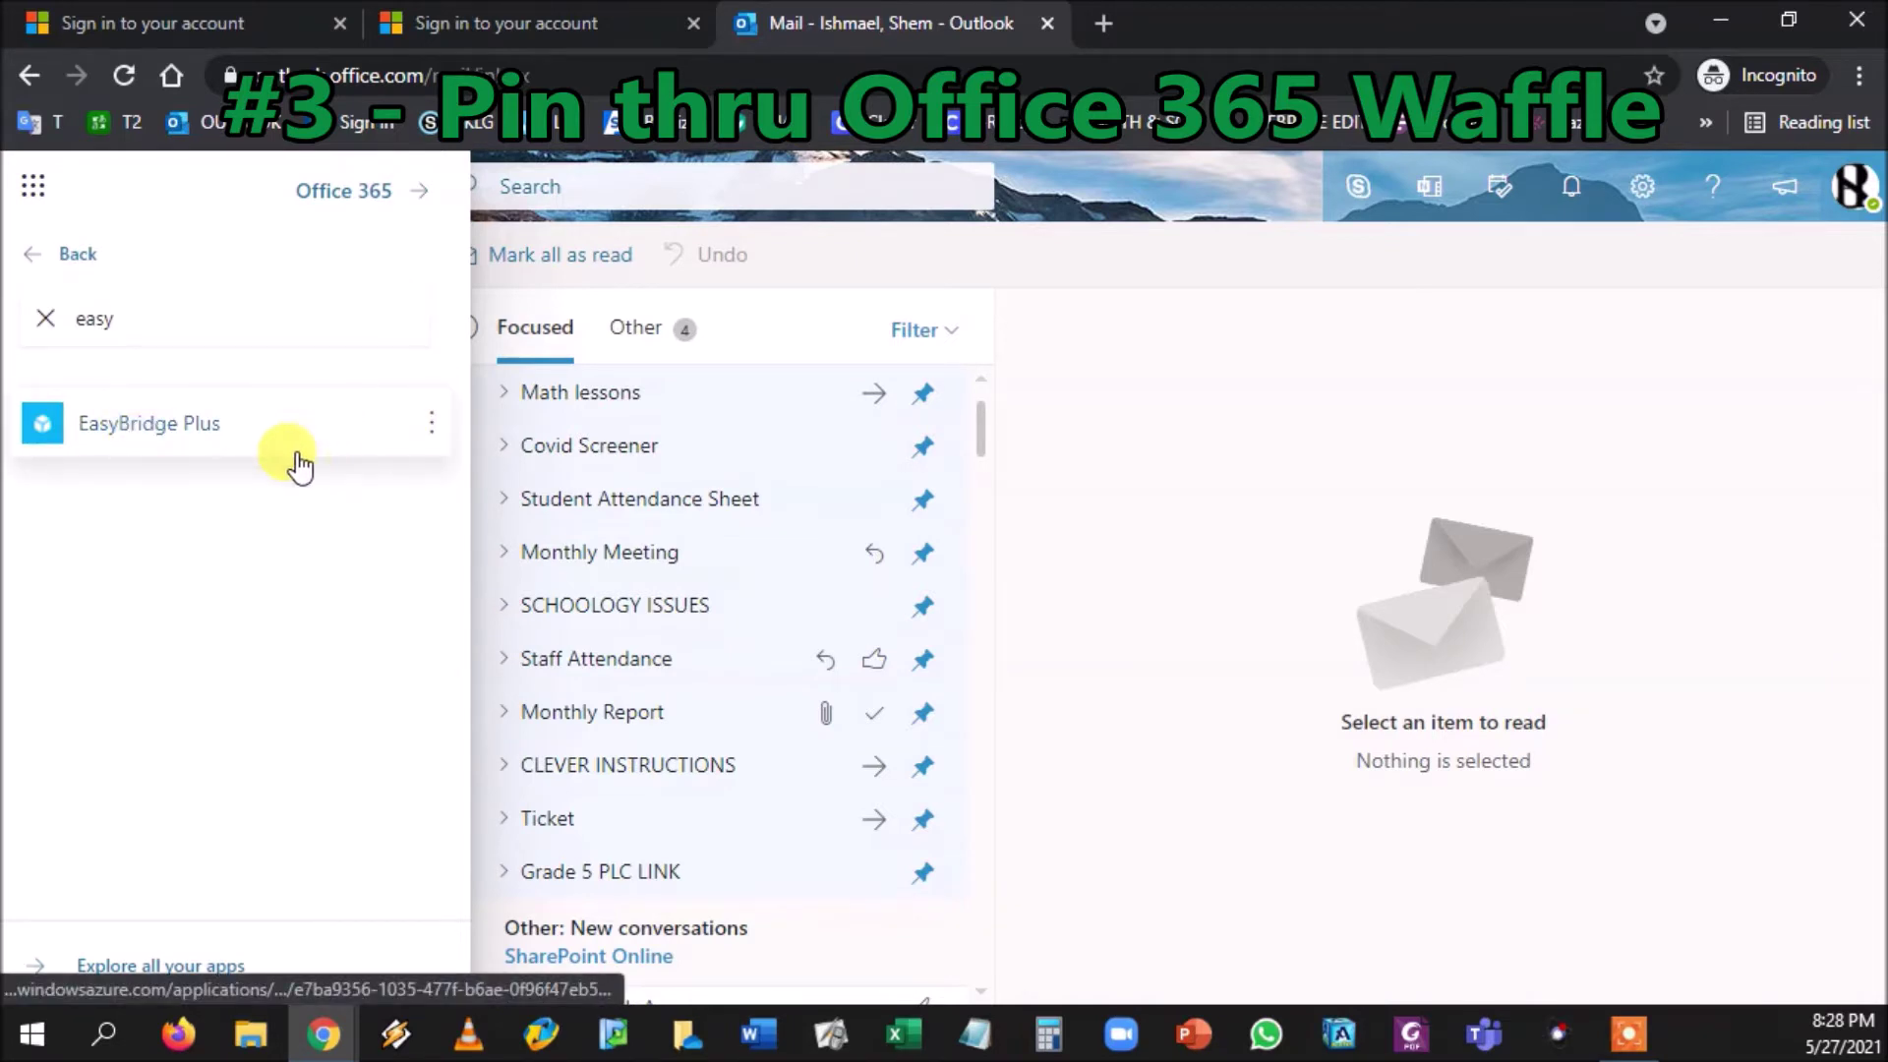
{"action": "left_click", "coordinate": [433, 431]}
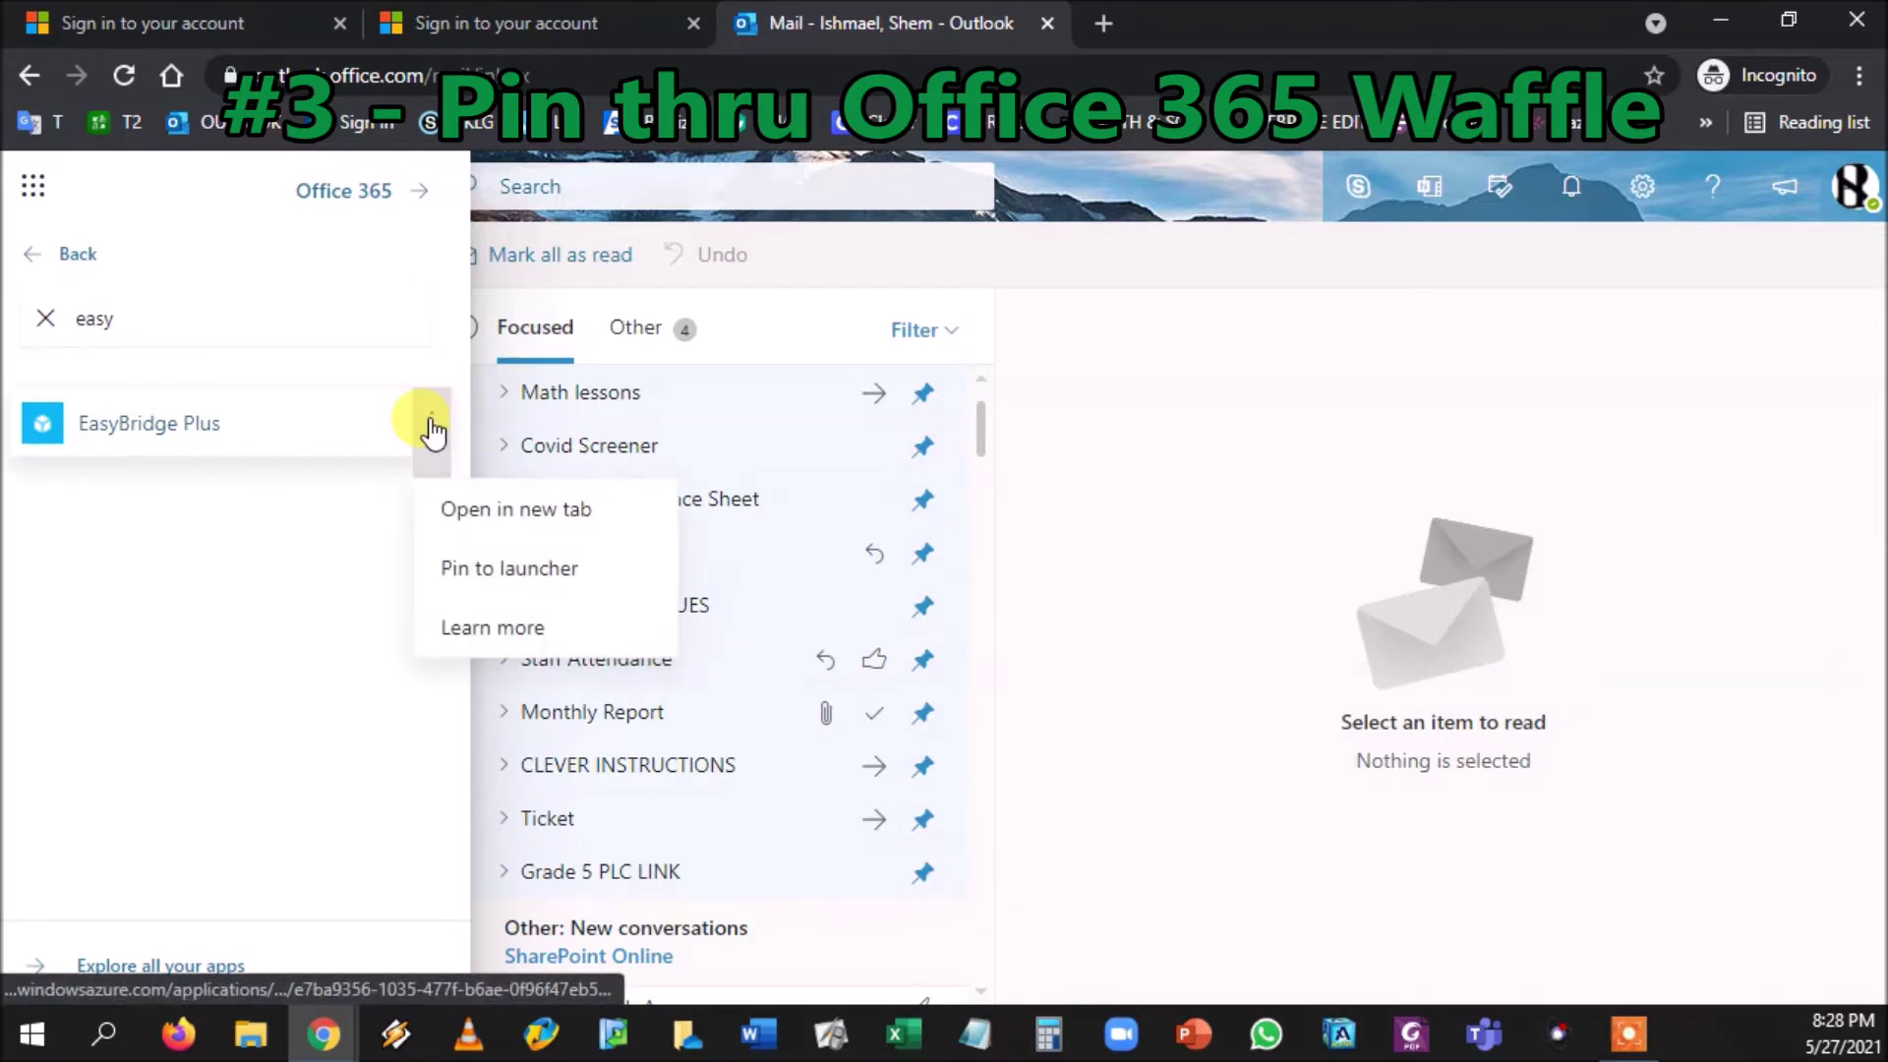
{"action": "left_click", "coordinate": [496, 566]}
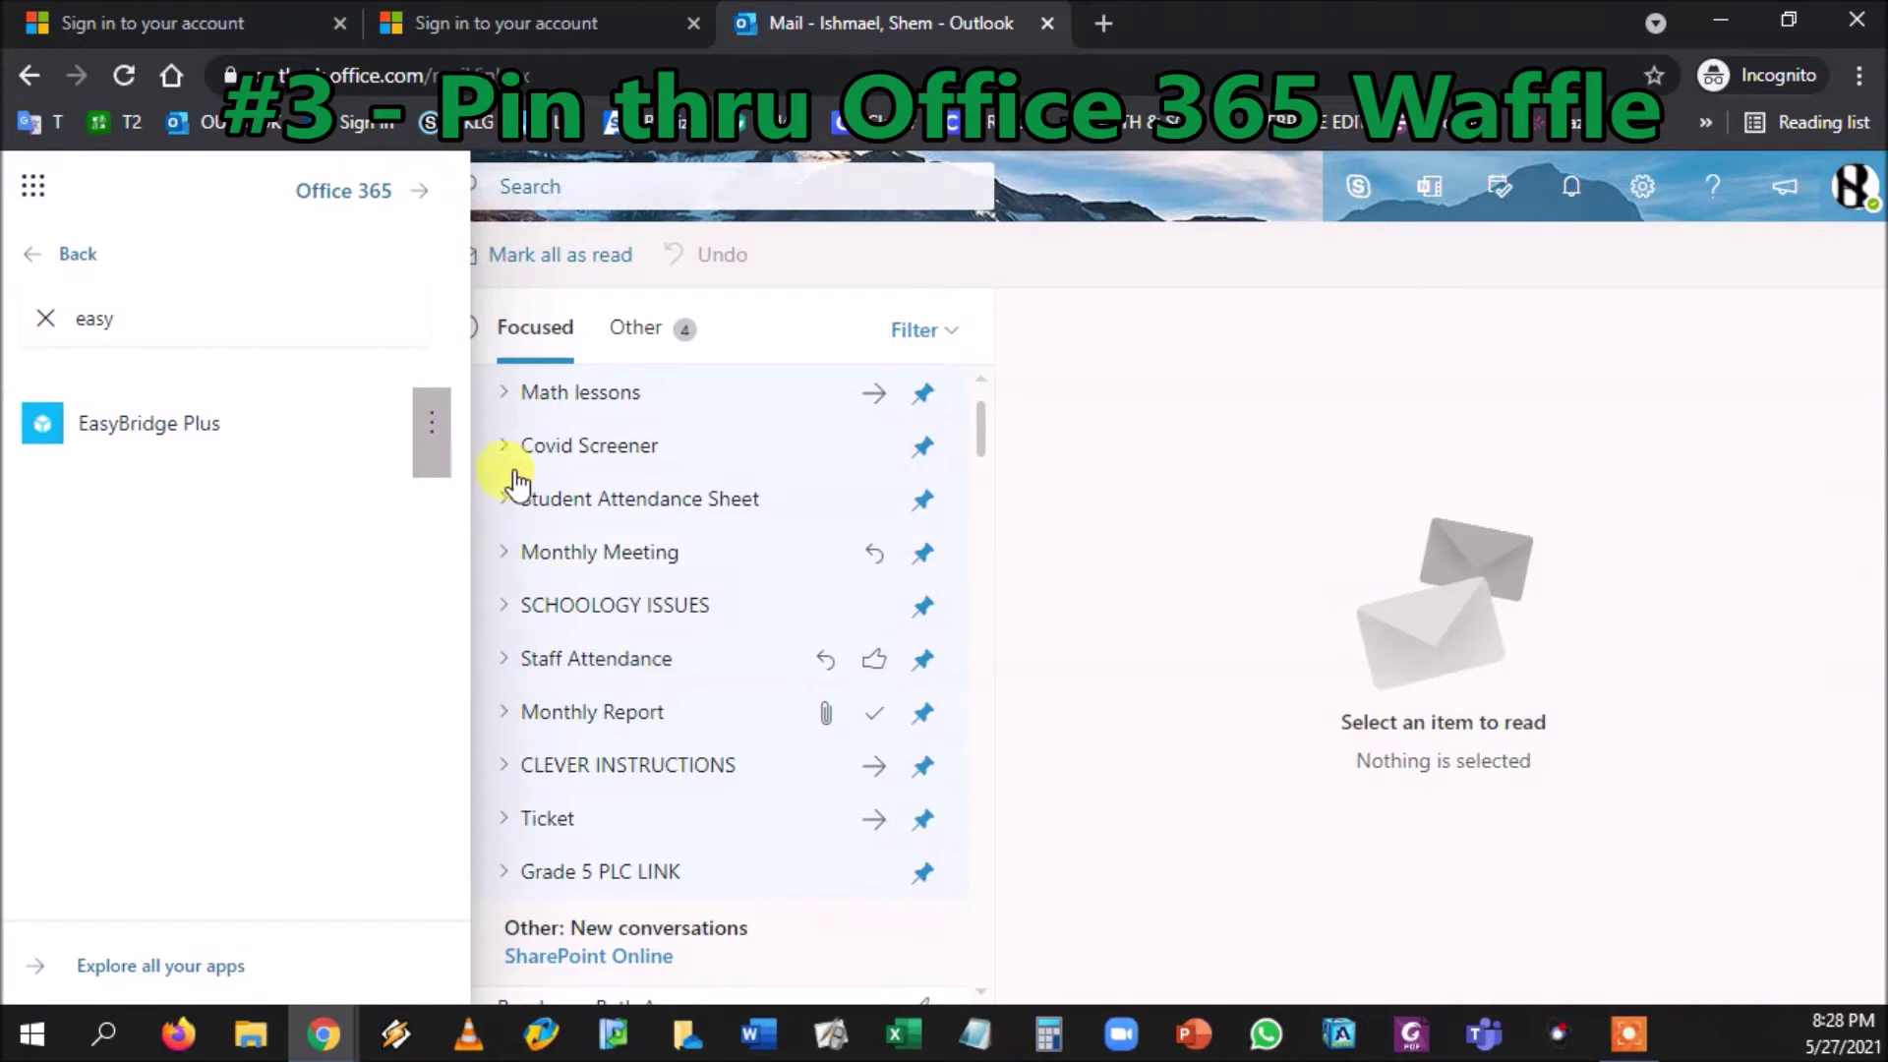
{"action": "left_click", "coordinate": [128, 79]}
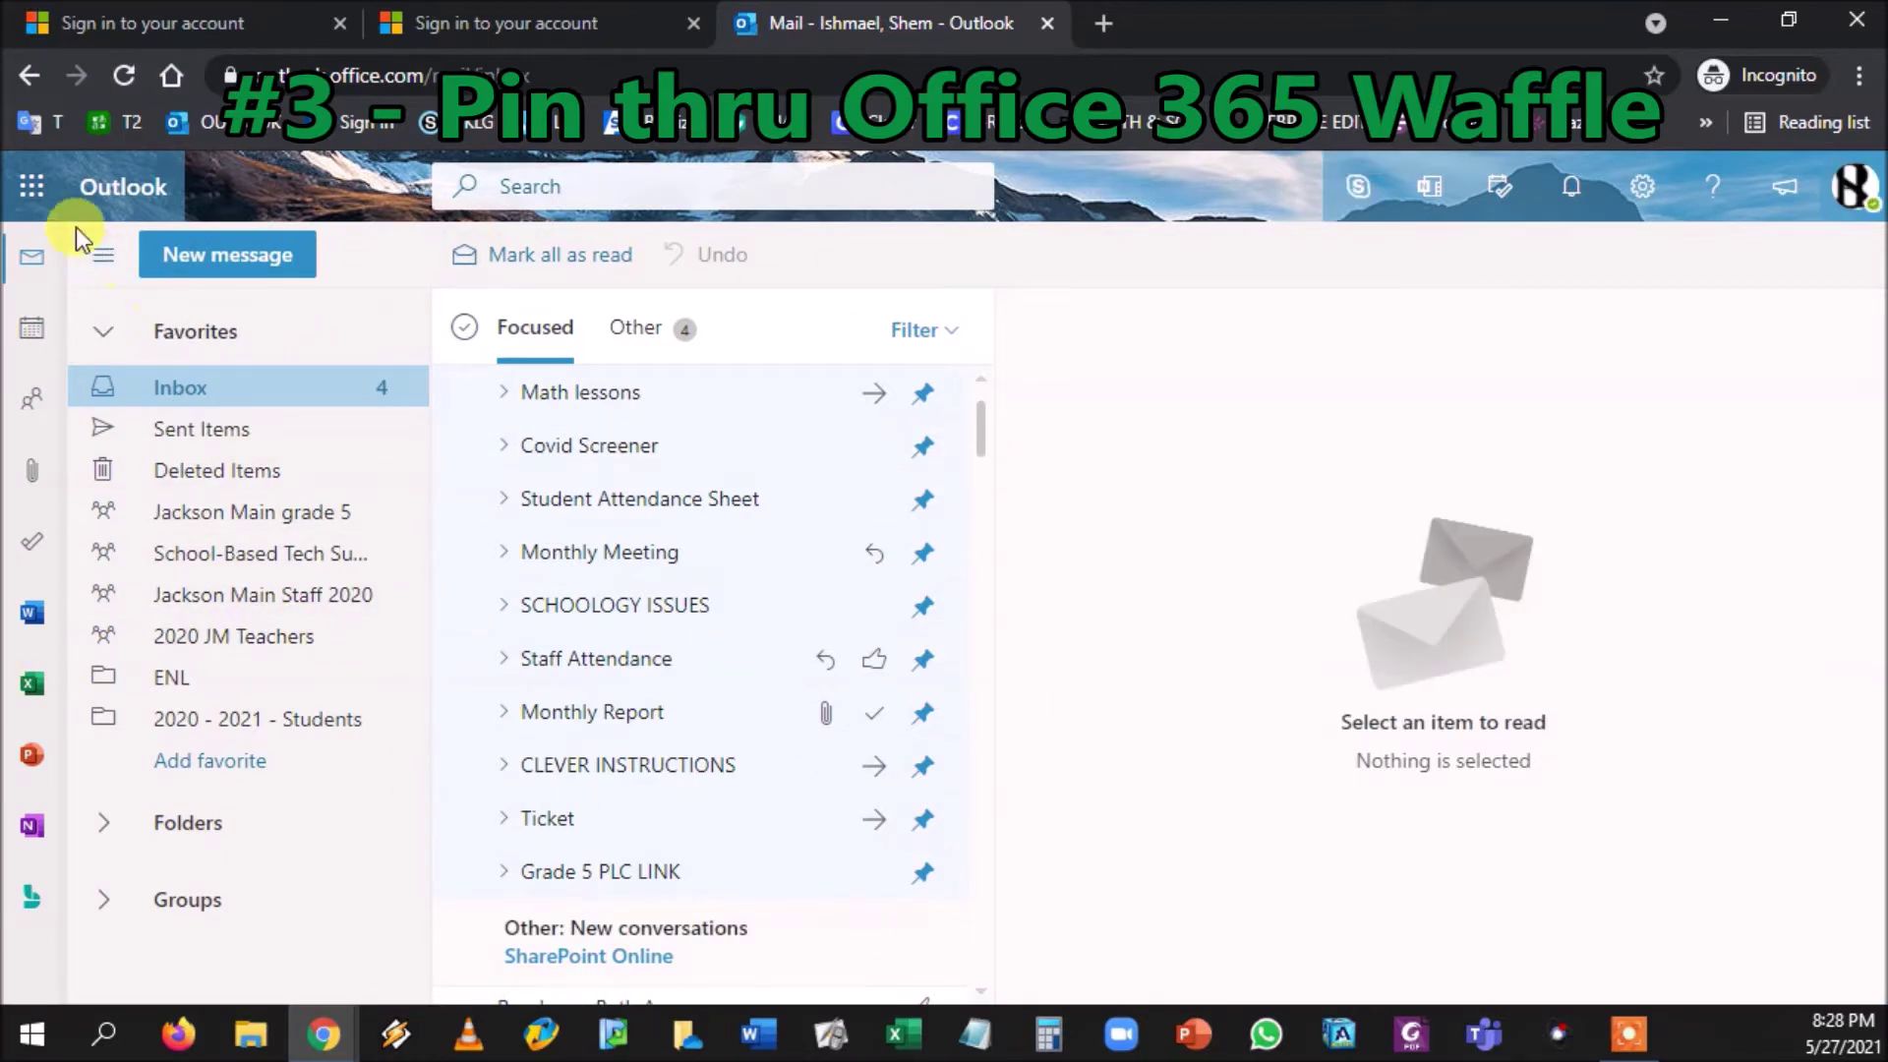
Step: Launch EasyBridge from Office 365, check Past, Future and Current classes, and open ELEM HR 5's roster
{"action": "left_click", "coordinate": [32, 185]}
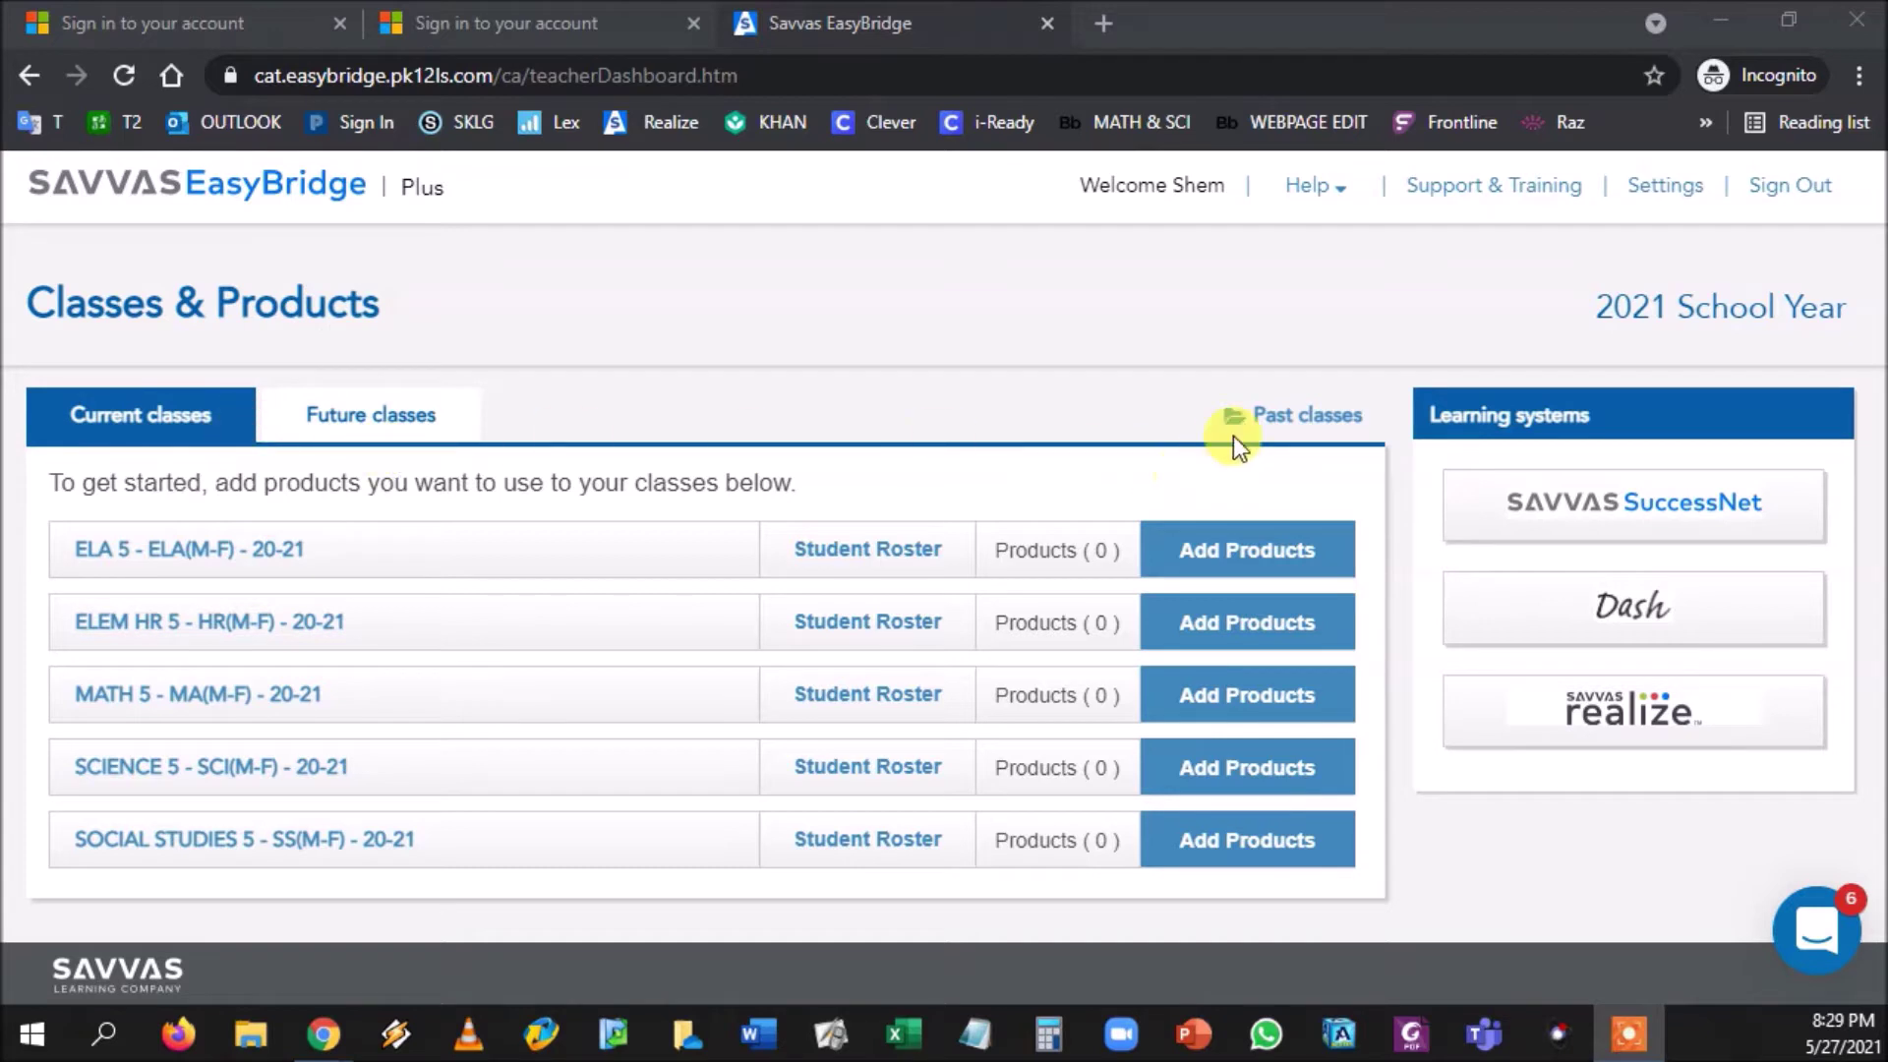
{"action": "left_click", "coordinate": [1313, 411]}
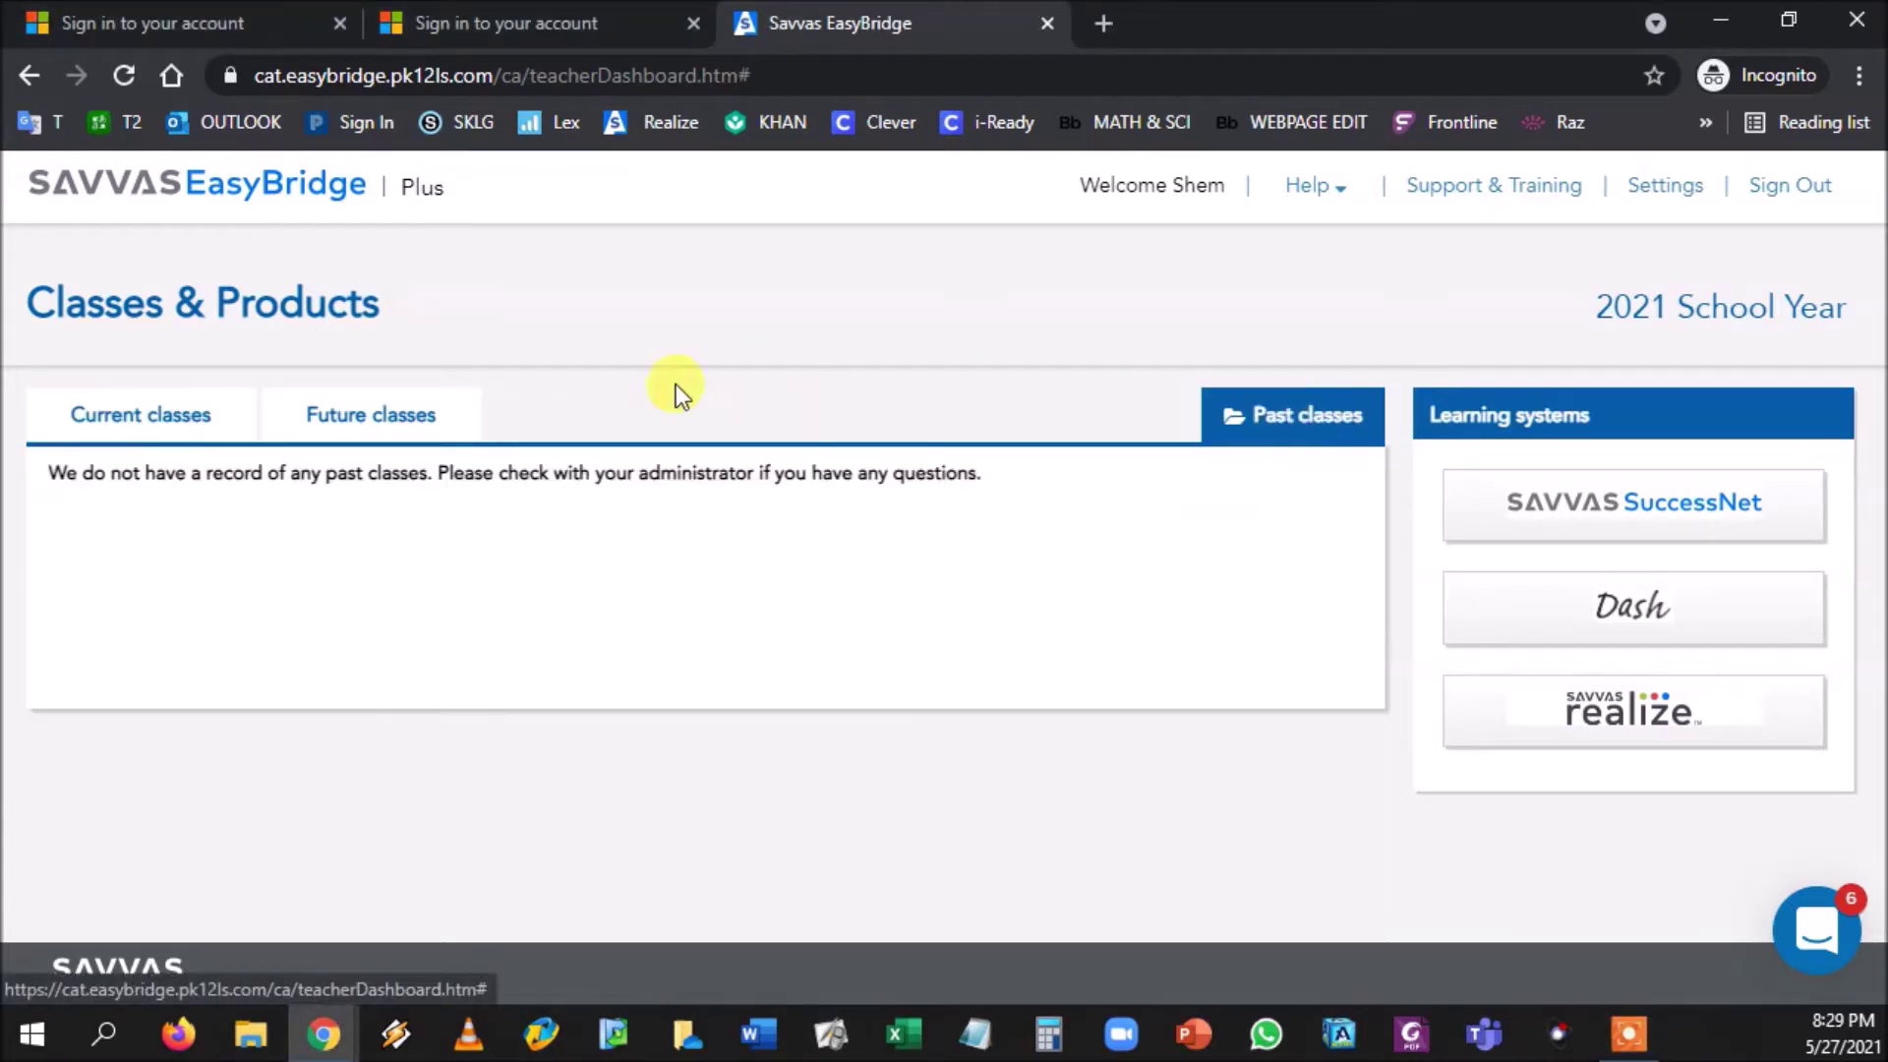
{"action": "left_click", "coordinate": [411, 423]}
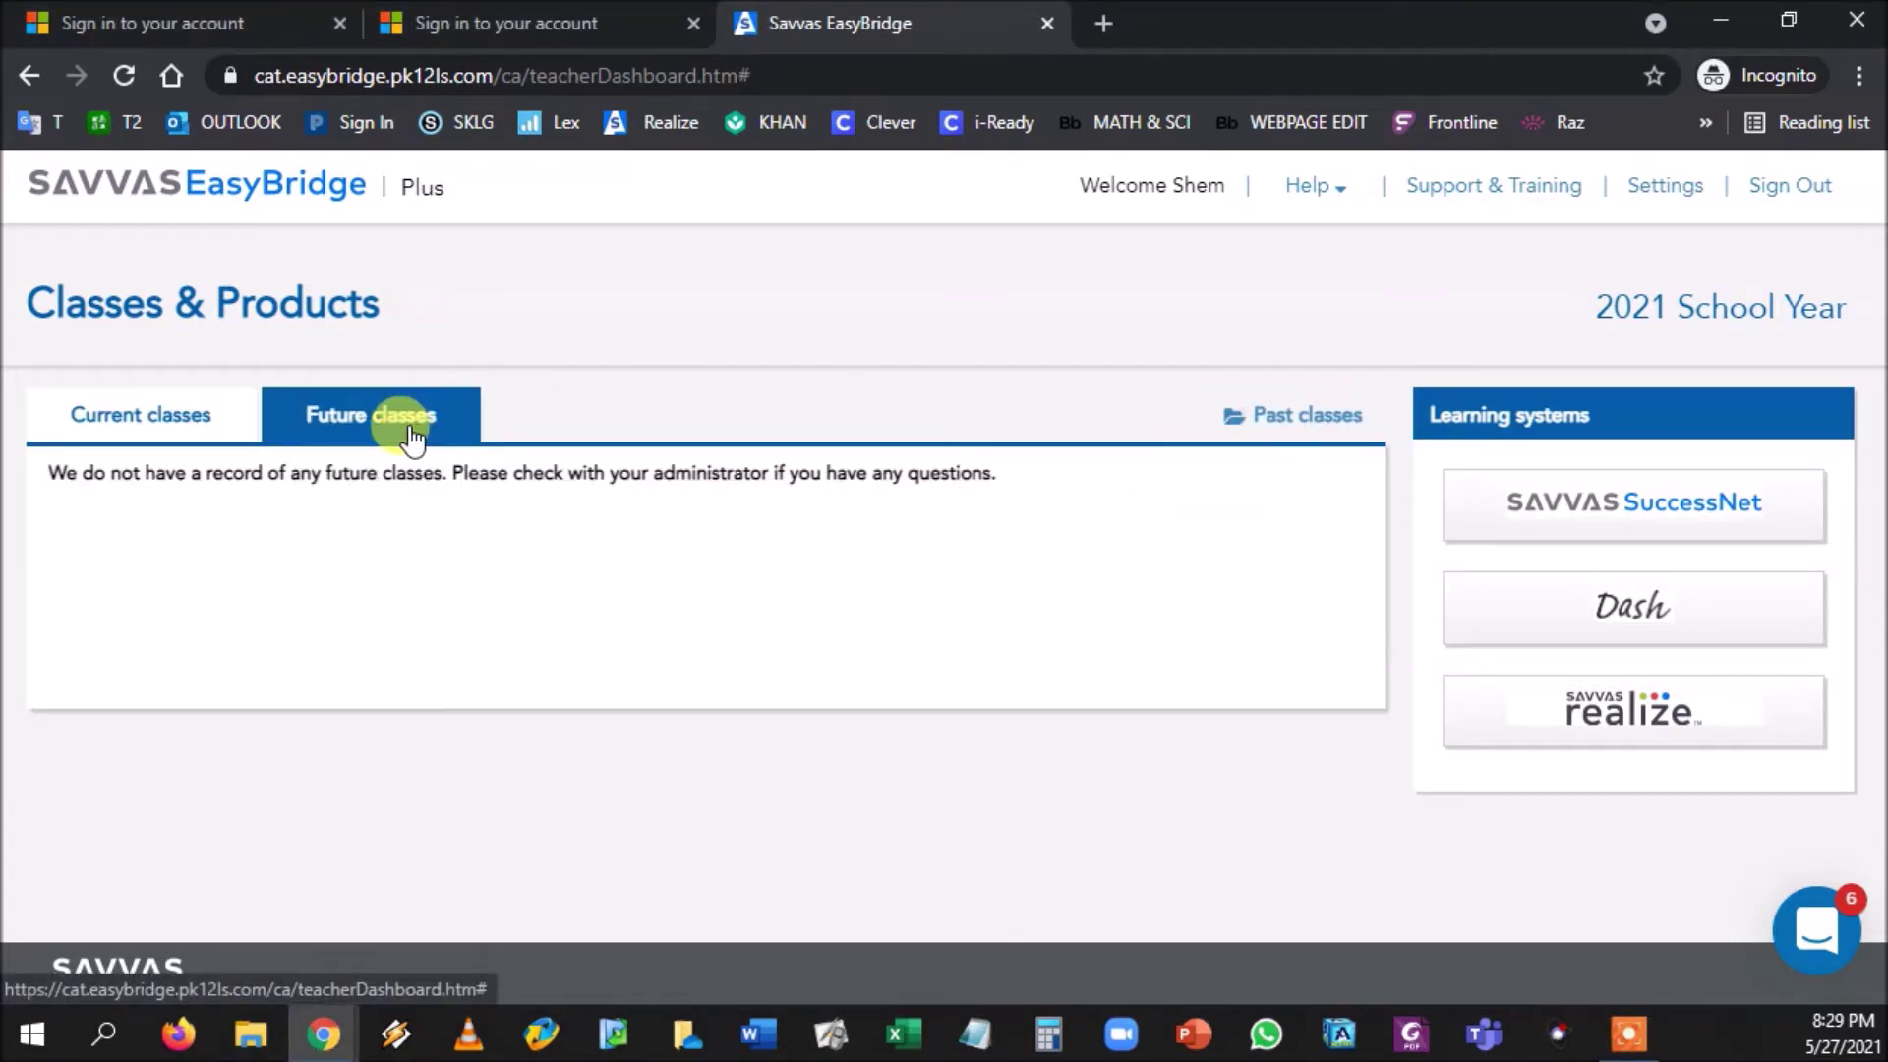
{"action": "left_click", "coordinate": [183, 432]}
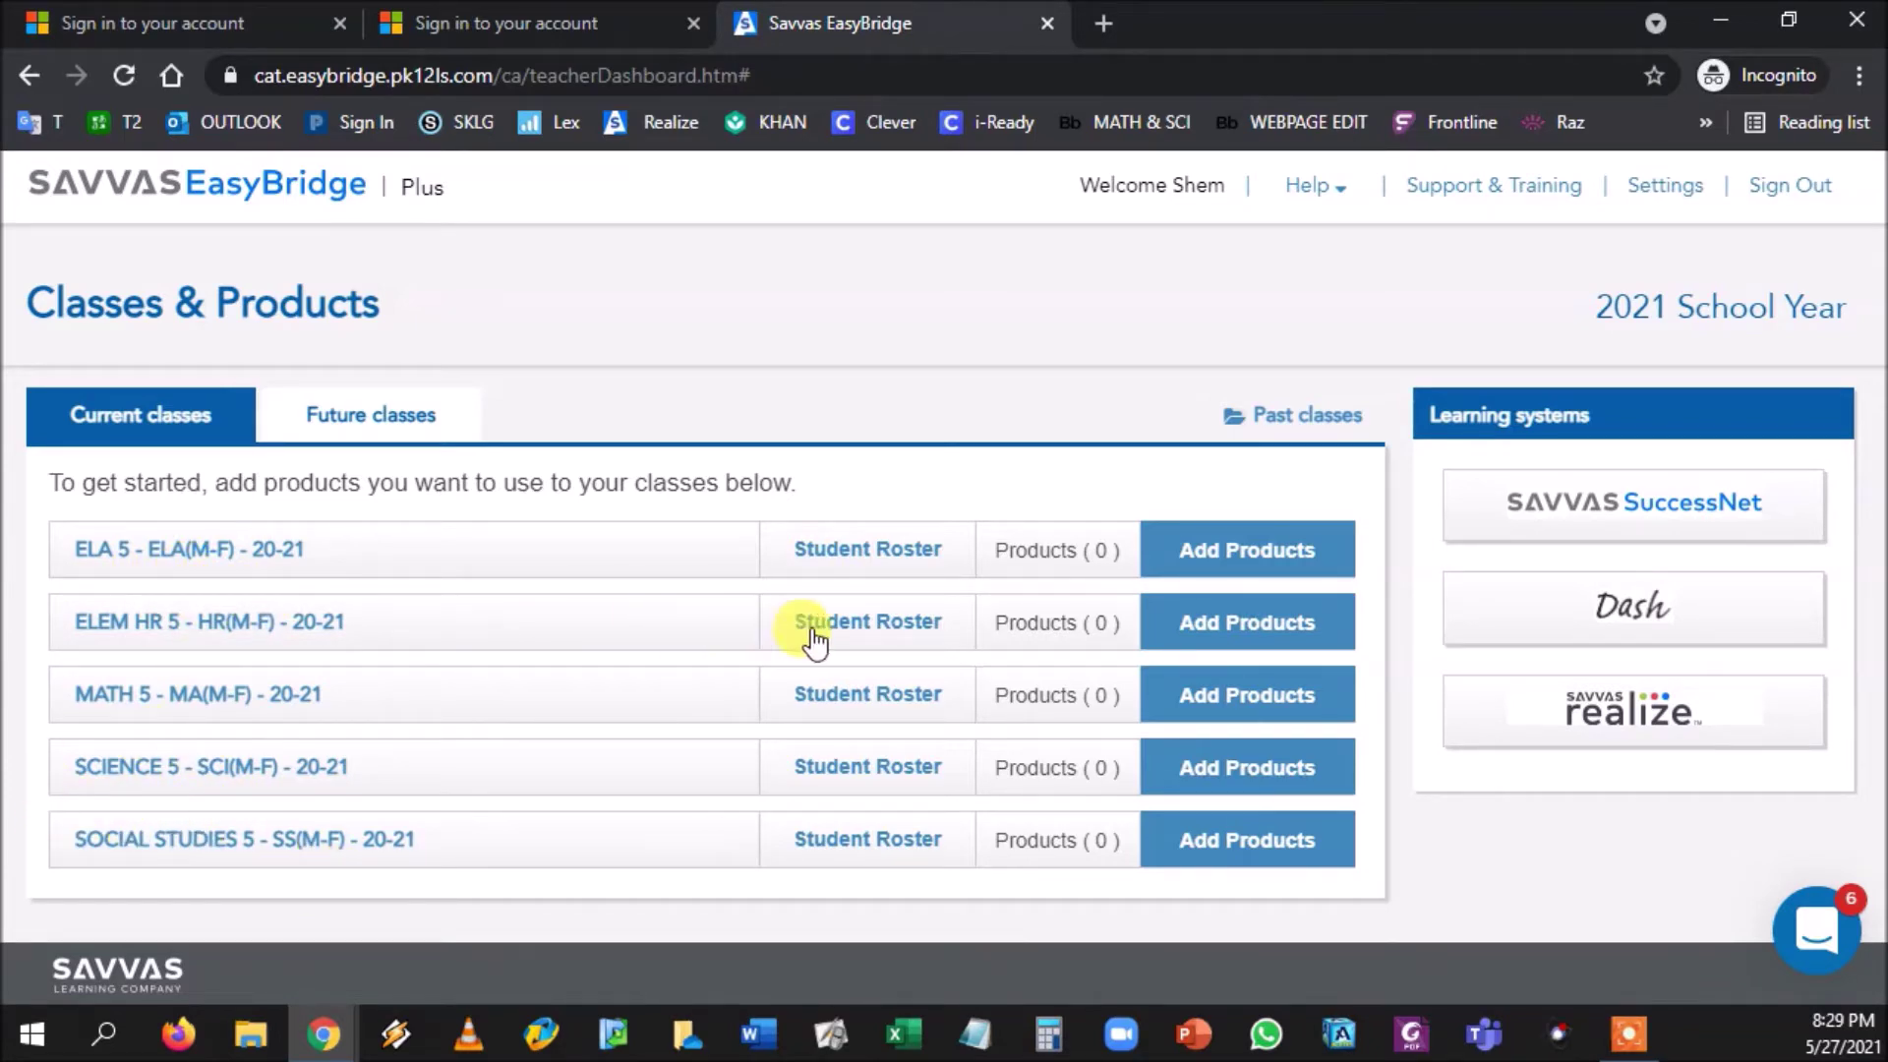
{"action": "left_click", "coordinate": [896, 630]}
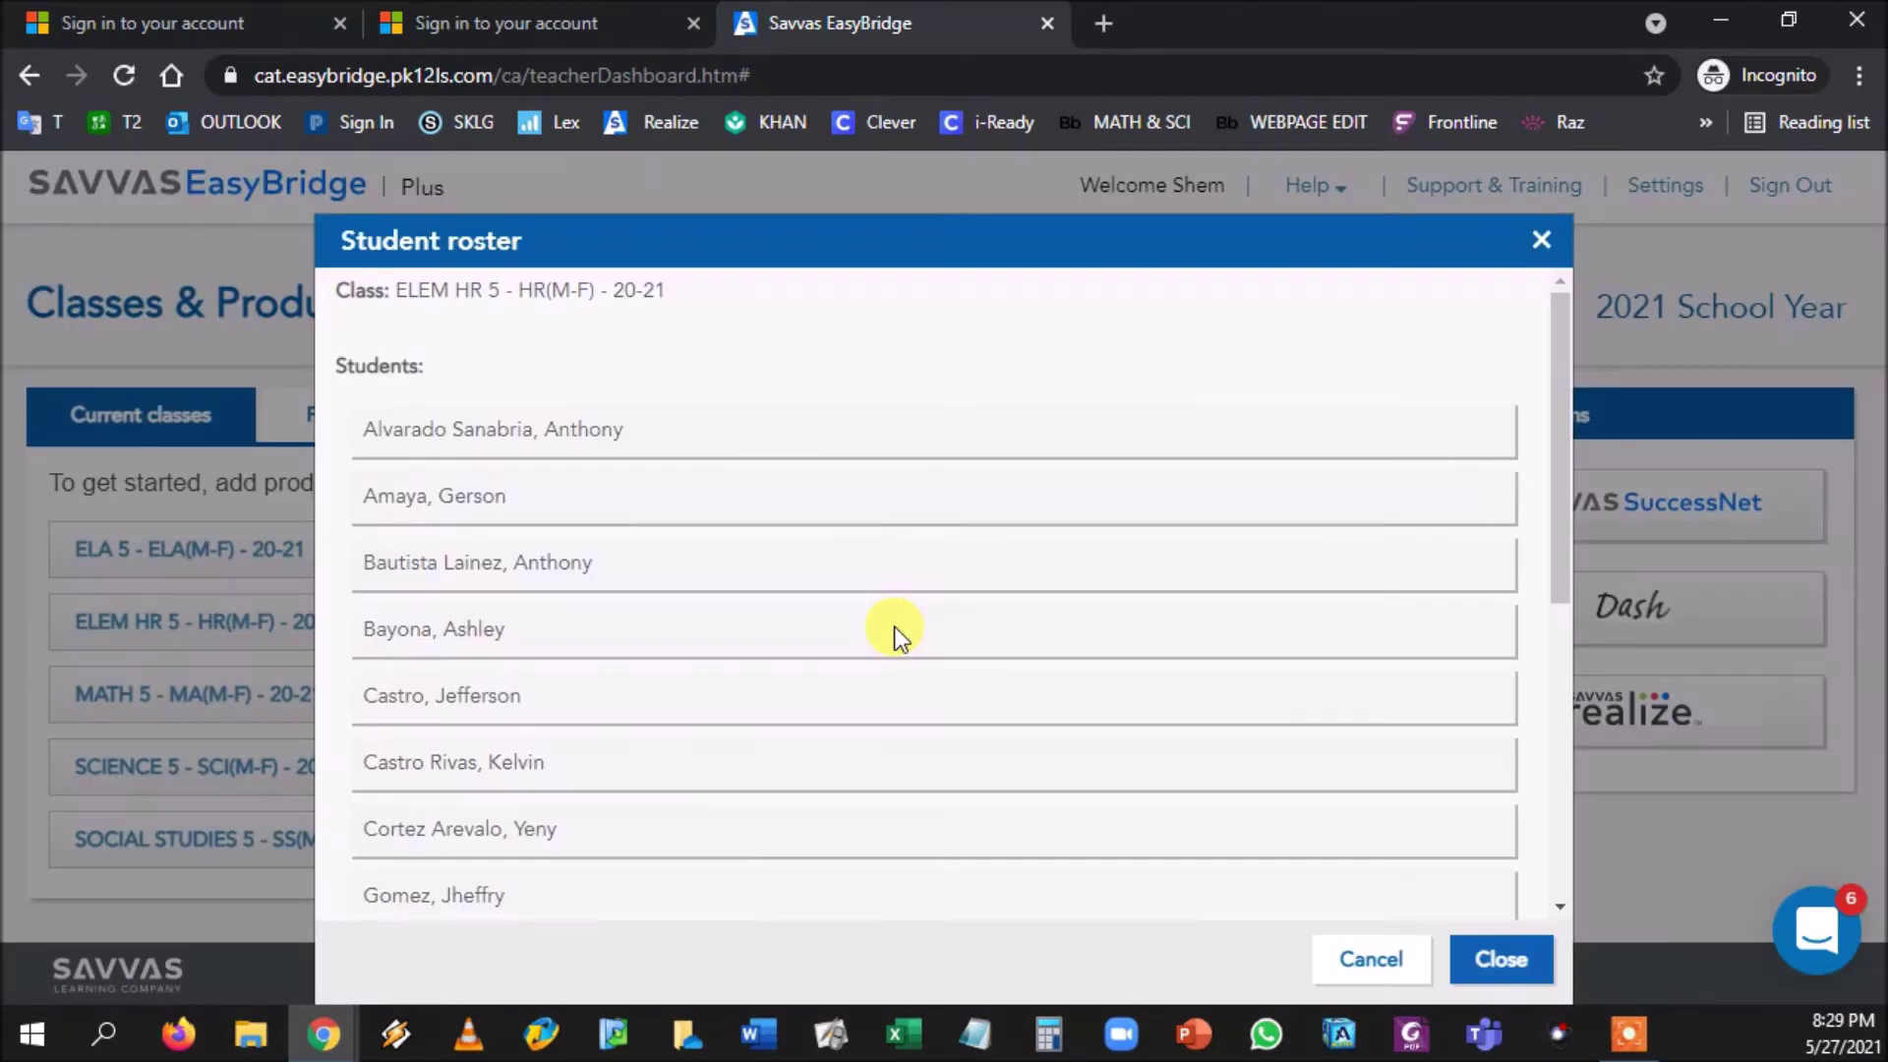
Step: Scroll to the last student in the ELEM HR 5 roster and close it
{"action": "scroll", "coordinate": [798, 531], "scroll_direction": "down", "scroll_amount": 5}
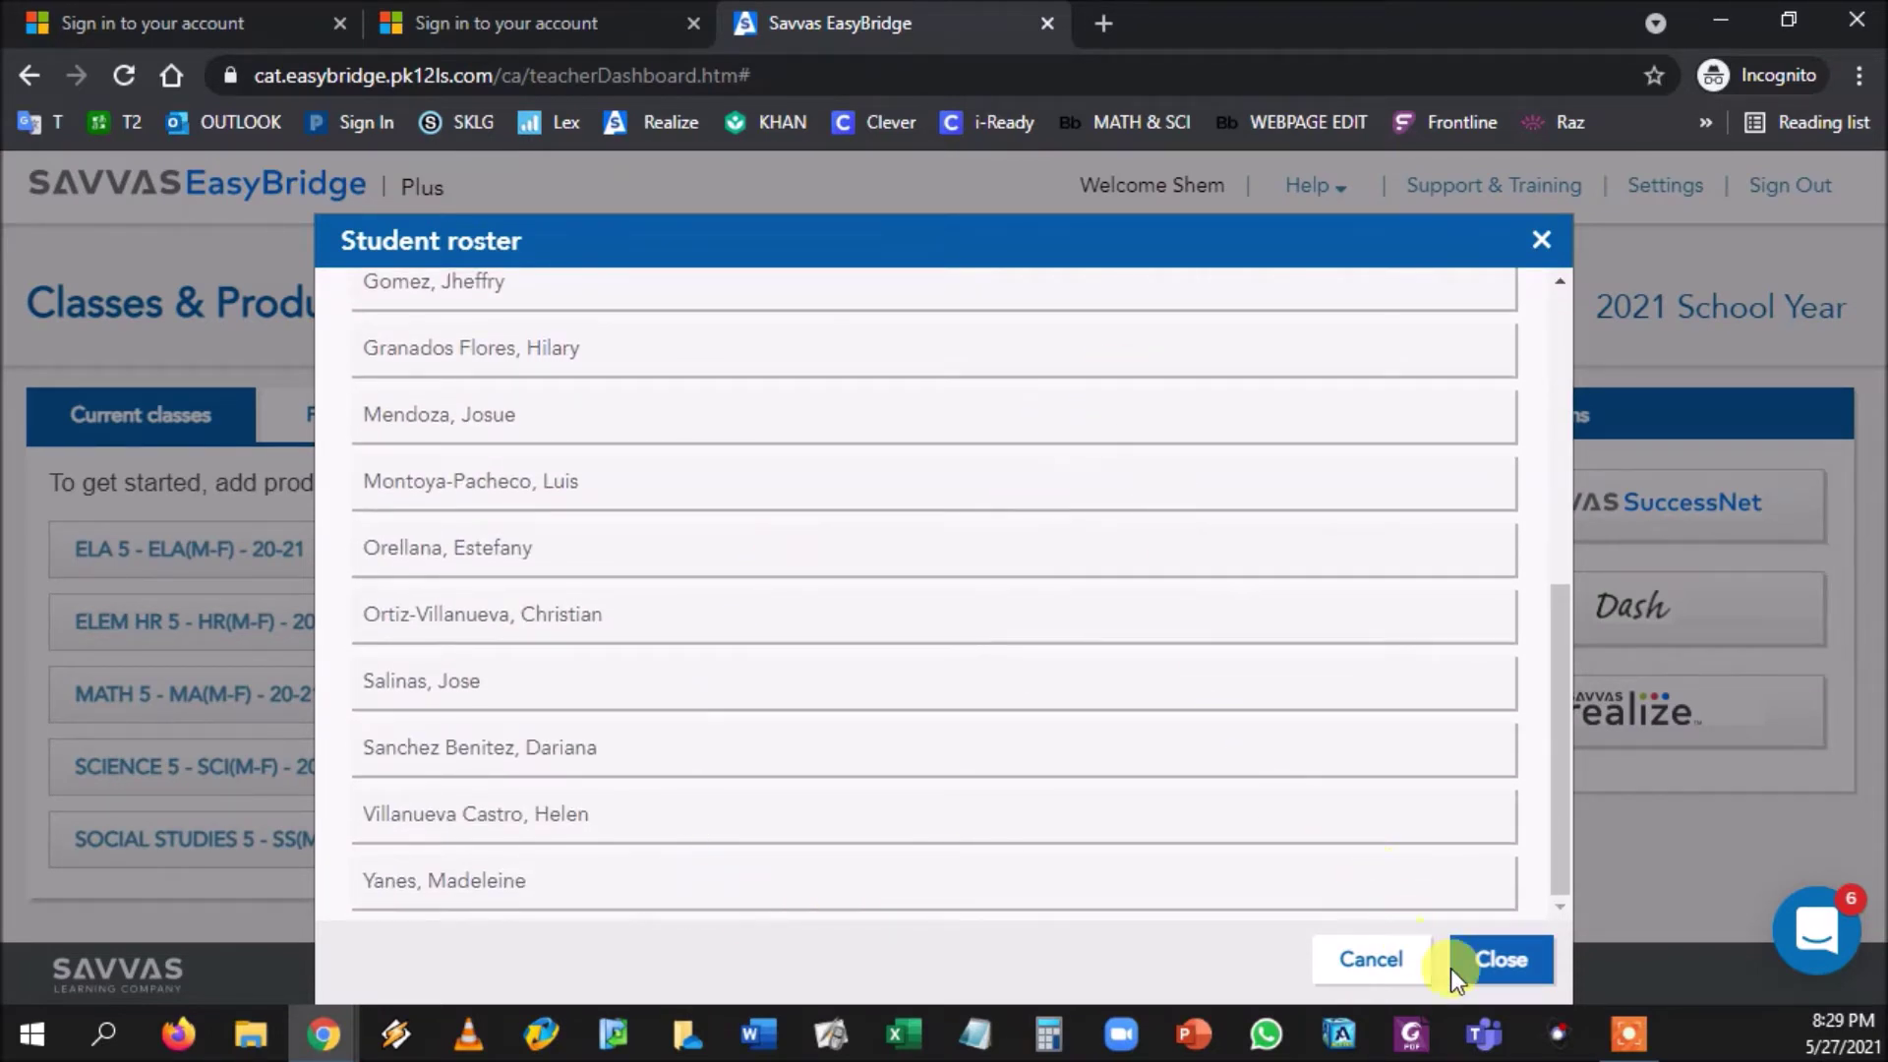
{"action": "left_click", "coordinate": [1501, 960]}
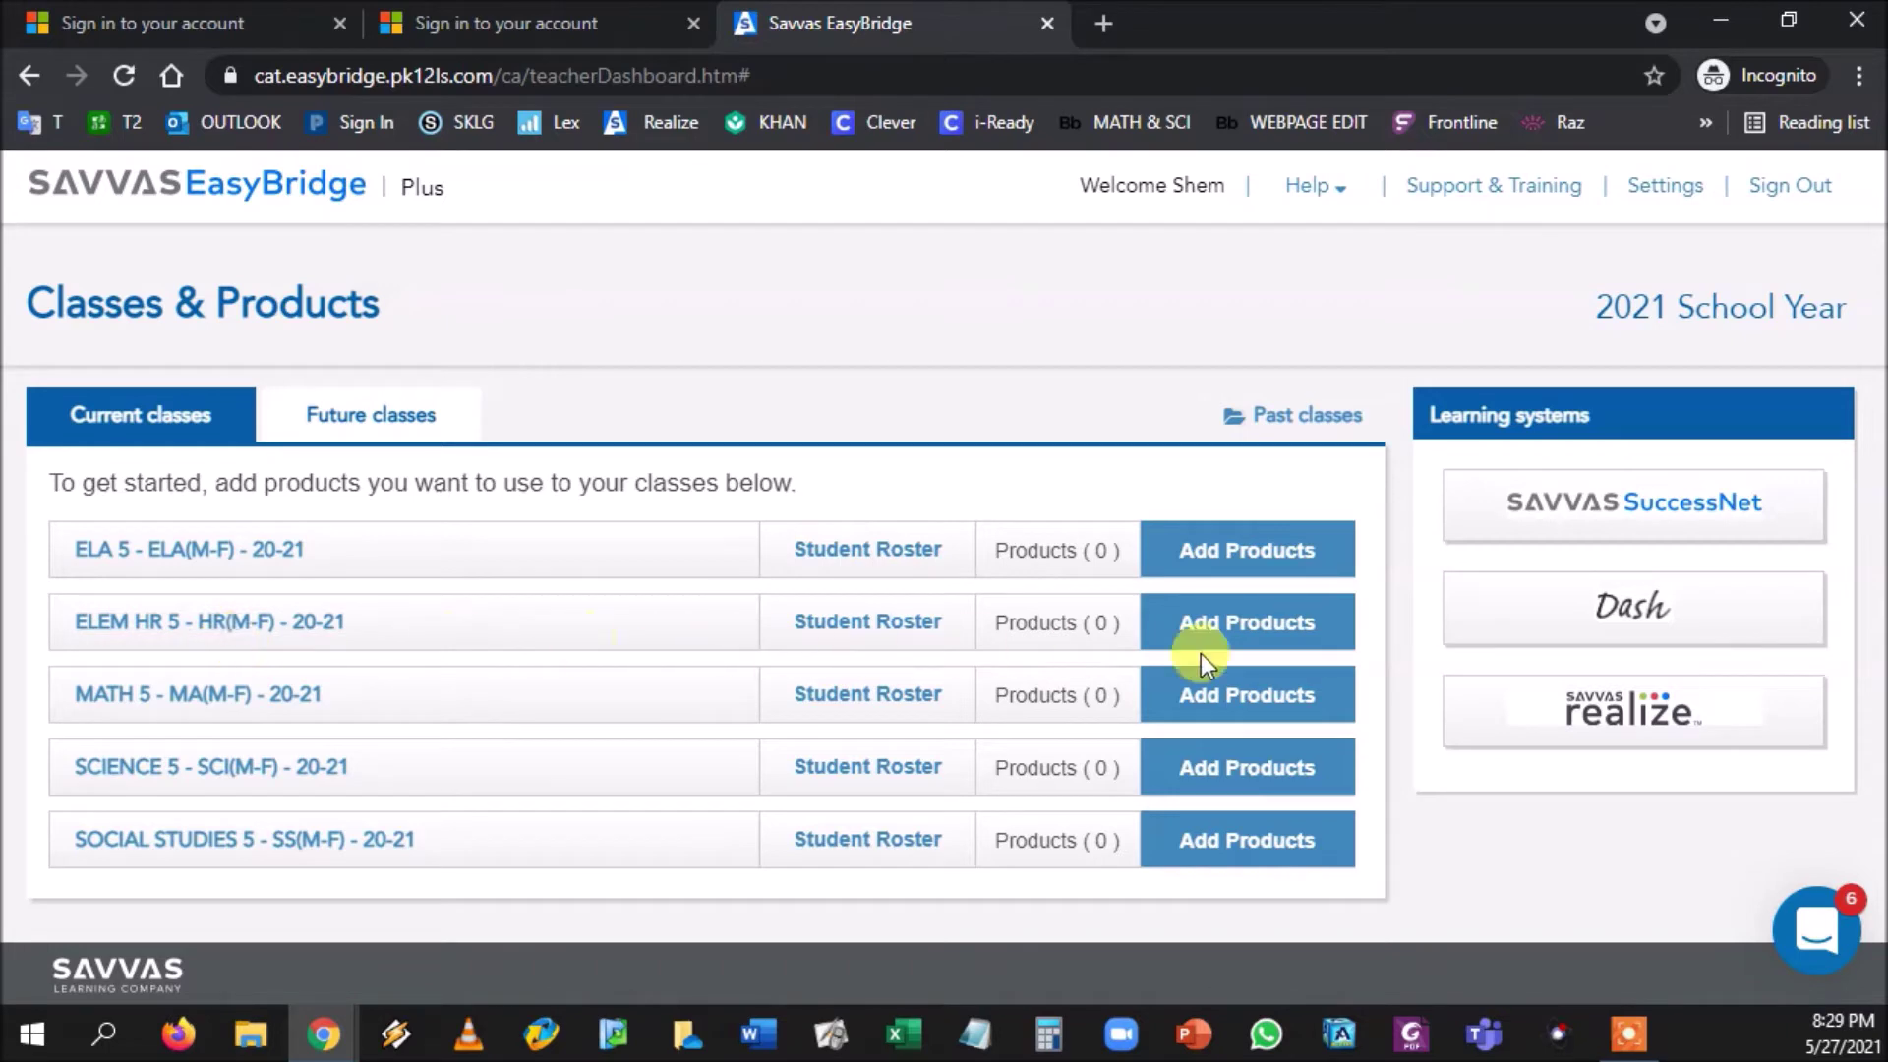
Step: Filter products to the Realize platform, tick ReadyGEN 2016 Common Core Grade 5 for ELEM HR 5, and save
{"action": "left_click", "coordinate": [1313, 631]}
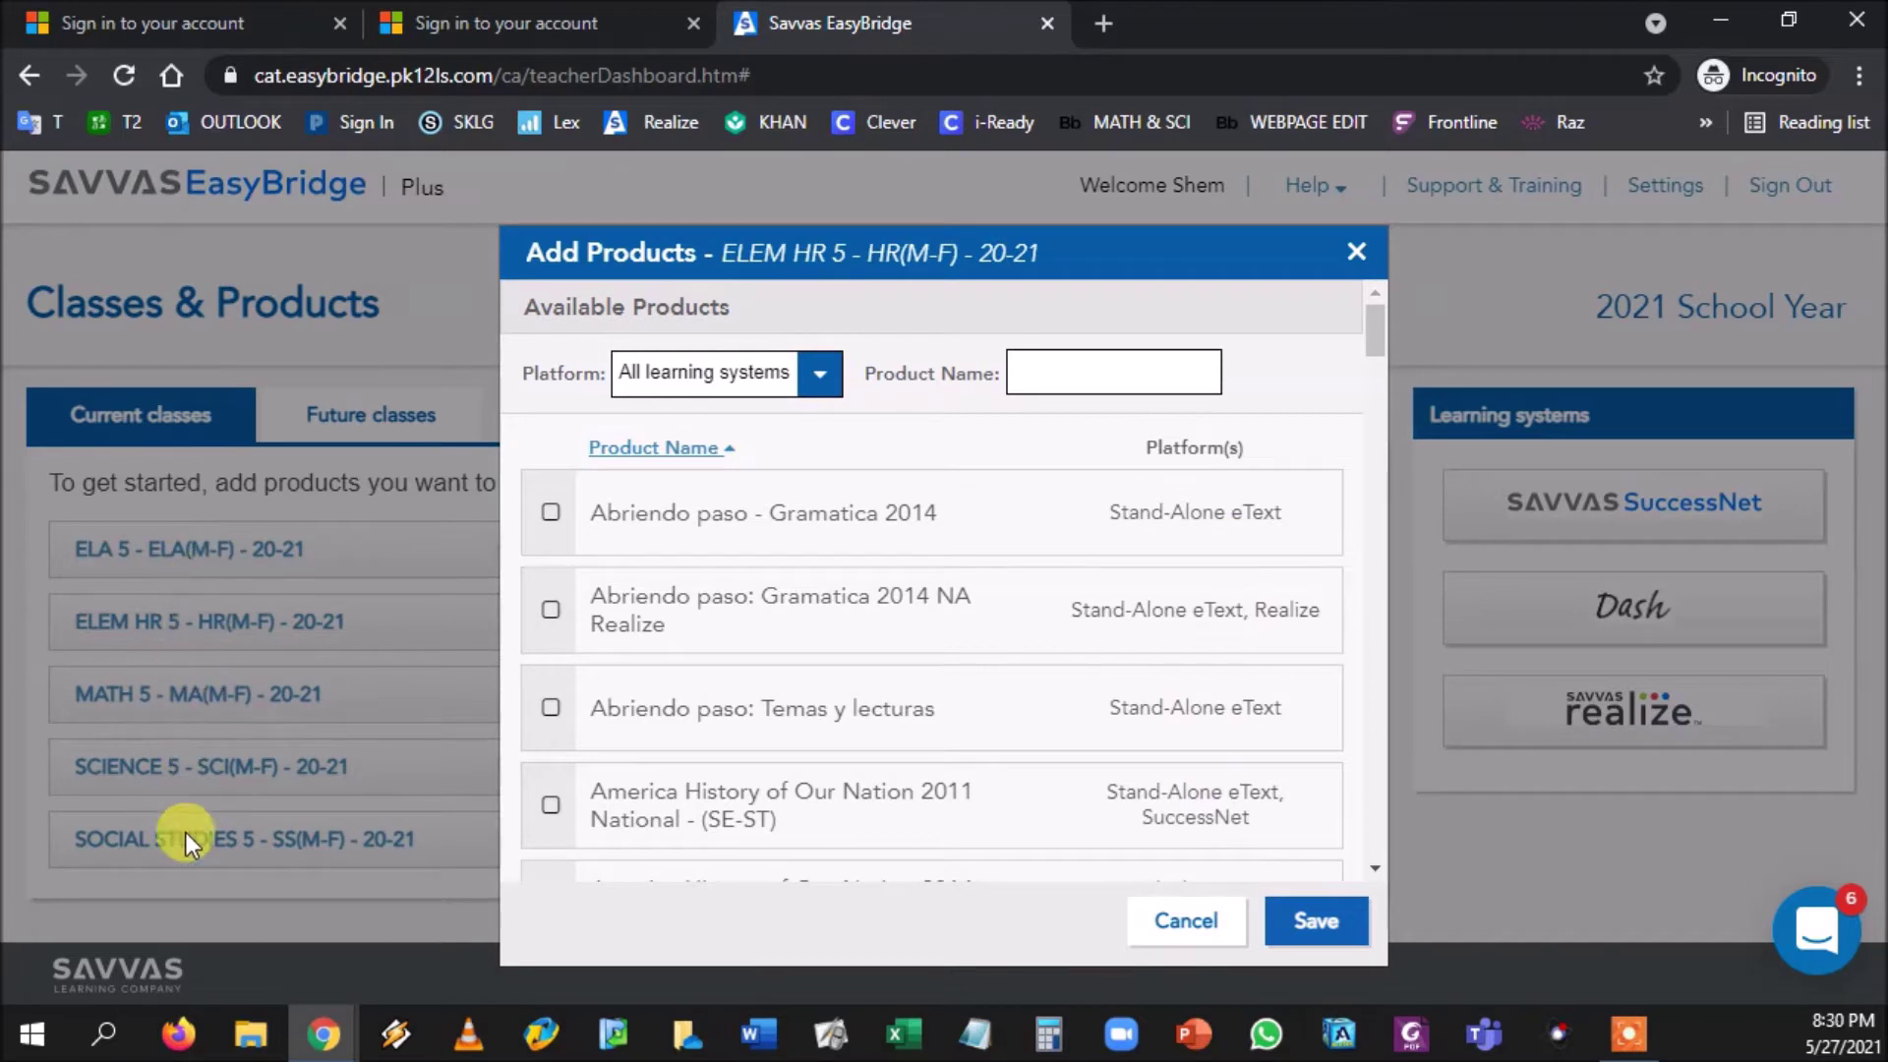
{"action": "left_click", "coordinate": [820, 375]}
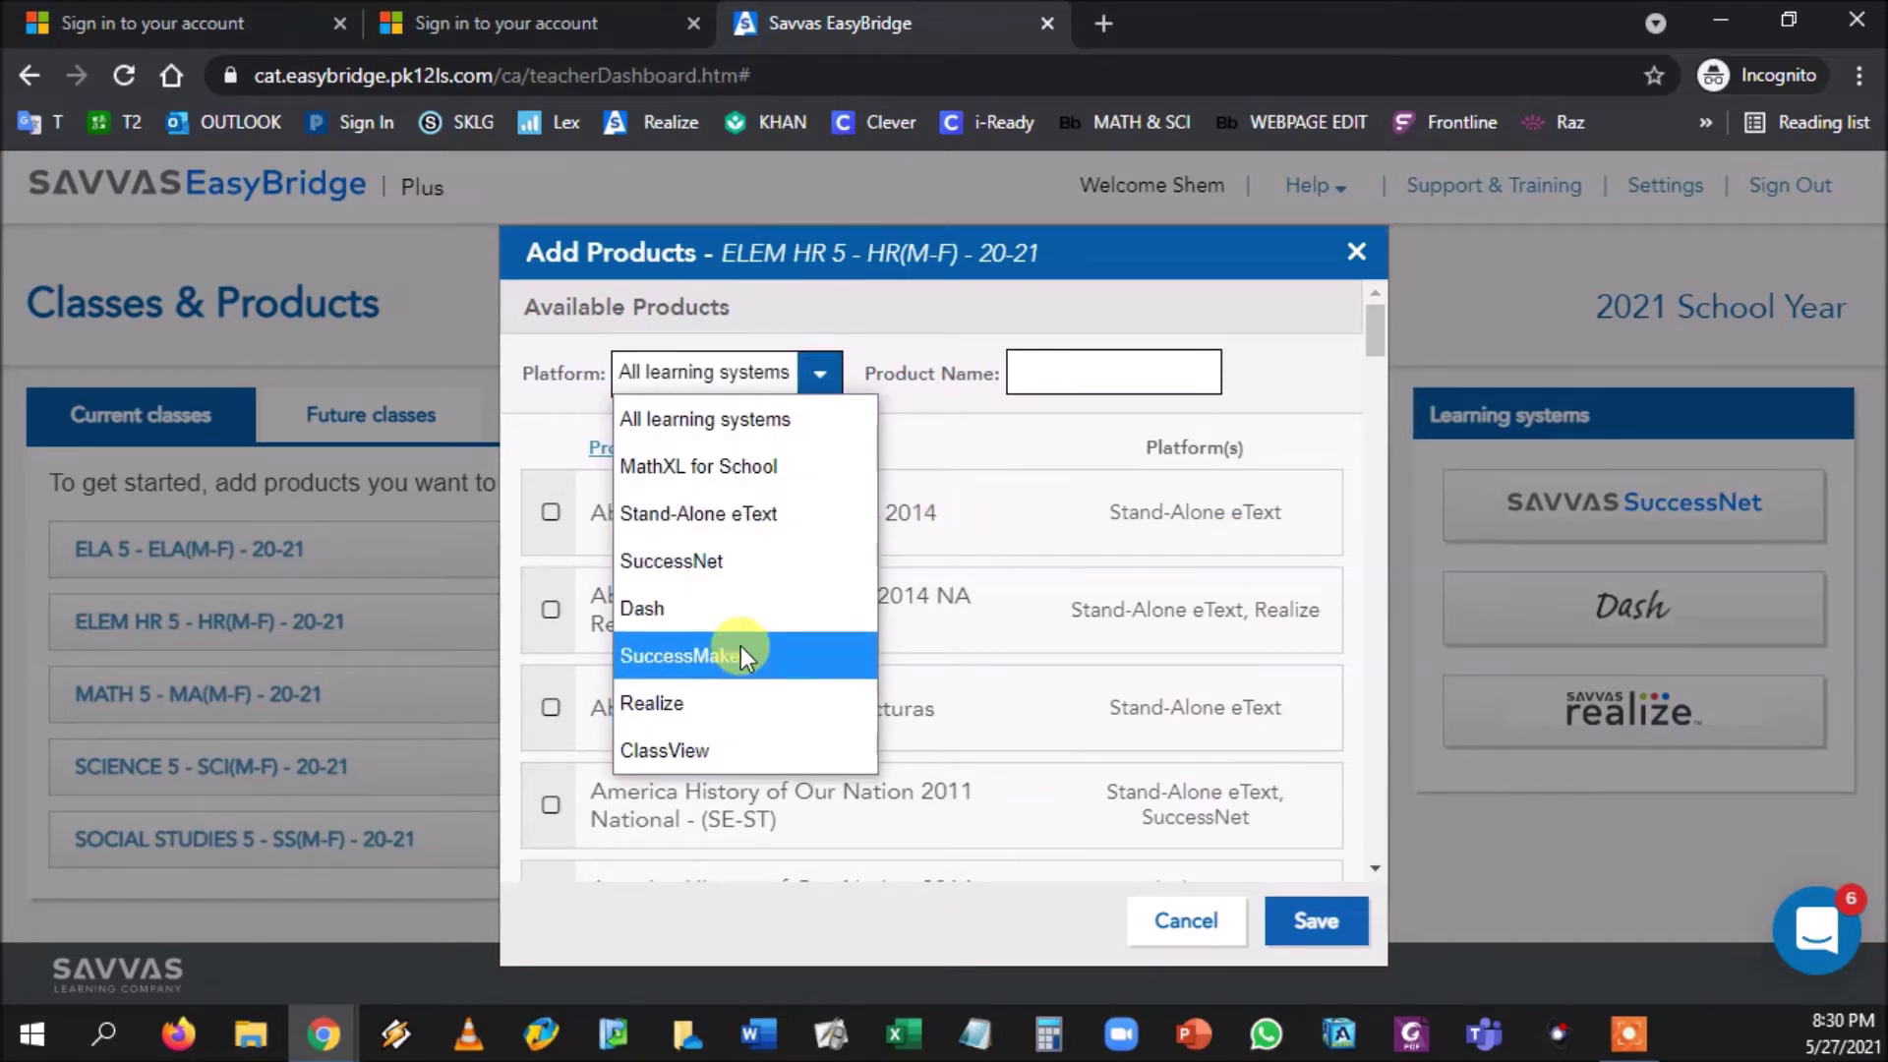
{"action": "left_click", "coordinate": [731, 704]}
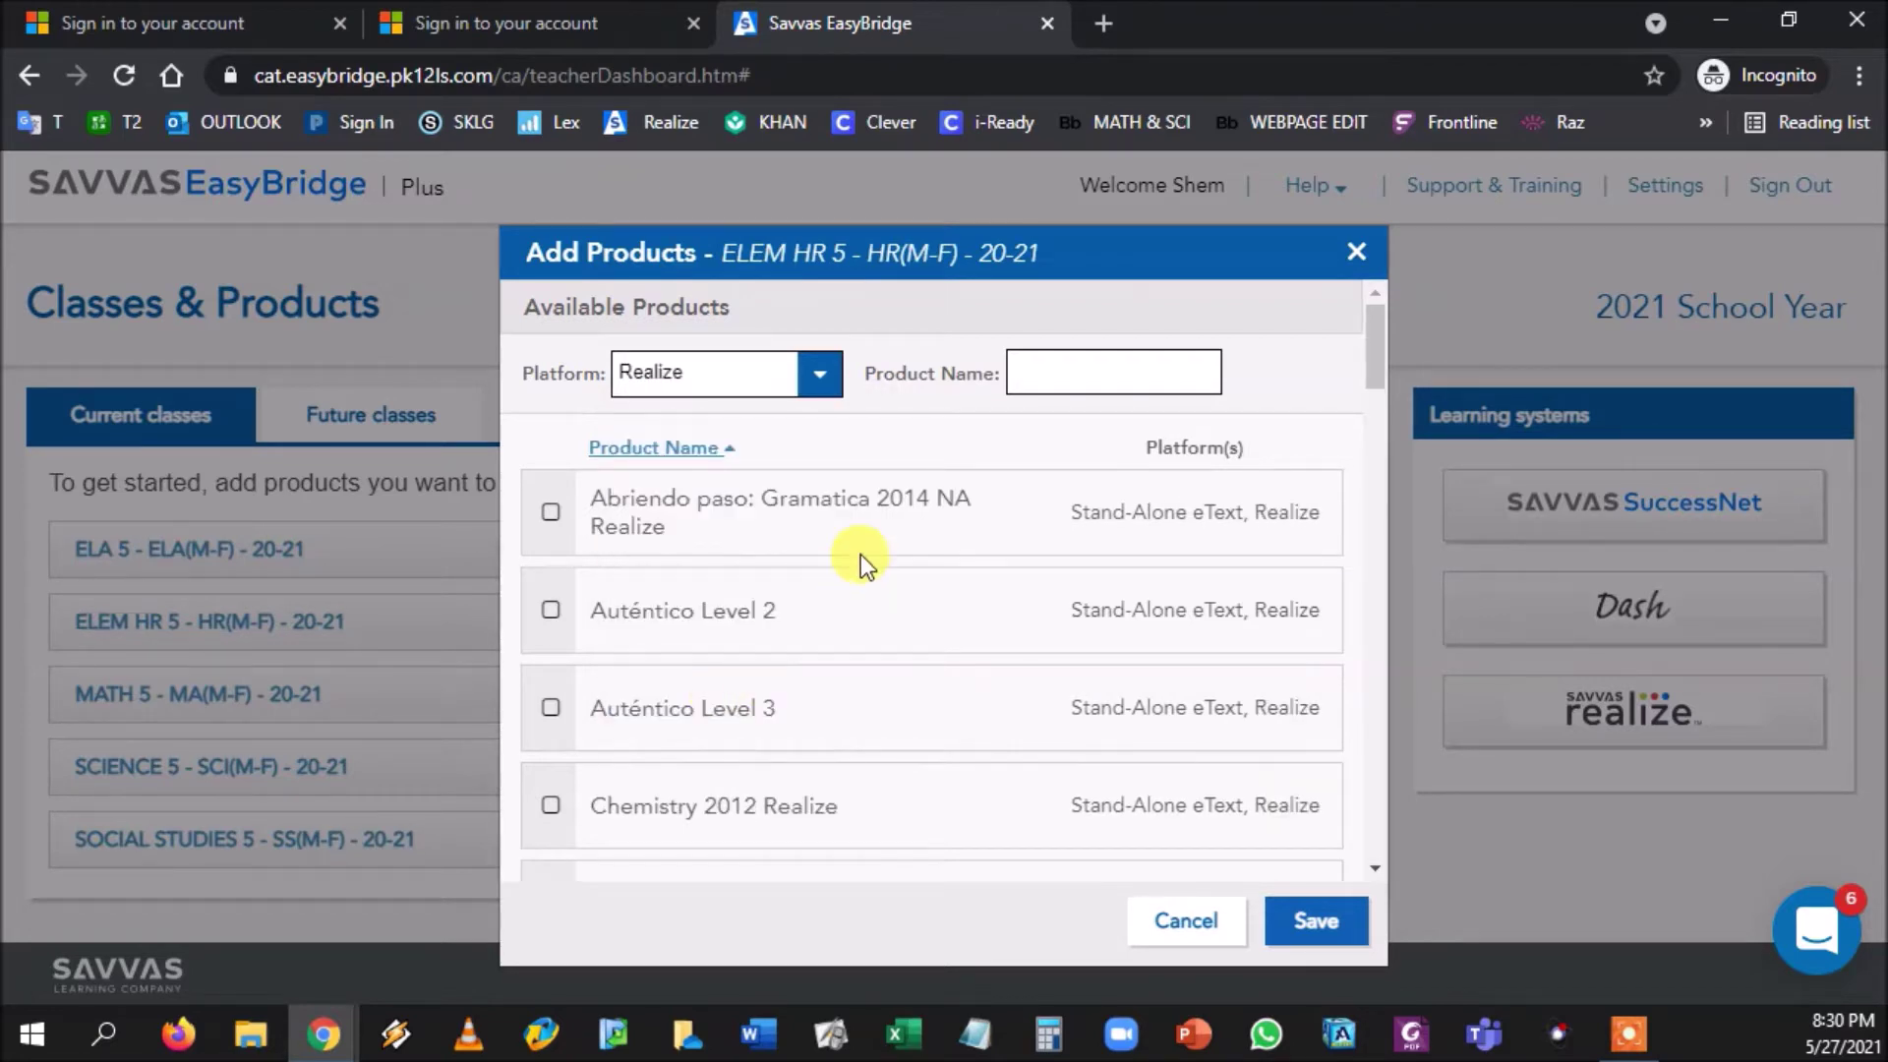
{"action": "scroll", "coordinate": [859, 552], "scroll_direction": "down", "scroll_amount": 15}
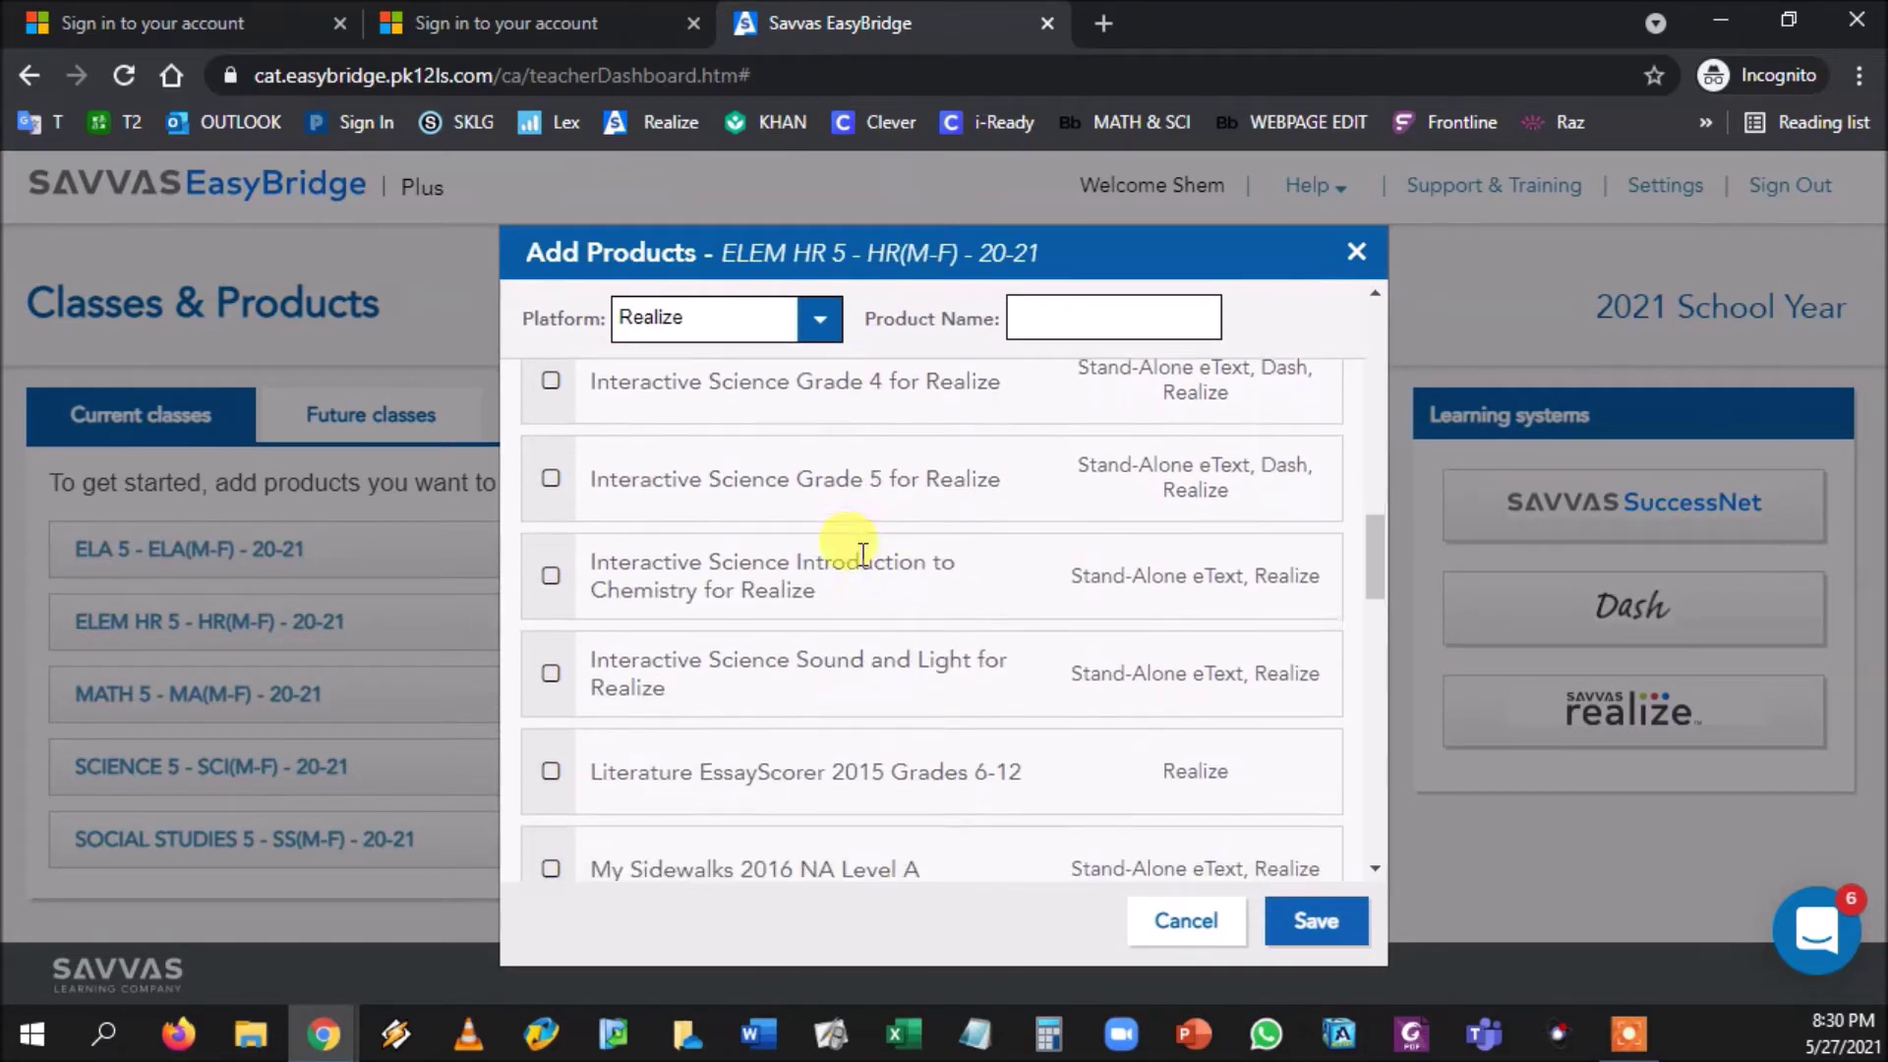
{"action": "scroll", "coordinate": [862, 553], "scroll_direction": "down", "scroll_amount": 12}
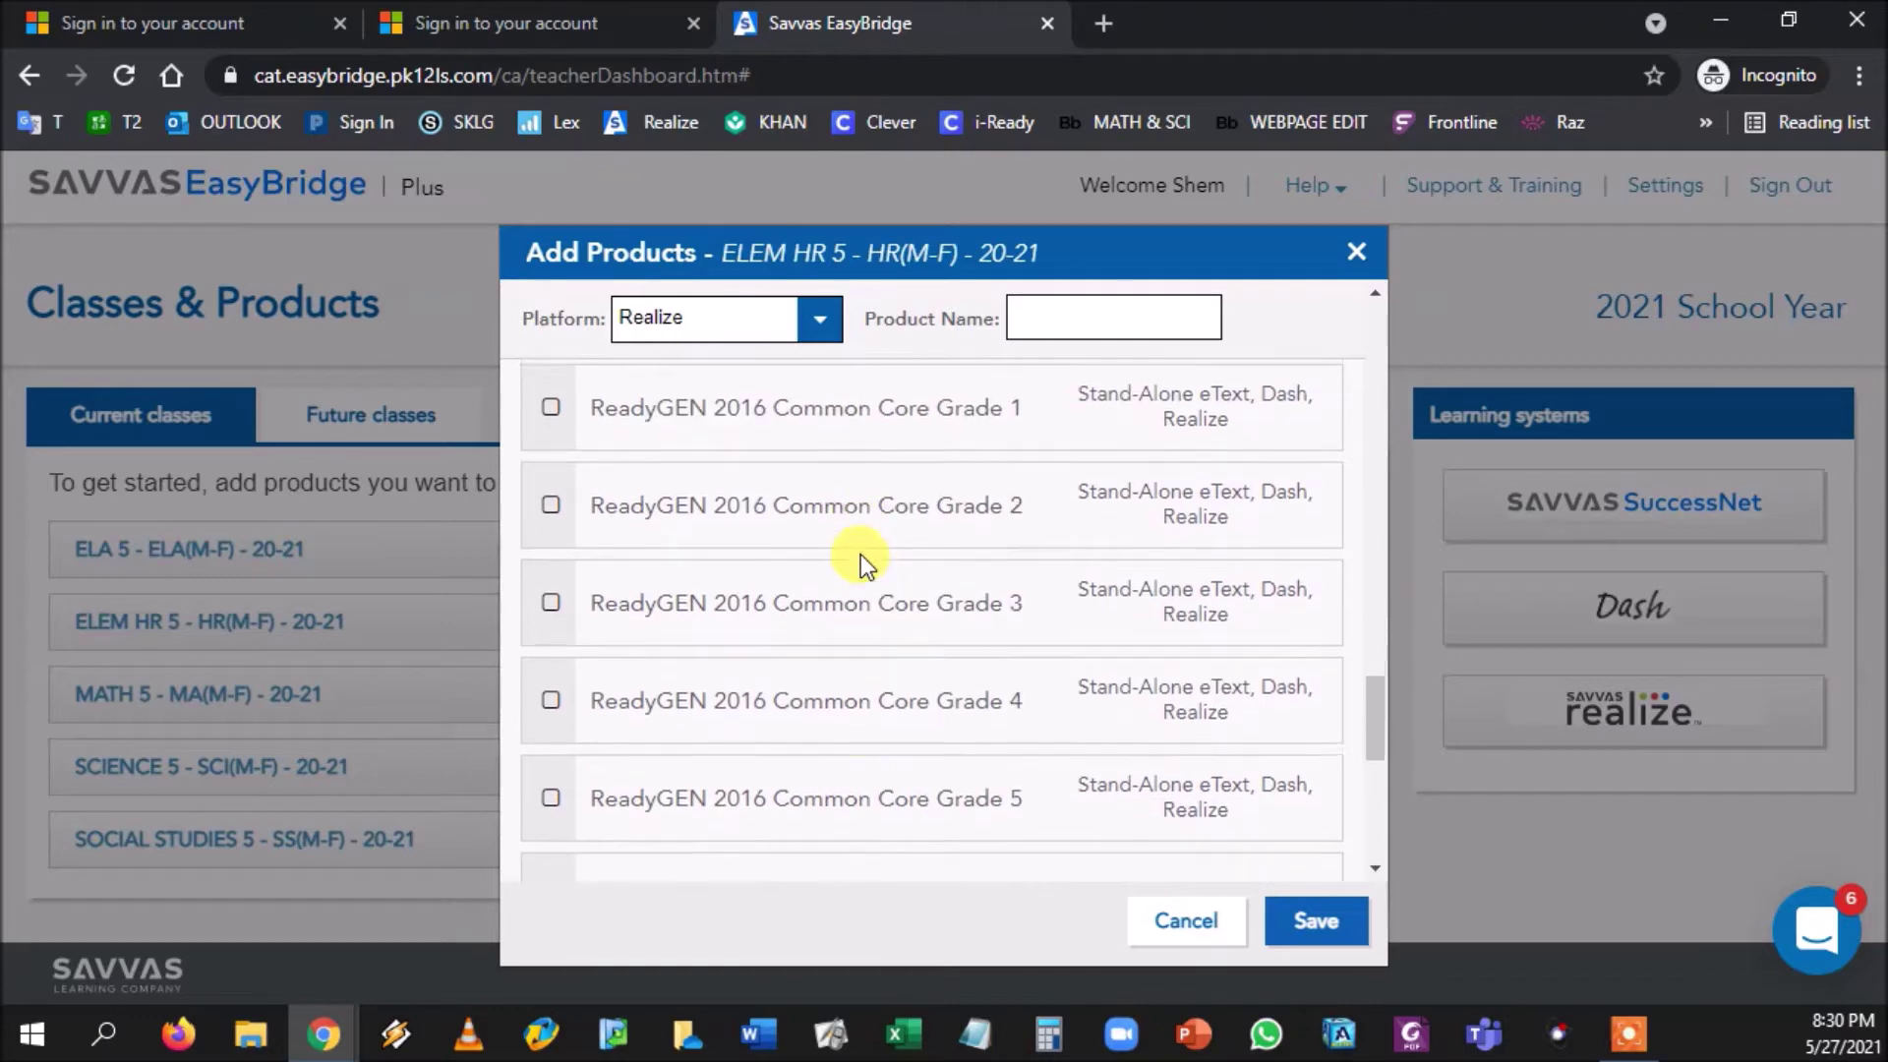
{"action": "scroll", "coordinate": [859, 555], "scroll_direction": "down", "scroll_amount": 3}
{"action": "left_click", "coordinate": [552, 630]}
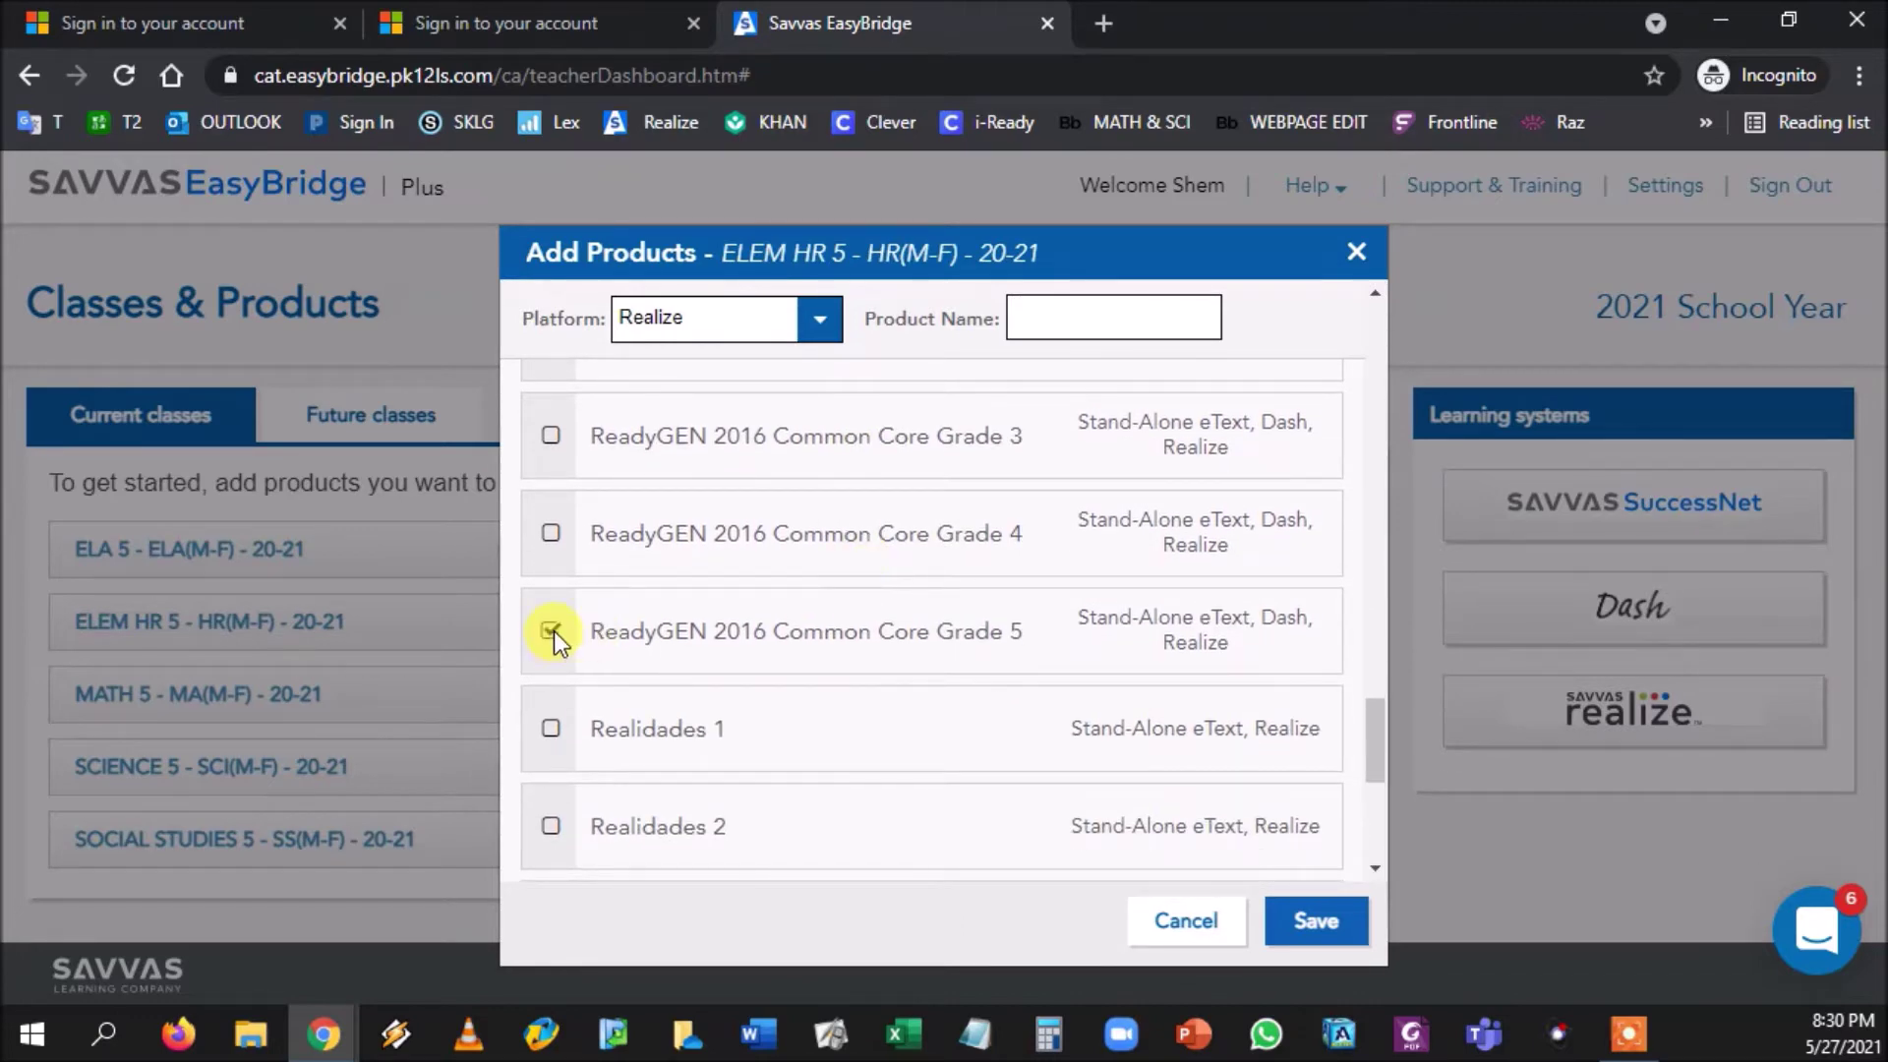
{"action": "left_click", "coordinate": [1305, 926]}
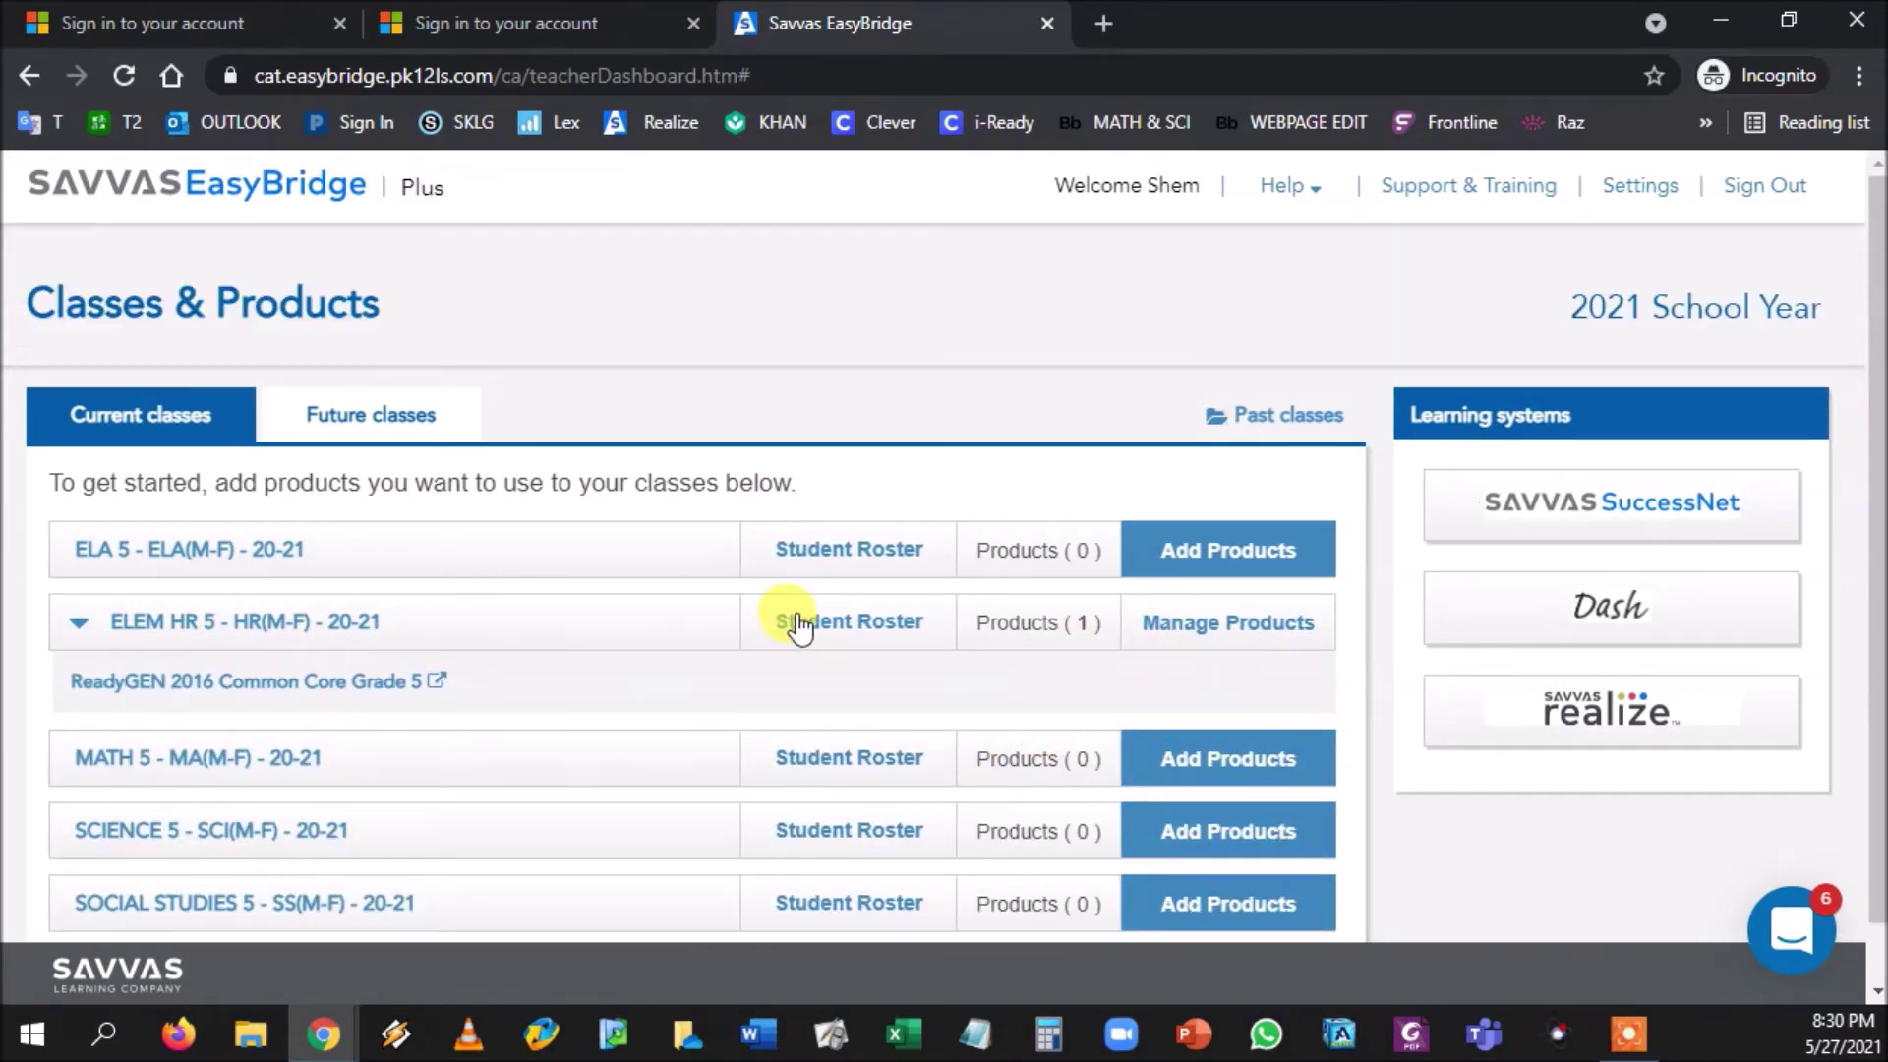
Step: Expand ELEM HR 5 and launch its ReadyGEN 2016 Common Core Grade 5 link in Savvas Realize
{"action": "left_click", "coordinate": [851, 626]}
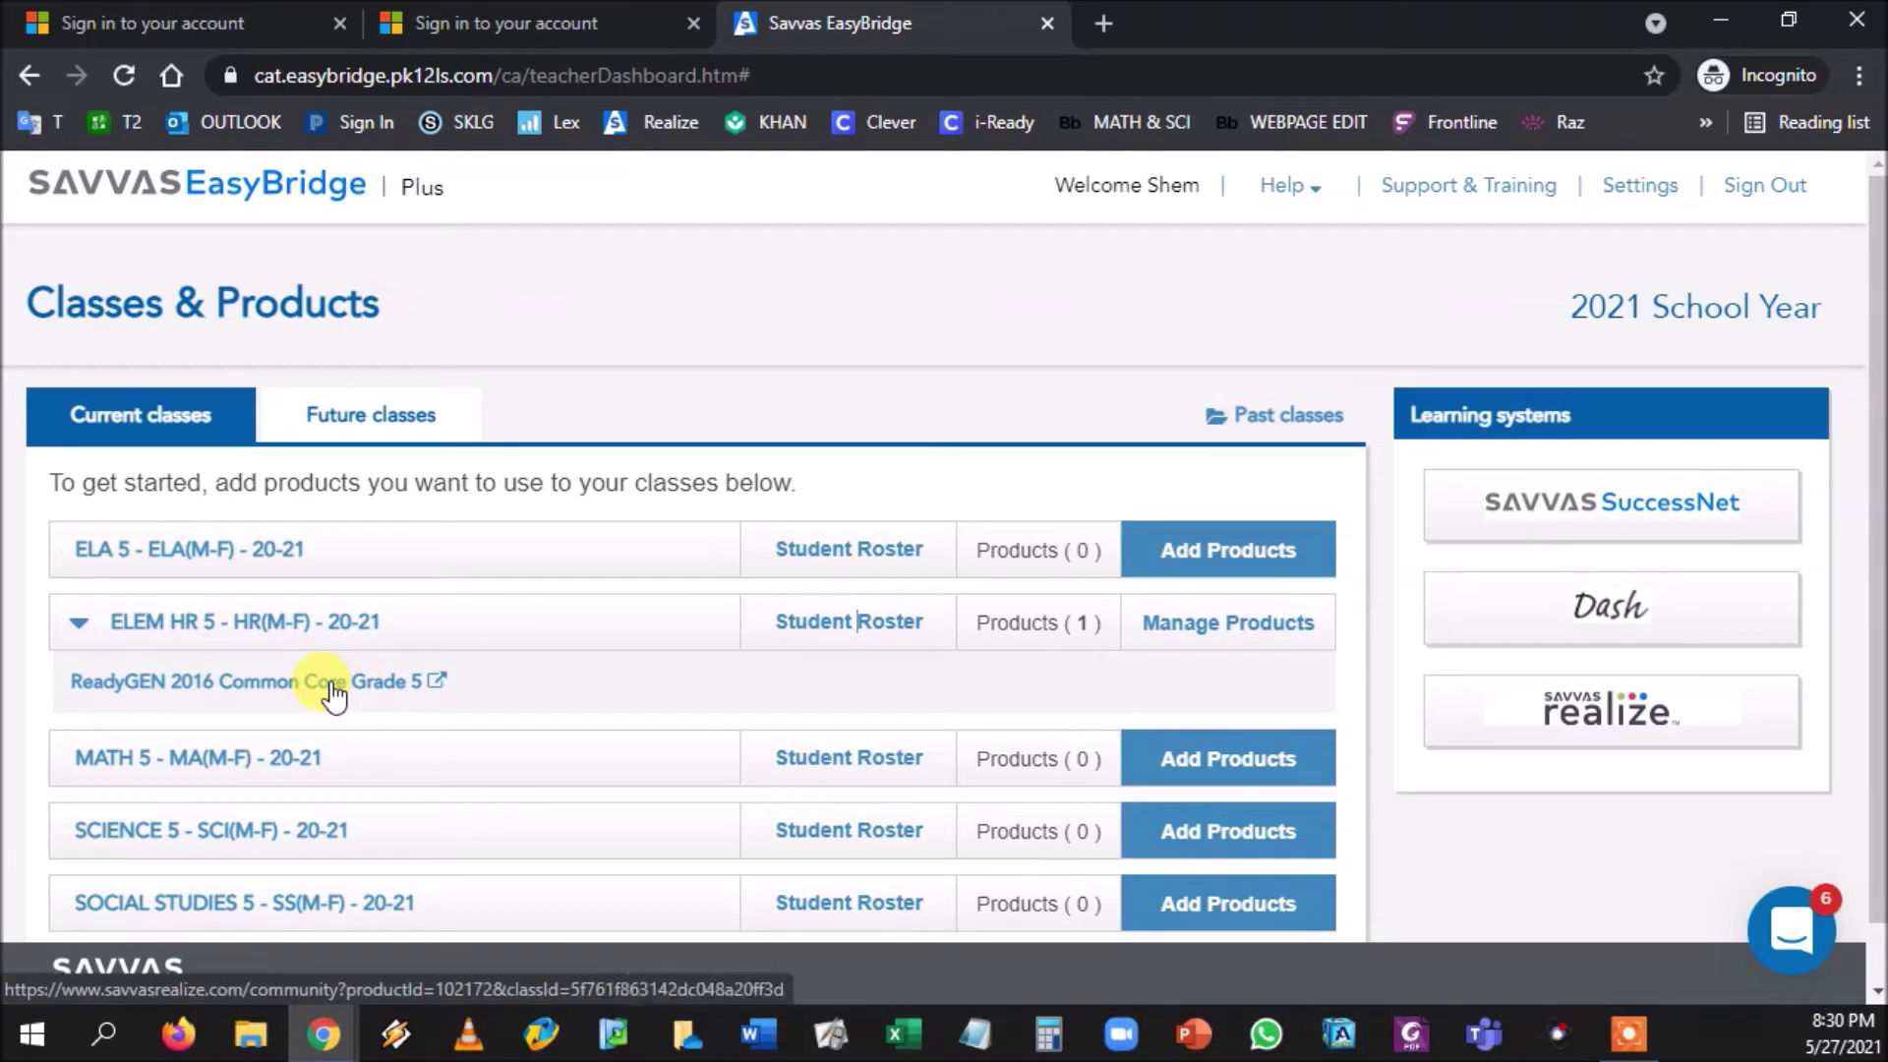
{"action": "left_click", "coordinate": [331, 681]}
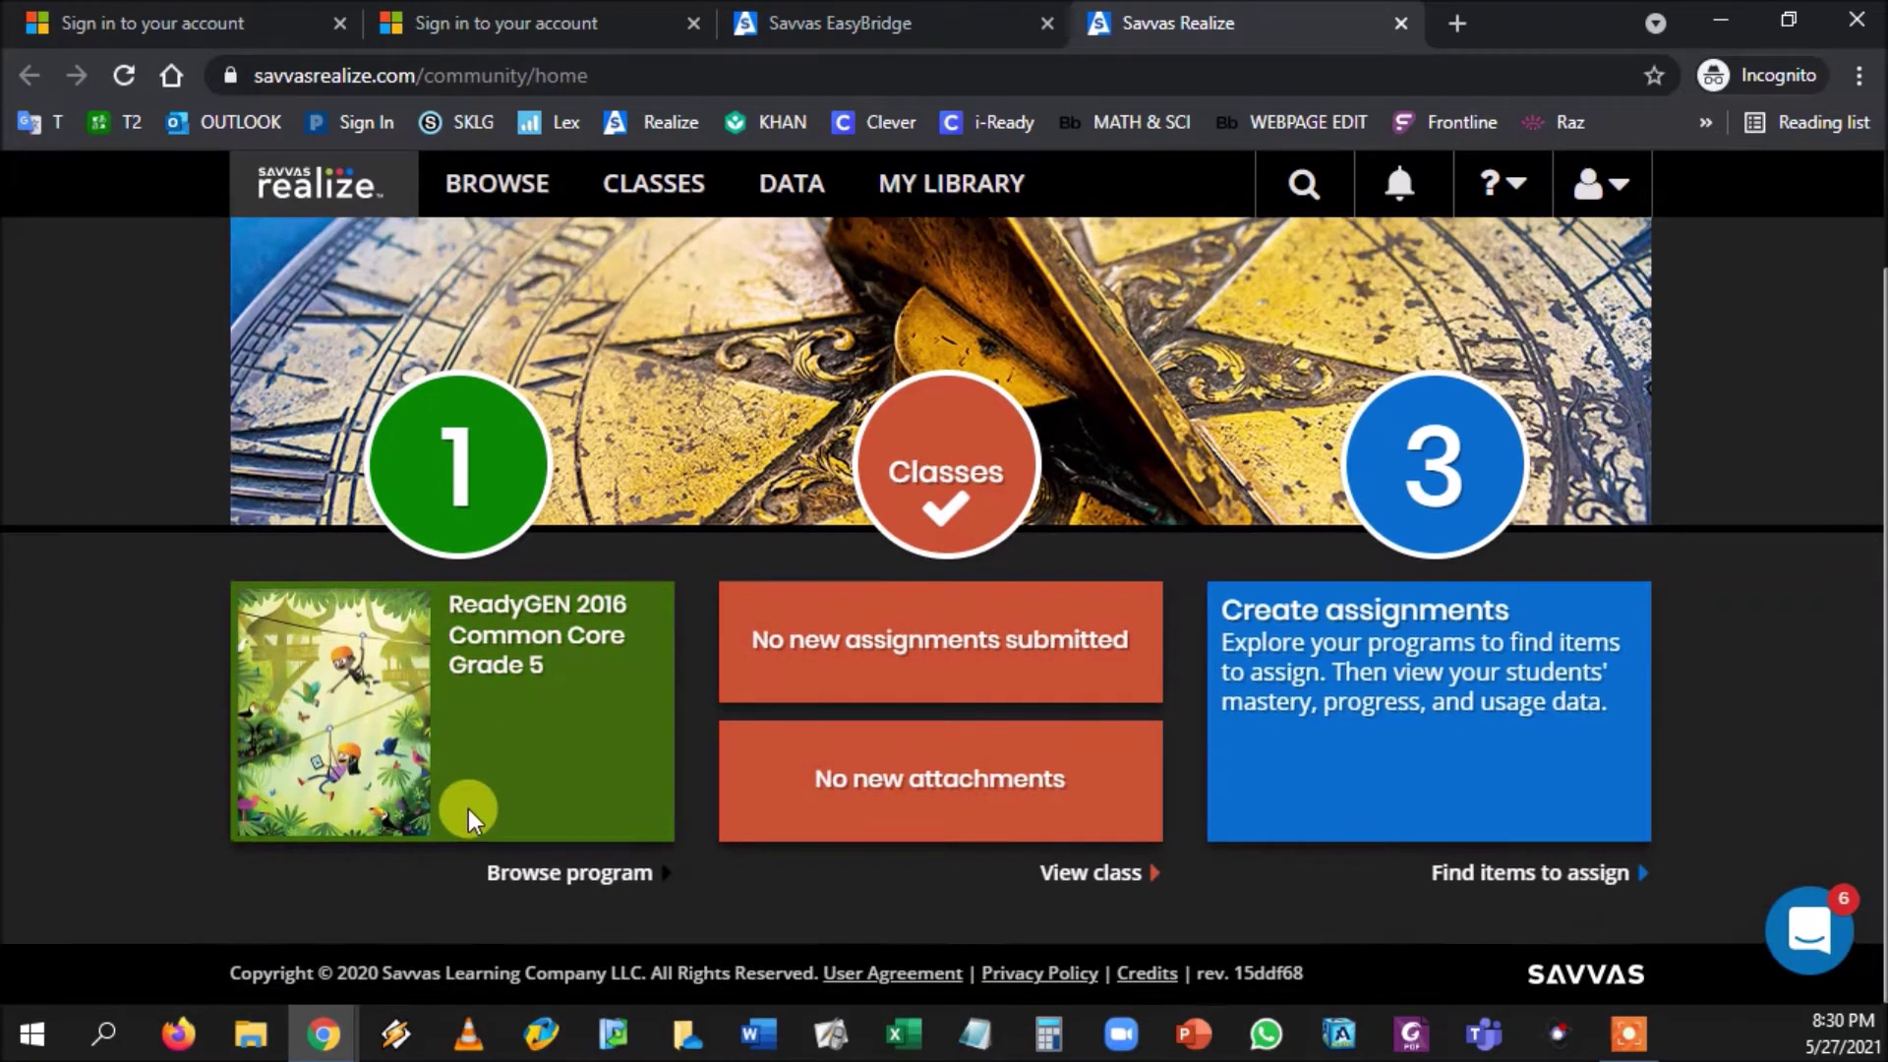
Step: Open the account Settings page and go to the About me profile section
{"action": "scroll", "coordinate": [468, 808], "scroll_direction": "up", "scroll_amount": 2}
{"action": "scroll", "coordinate": [959, 885], "scroll_direction": "down", "scroll_amount": 2}
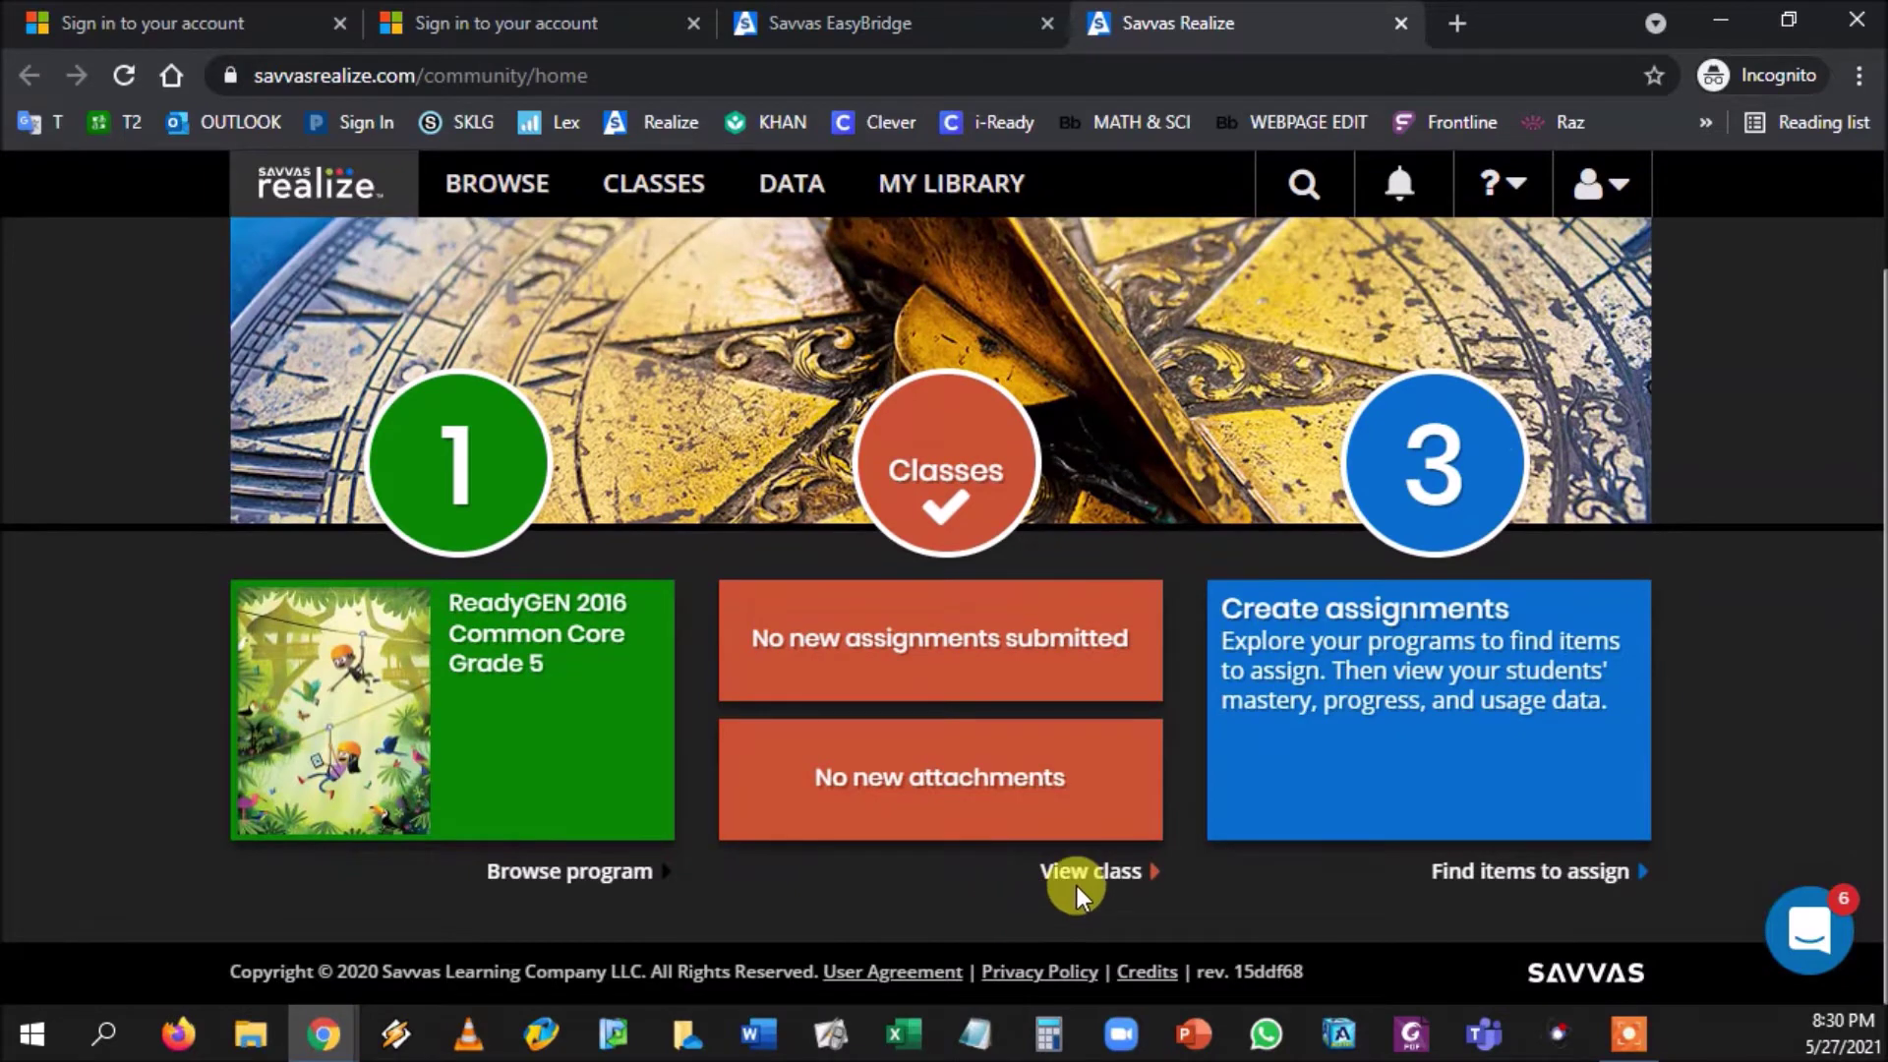
{"action": "left_click", "coordinate": [1605, 183]}
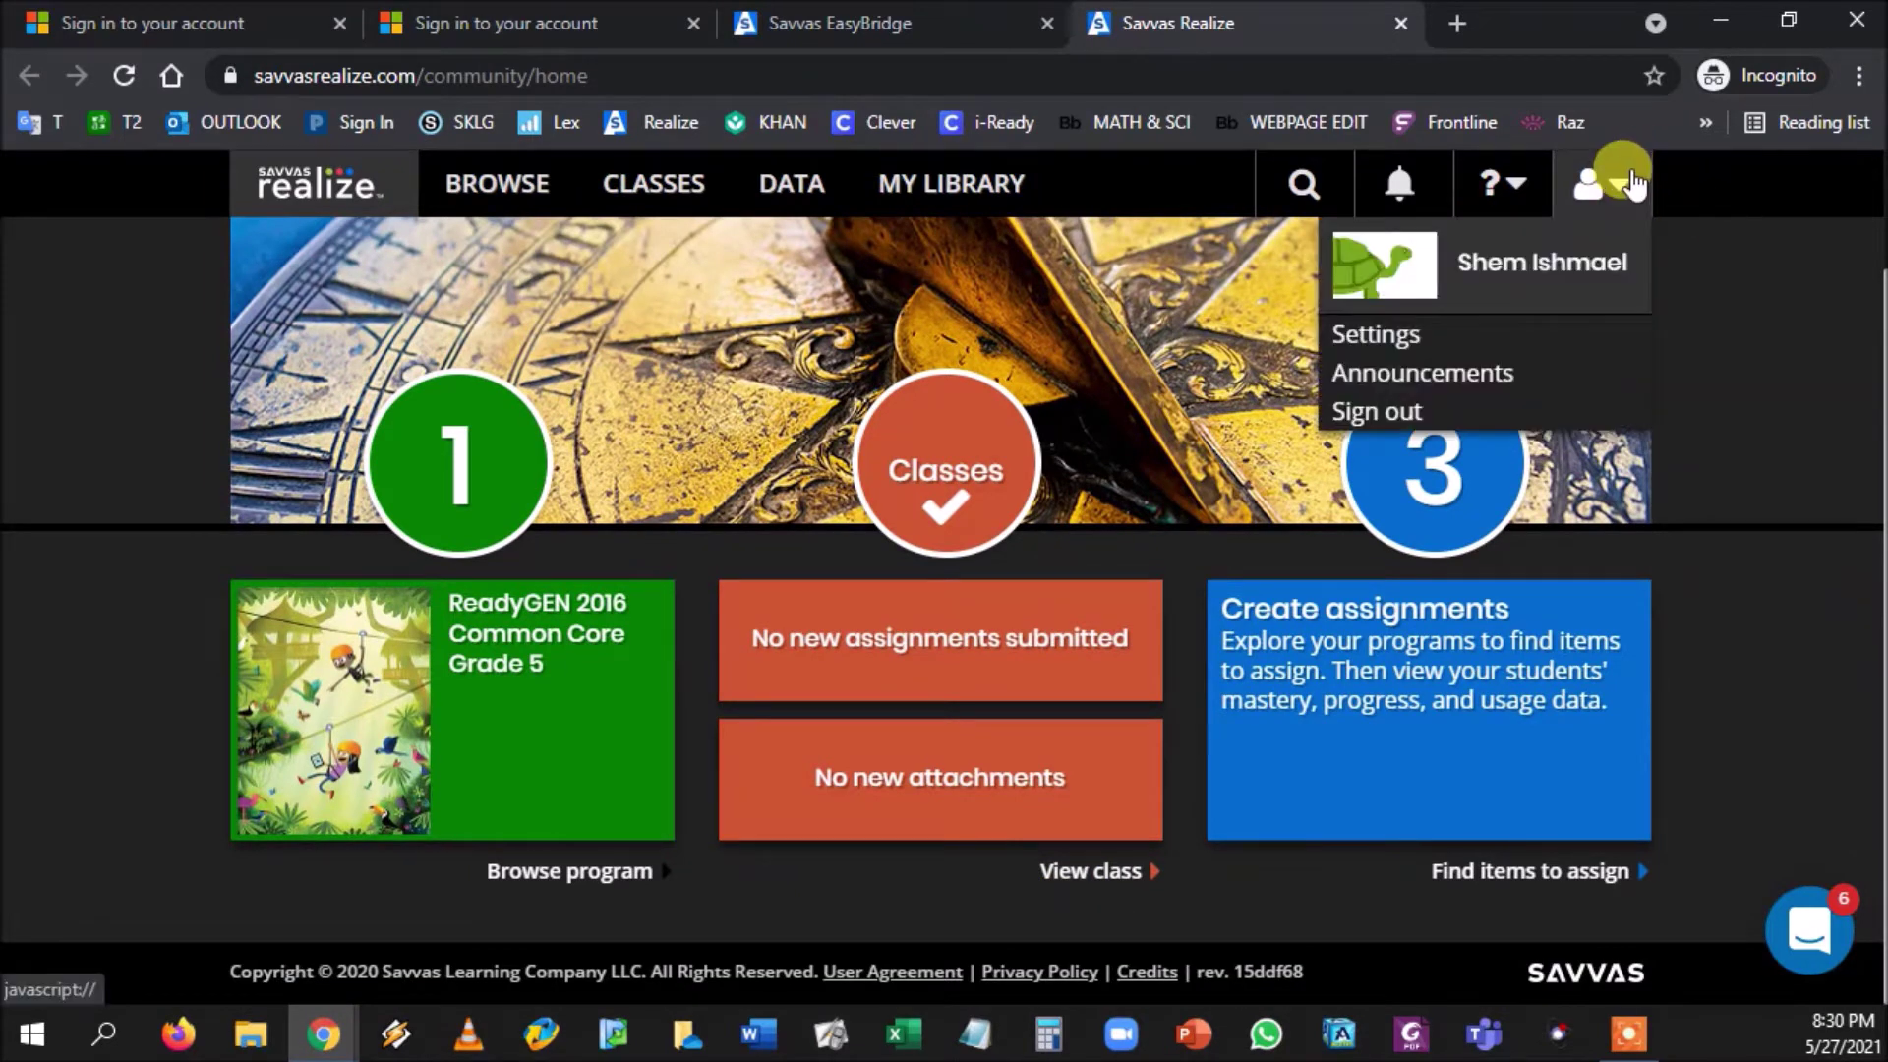
{"action": "left_click", "coordinate": [1465, 339]}
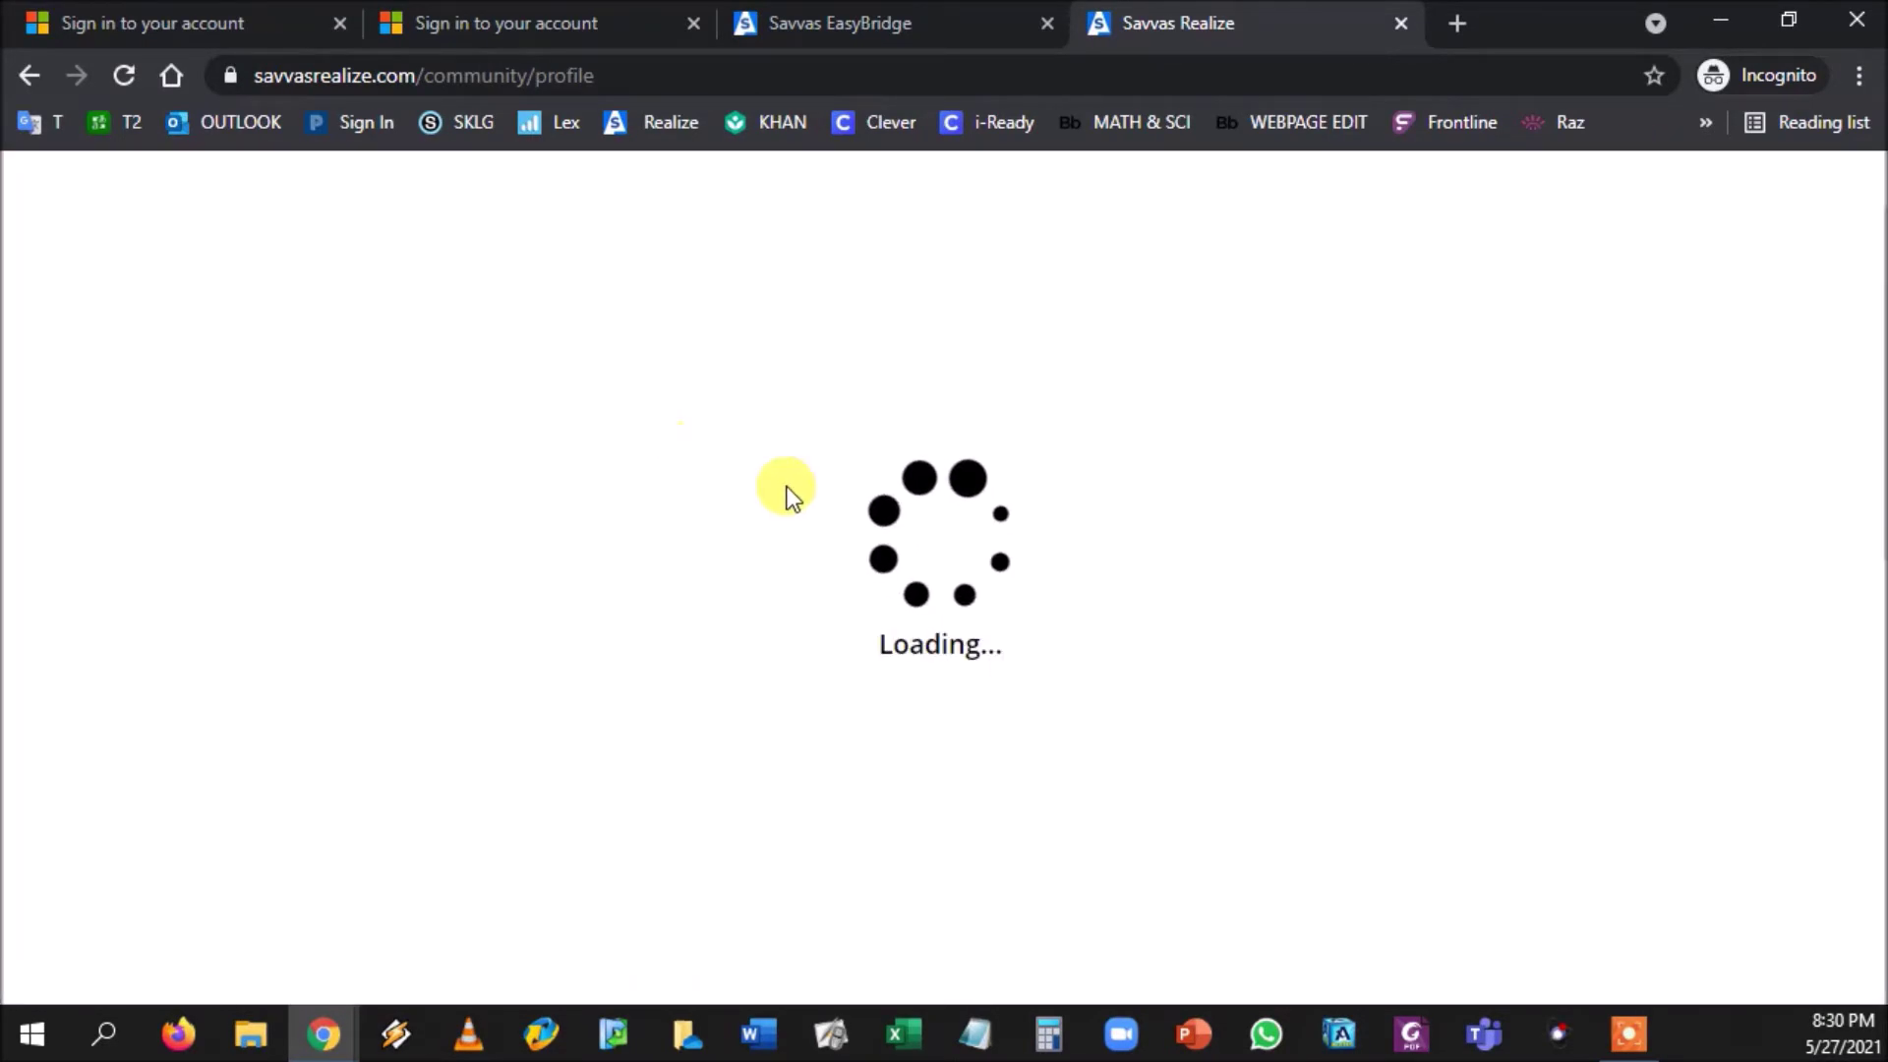
{"action": "scroll", "coordinate": [1001, 577], "scroll_direction": "down", "scroll_amount": 10}
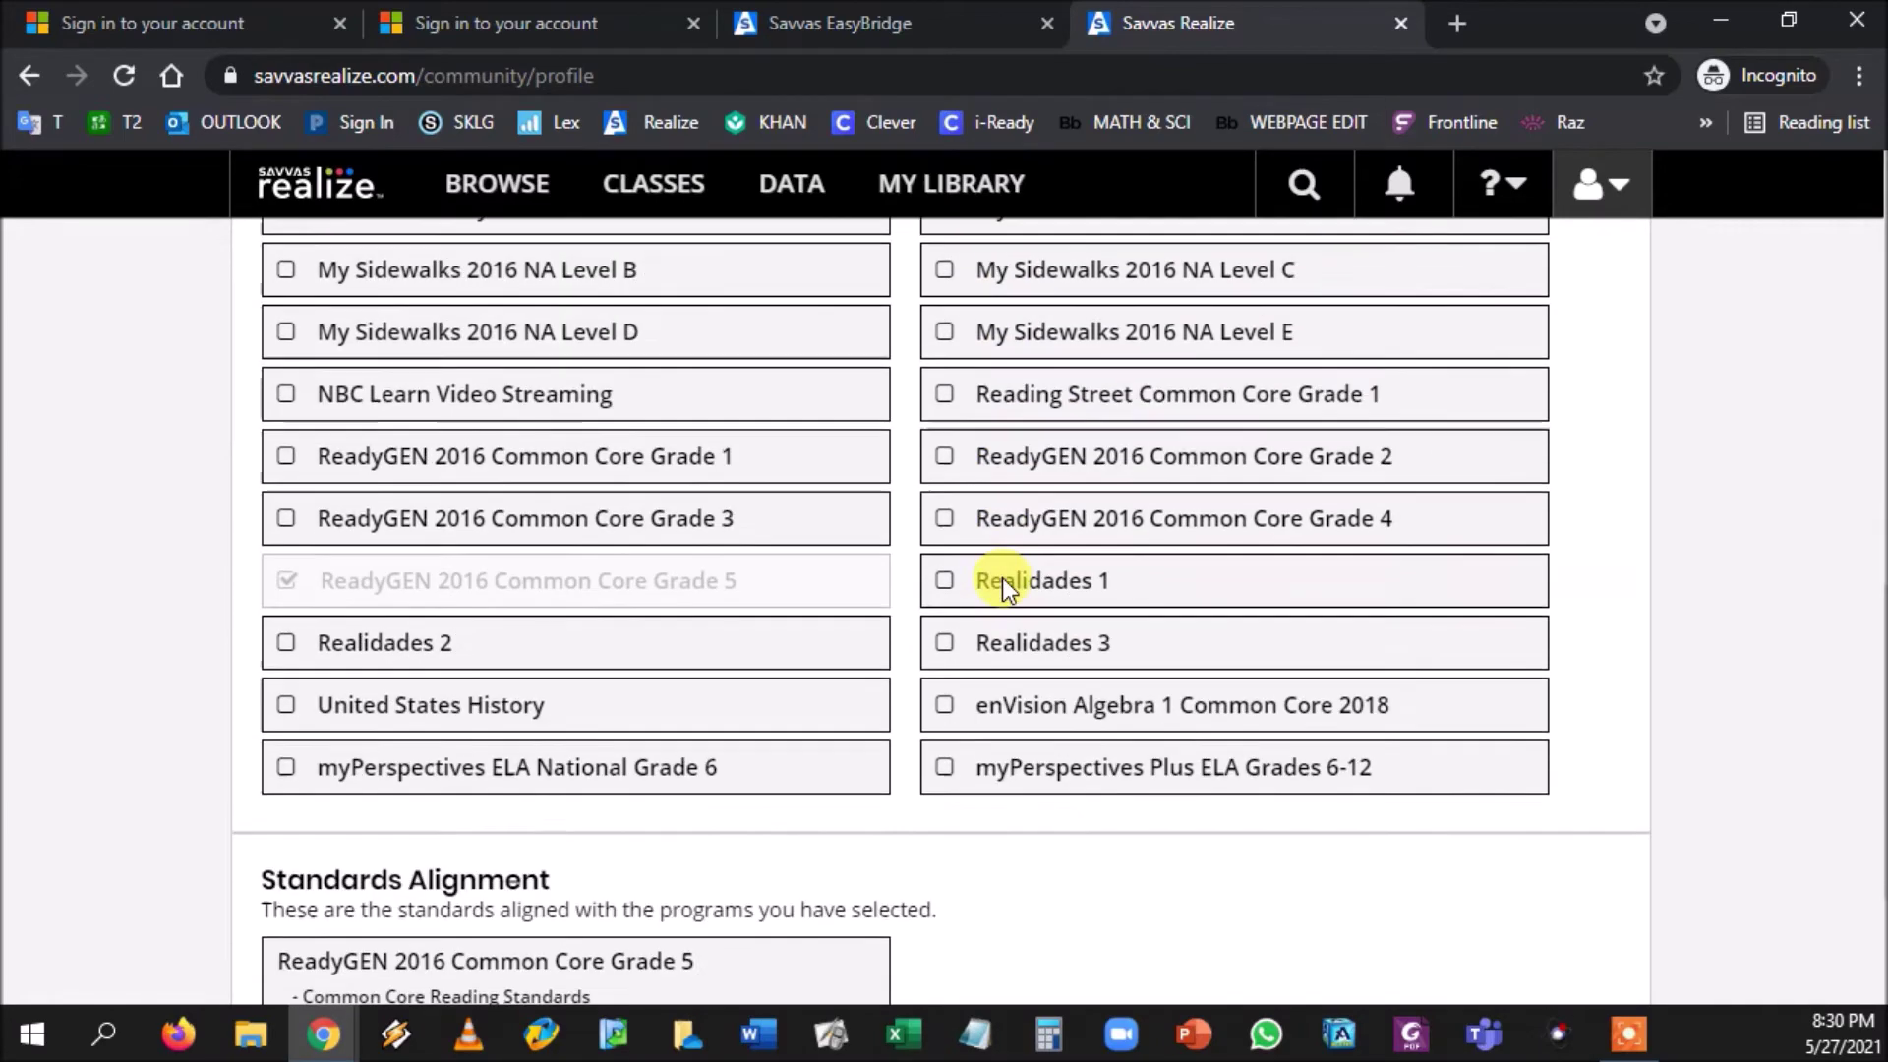
{"action": "scroll", "coordinate": [1001, 576], "scroll_direction": "down", "scroll_amount": 3}
{"action": "scroll", "coordinate": [1001, 576], "scroll_direction": "up", "scroll_amount": 13}
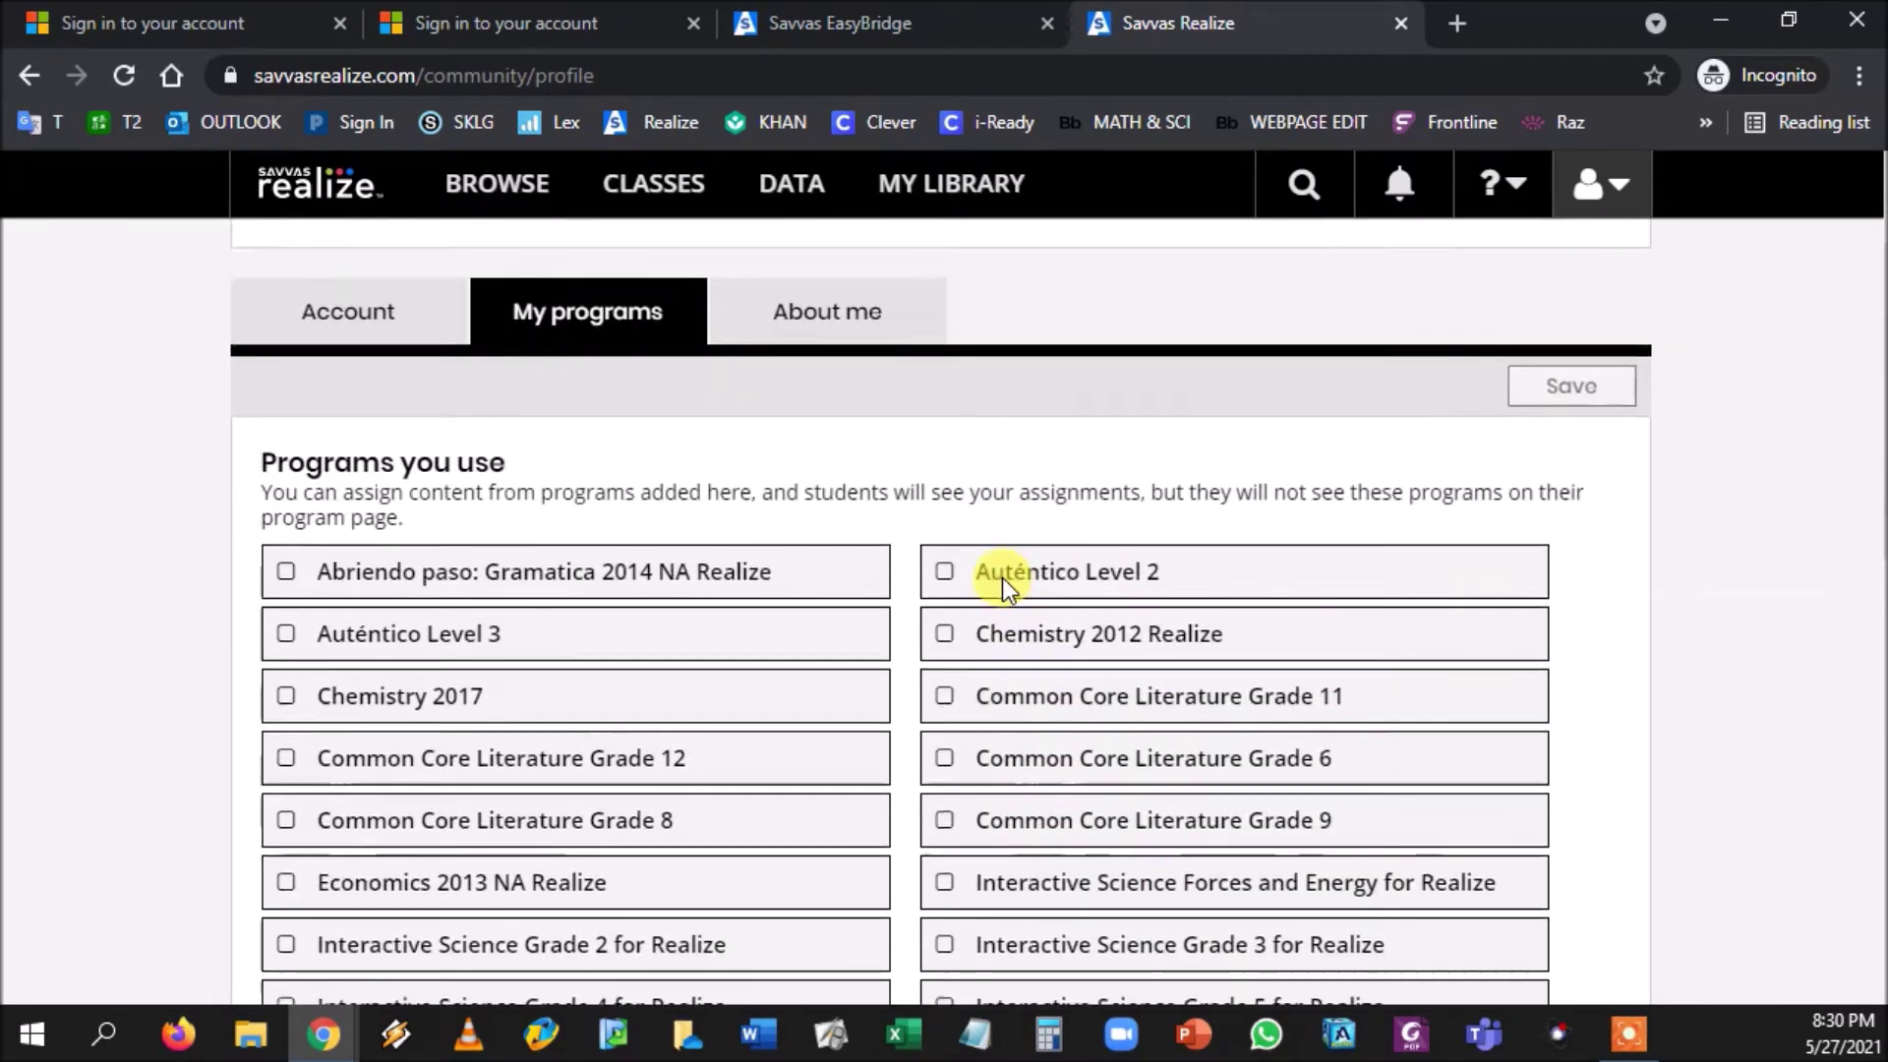
{"action": "scroll", "coordinate": [805, 455], "scroll_direction": "up", "scroll_amount": 1}
{"action": "left_click", "coordinate": [806, 455]}
Step: Choose the frog photo as homepage image, save the settings, and return to the Realize home page
{"action": "scroll", "coordinate": [1296, 484], "scroll_direction": "down", "scroll_amount": 3}
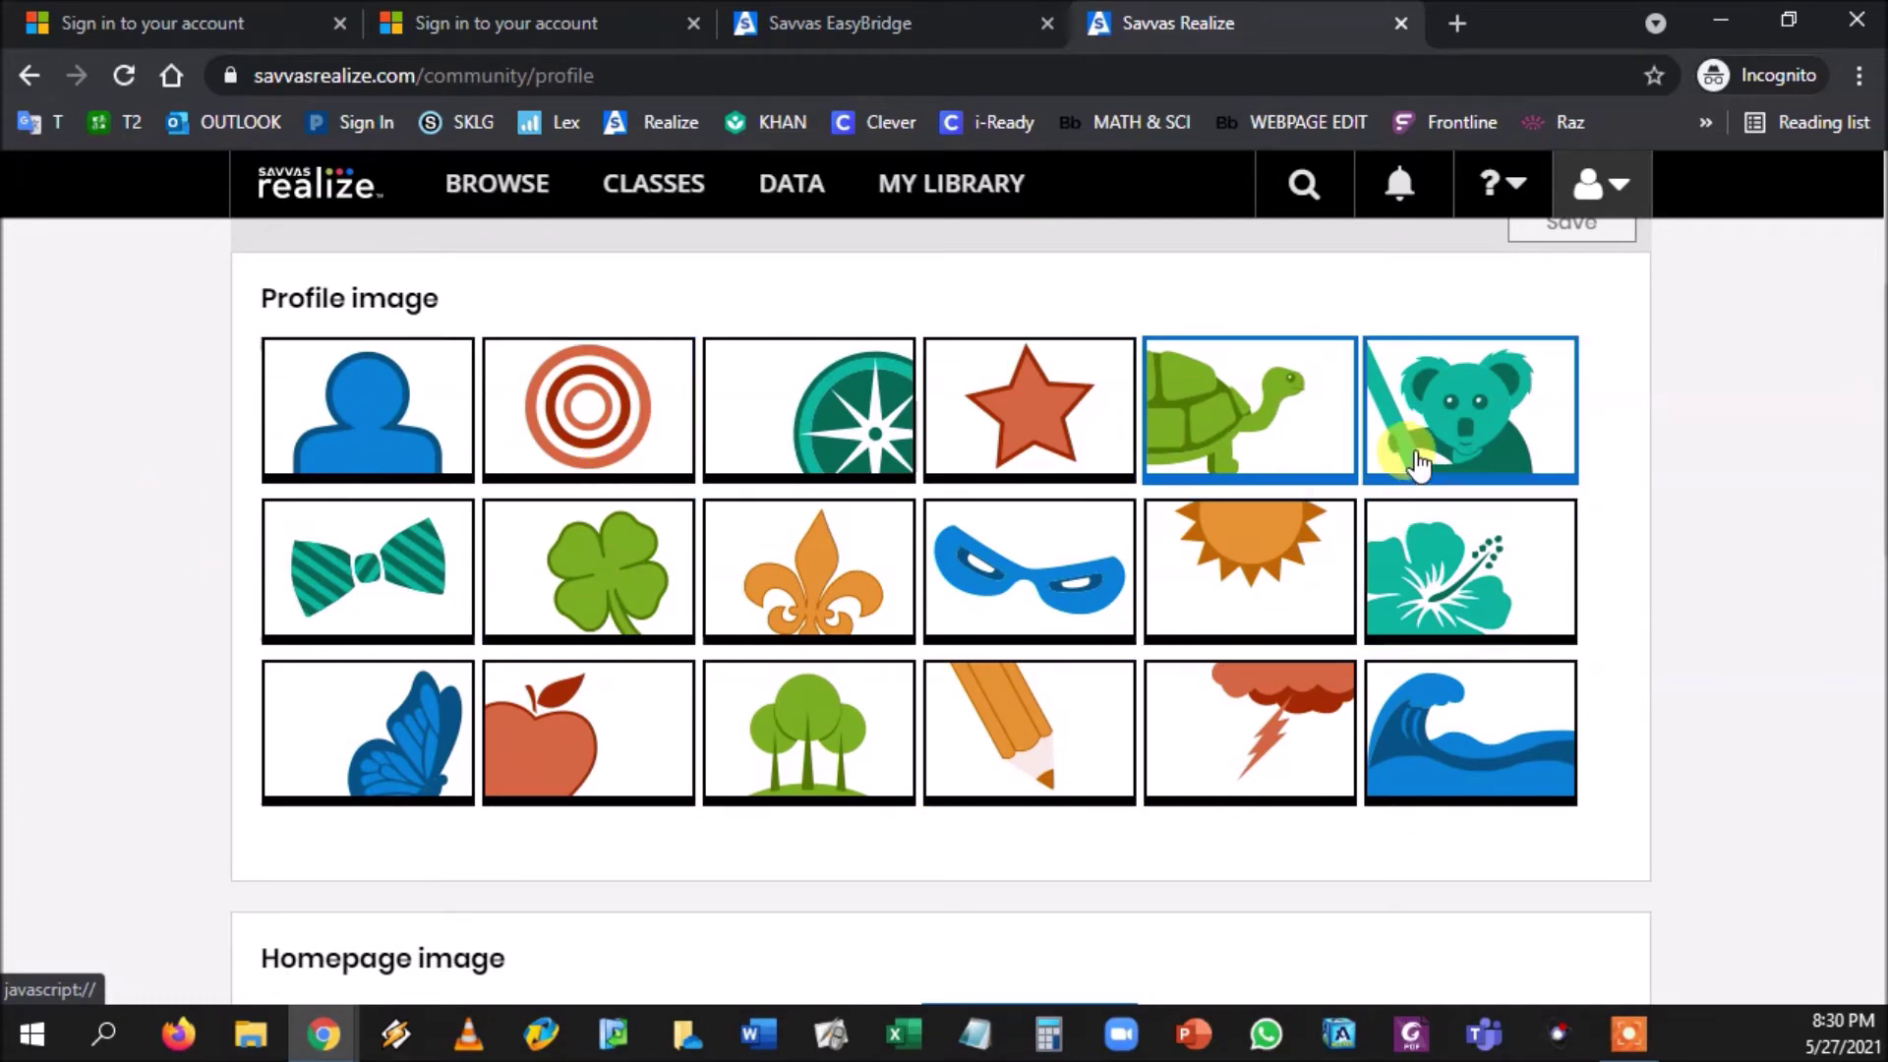
{"action": "scroll", "coordinate": [968, 695], "scroll_direction": "down", "scroll_amount": 8}
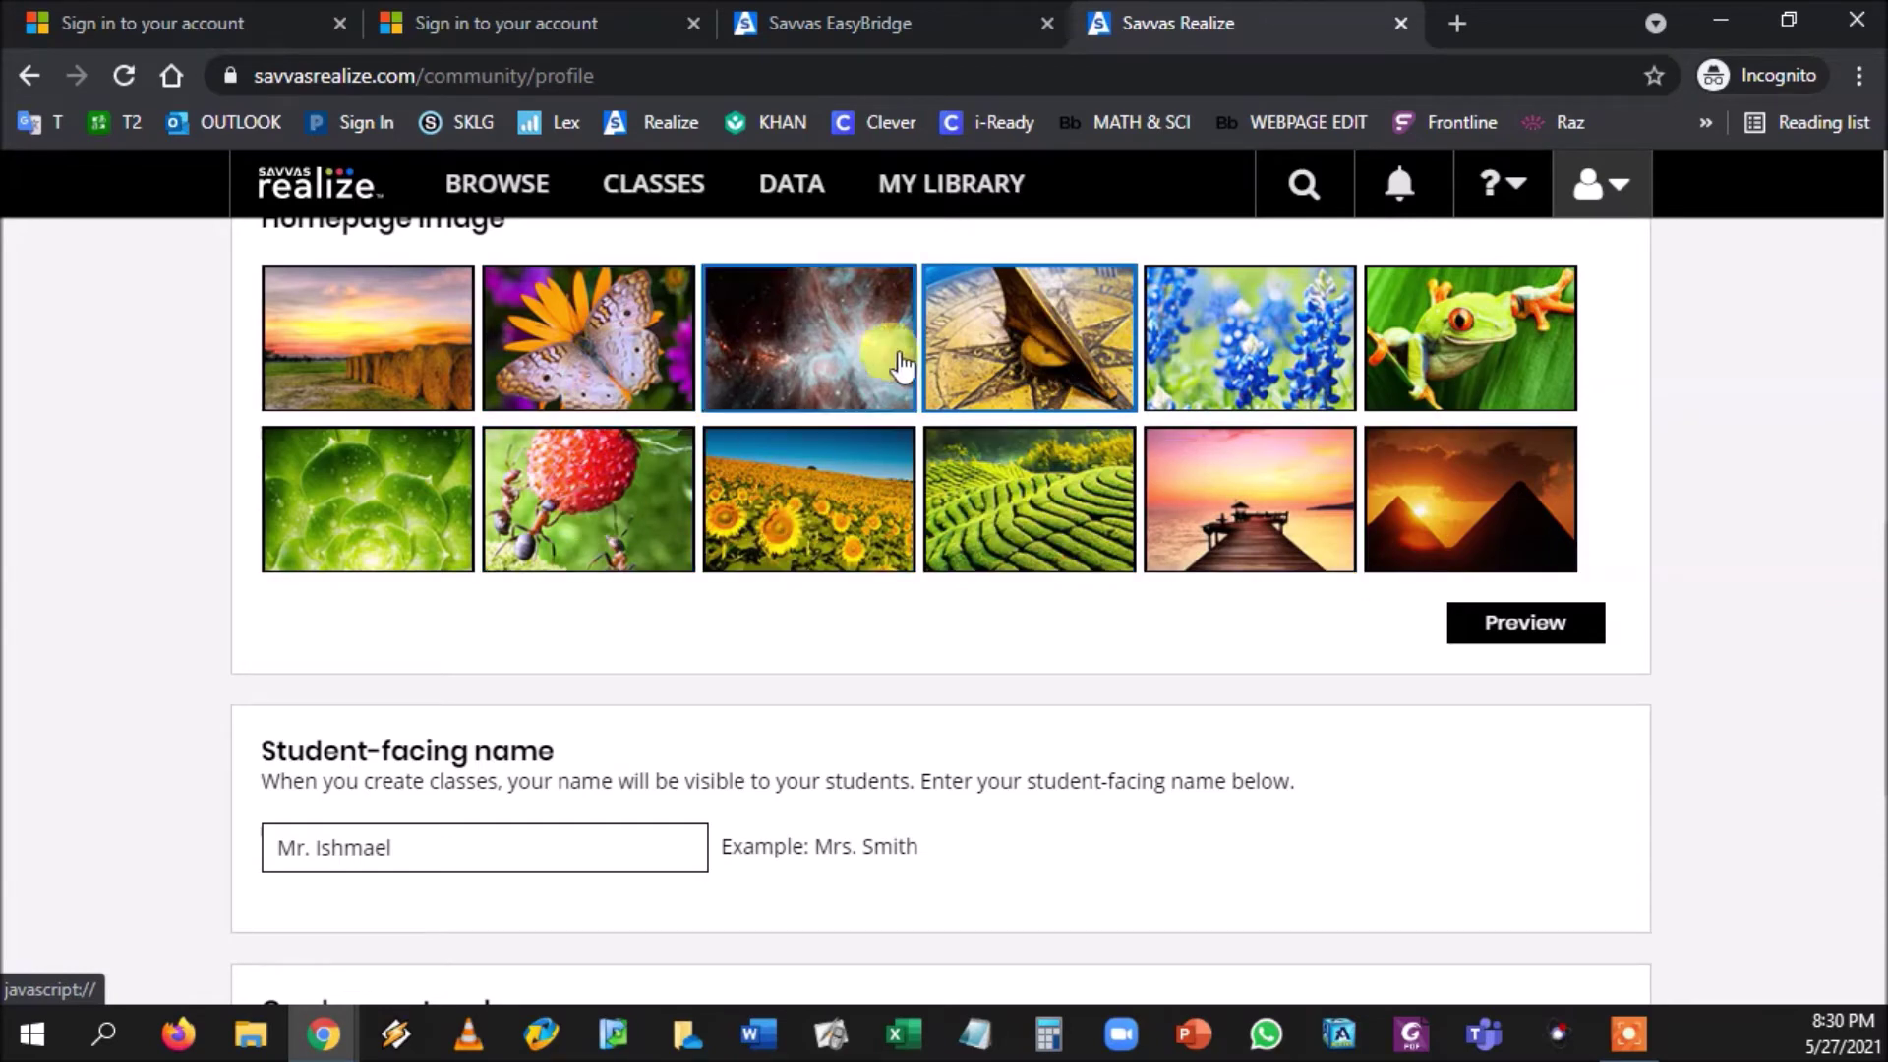
{"action": "left_click", "coordinate": [1460, 359]}
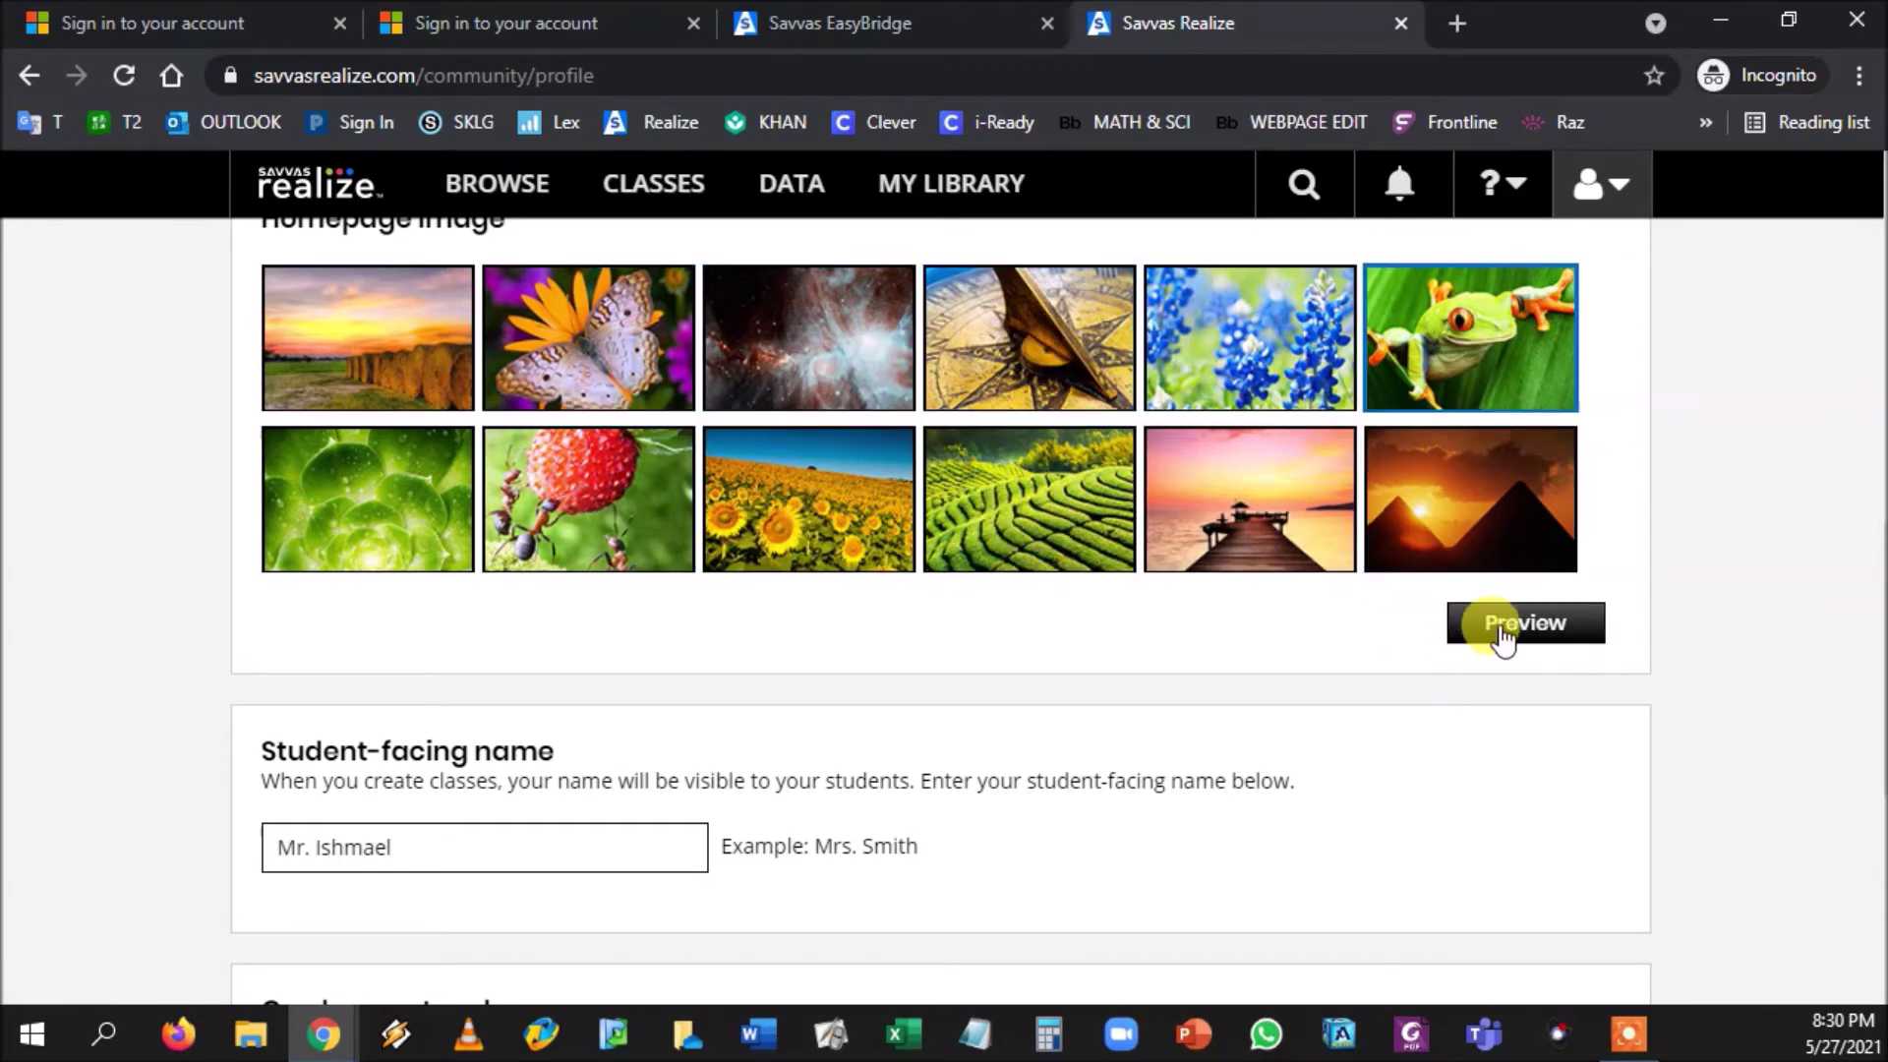
{"action": "scroll", "coordinate": [969, 733], "scroll_direction": "down", "scroll_amount": 5}
{"action": "scroll", "coordinate": [629, 418], "scroll_direction": "down", "scroll_amount": 2}
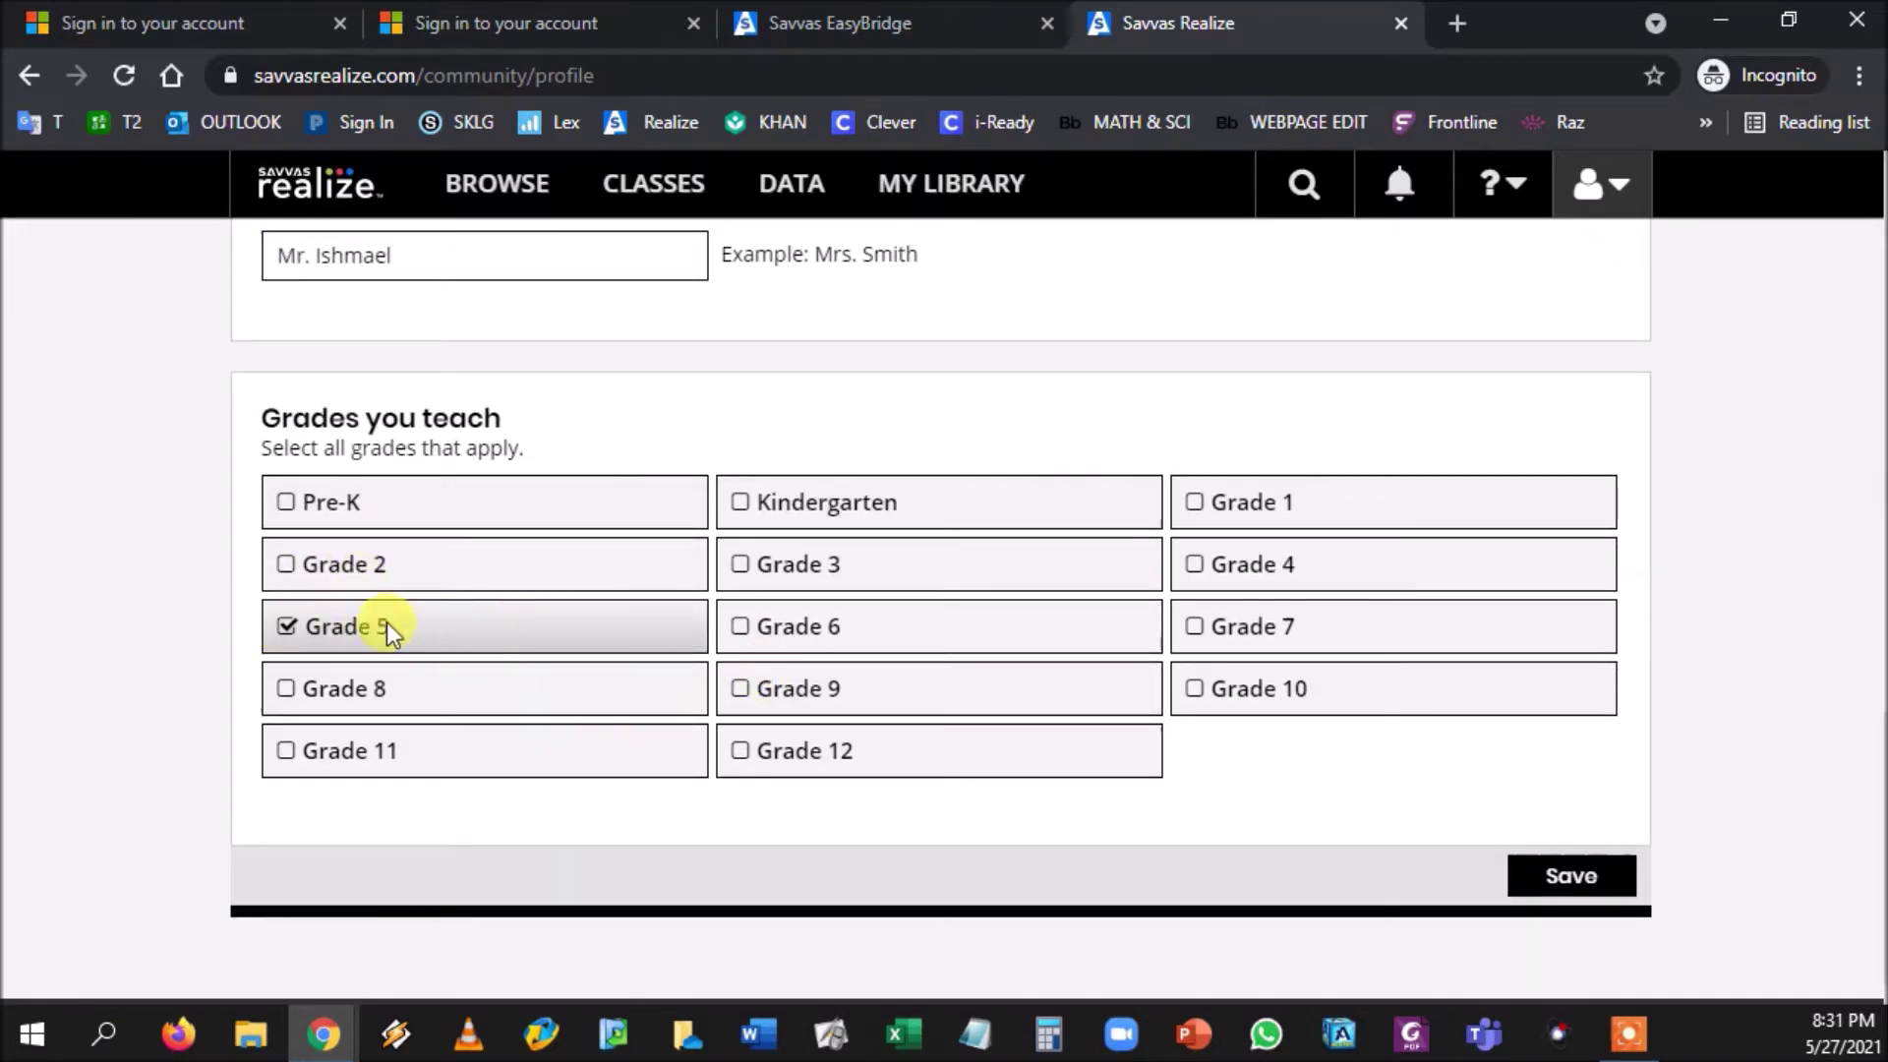
{"action": "left_click", "coordinate": [1558, 873]}
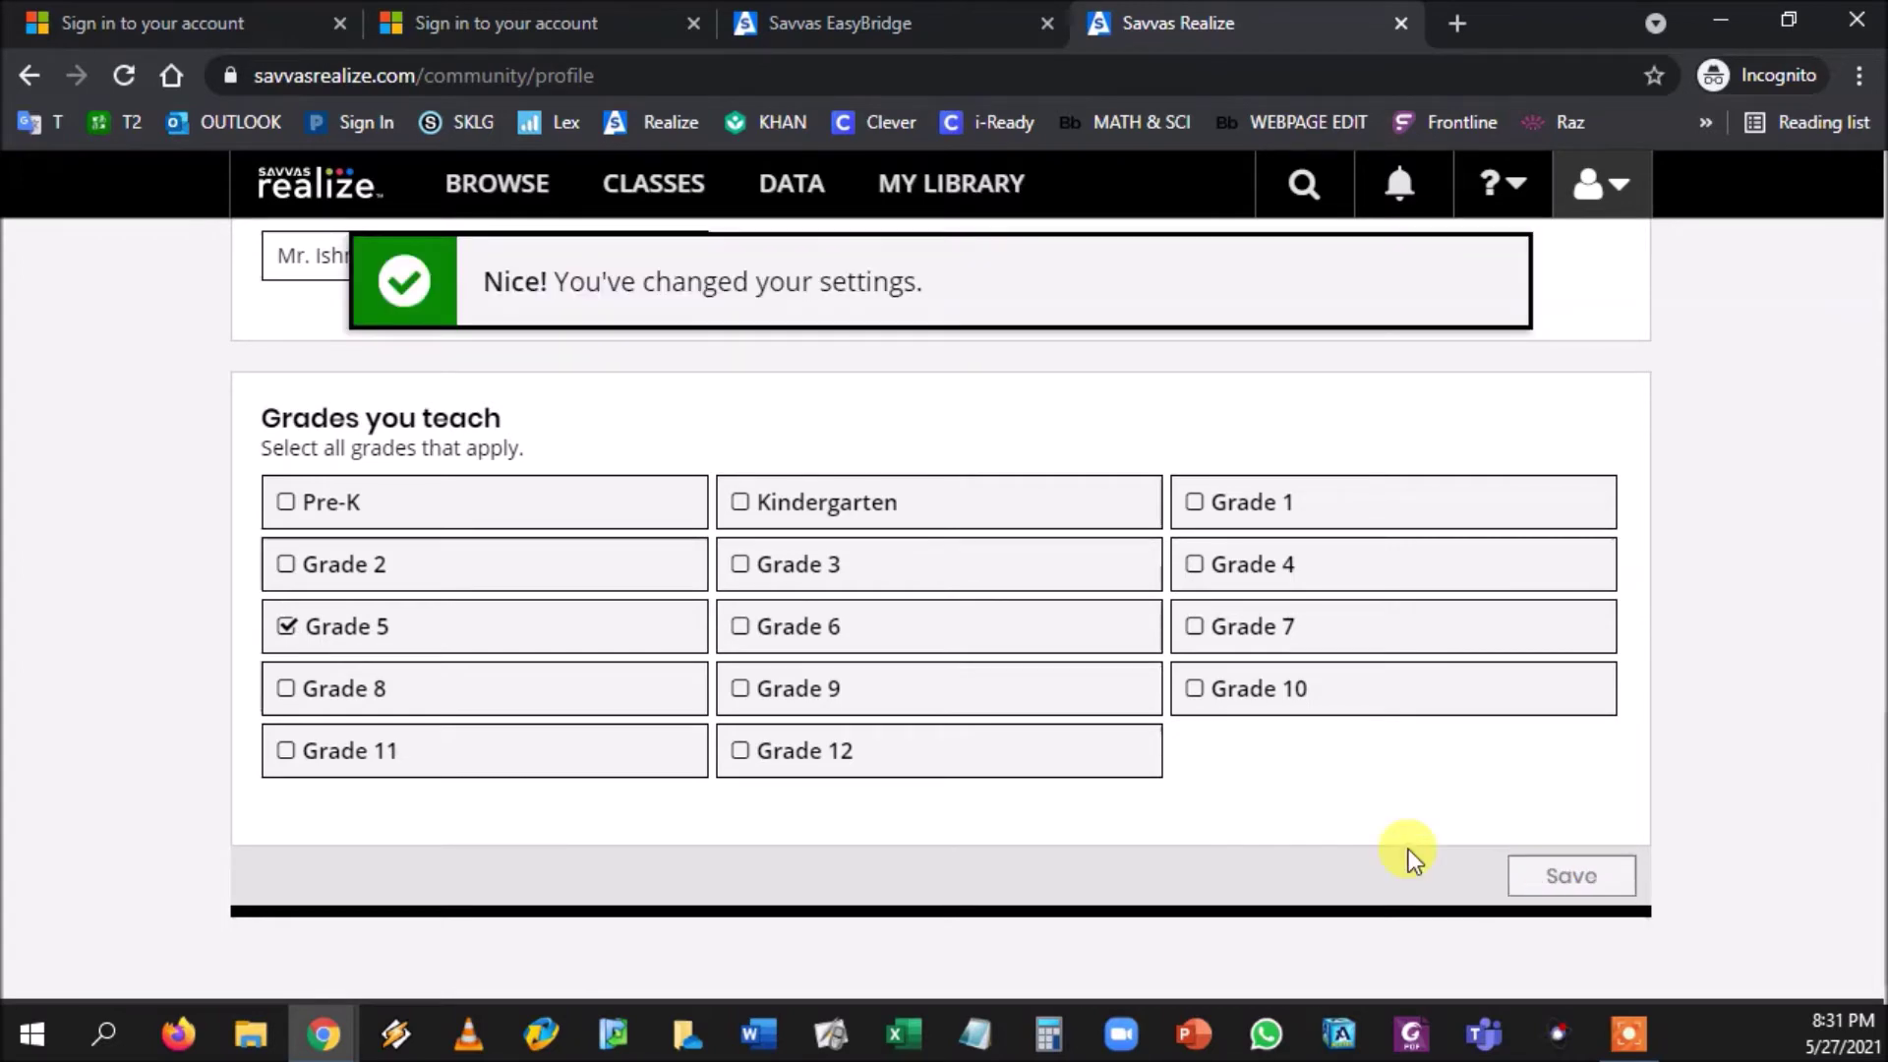
{"action": "scroll", "coordinate": [1170, 818], "scroll_direction": "up", "scroll_amount": 9}
{"action": "scroll", "coordinate": [1169, 818], "scroll_direction": "up", "scroll_amount": 6}
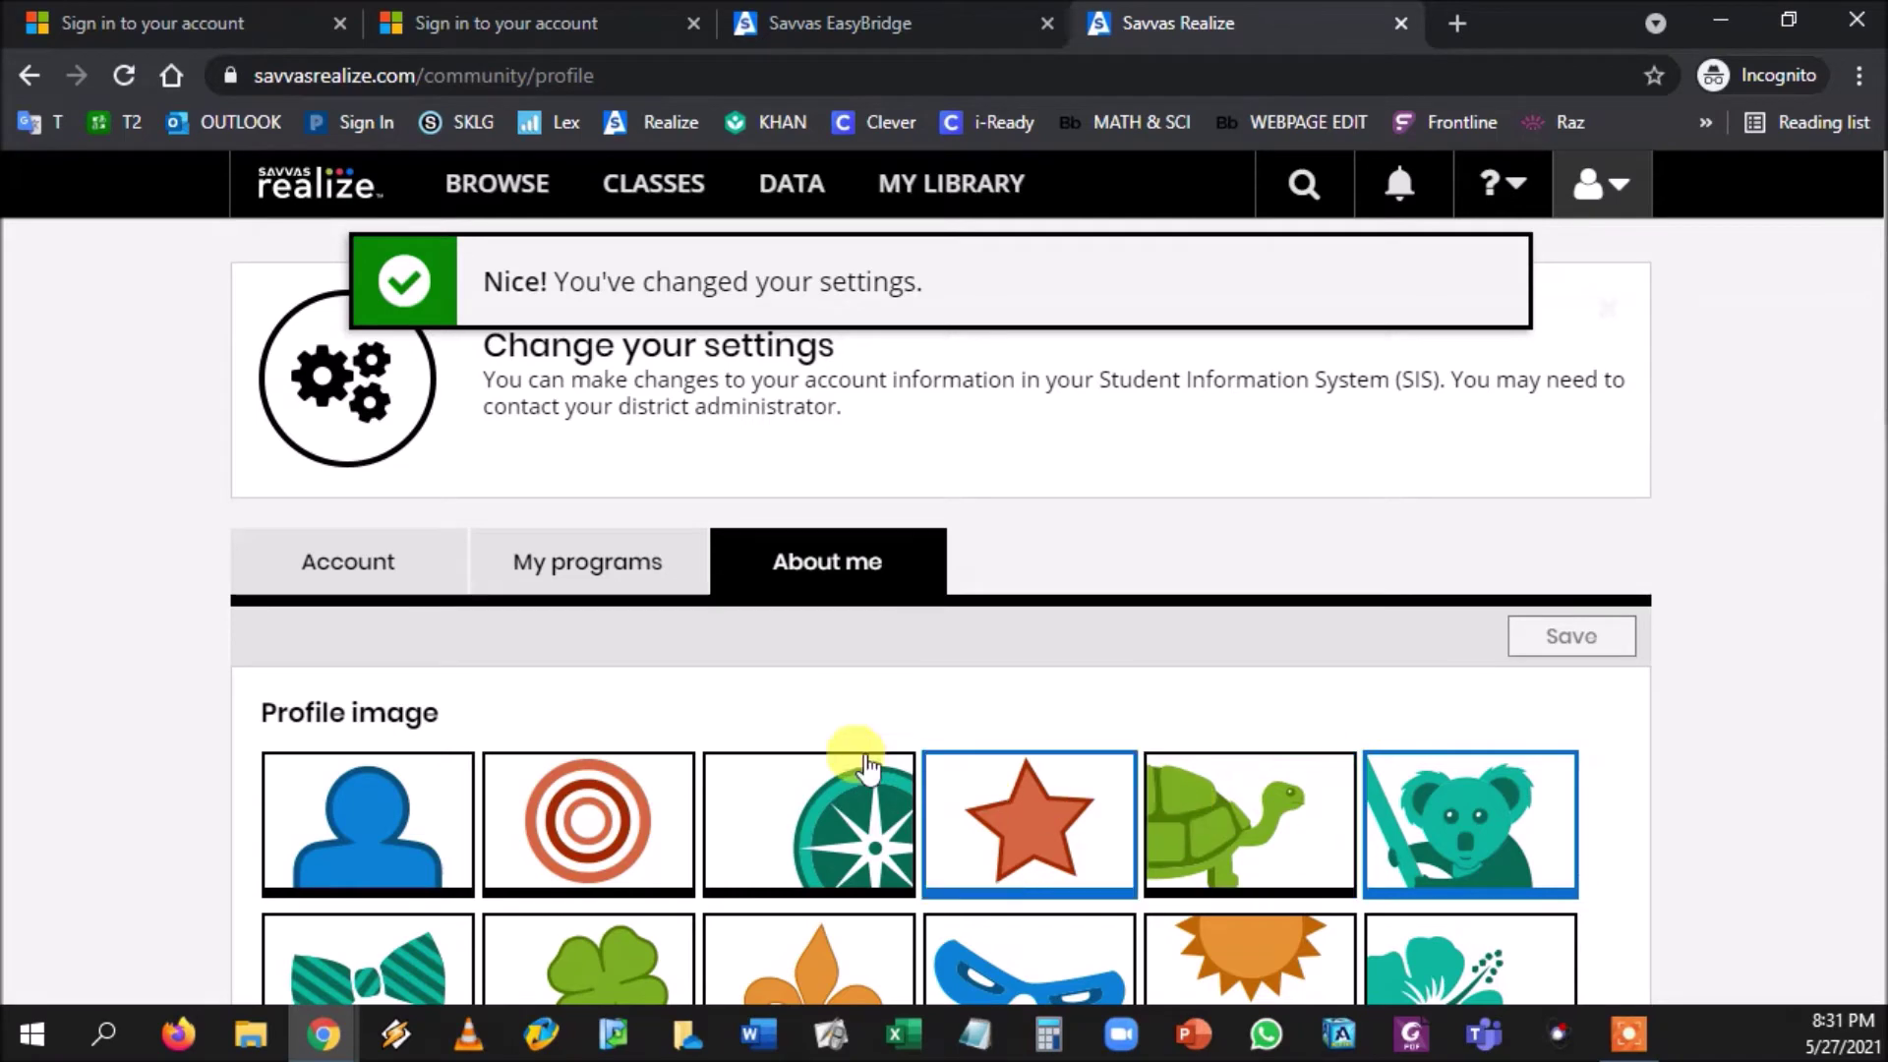
{"action": "left_click", "coordinate": [314, 201]}
Step: Go to Classes and open ELEM HR 5 - HR(M-F) - 20-21 on its empty Assignments tab
{"action": "scroll", "coordinate": [1183, 716], "scroll_direction": "down", "scroll_amount": 2}
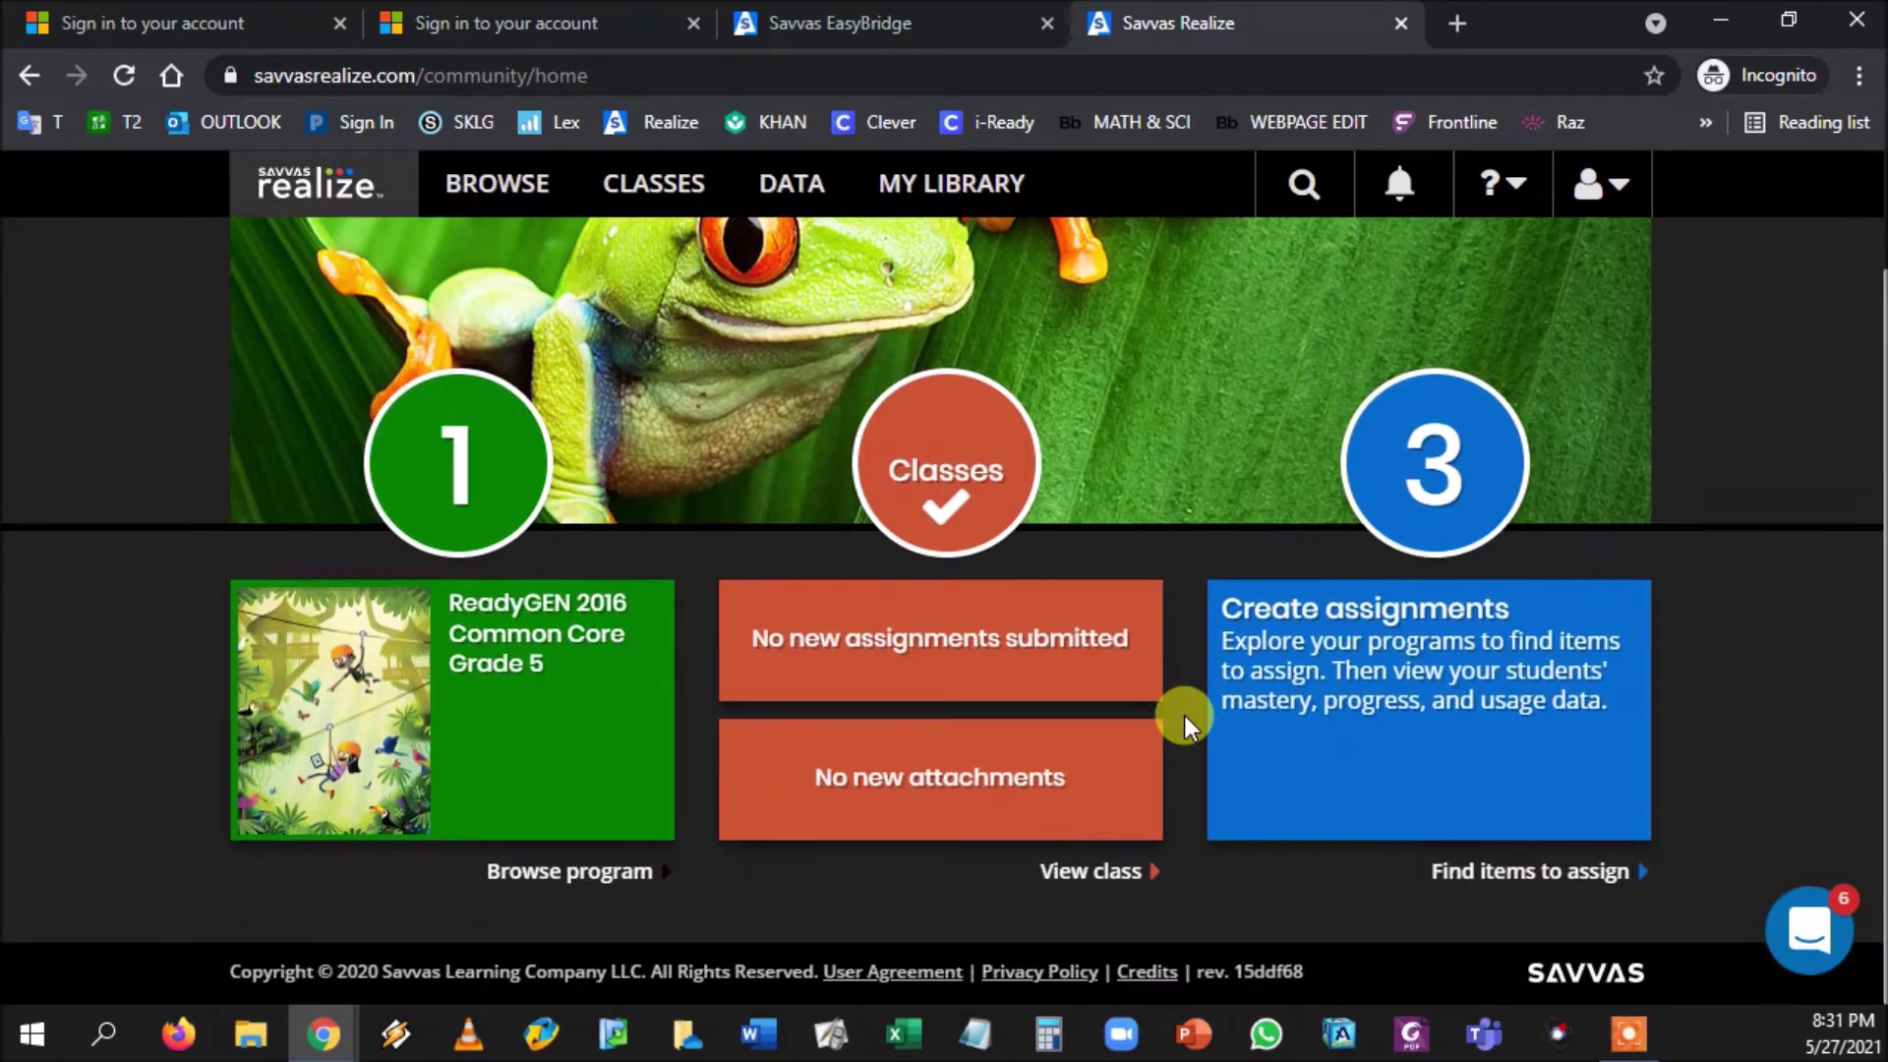
{"action": "scroll", "coordinate": [1184, 716], "scroll_direction": "up", "scroll_amount": 2}
{"action": "left_click", "coordinate": [1578, 215]}
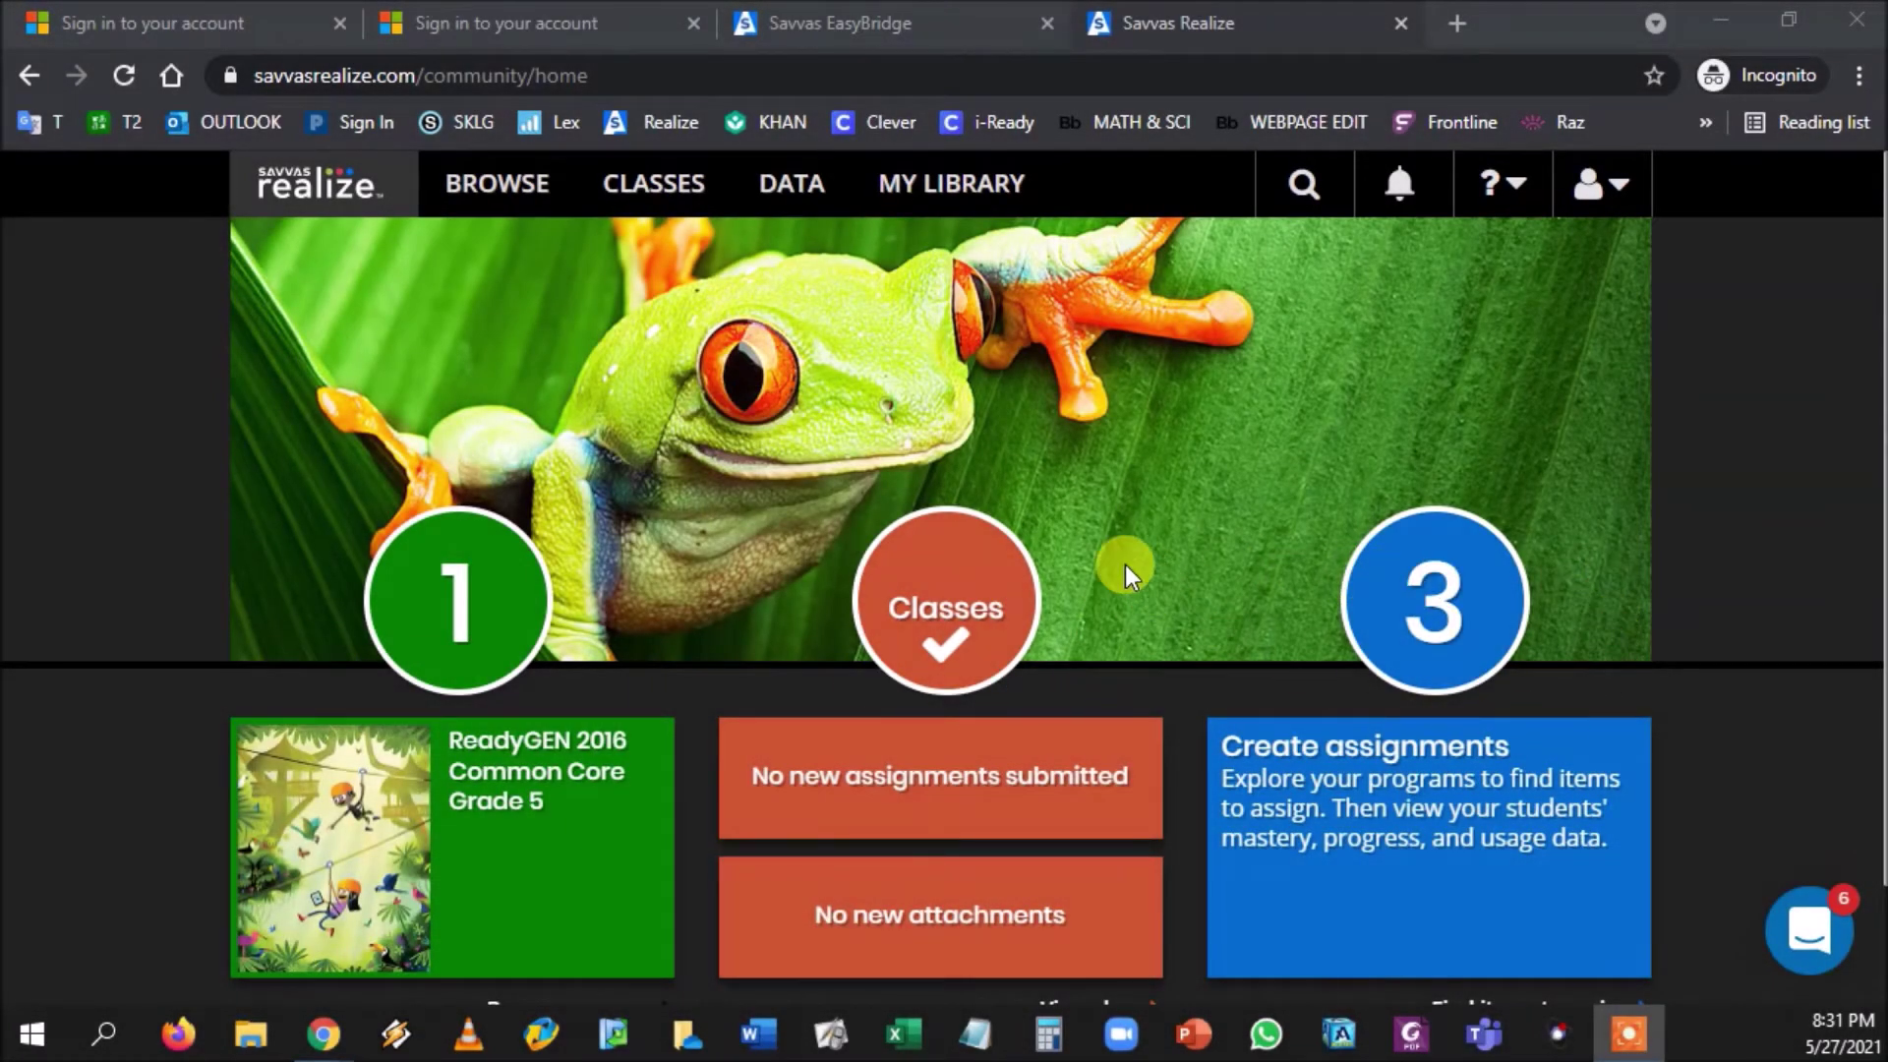
{"action": "scroll", "coordinate": [1123, 565], "scroll_direction": "down", "scroll_amount": 2}
{"action": "left_click", "coordinate": [1107, 885]}
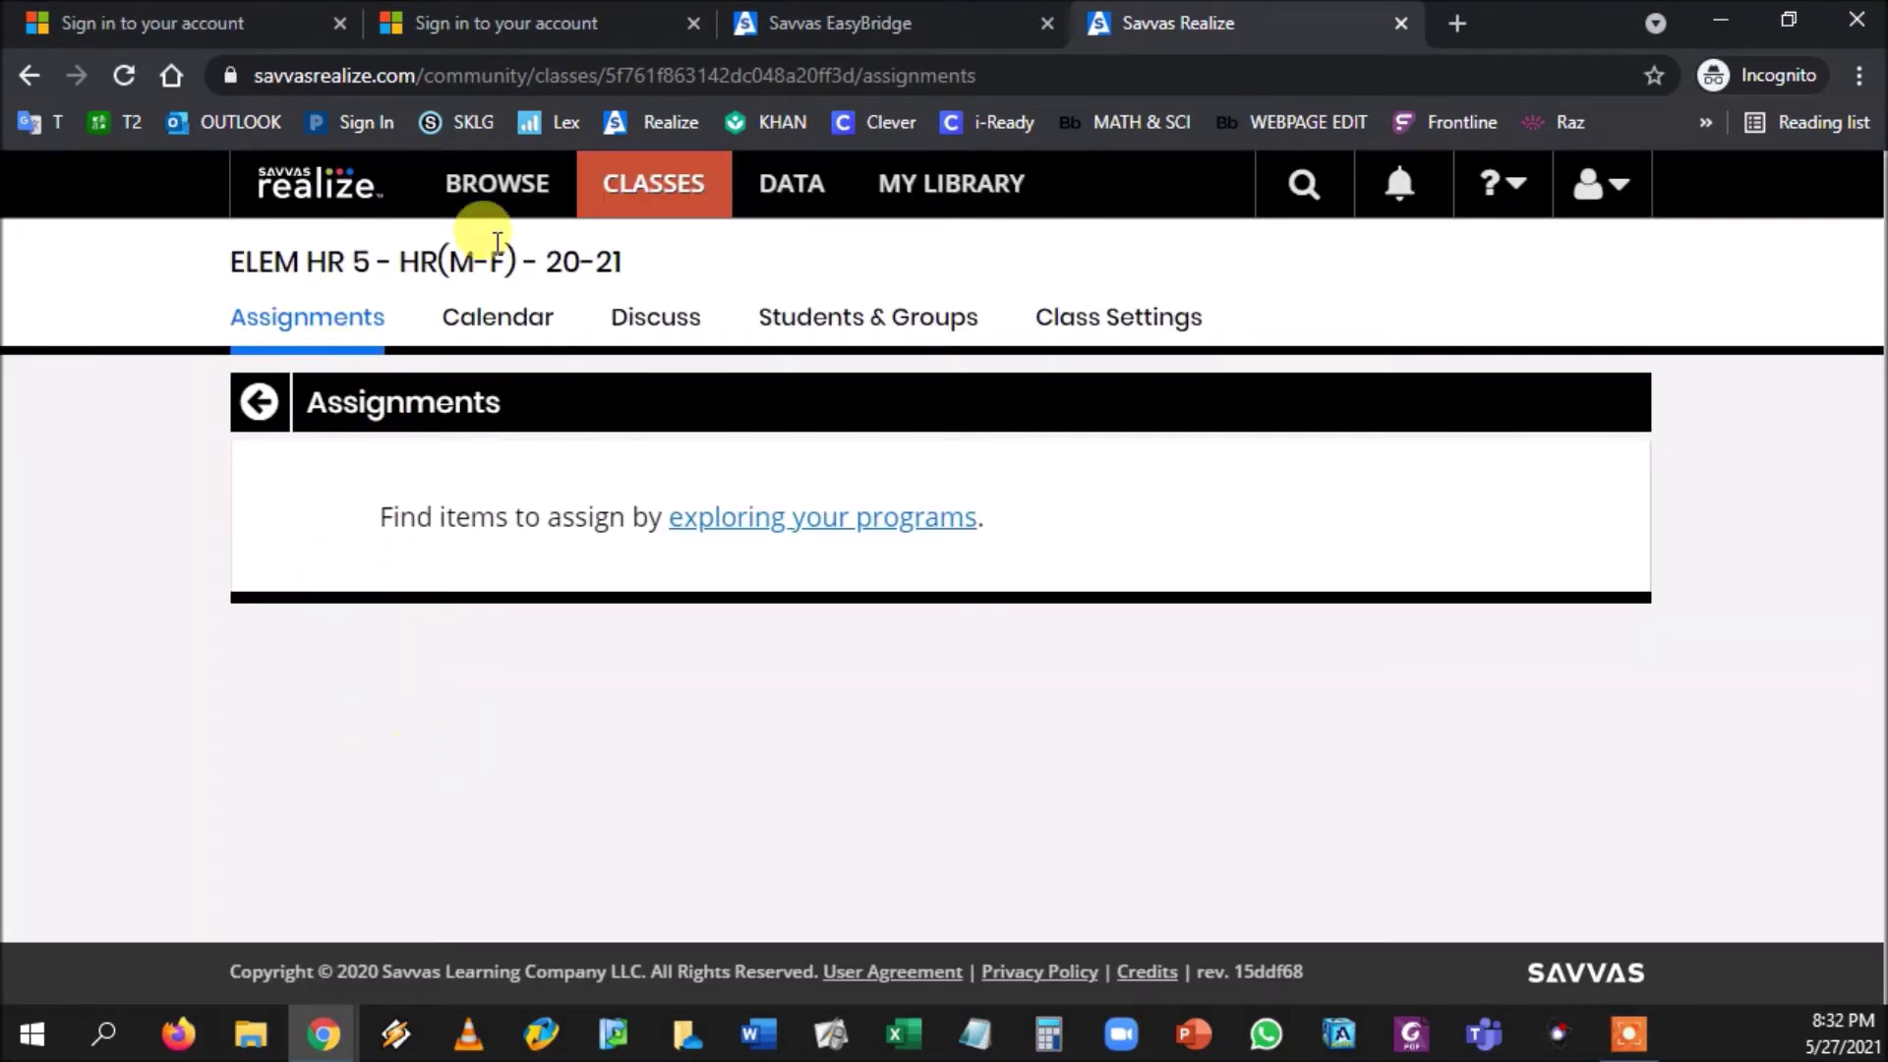
Step: Browse the class's Calendar, Discuss and Students & Groups pages
{"action": "left_click", "coordinate": [540, 313]}
{"action": "left_click", "coordinate": [657, 339]}
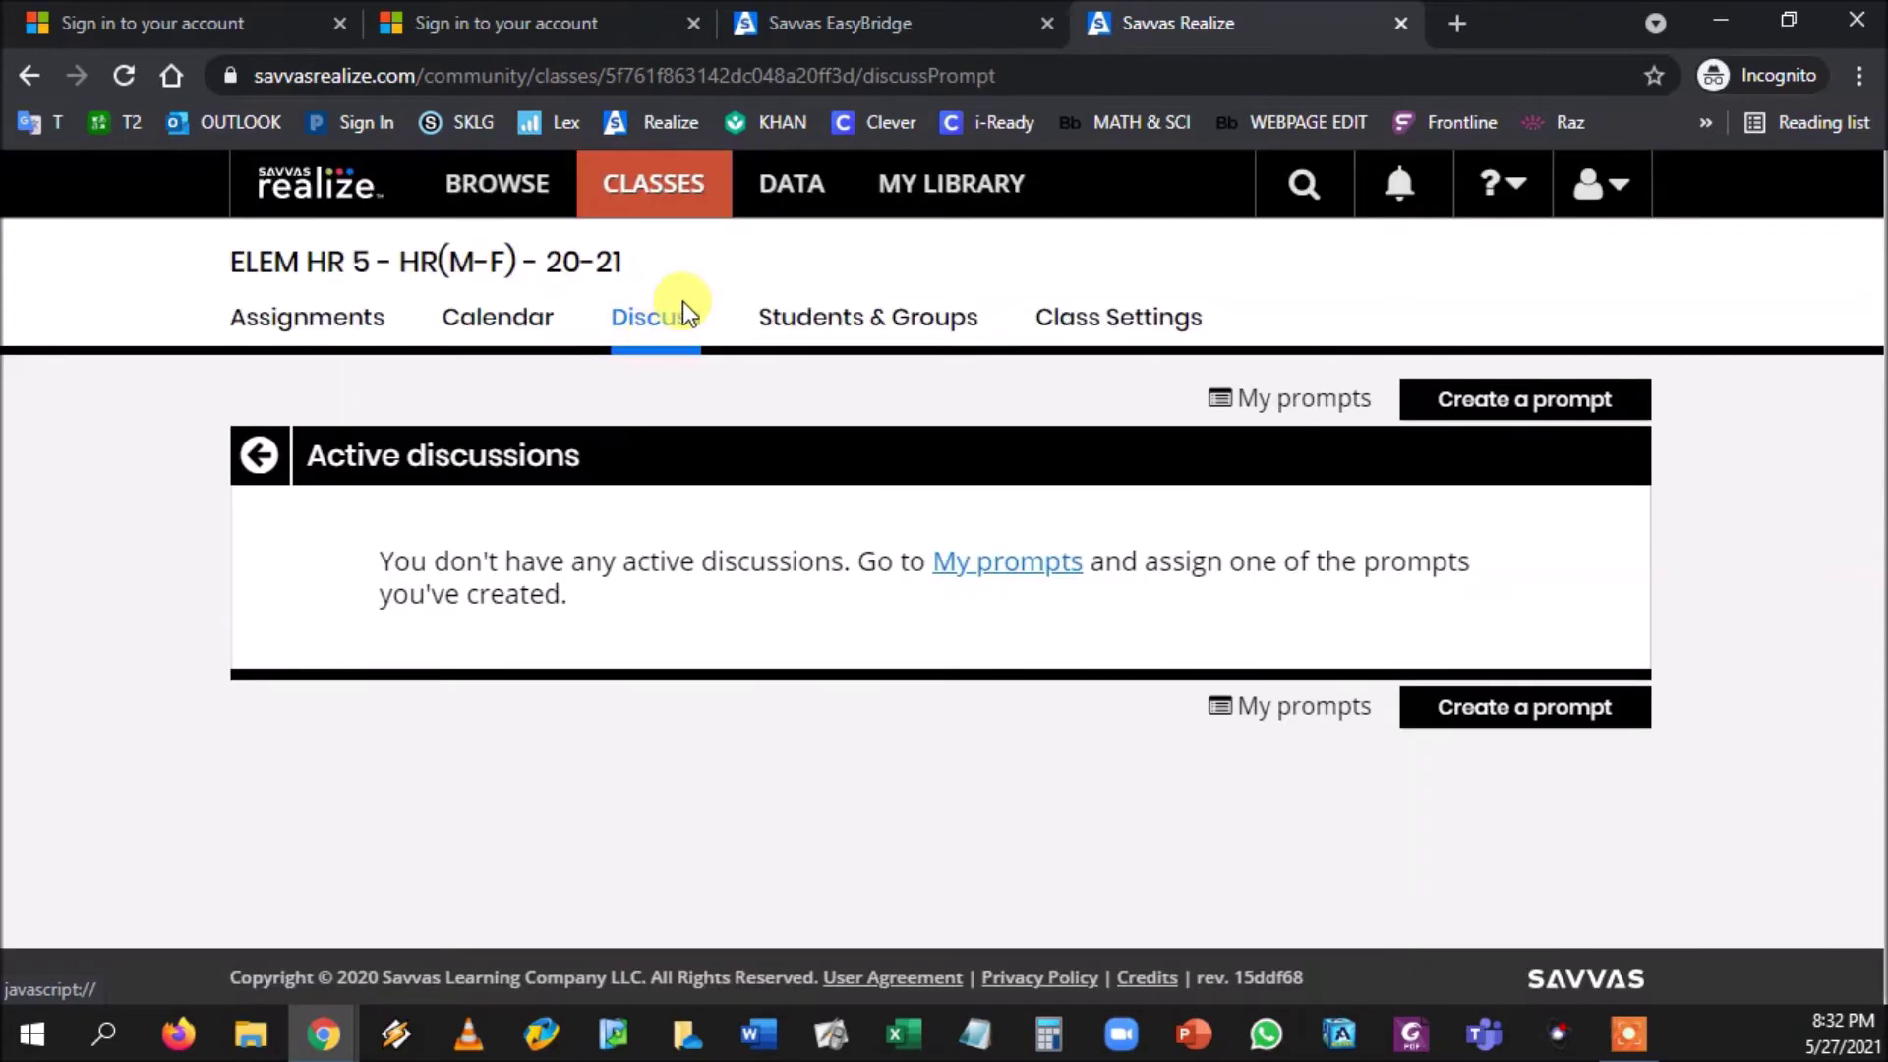
{"action": "left_click", "coordinate": [847, 319]}
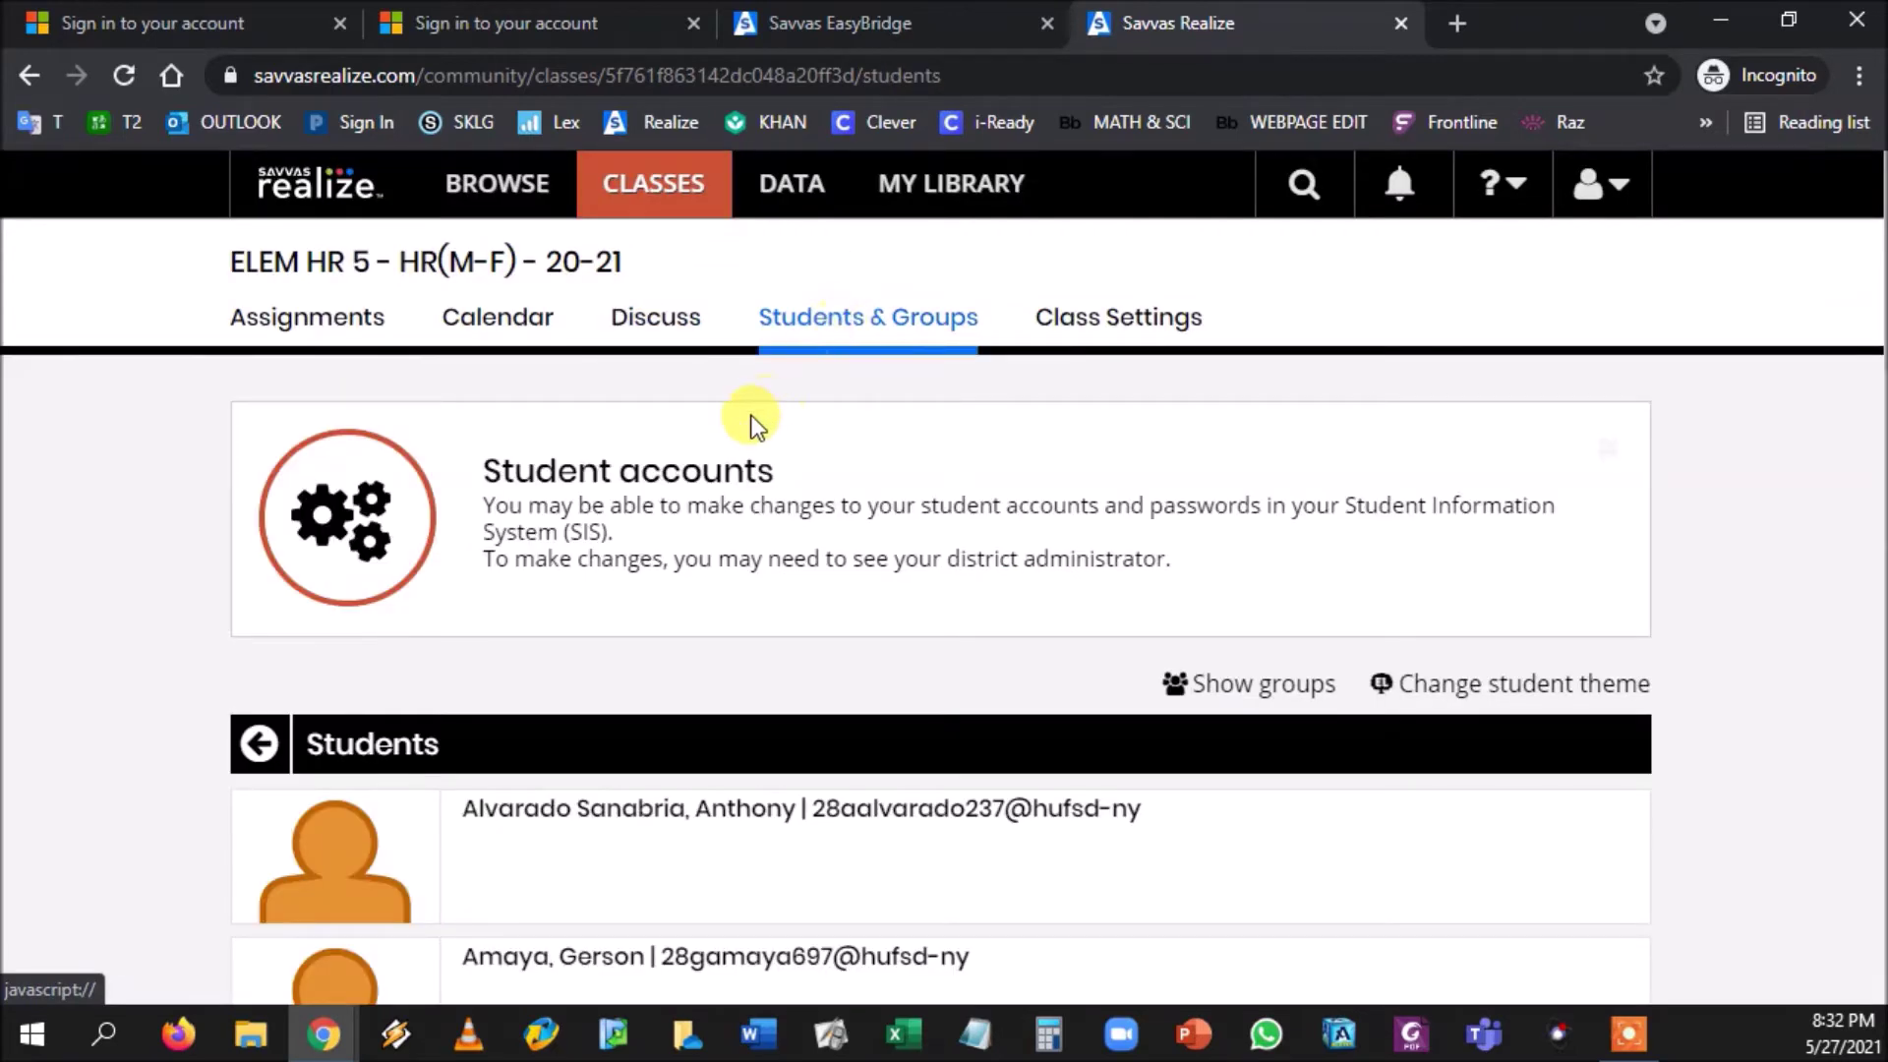
{"action": "scroll", "coordinate": [751, 415], "scroll_direction": "down", "scroll_amount": 13}
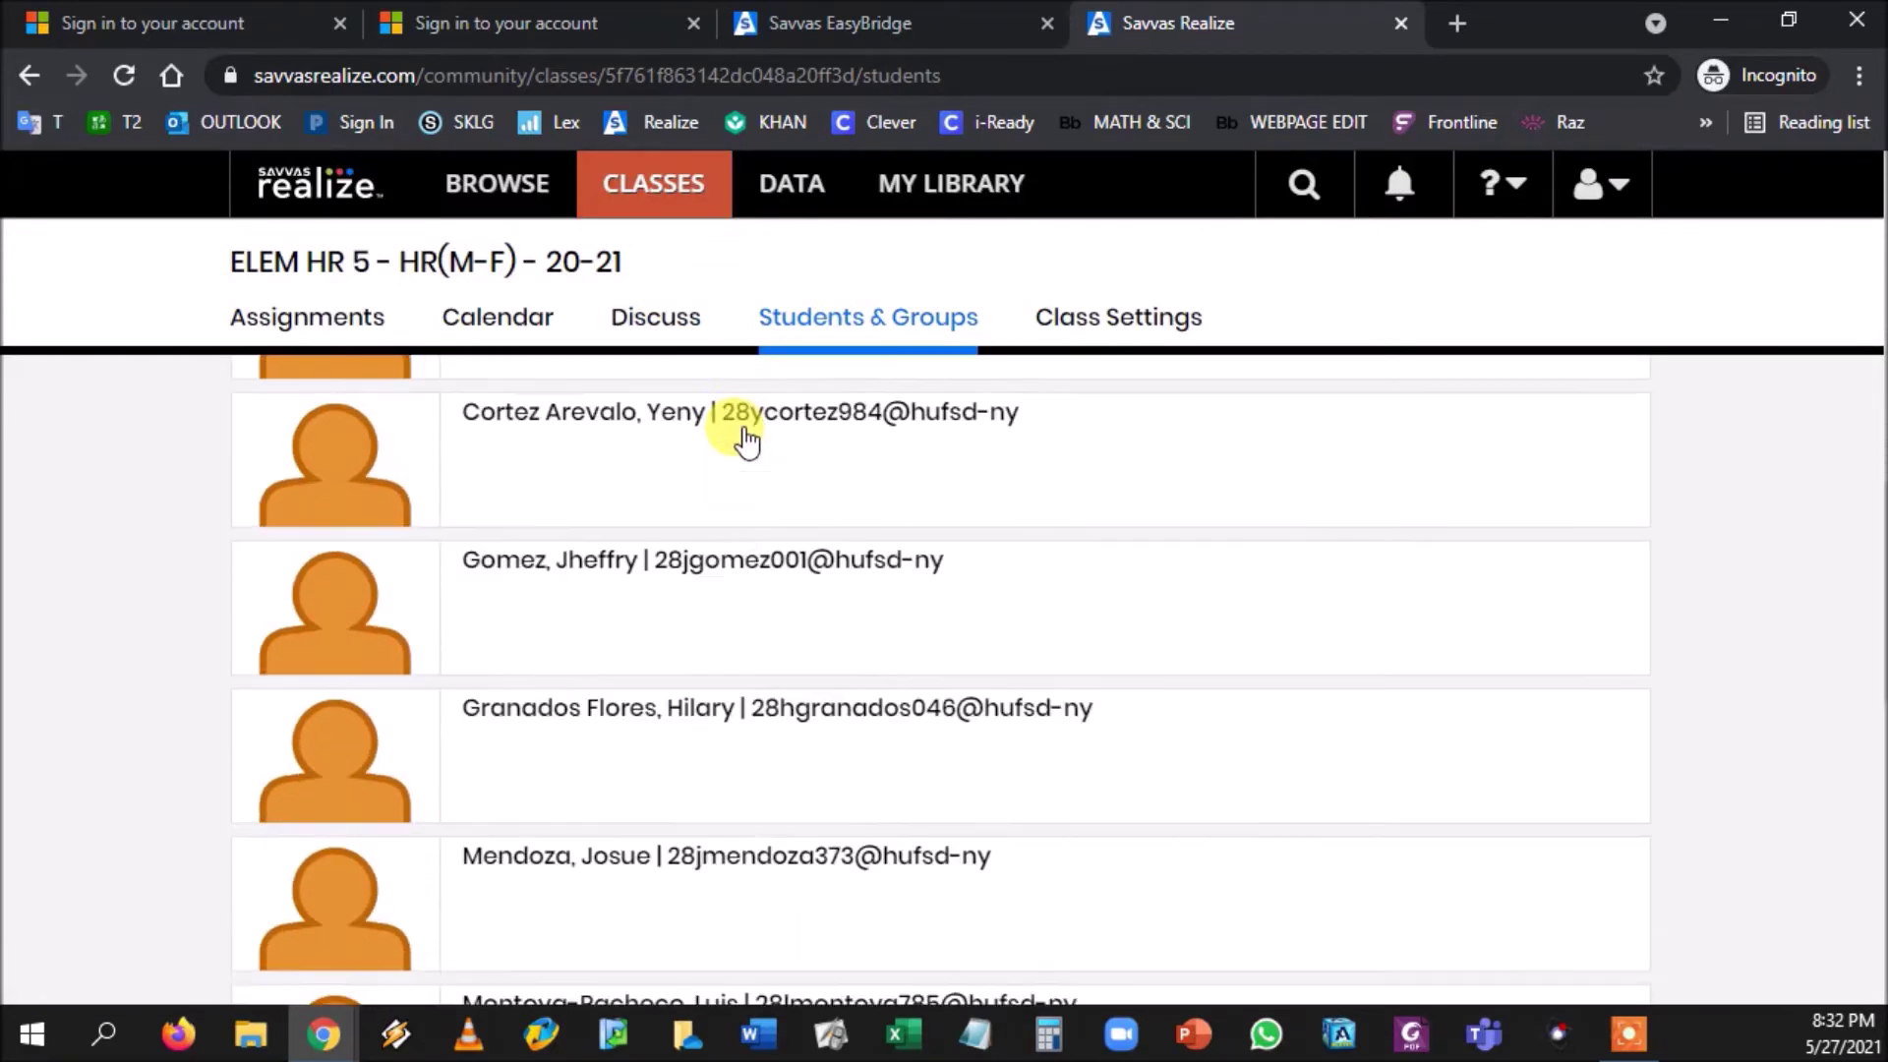
{"action": "scroll", "coordinate": [747, 443], "scroll_direction": "down", "scroll_amount": 12}
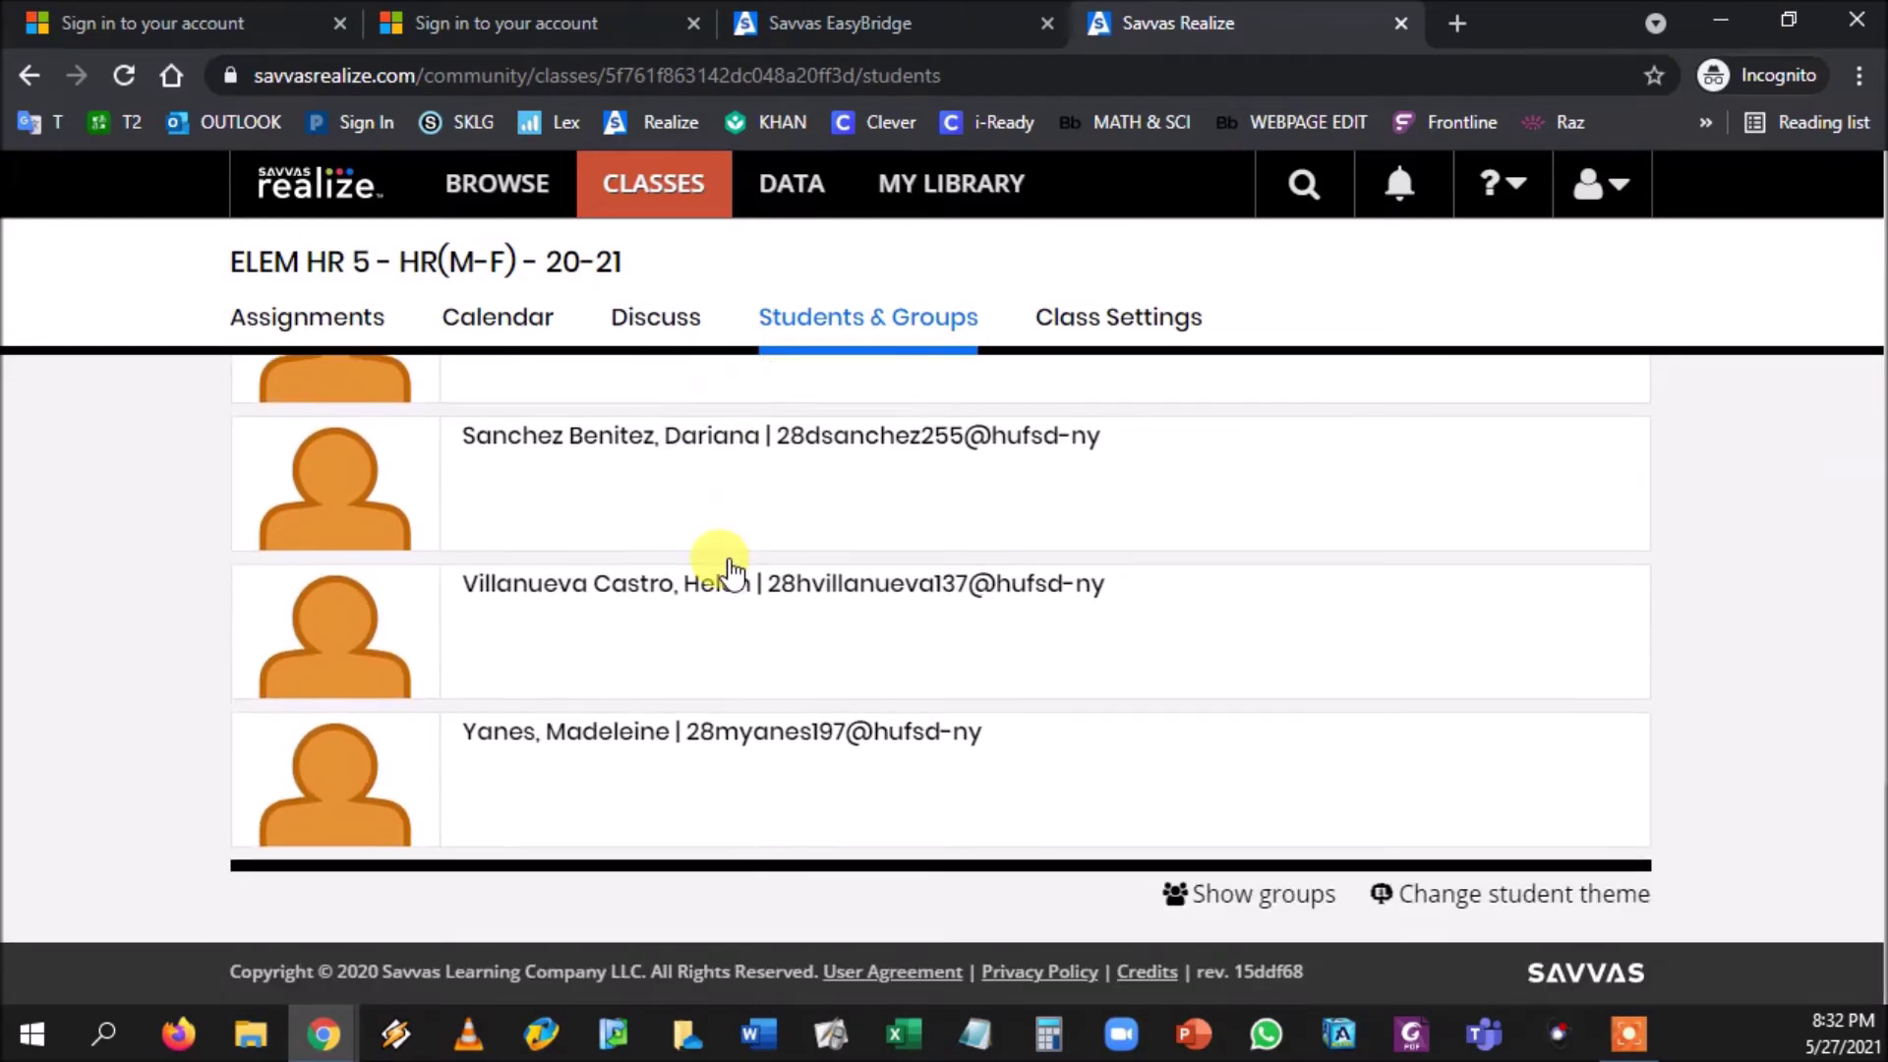
{"action": "scroll", "coordinate": [723, 590], "scroll_direction": "up", "scroll_amount": 20}
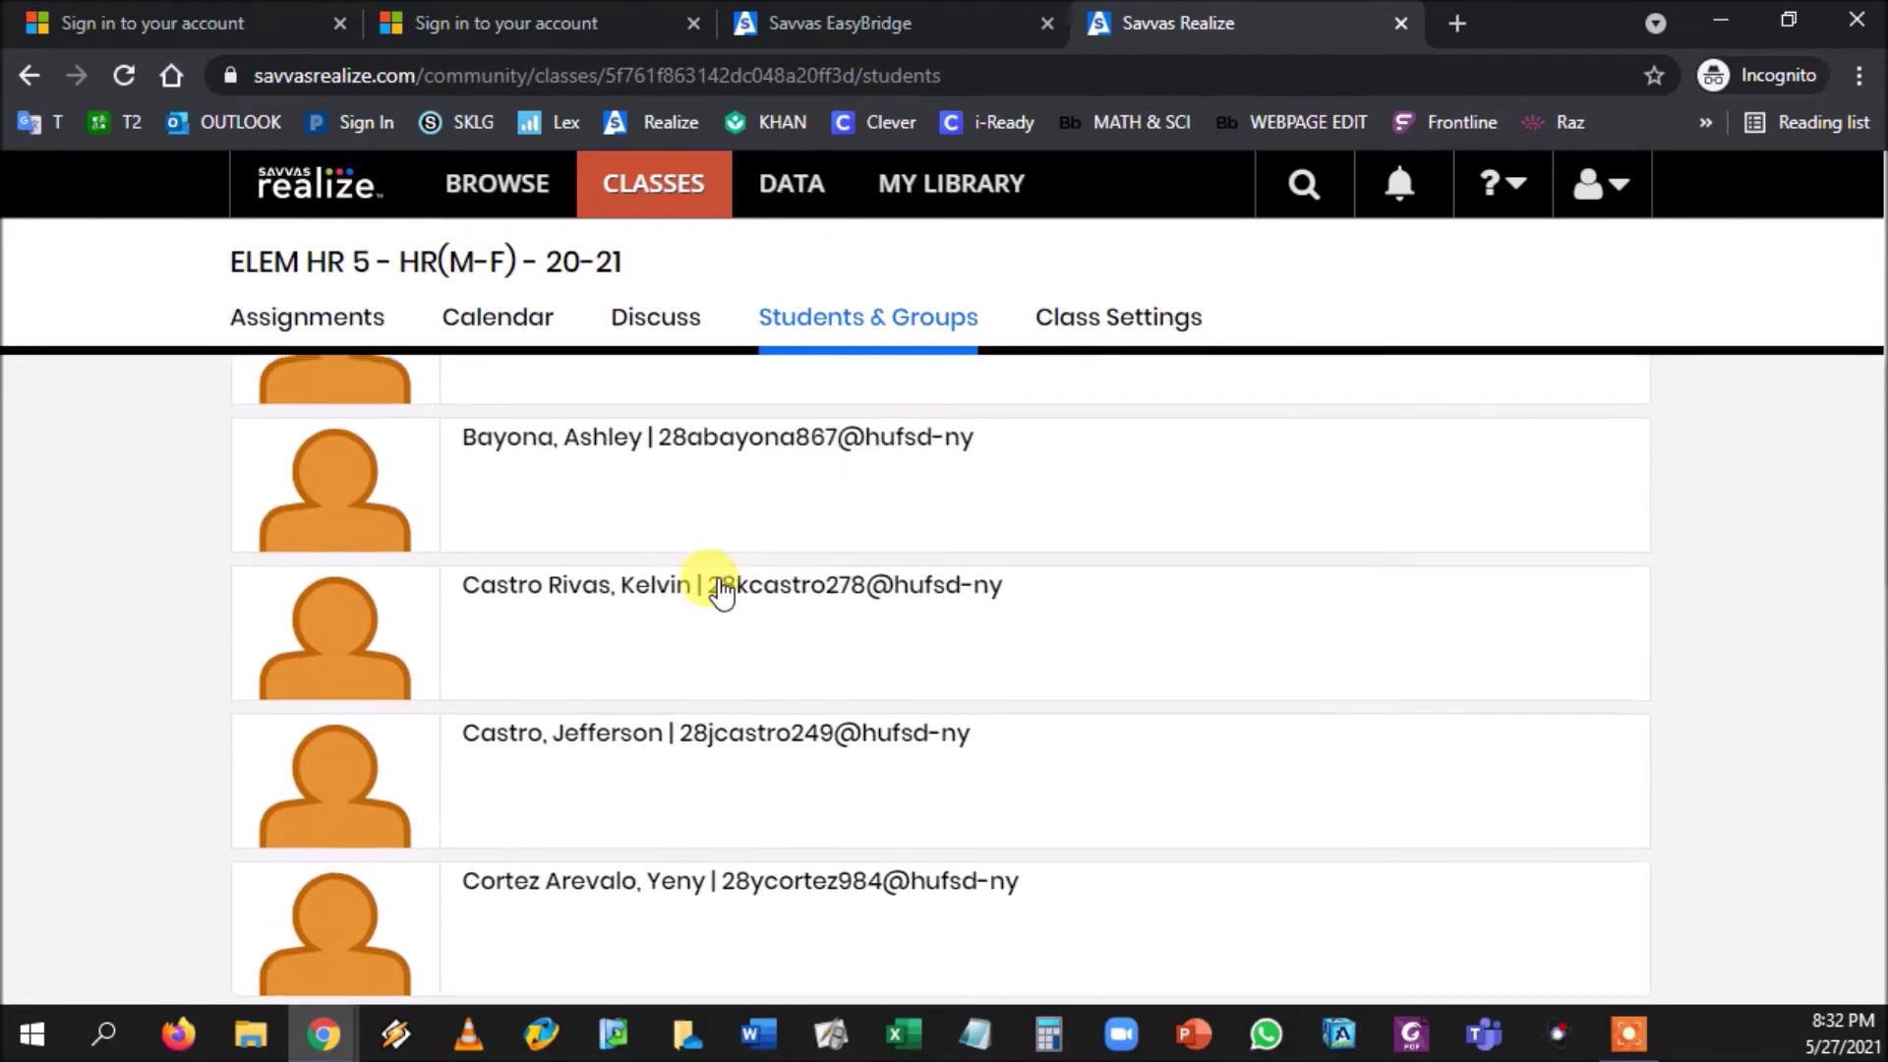
{"action": "scroll", "coordinate": [723, 590], "scroll_direction": "up", "scroll_amount": 3}
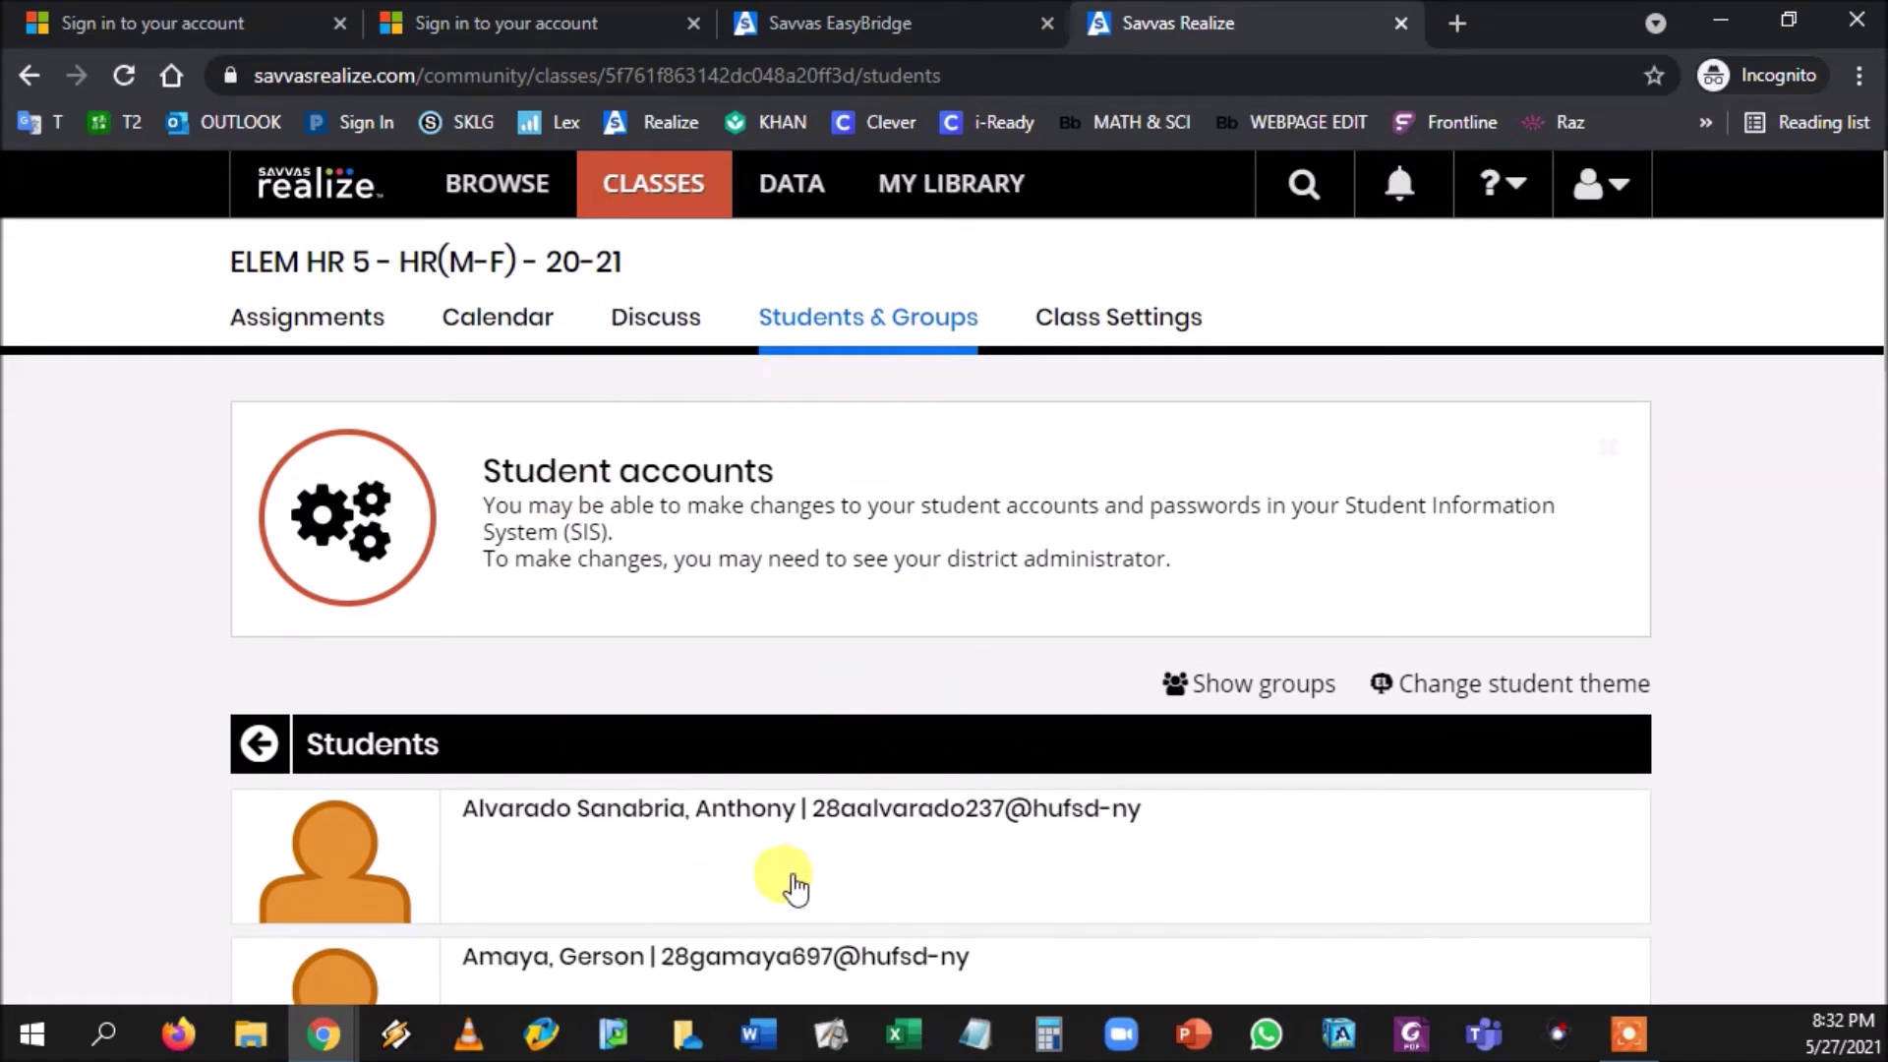
Step: Show the class's existing Groups A and B and start creating a new group
{"action": "scroll", "coordinate": [1012, 813], "scroll_direction": "down", "scroll_amount": 1}
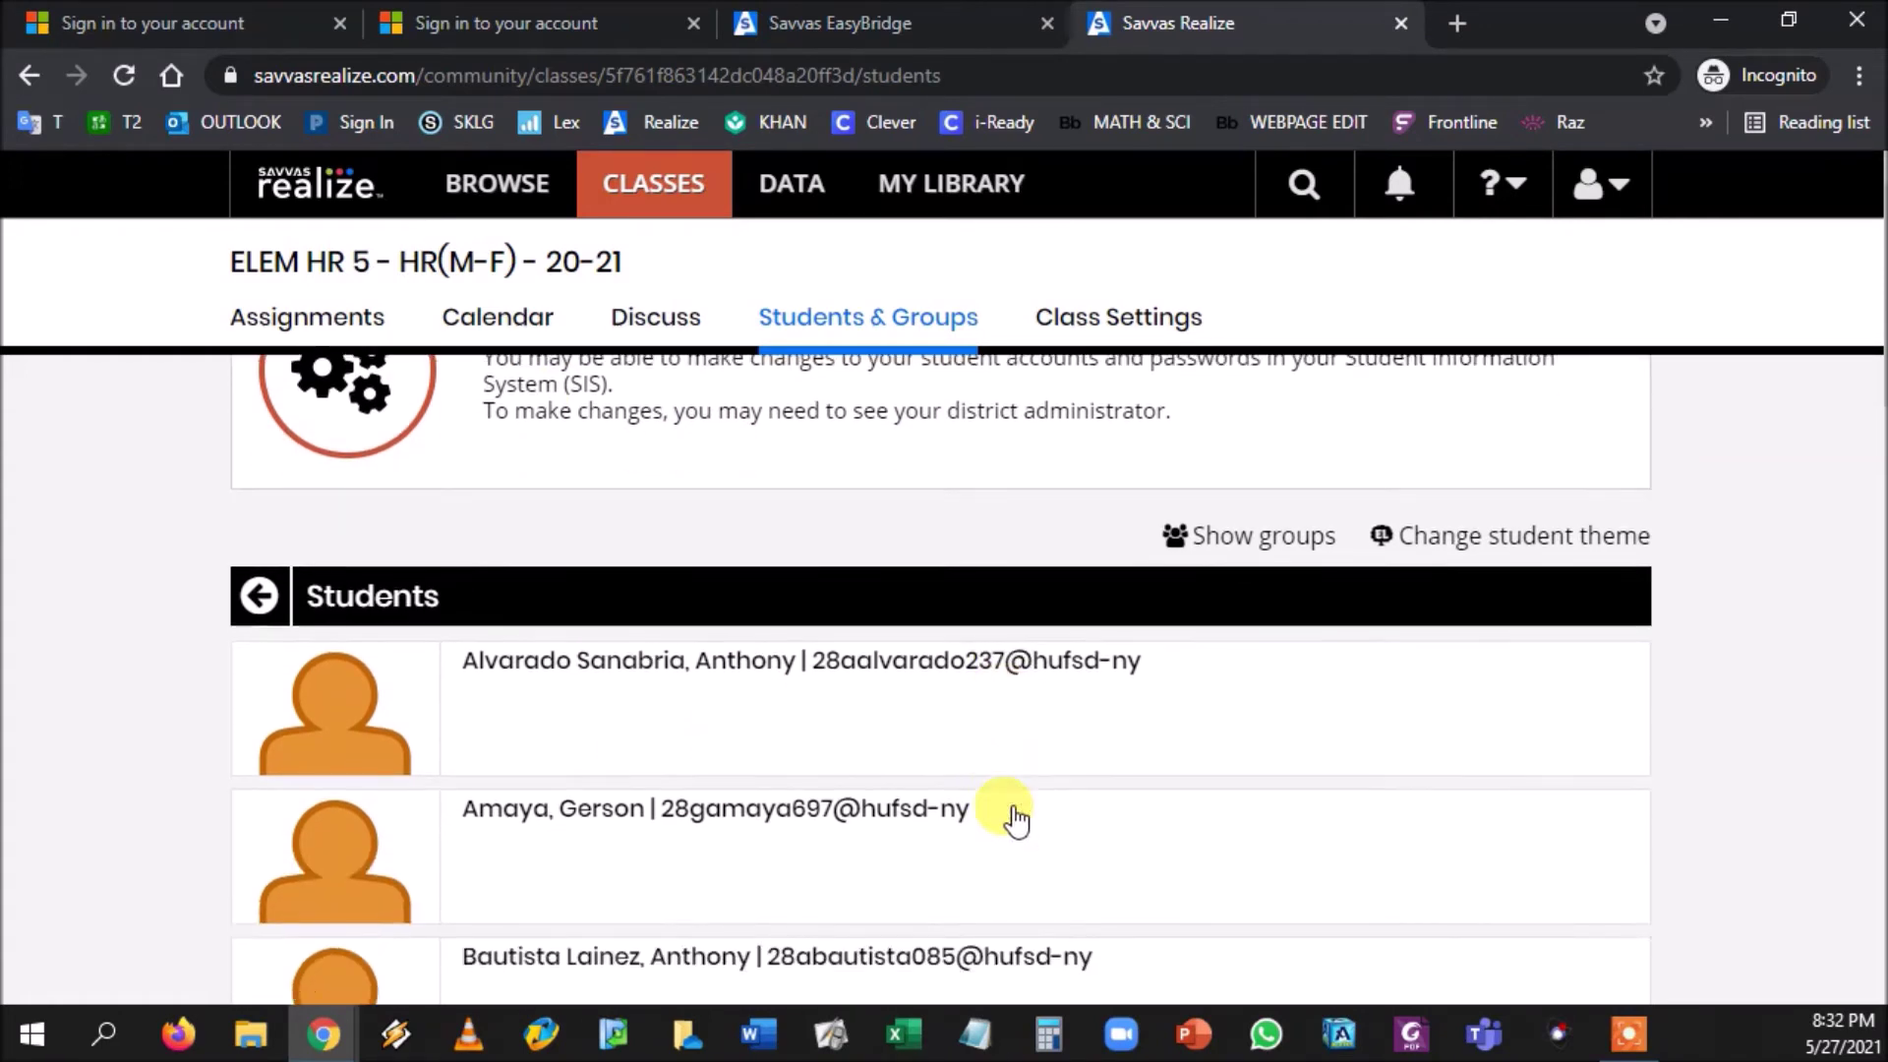
{"action": "scroll", "coordinate": [1012, 813], "scroll_direction": "up", "scroll_amount": 1}
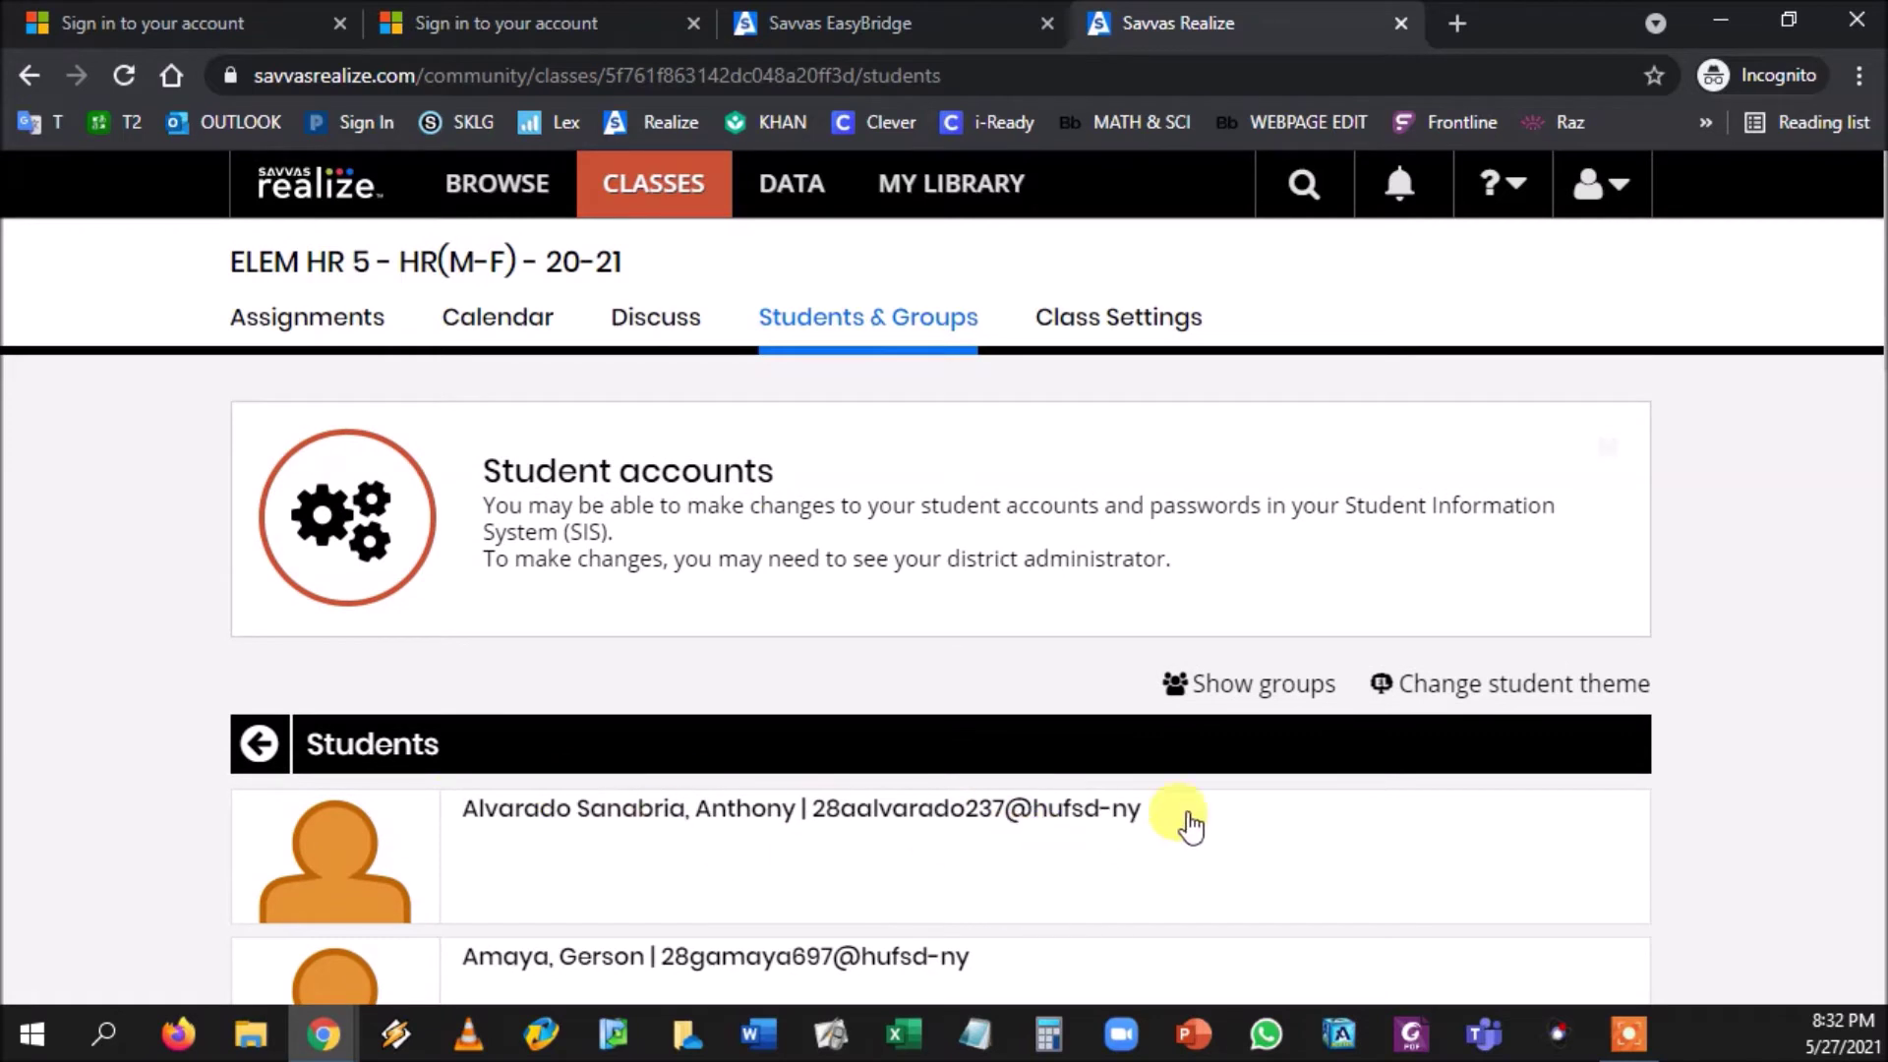
{"action": "left_click", "coordinate": [1290, 688]}
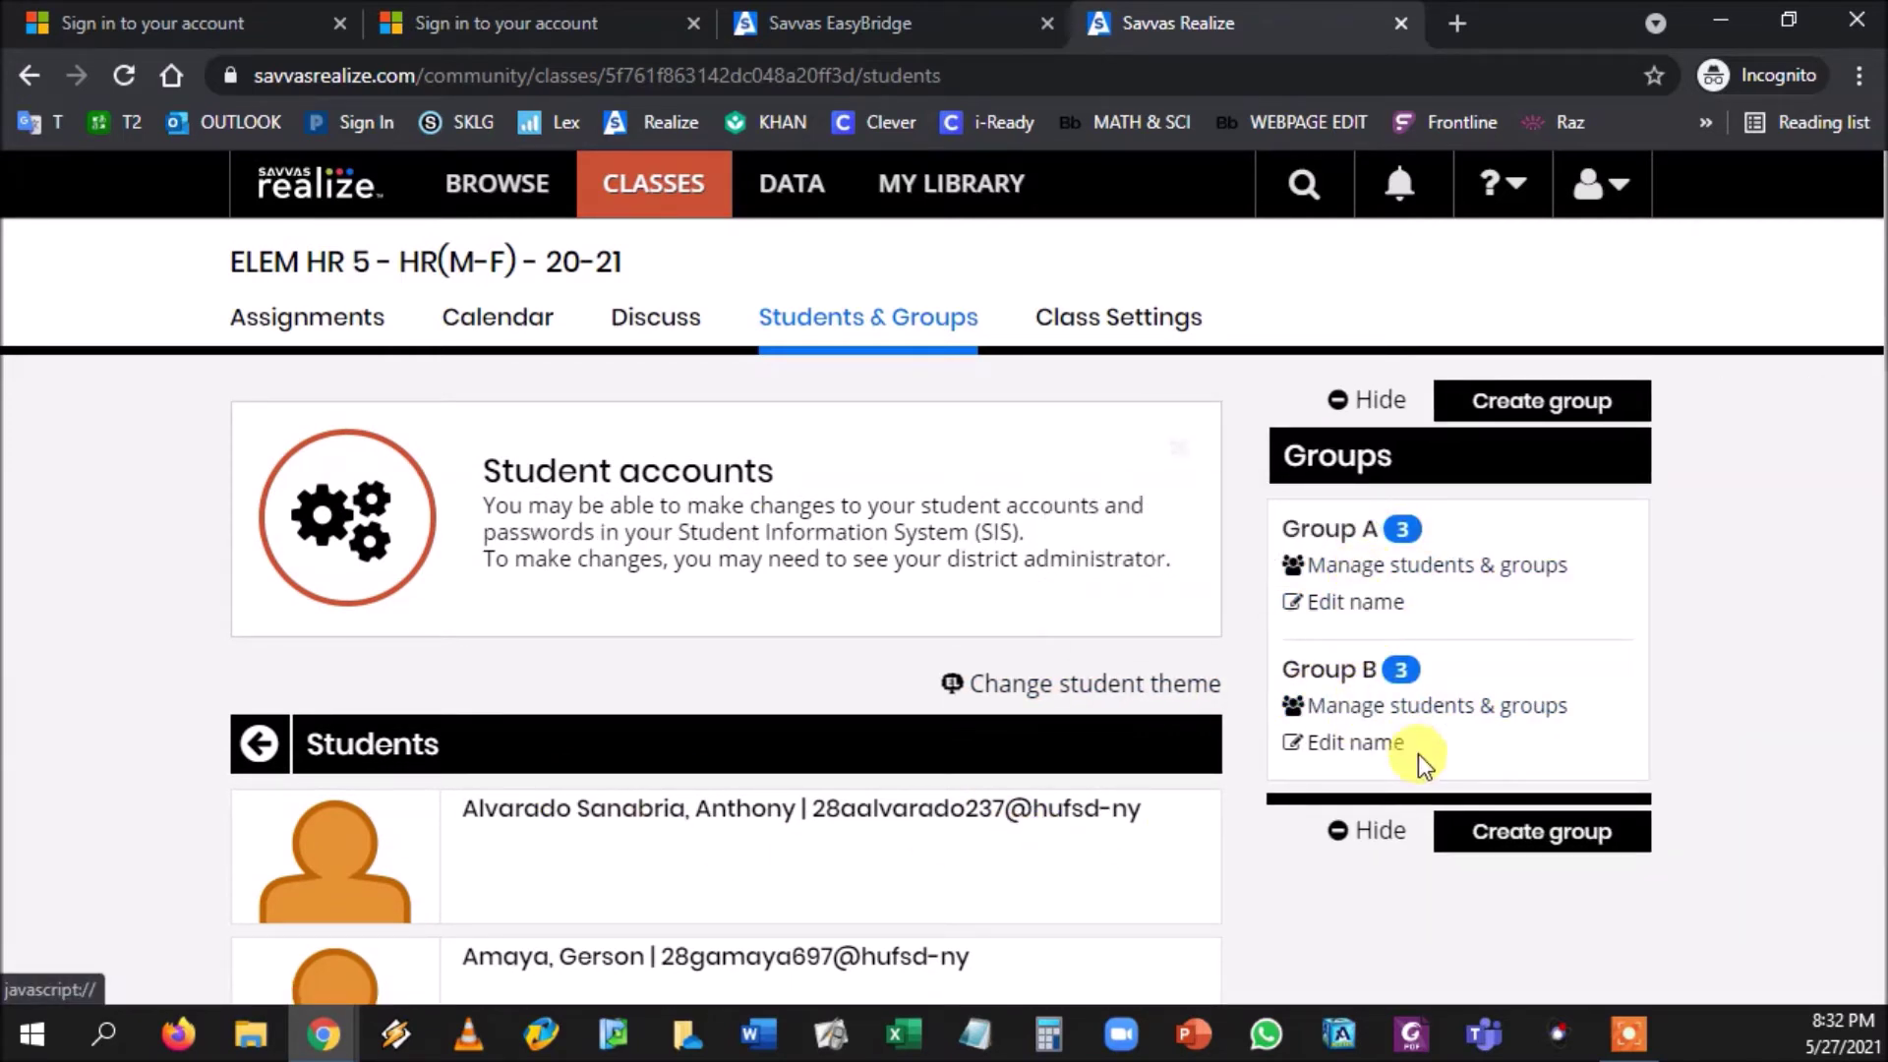
{"action": "left_click", "coordinate": [1540, 415]}
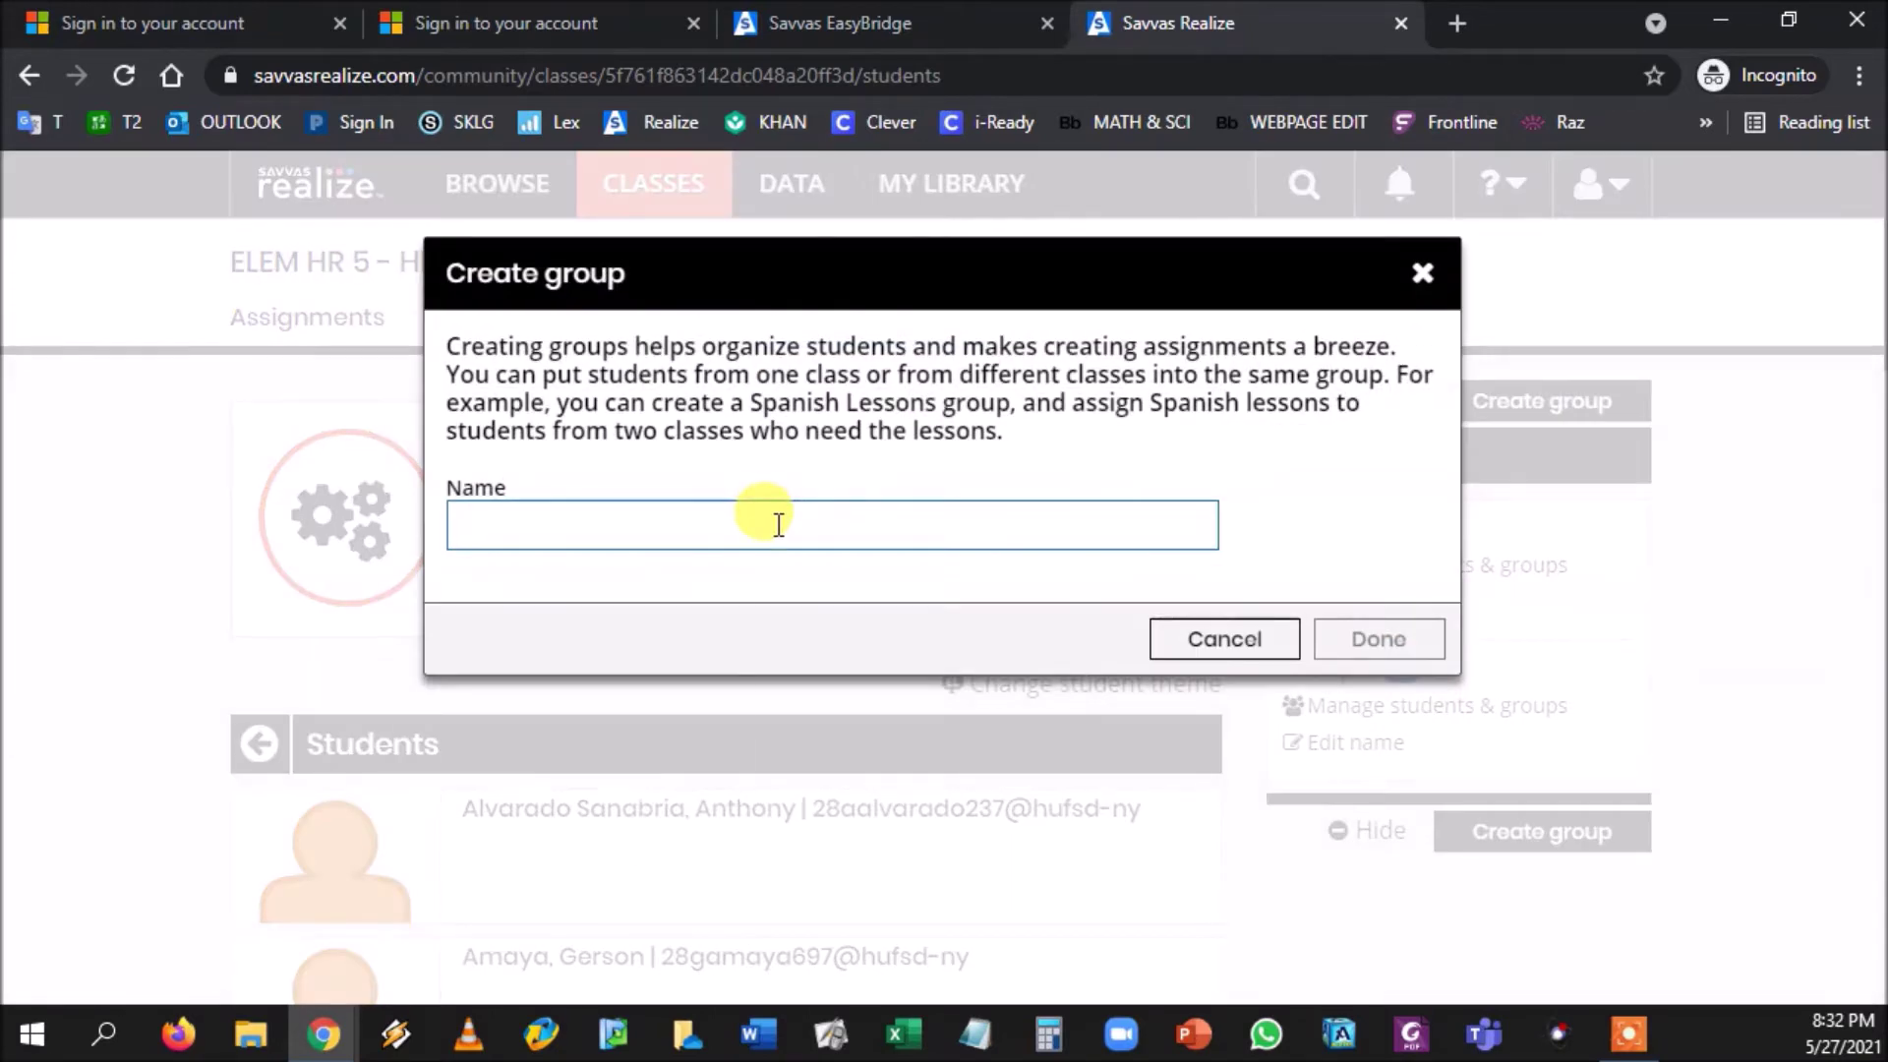
Step: Name the new group 'Group C' and create it with no students yet
{"action": "left_click", "coordinate": [776, 524]}
{"action": "type", "text": "GR"}
{"action": "key", "text": "BackSpace"}
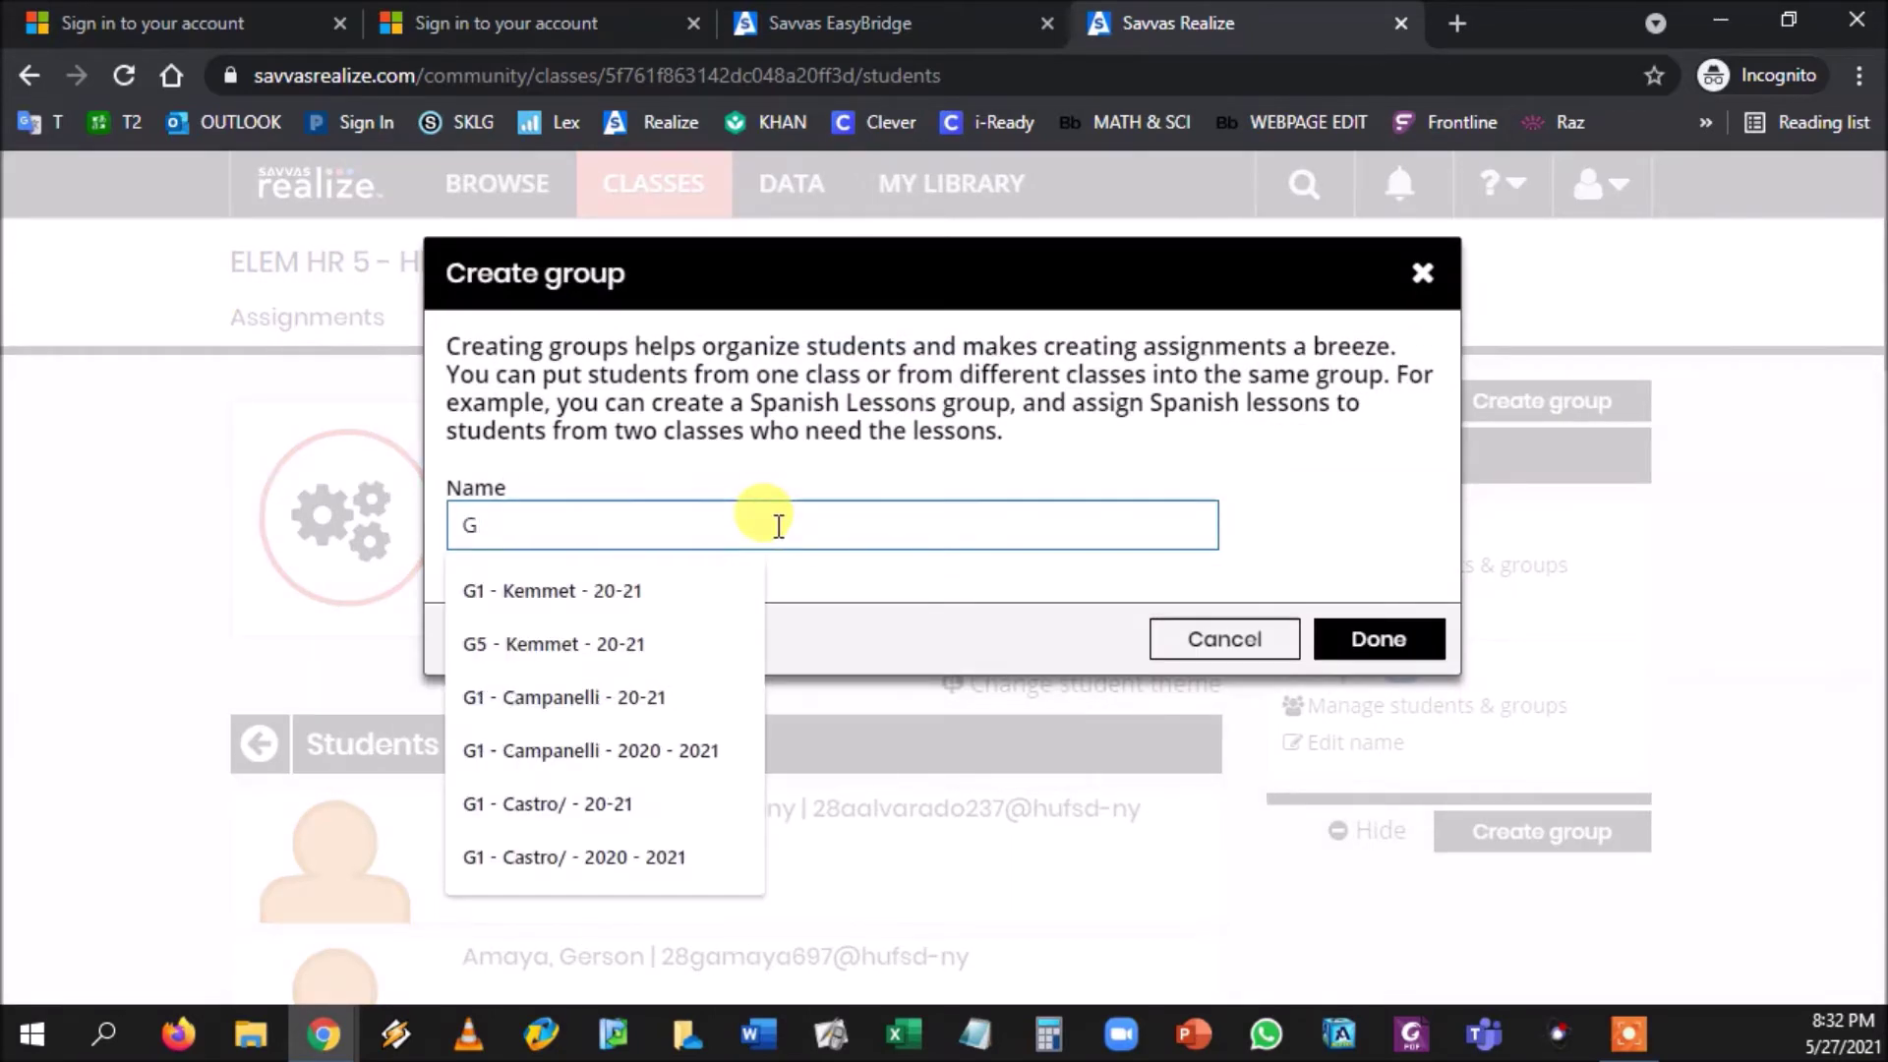
{"action": "type", "text": "roup"}
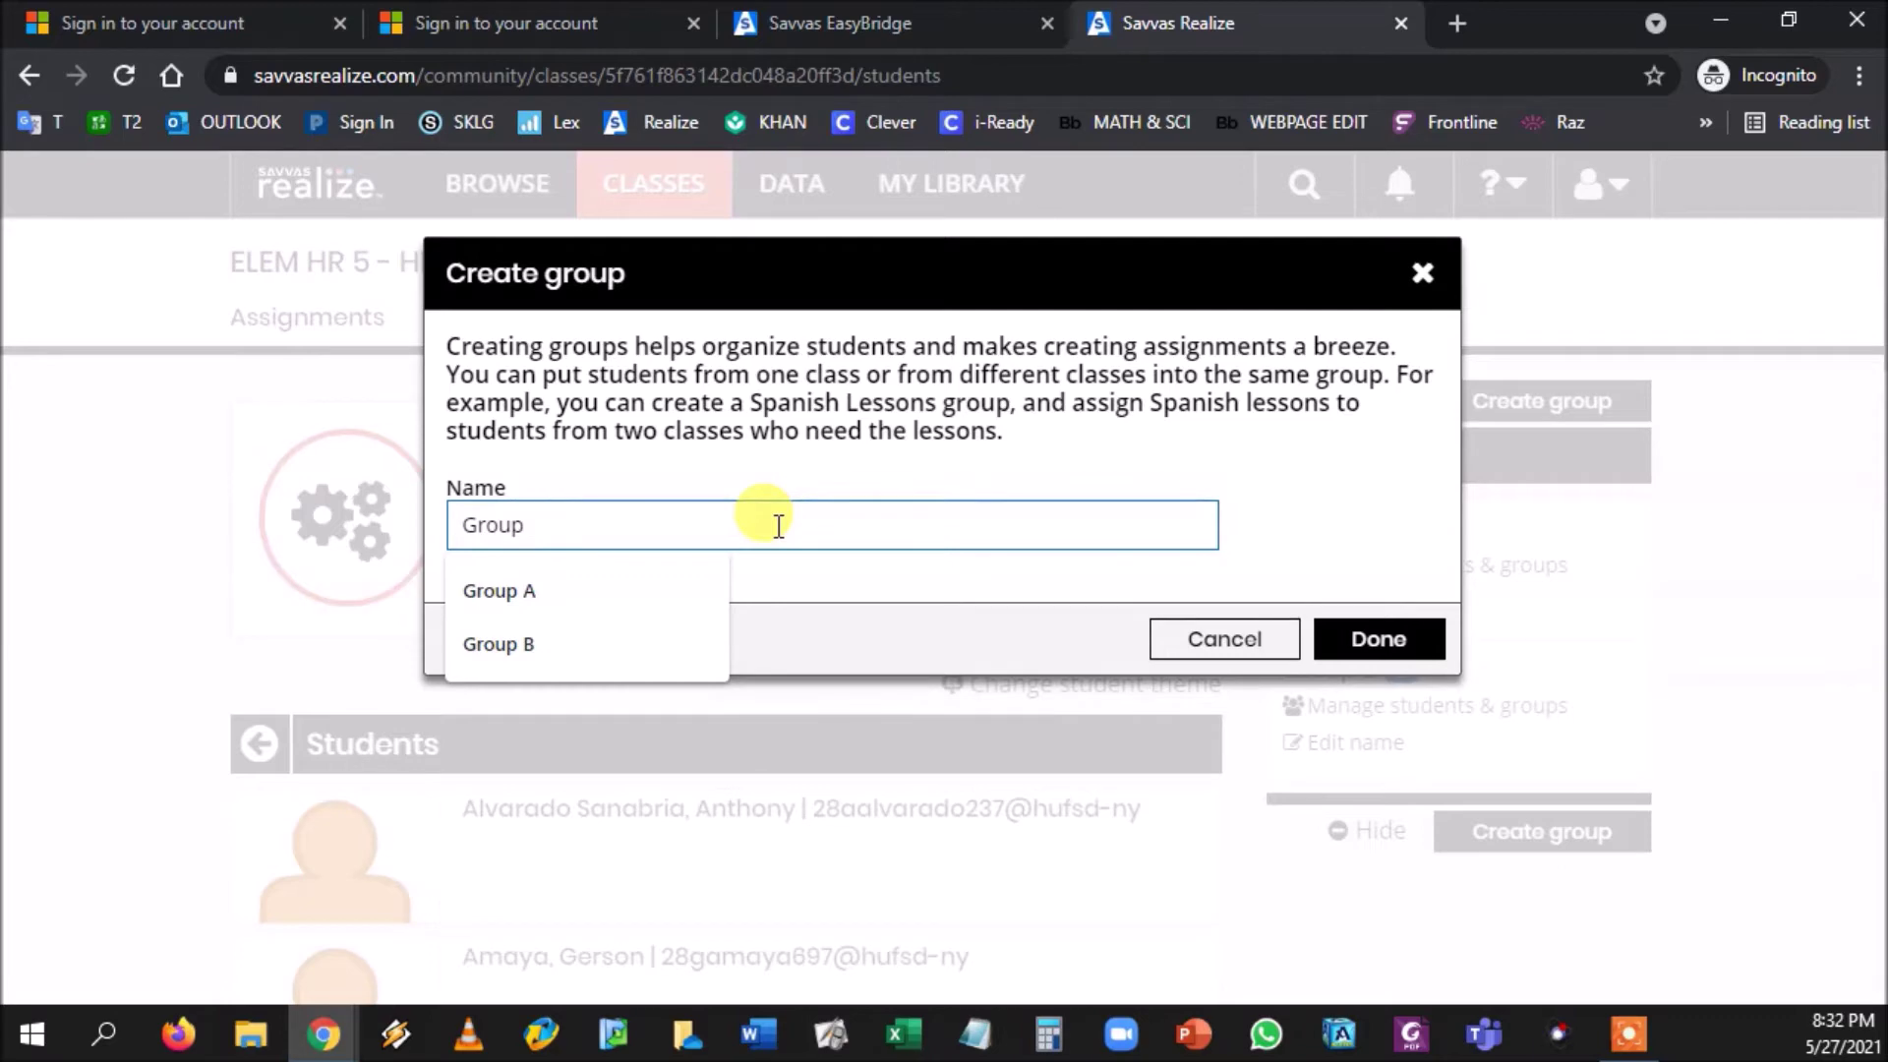
{"action": "type", "text": " C"}
{"action": "left_click", "coordinate": [1376, 639]}
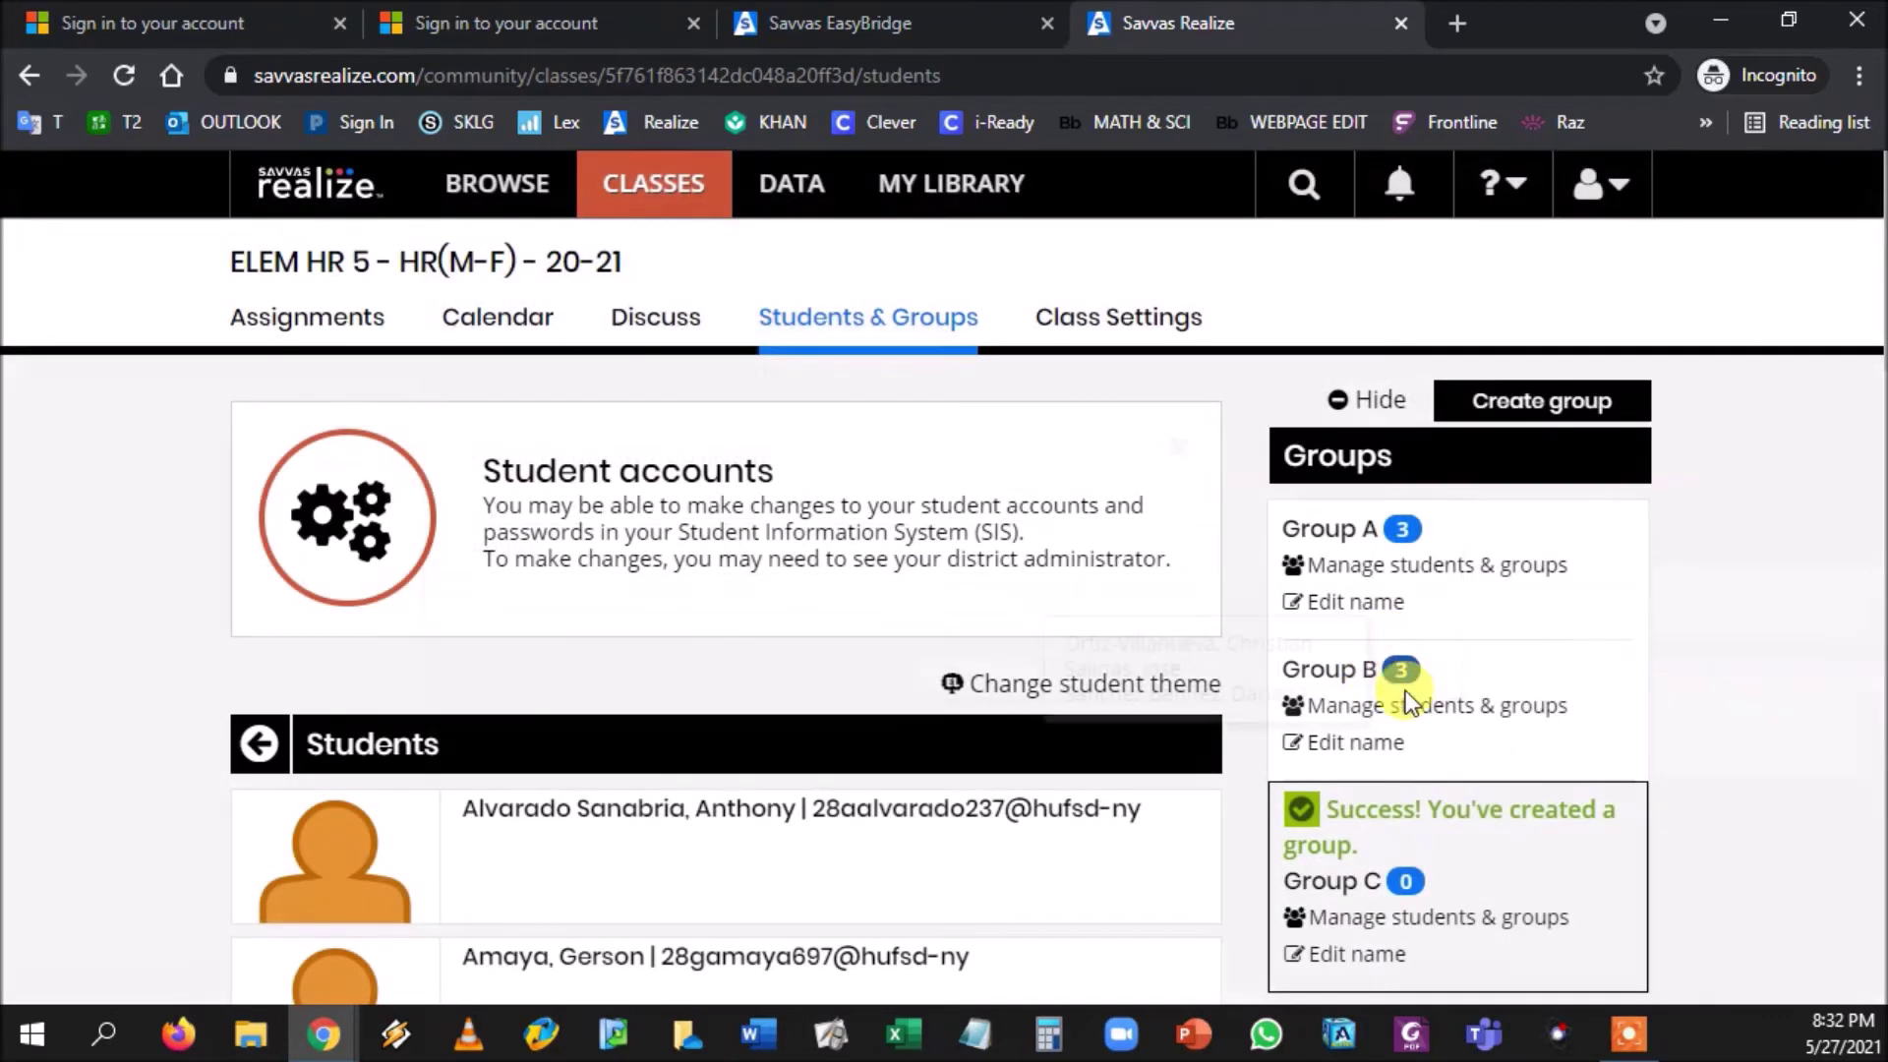
{"action": "scroll", "coordinate": [1406, 690], "scroll_direction": "down", "scroll_amount": 2}
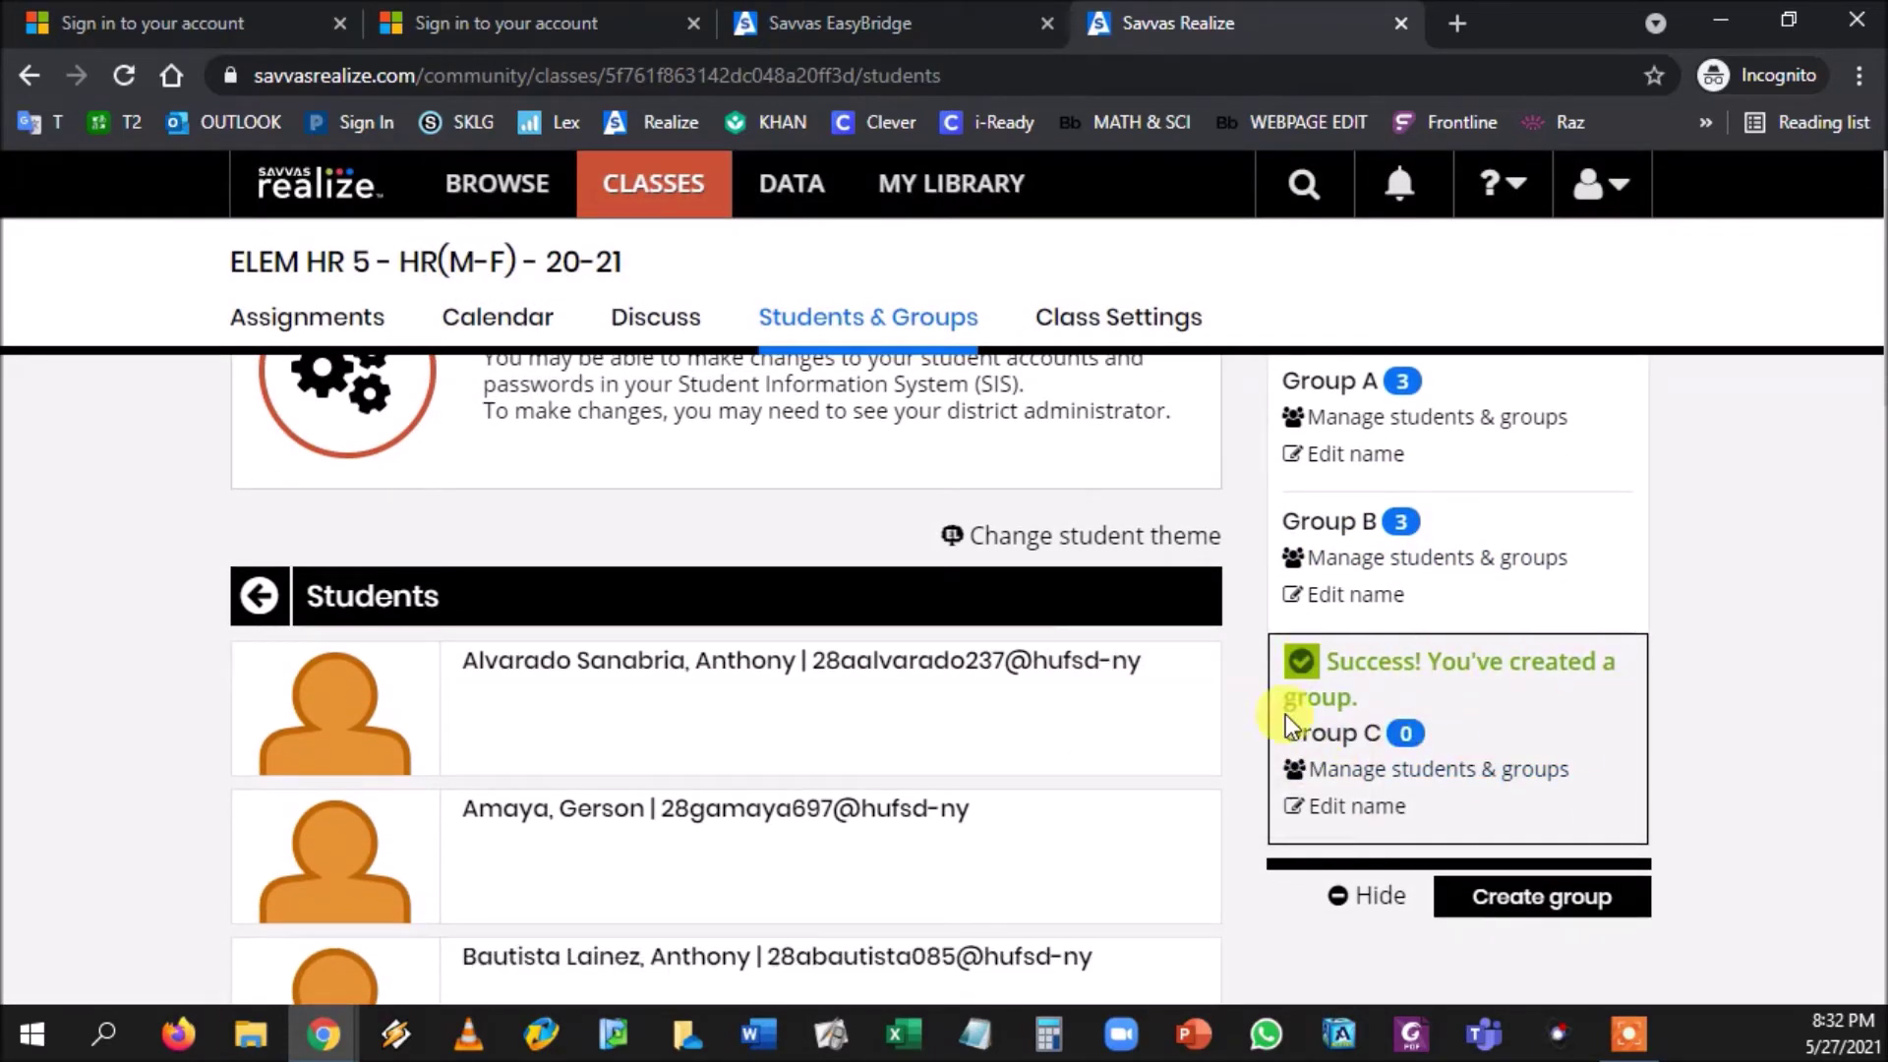
Step: Tick five students in the class list to put them into Group C
{"action": "left_click", "coordinate": [1416, 768]}
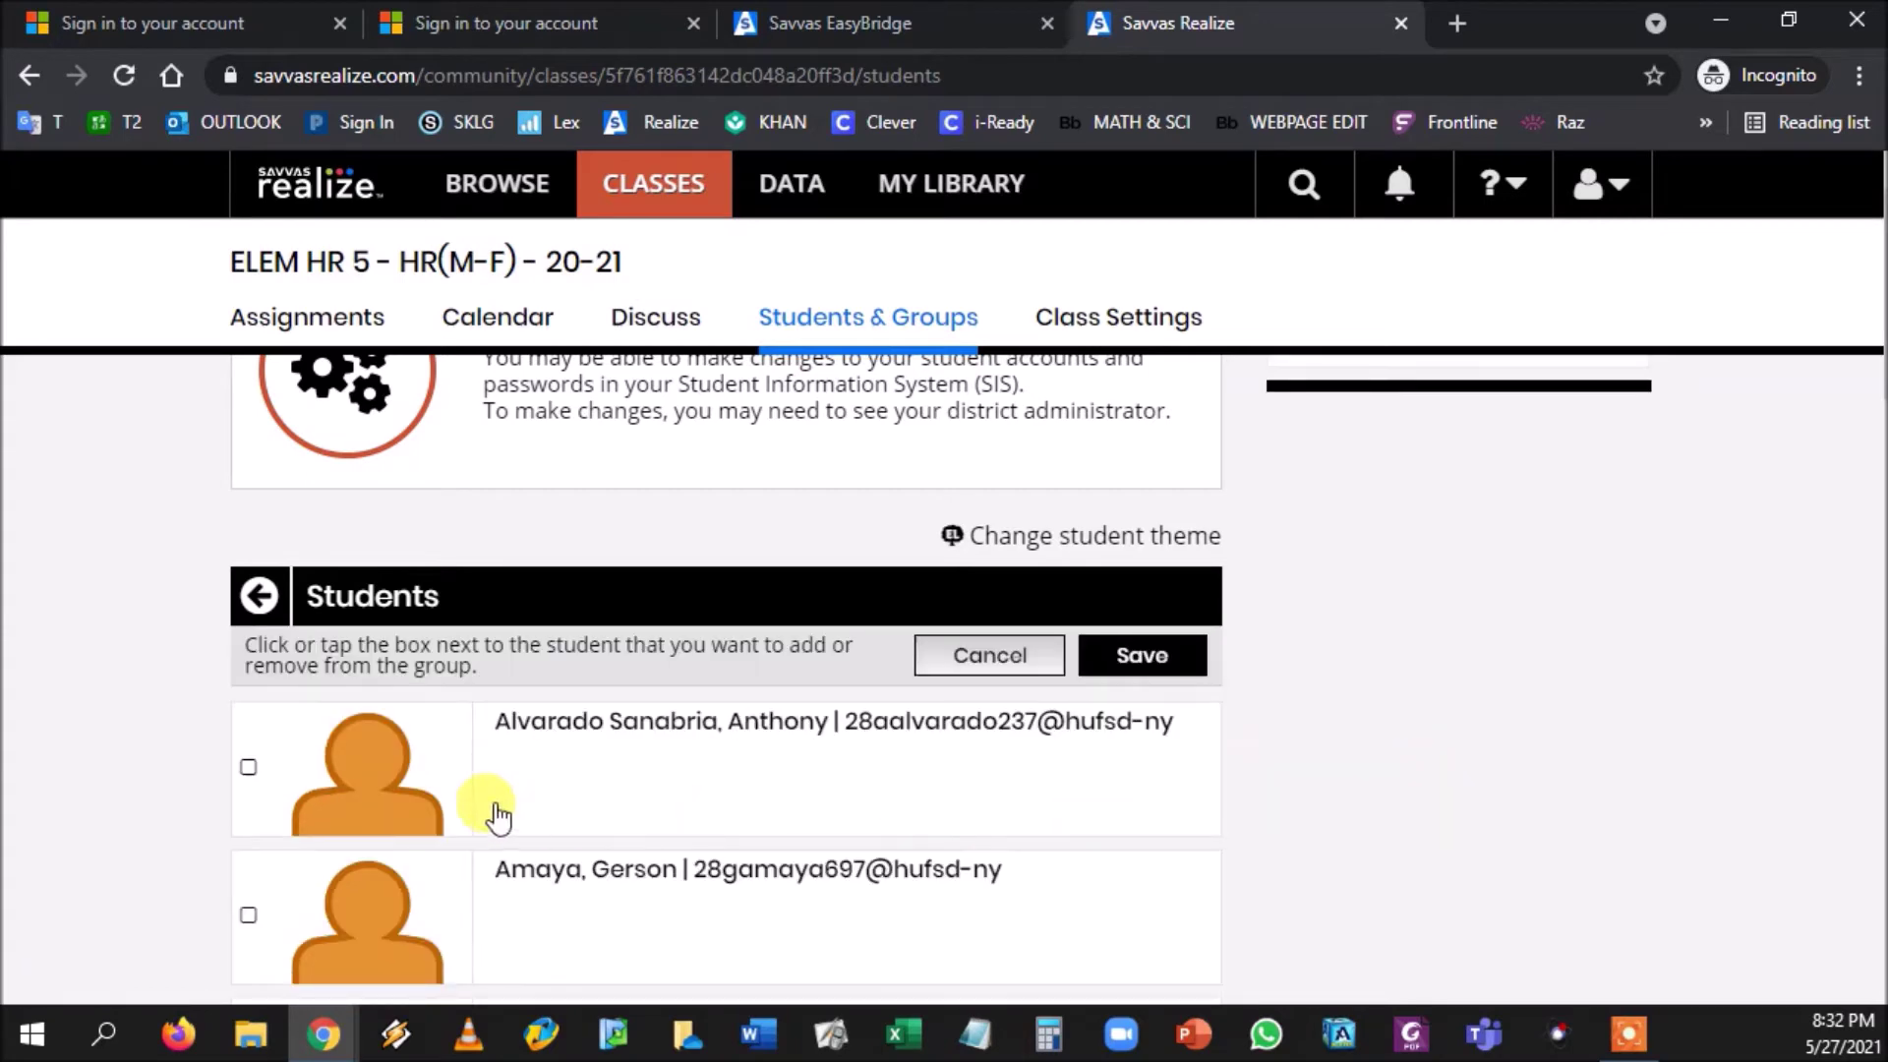
{"action": "scroll", "coordinate": [396, 806], "scroll_direction": "down", "scroll_amount": 6}
{"action": "scroll", "coordinate": [396, 807], "scroll_direction": "down", "scroll_amount": 5}
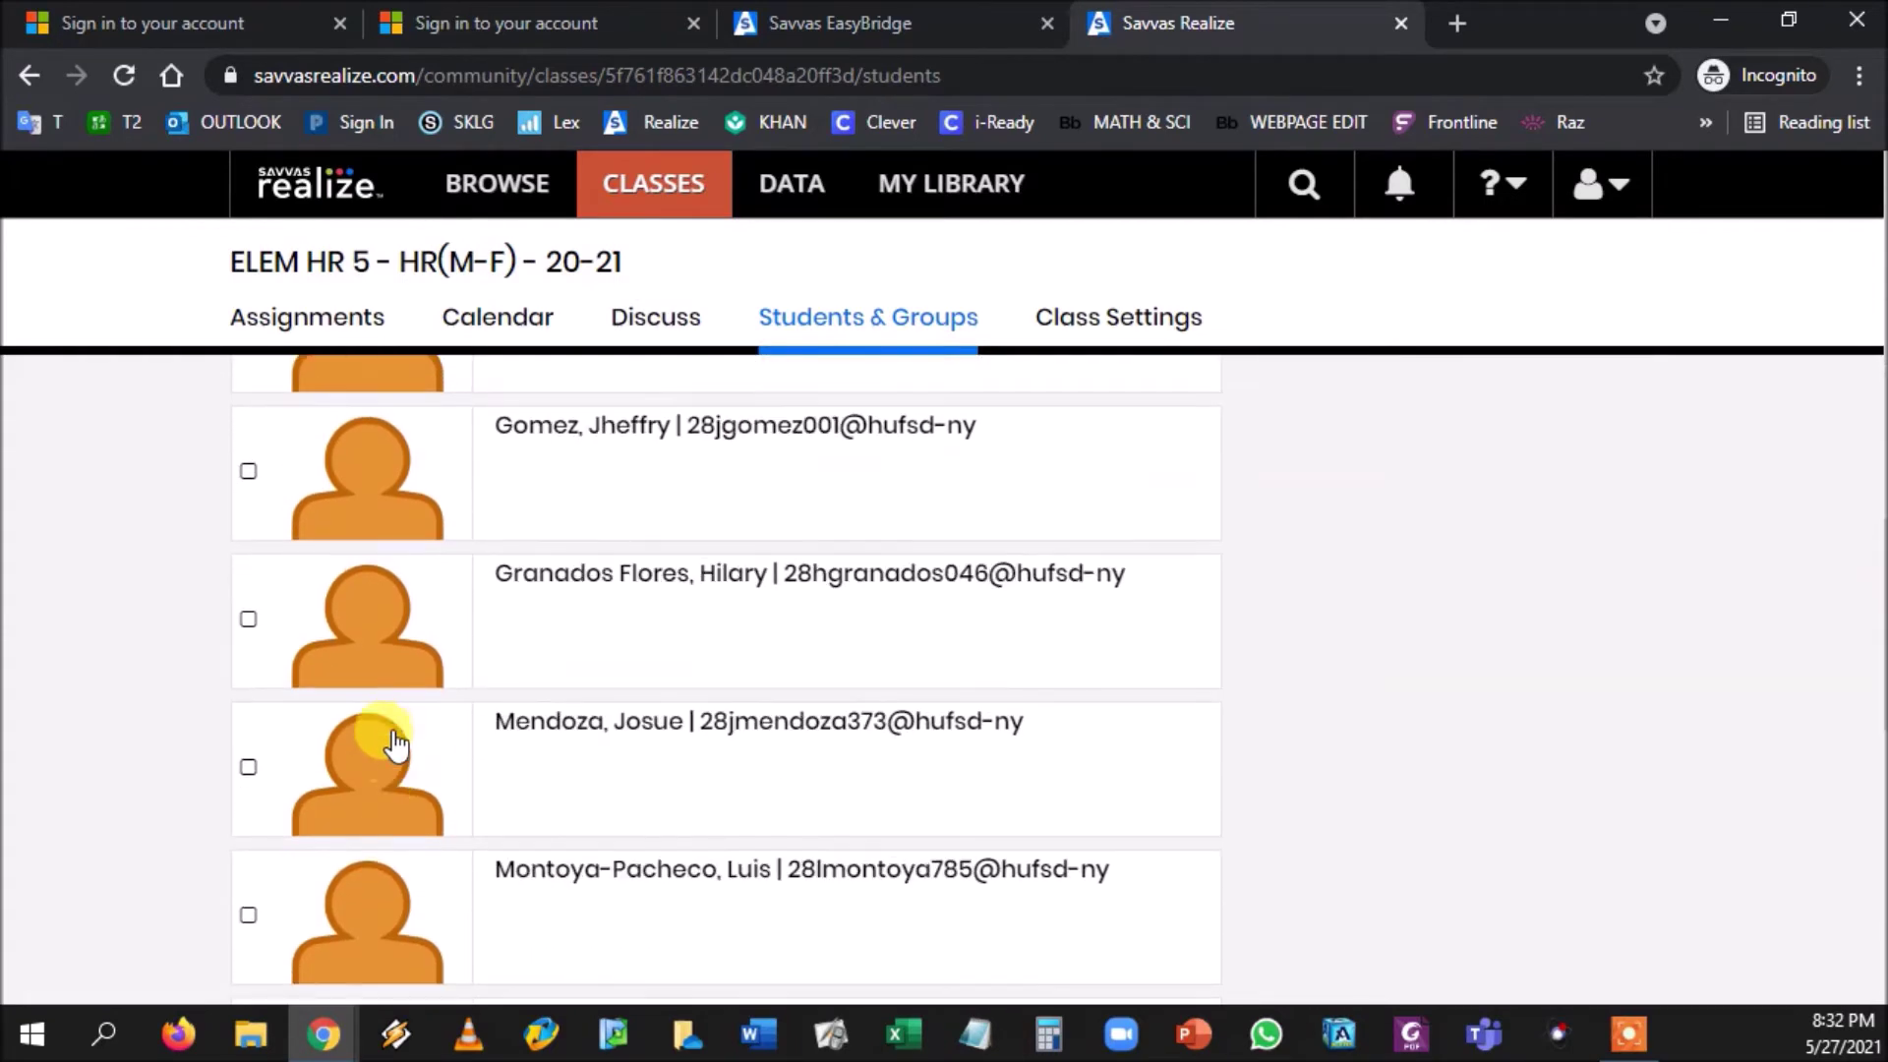
{"action": "left_click", "coordinate": [249, 772]}
{"action": "left_click", "coordinate": [248, 624]}
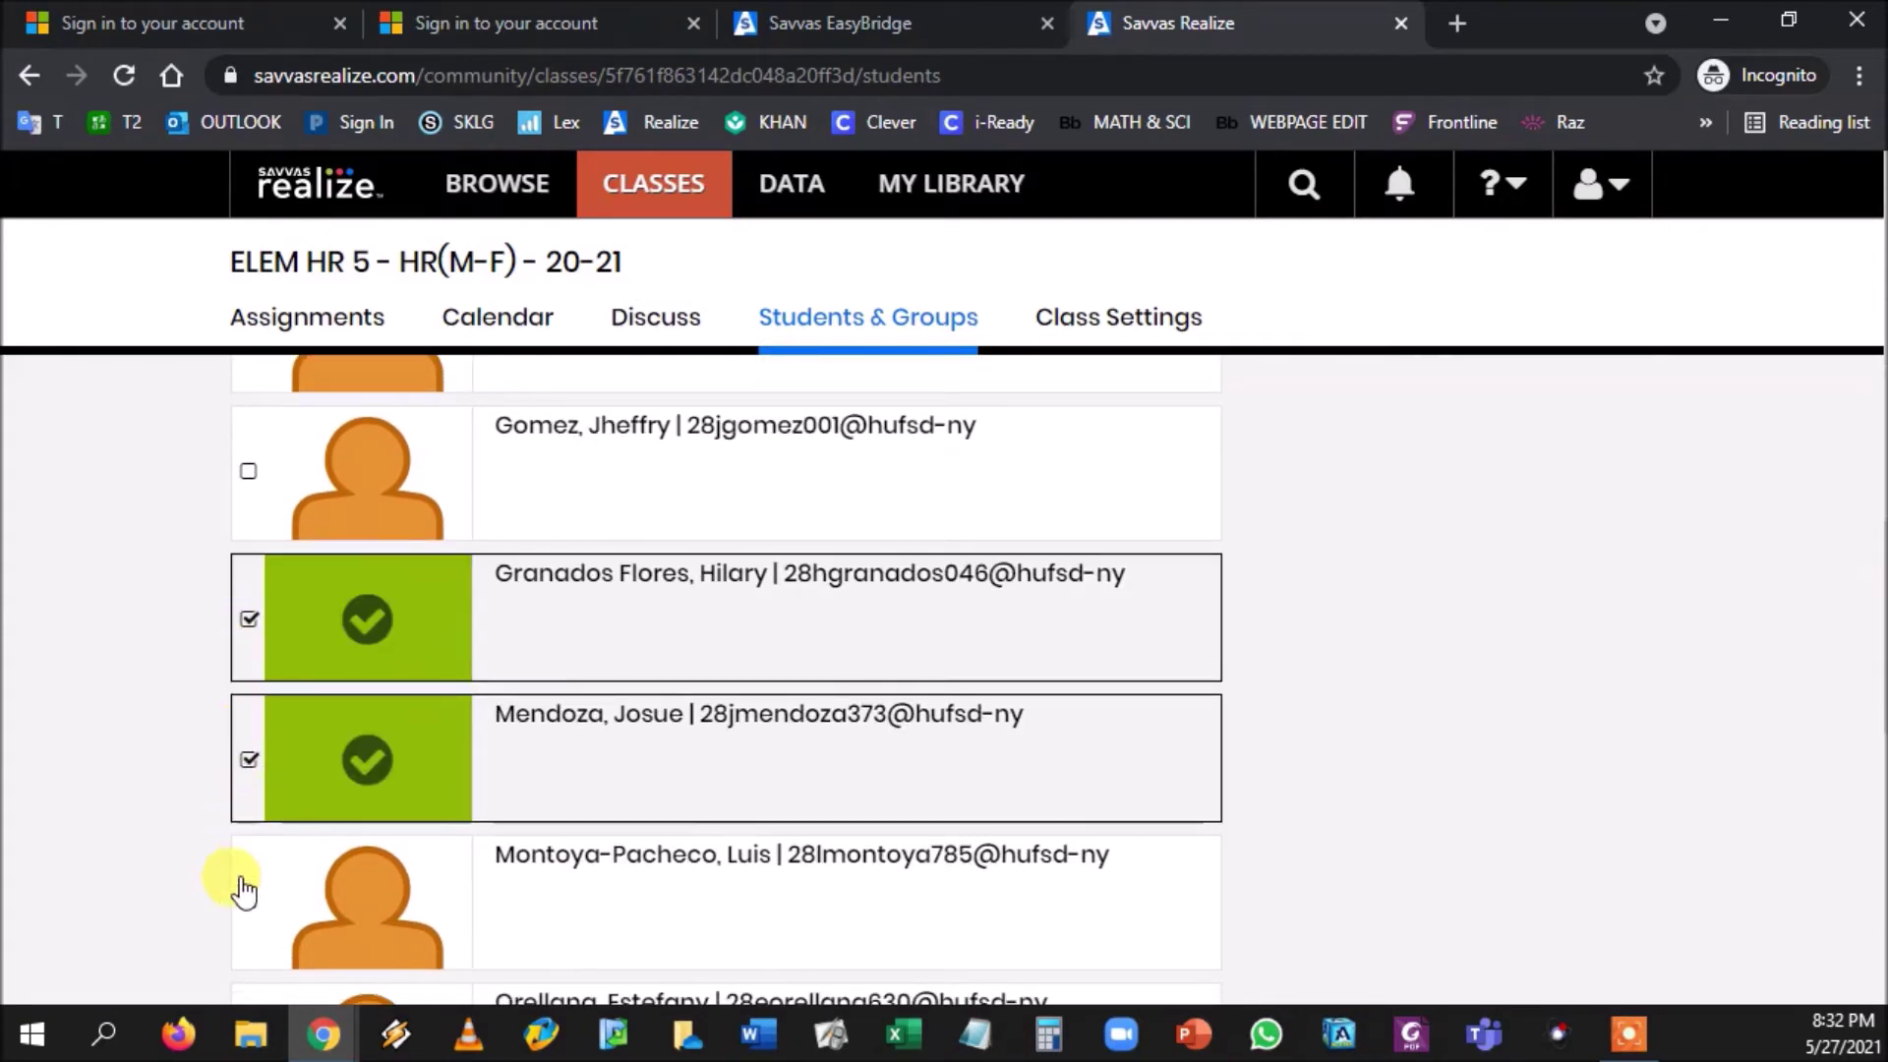
{"action": "left_click", "coordinate": [247, 899]}
{"action": "scroll", "coordinate": [286, 545], "scroll_direction": "up", "scroll_amount": 1}
{"action": "left_click", "coordinate": [248, 621]}
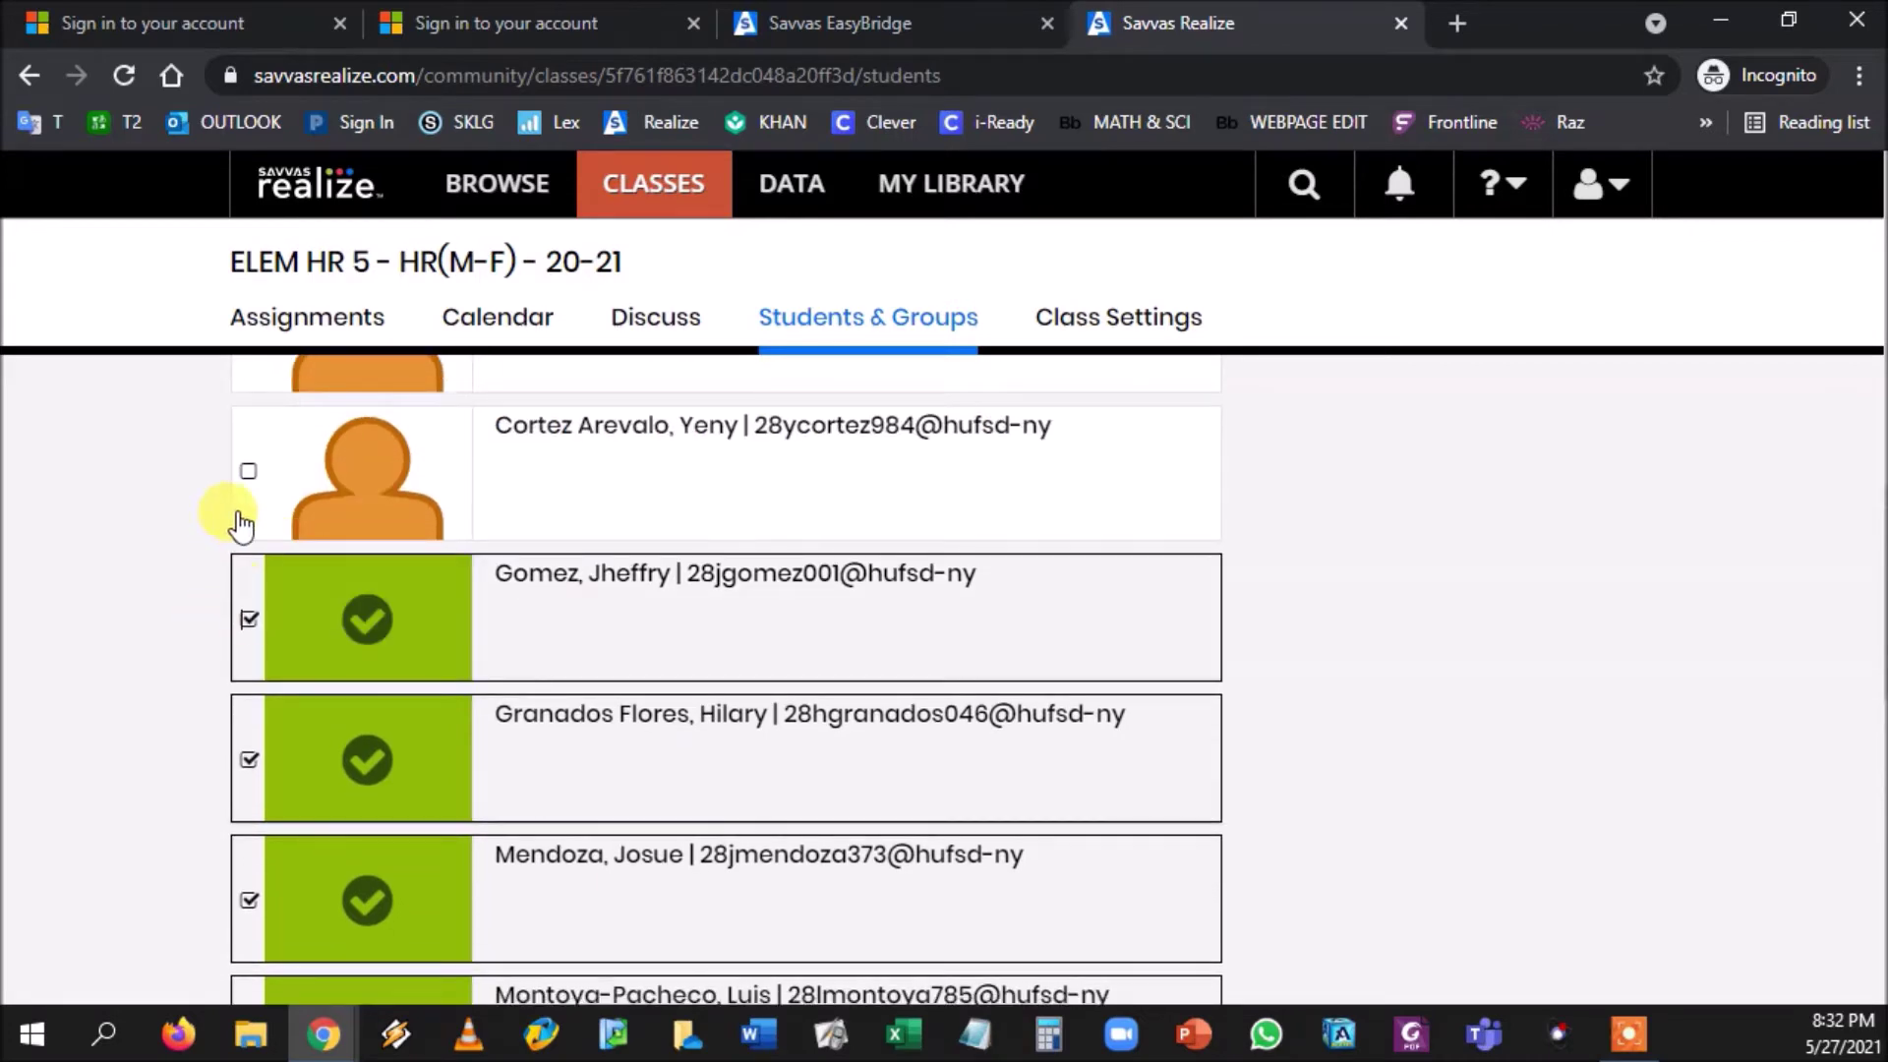
{"action": "left_click", "coordinate": [248, 472]}
{"action": "scroll", "coordinate": [603, 665], "scroll_direction": "up", "scroll_amount": 6}
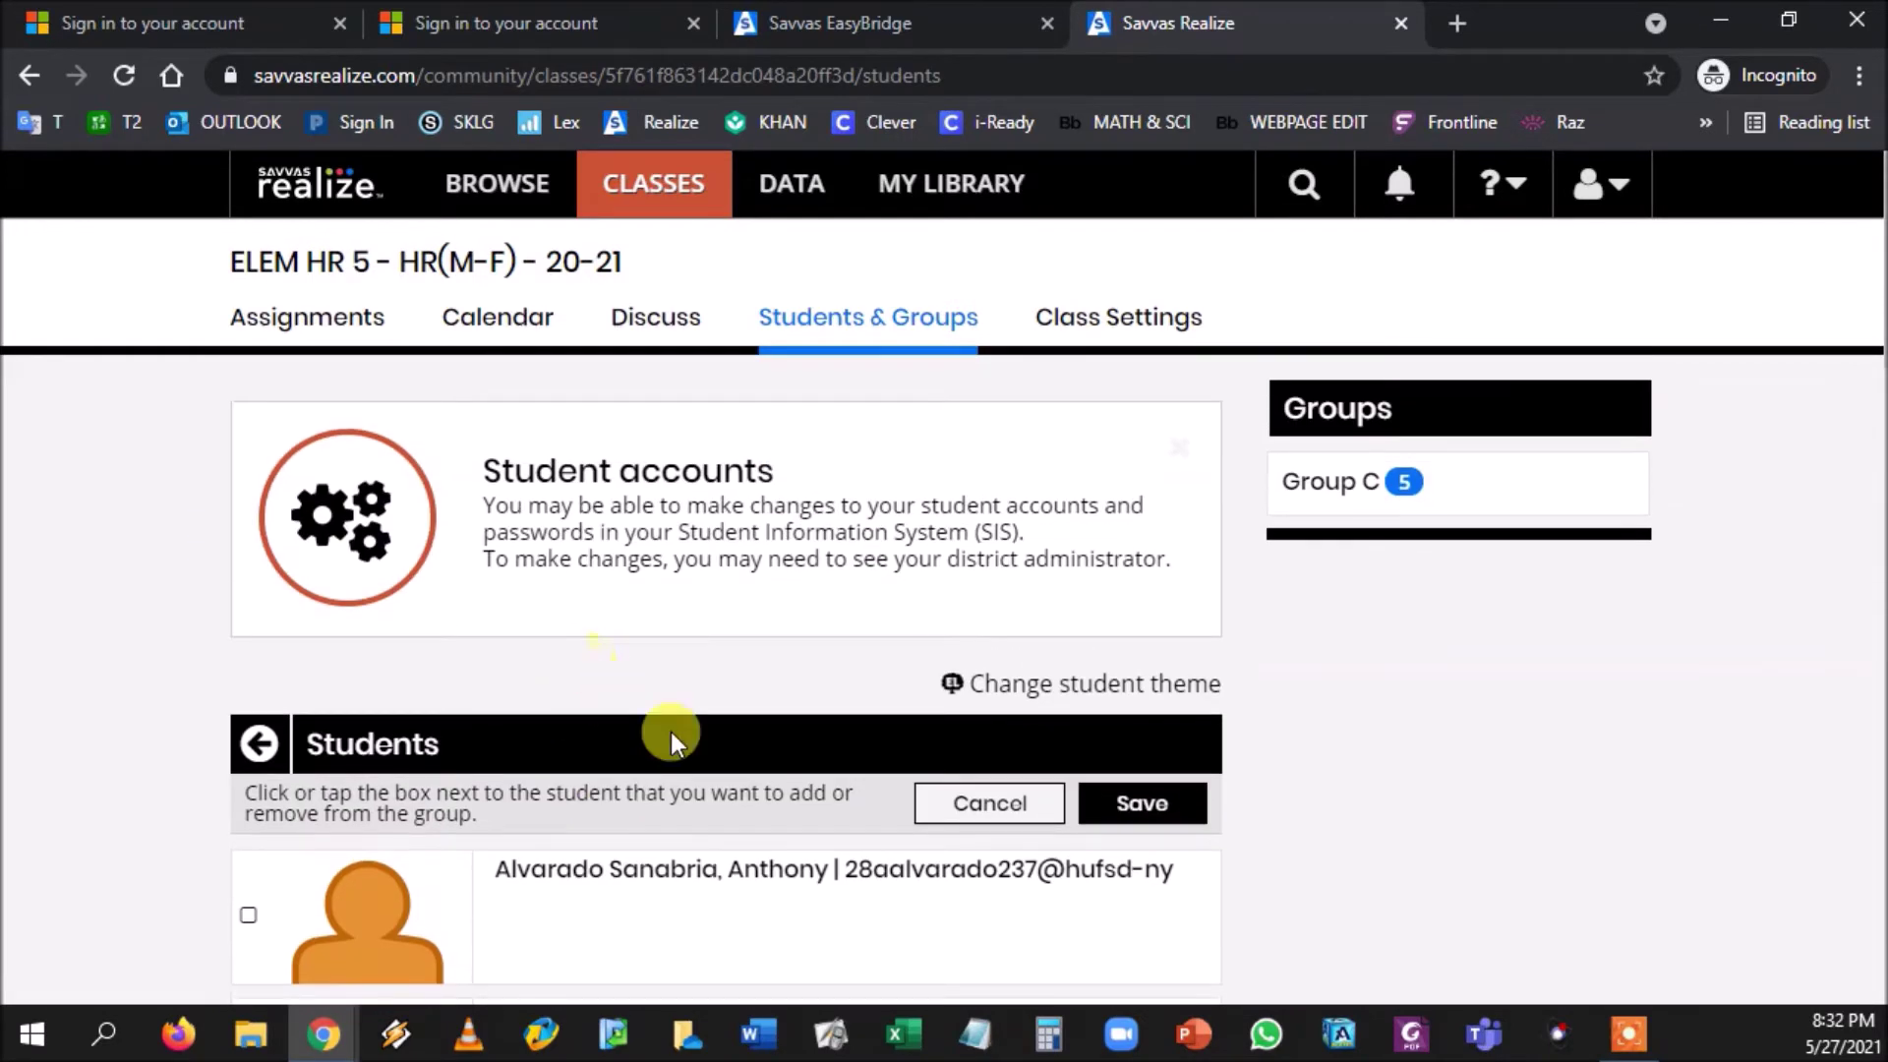
Step: Save Group C's five members and go back to the class Assignments page
{"action": "left_click", "coordinate": [1140, 802]}
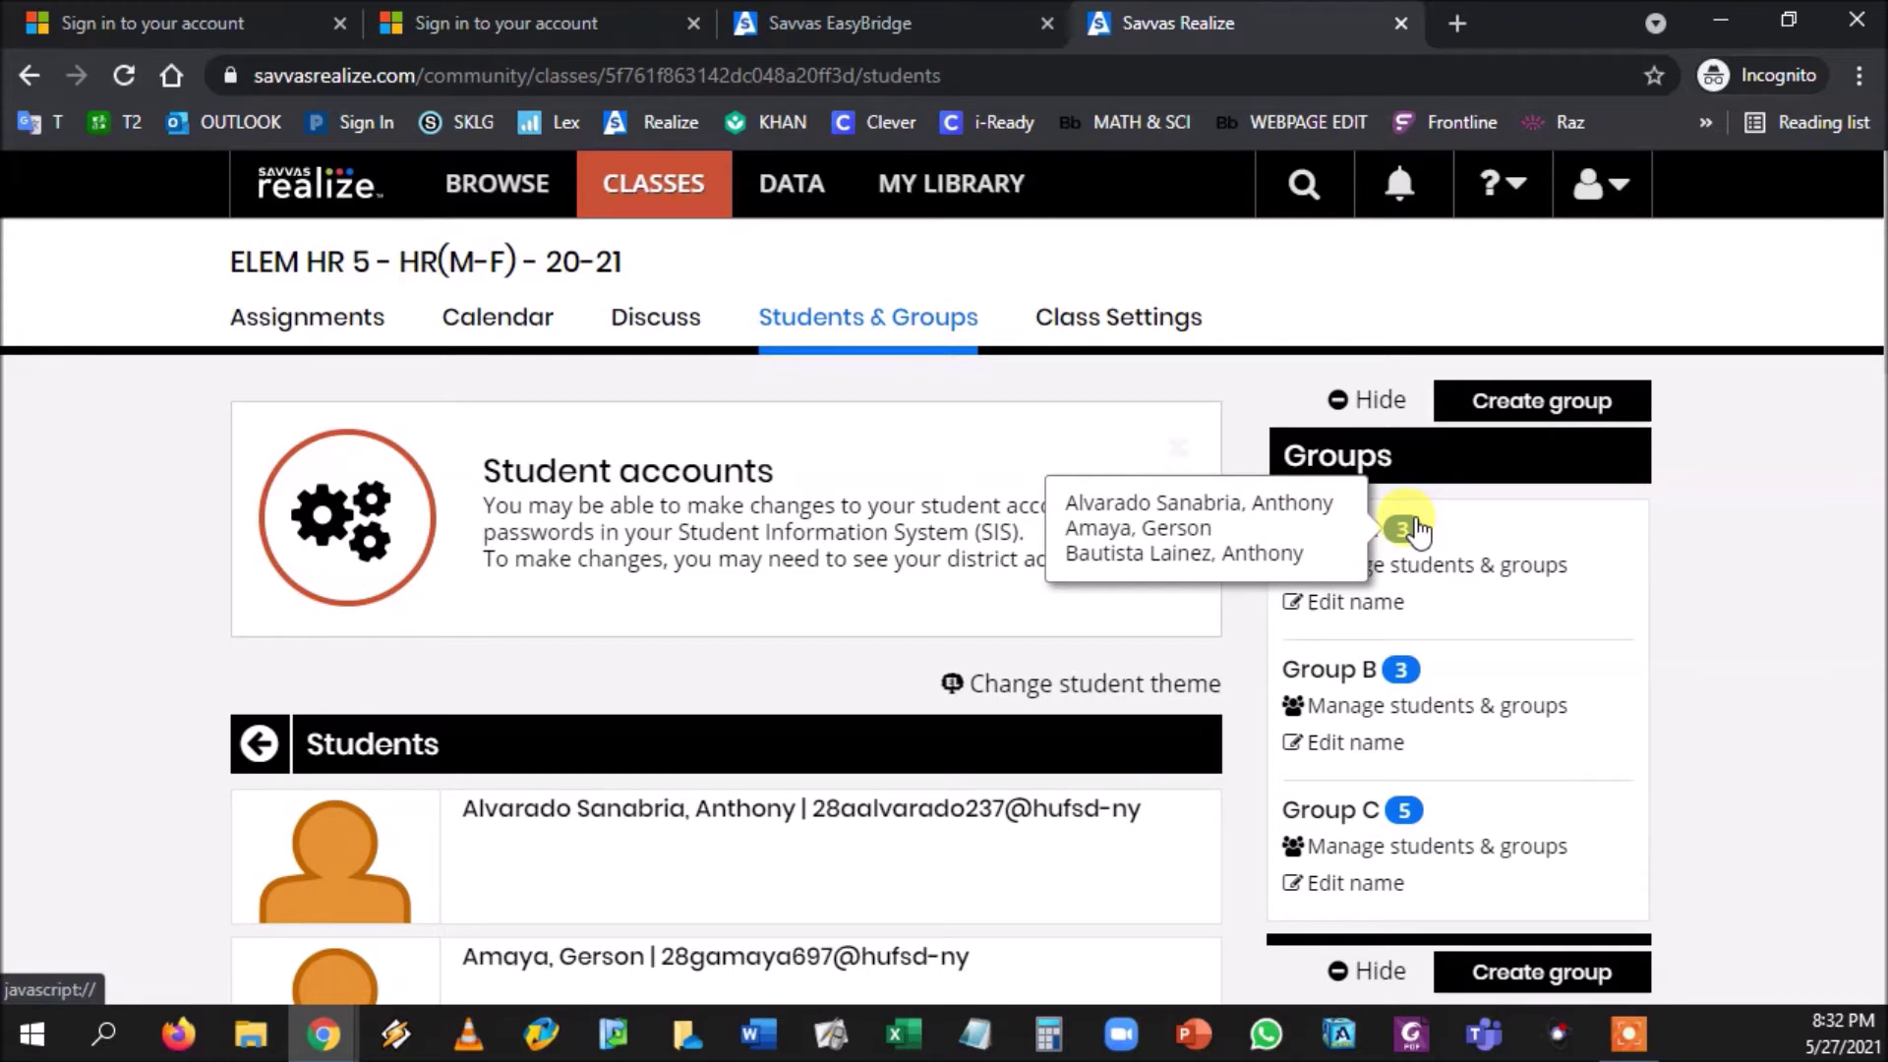
{"action": "mouse_move", "coordinate": [1403, 676]}
{"action": "mouse_move", "coordinate": [1406, 808]}
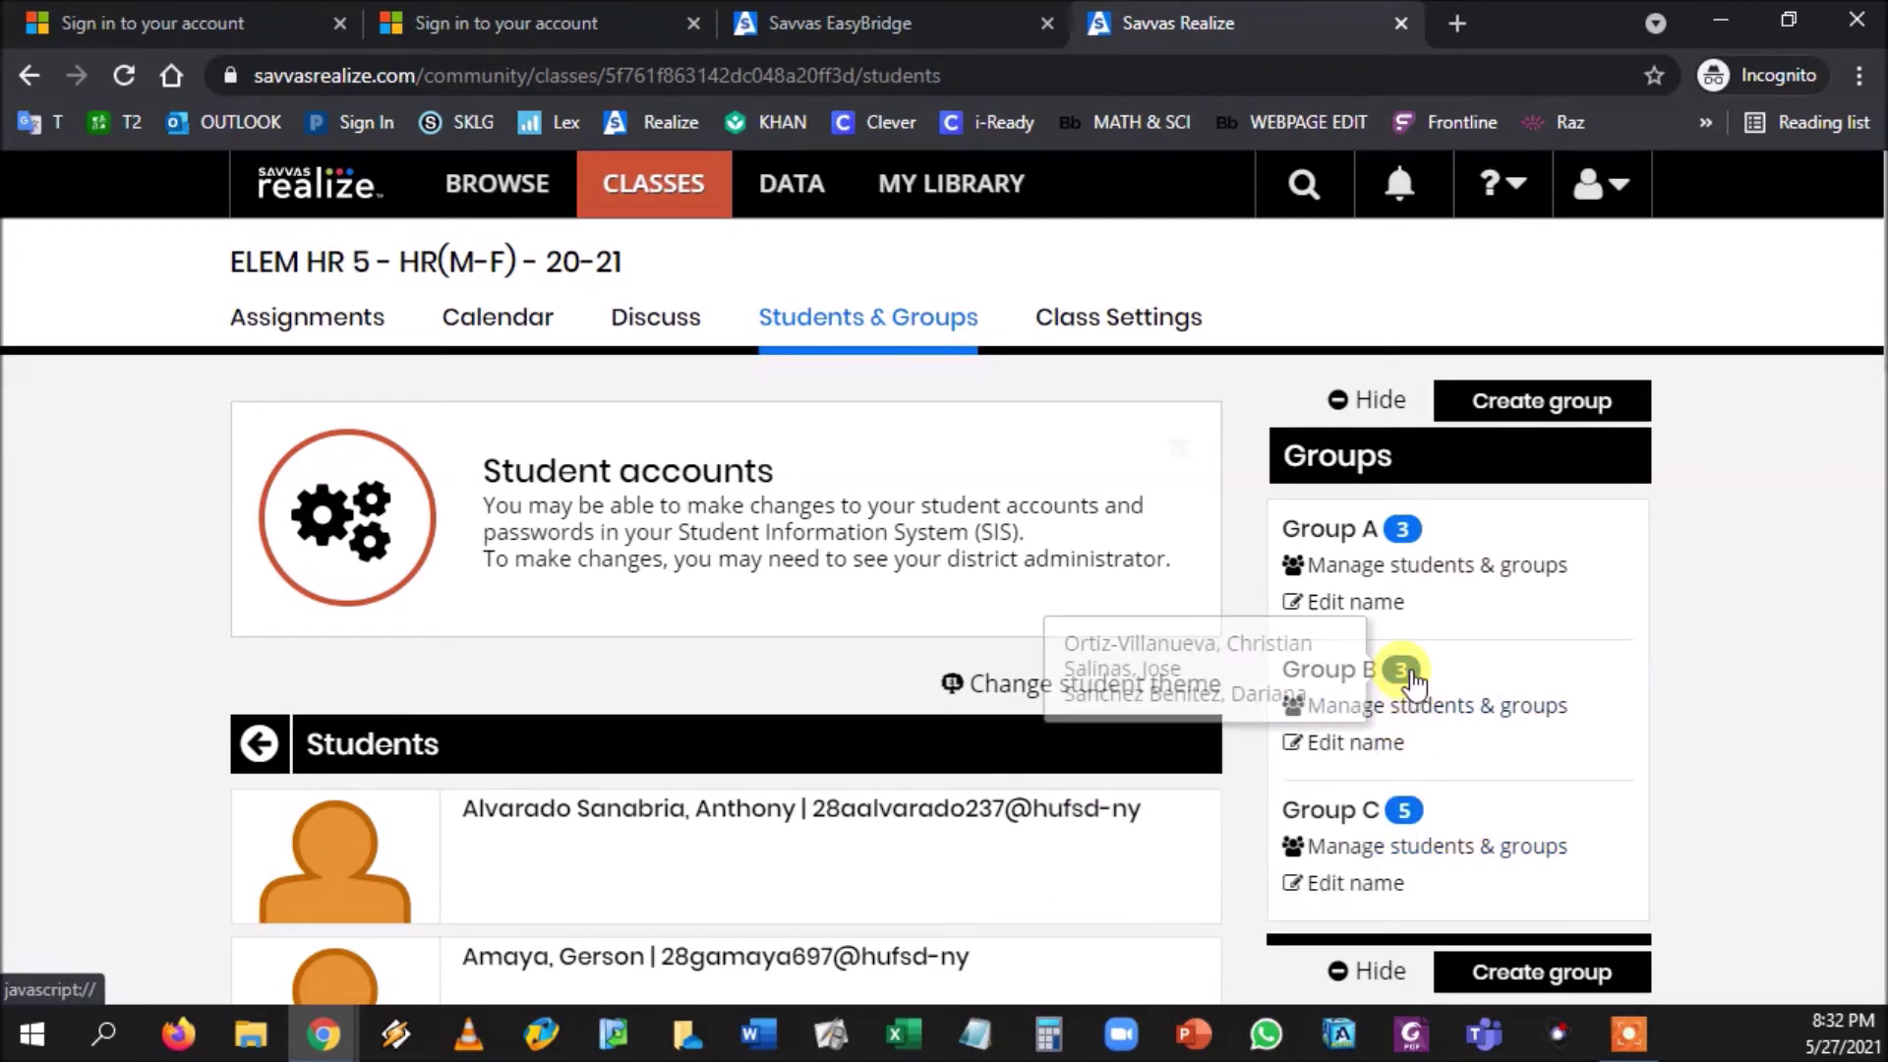
{"action": "mouse_move", "coordinate": [1408, 531]}
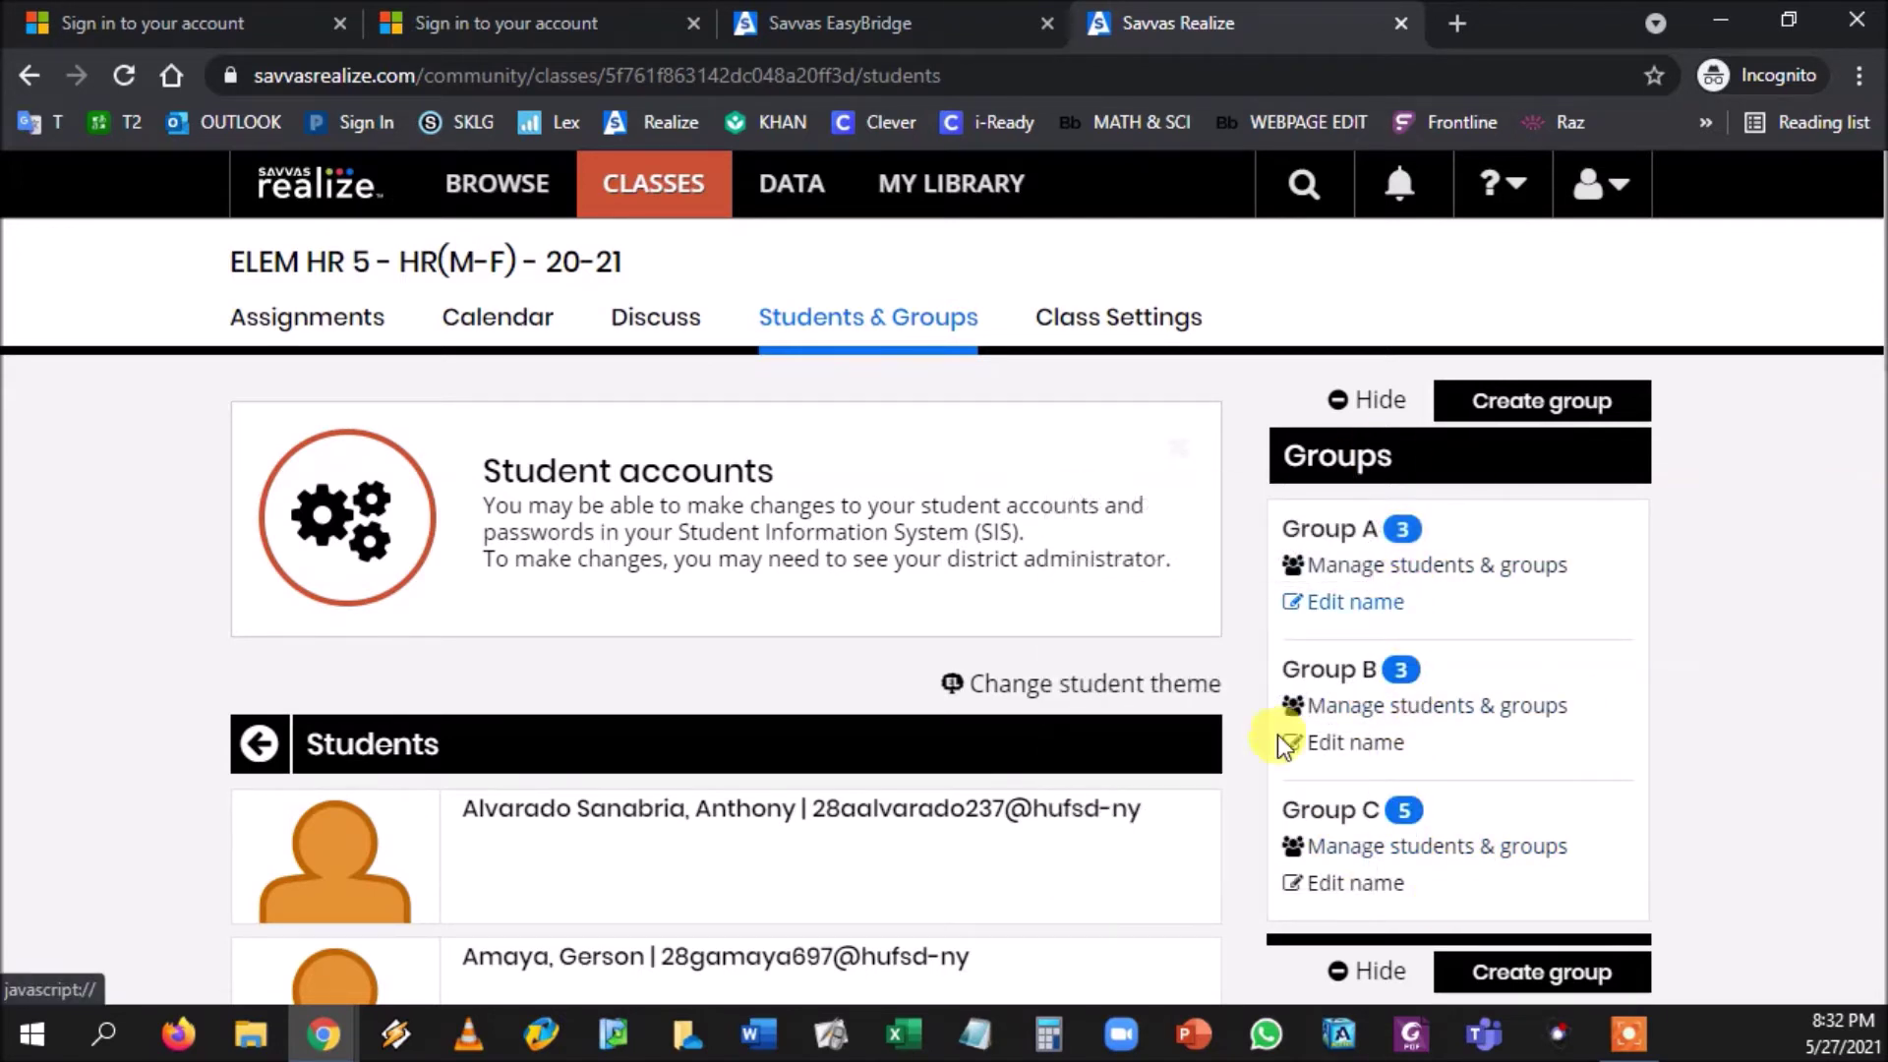
{"action": "left_click", "coordinate": [295, 320]}
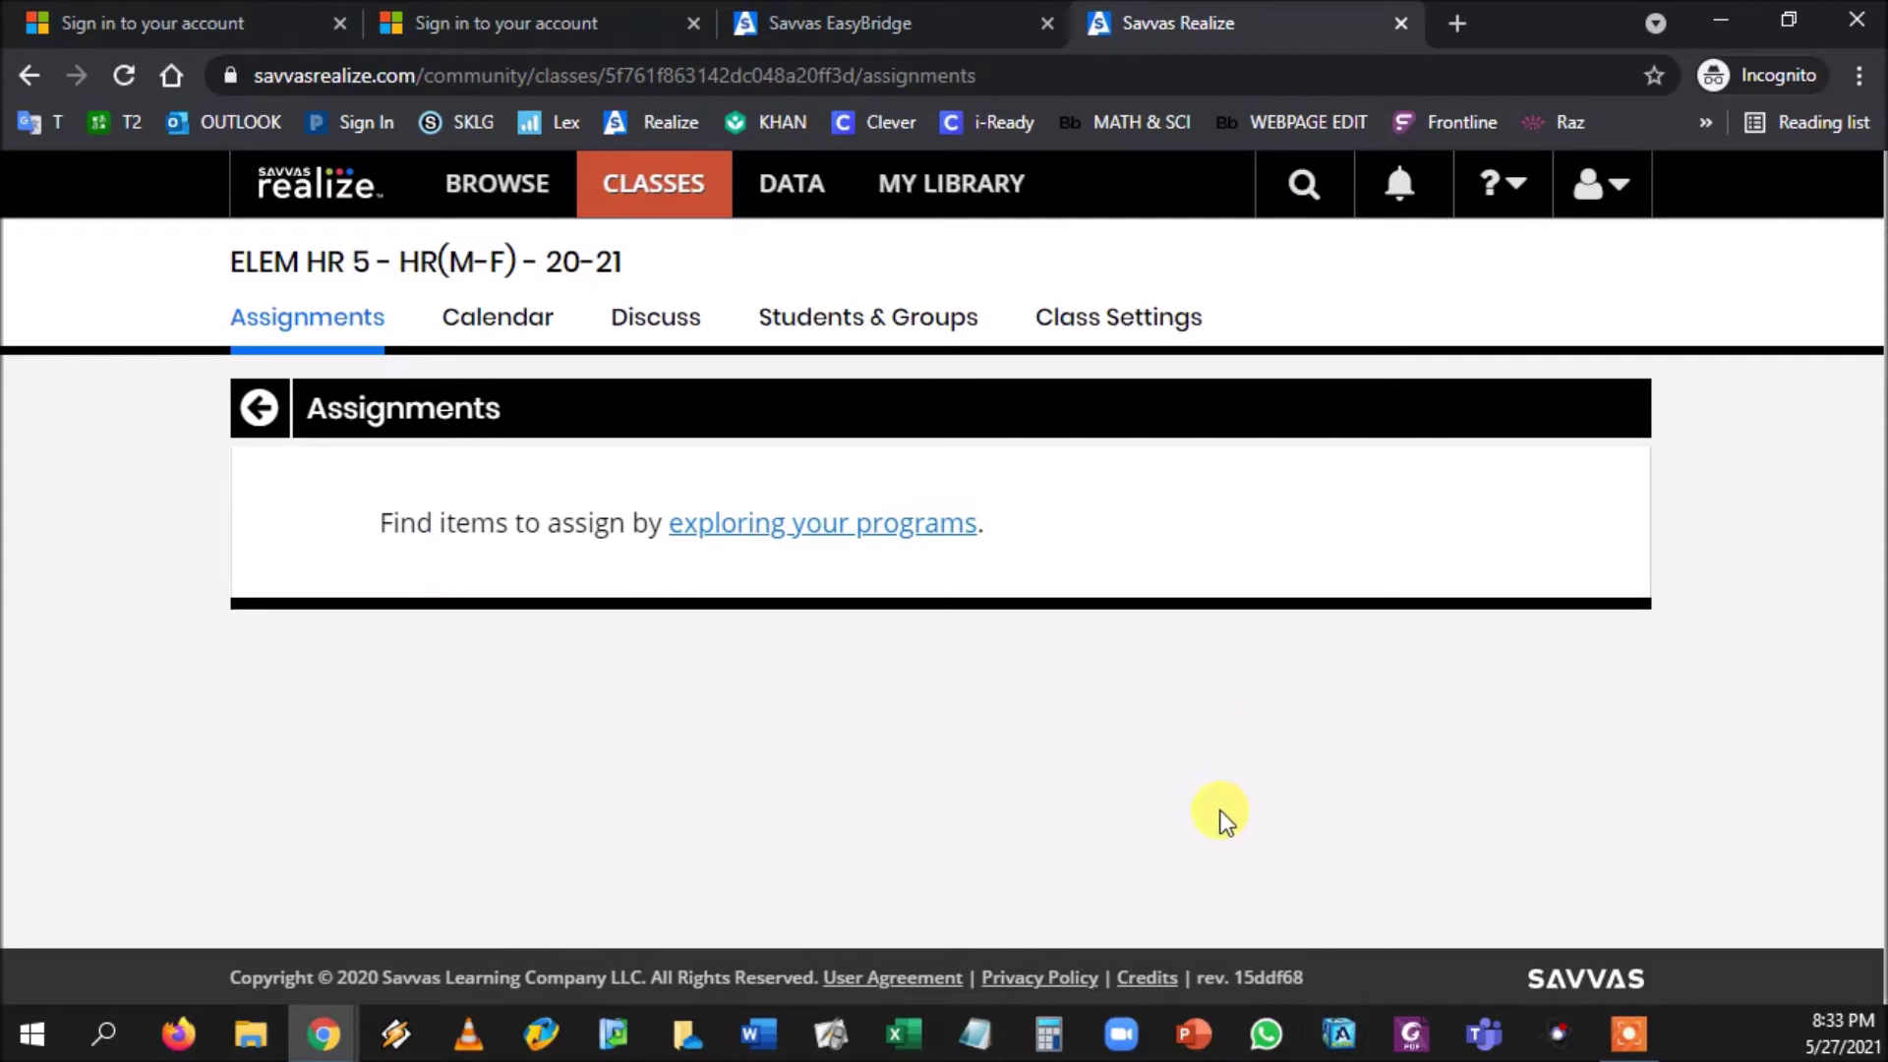
Step: From the Realize home page, choose Create assignments and open ReadyGEN 2016 Common Core Grade 5
{"action": "left_click", "coordinate": [325, 212]}
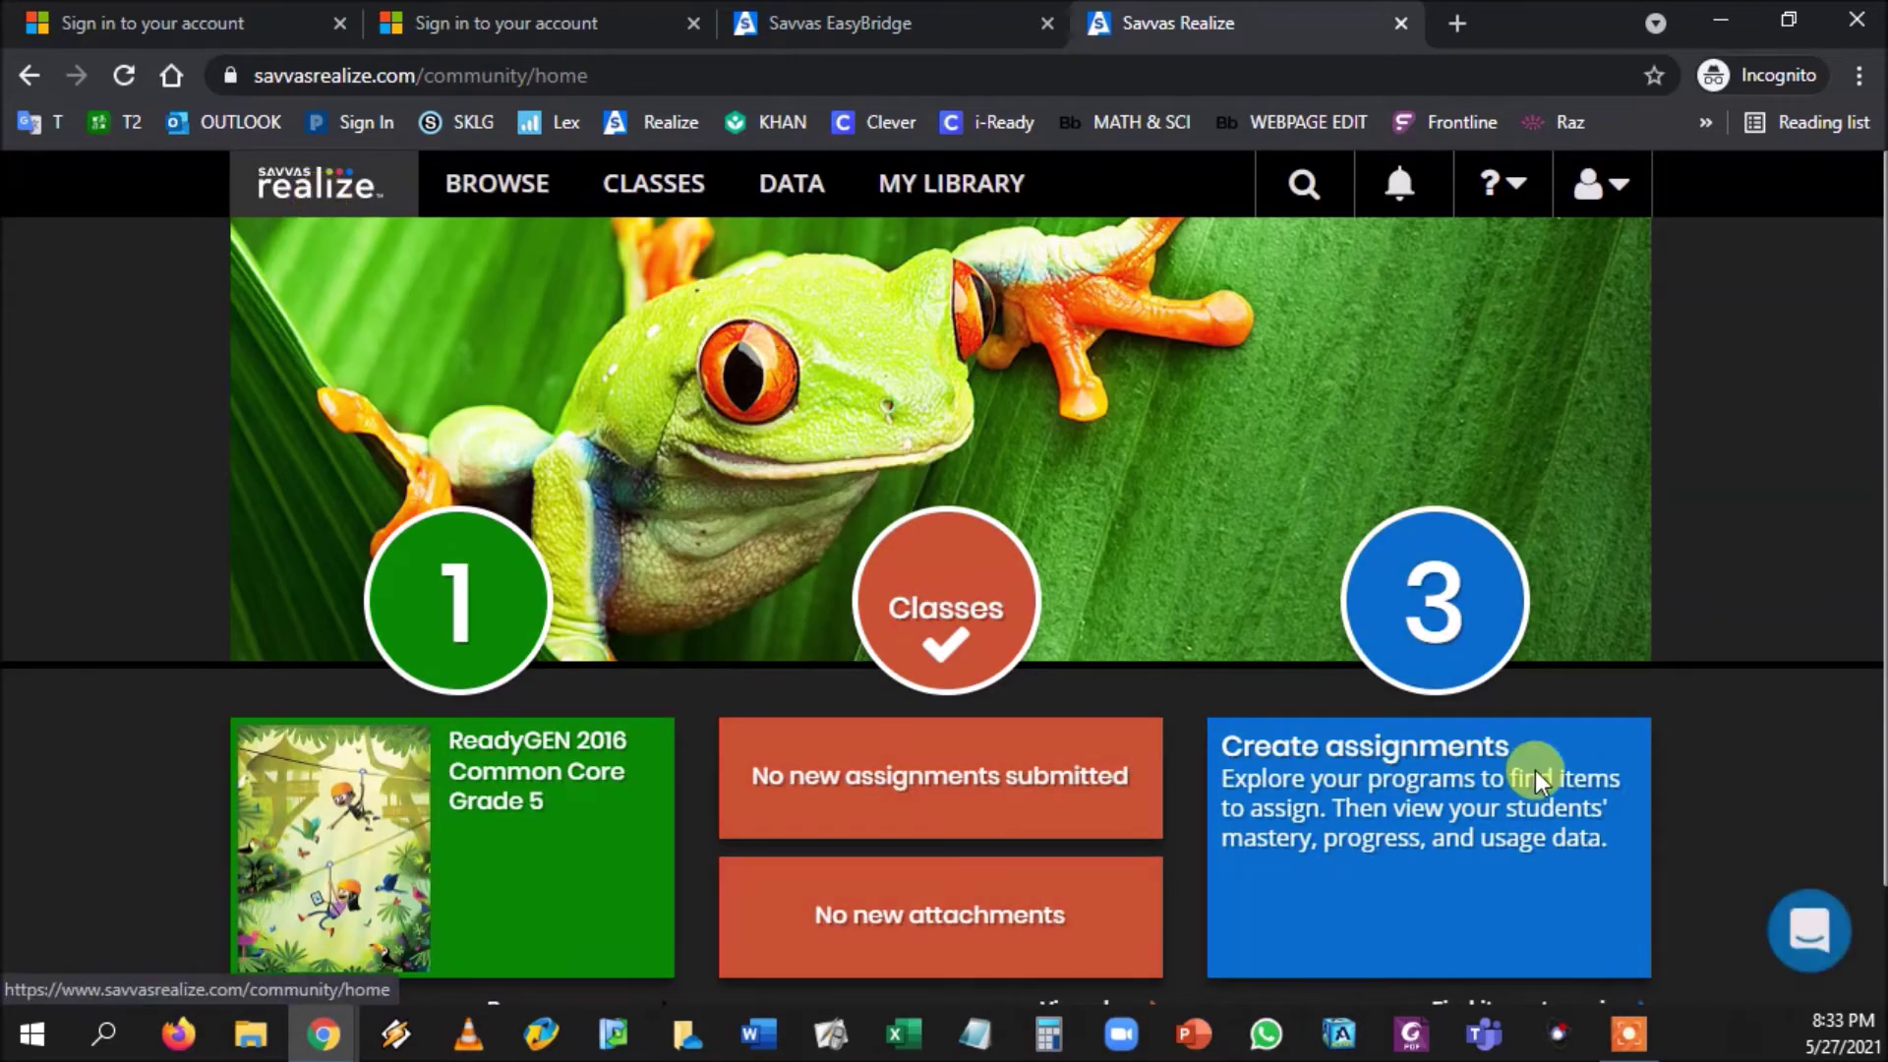
{"action": "scroll", "coordinate": [1383, 876], "scroll_direction": "down", "scroll_amount": 2}
{"action": "left_click", "coordinate": [1531, 873]}
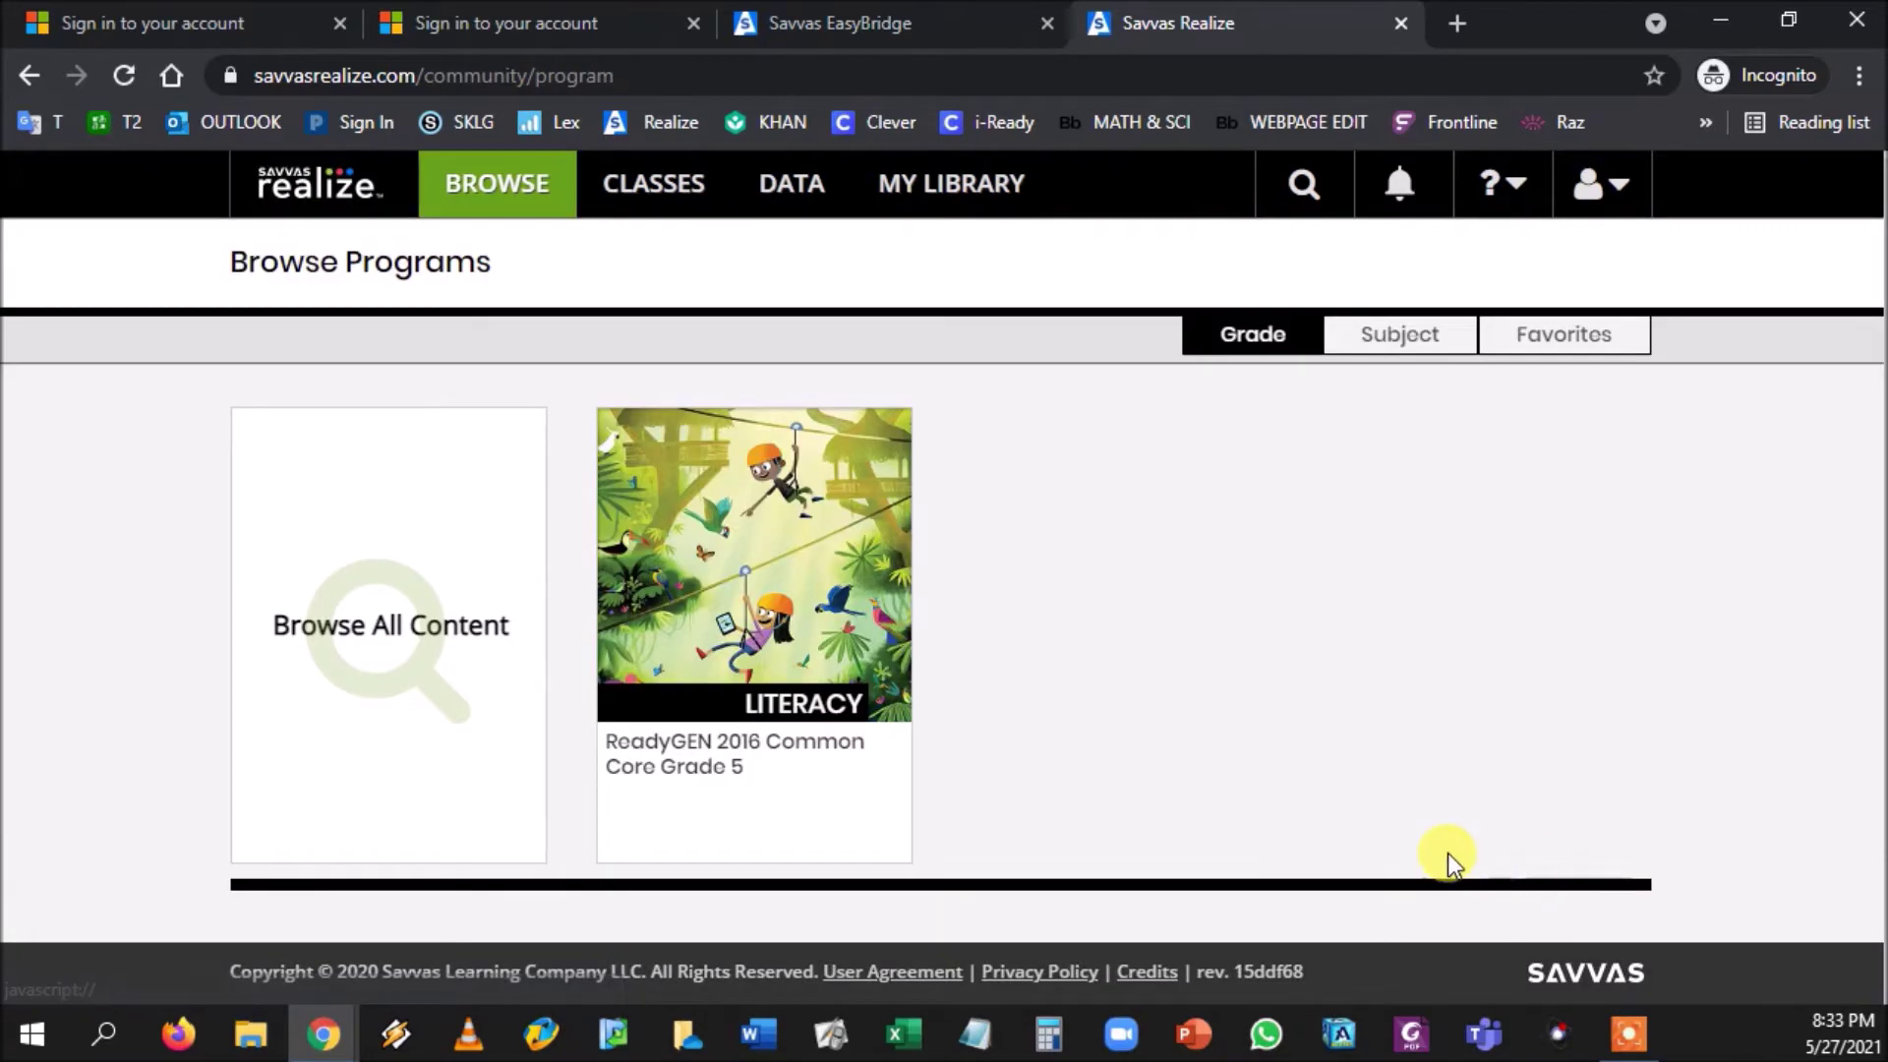
{"action": "left_click", "coordinate": [775, 566]}
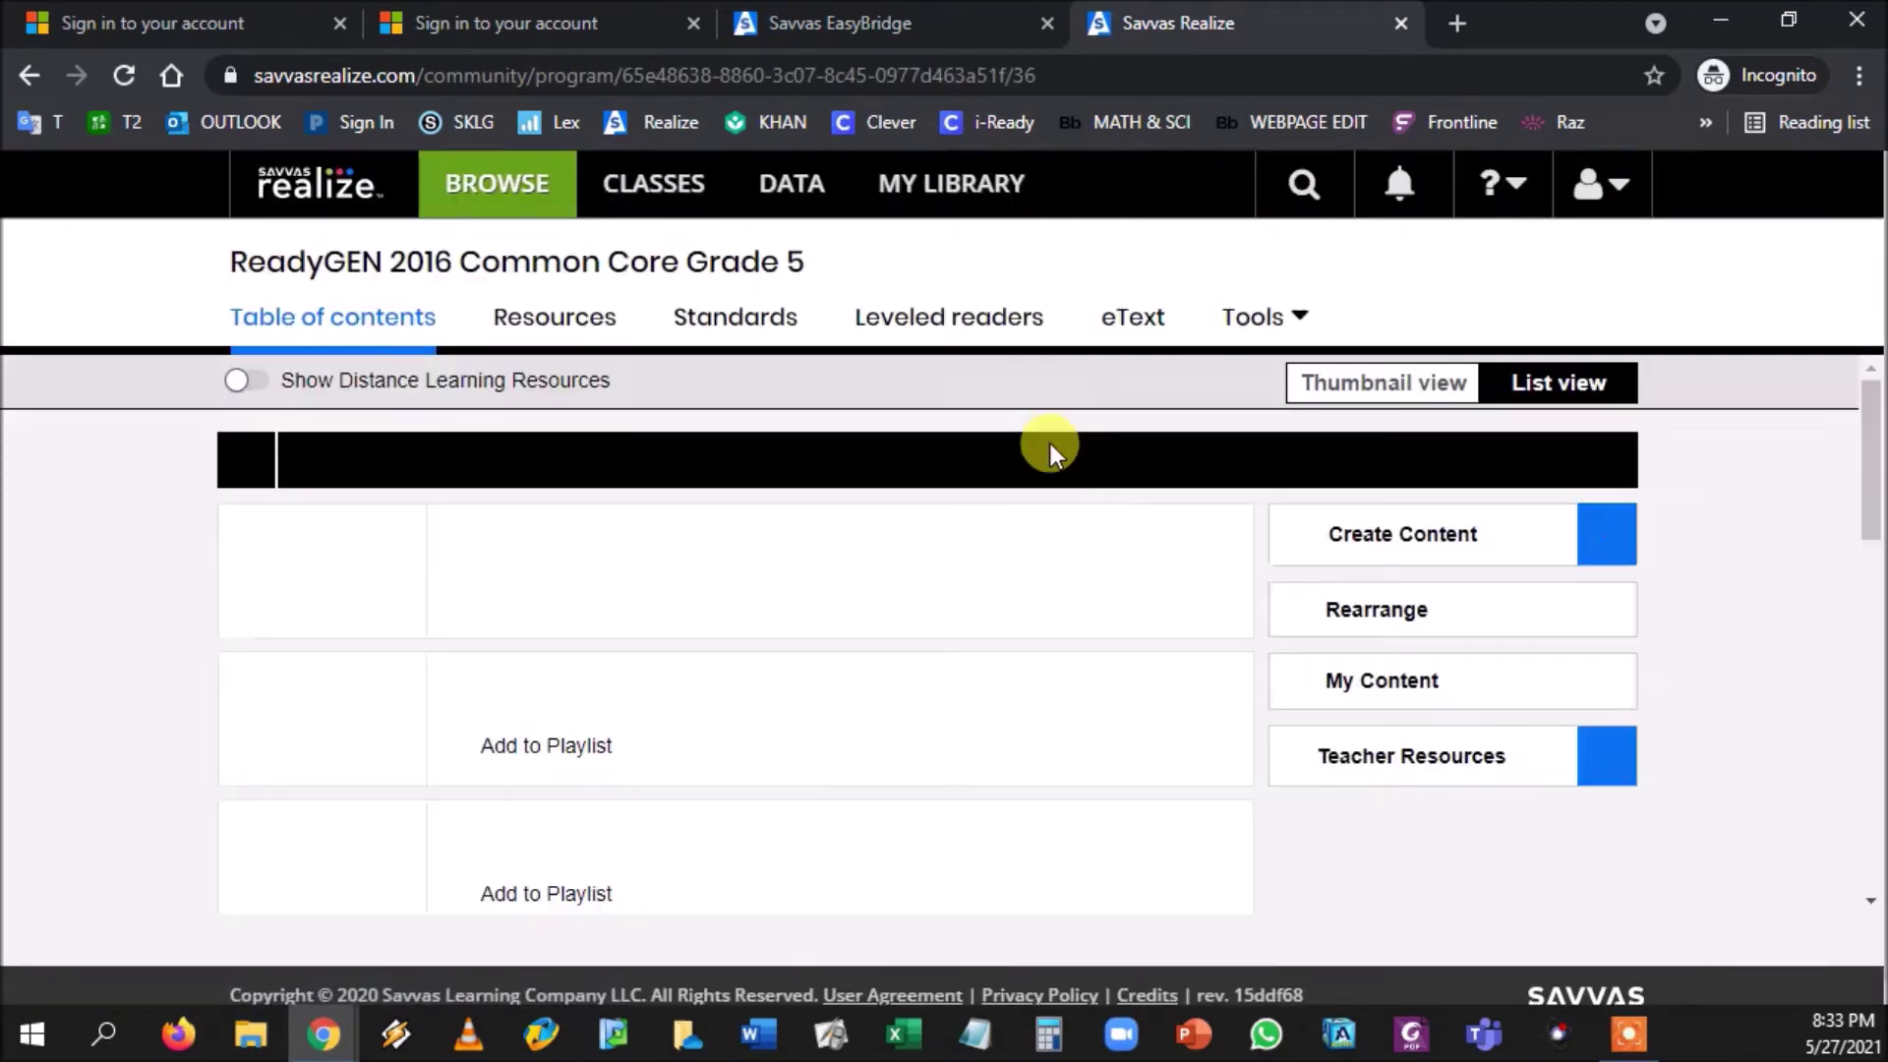
{"action": "scroll", "coordinate": [734, 640], "scroll_direction": "down", "scroll_amount": 5}
{"action": "scroll", "coordinate": [733, 647], "scroll_direction": "down", "scroll_amount": 1}
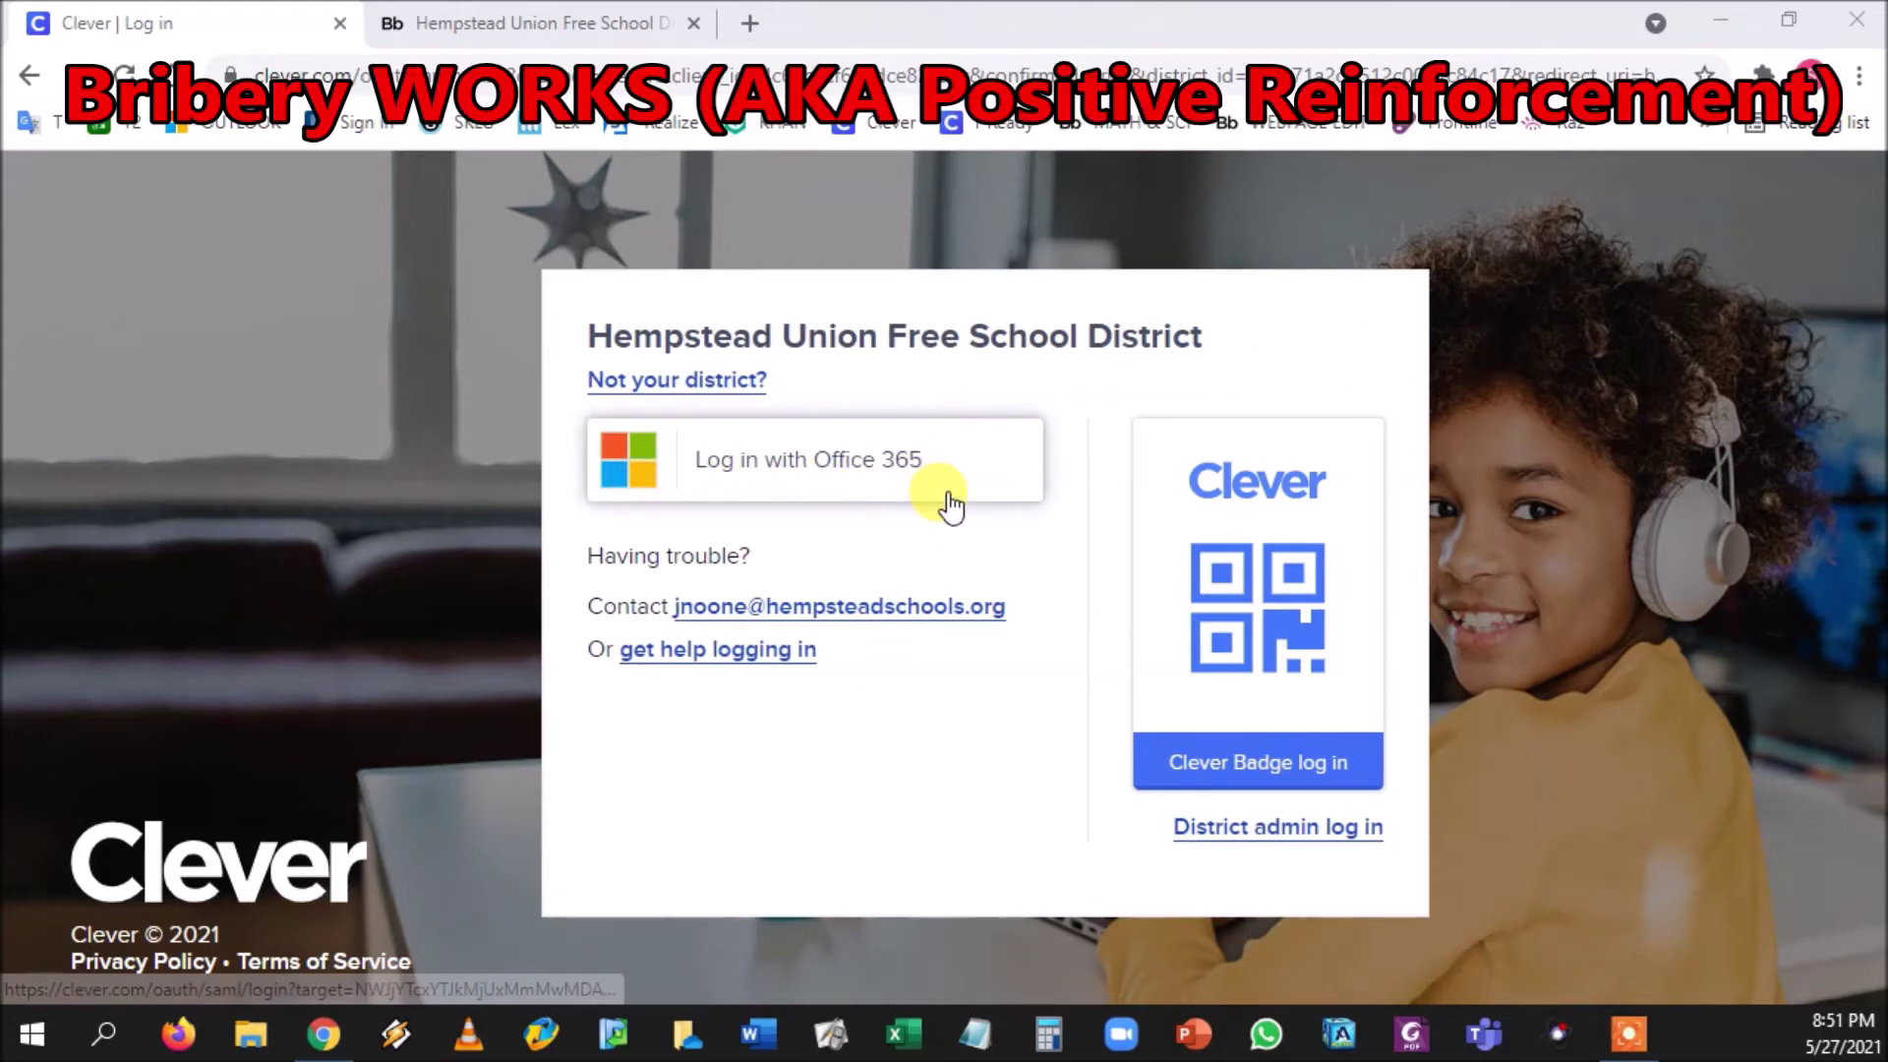
Step: Leave the Clever log-in page for the Hempstead Union Free School District homepage tab
{"action": "left_click_drag", "start_coordinate": [948, 500], "coordinate": [826, 476]}
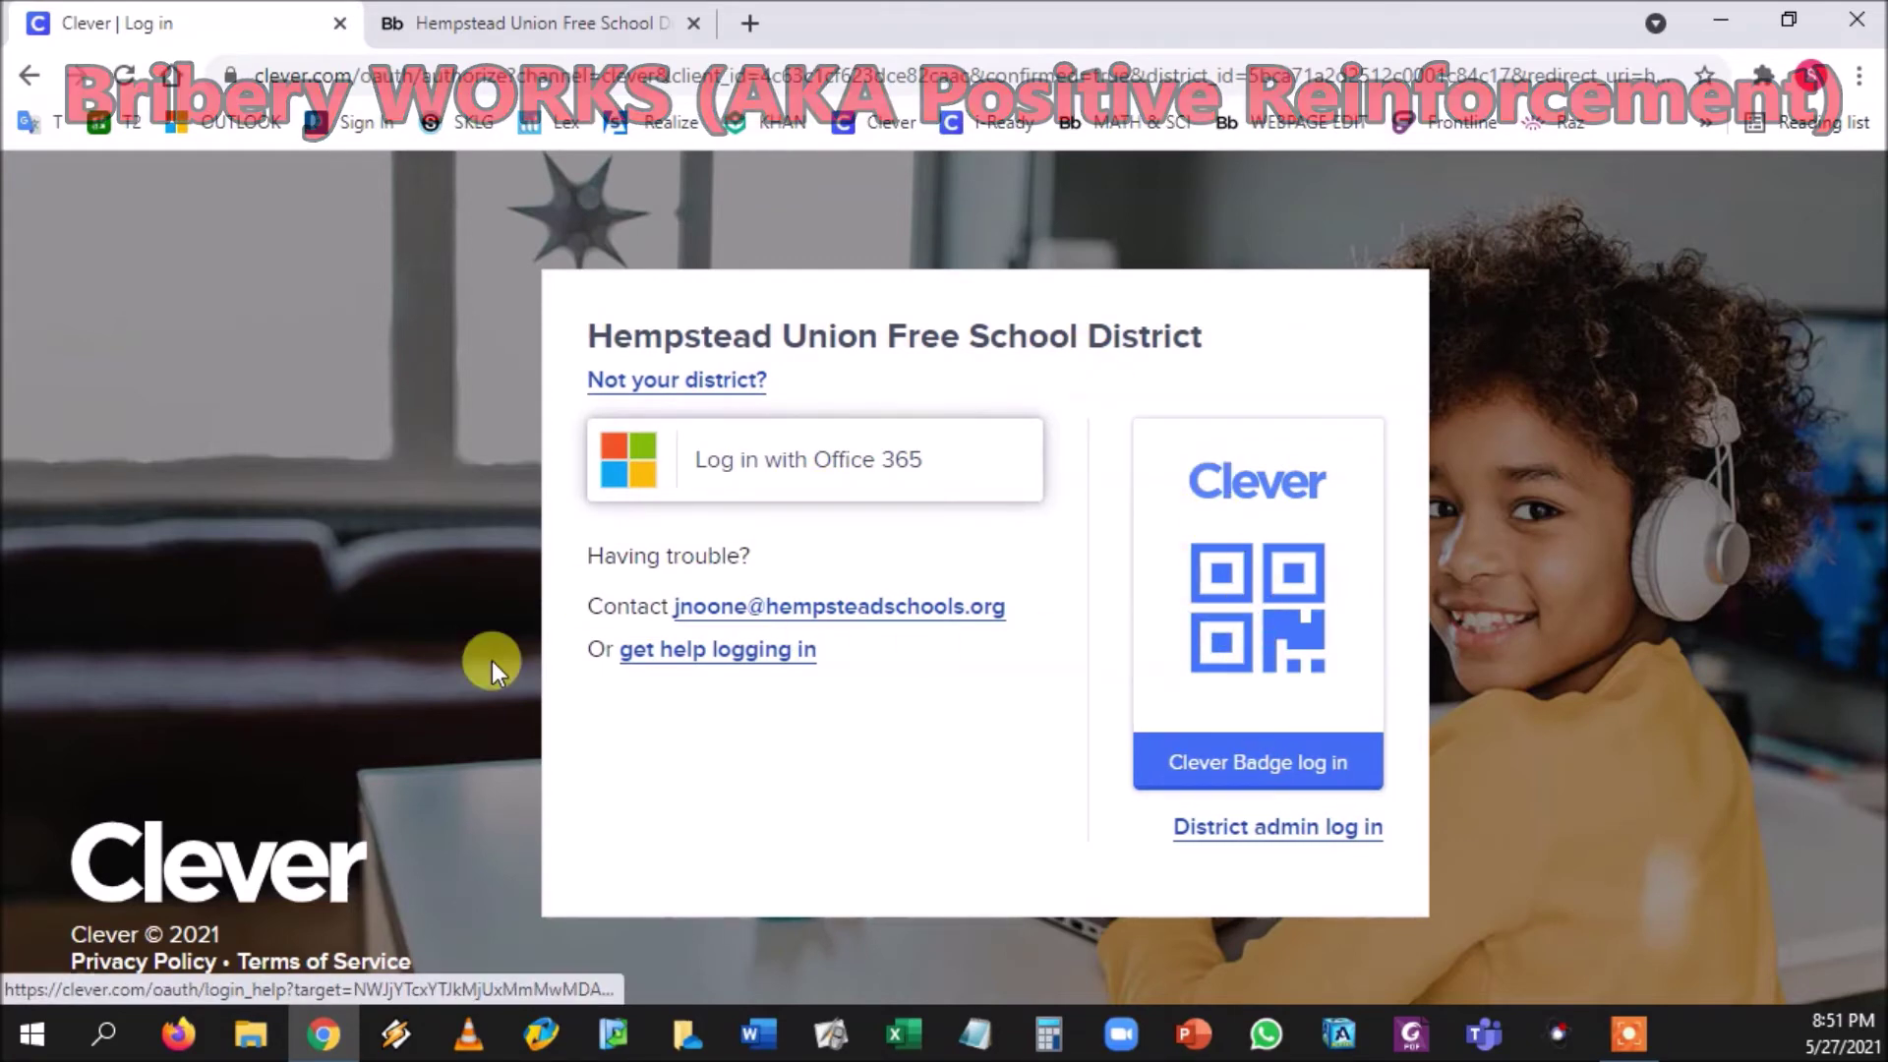
{"action": "left_click", "coordinate": [577, 24]}
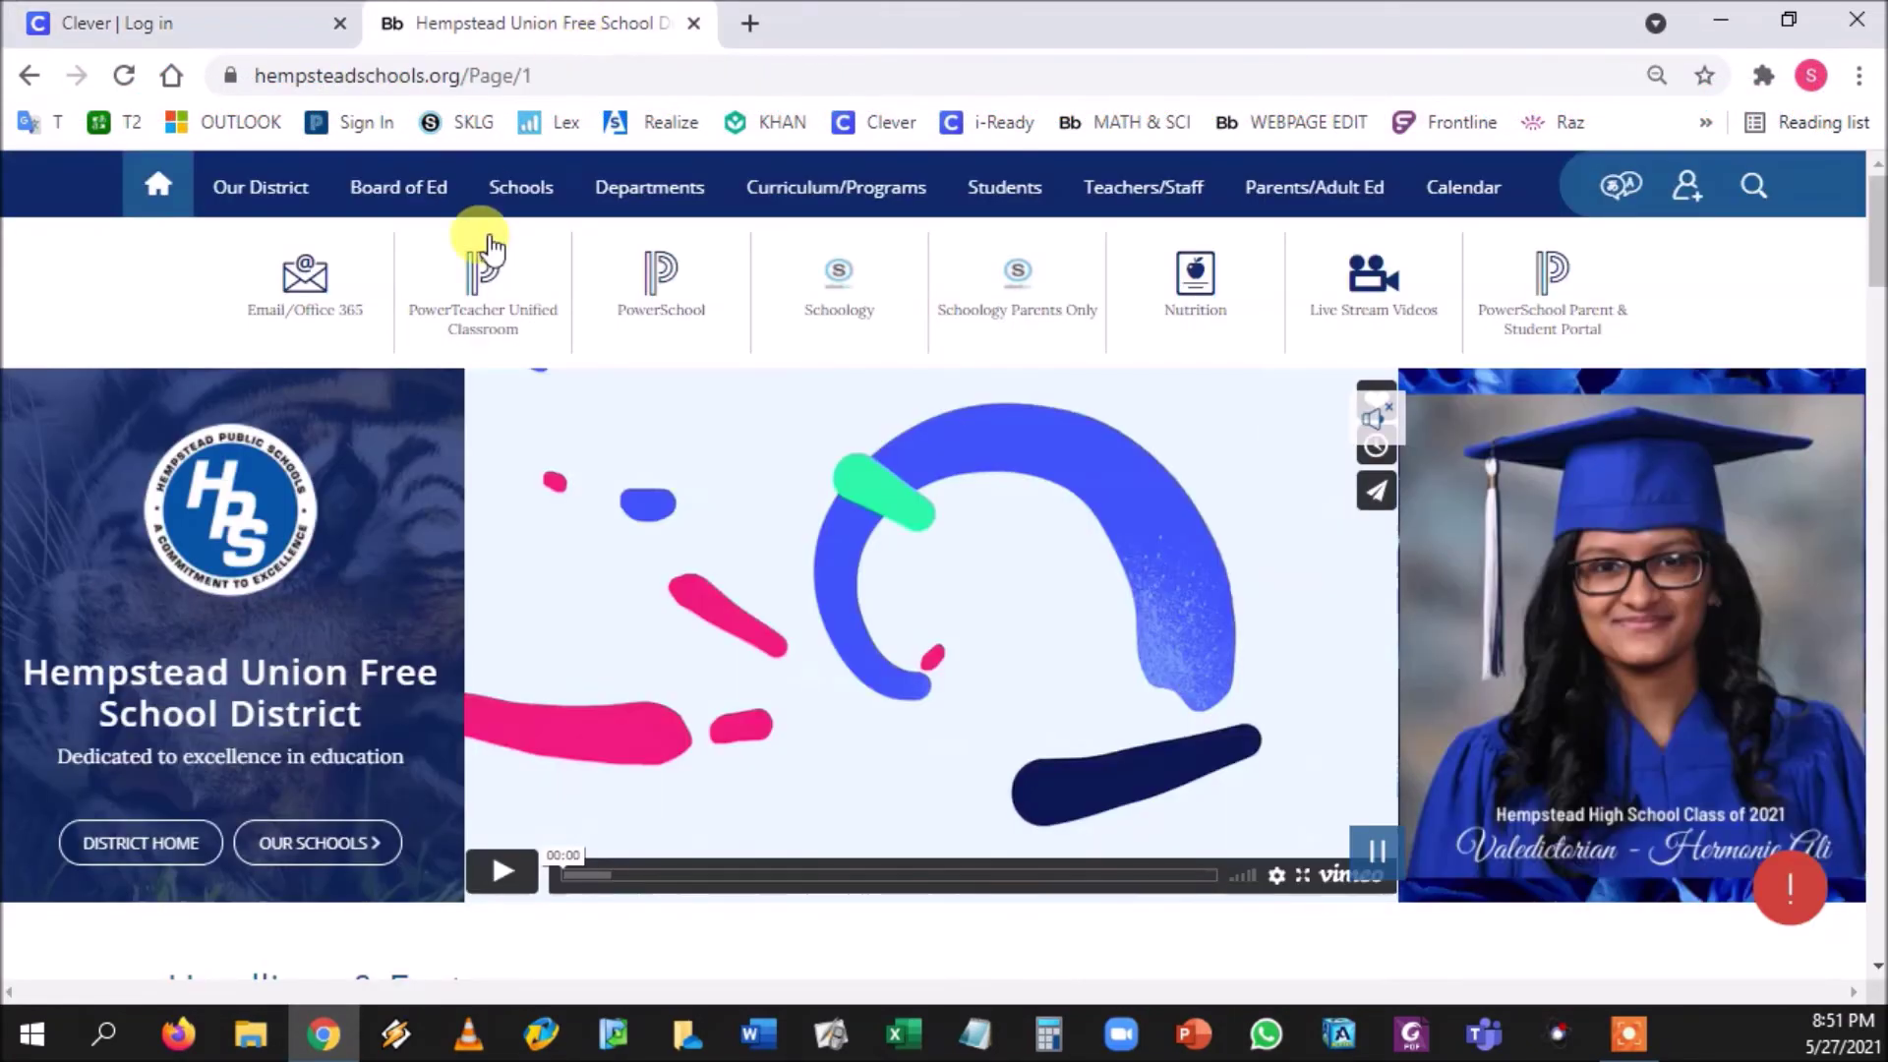
Step: Try the district's Email/Office 365 and Schoology sign-in links, returning to the homepage
{"action": "left_click", "coordinate": [352, 315]}
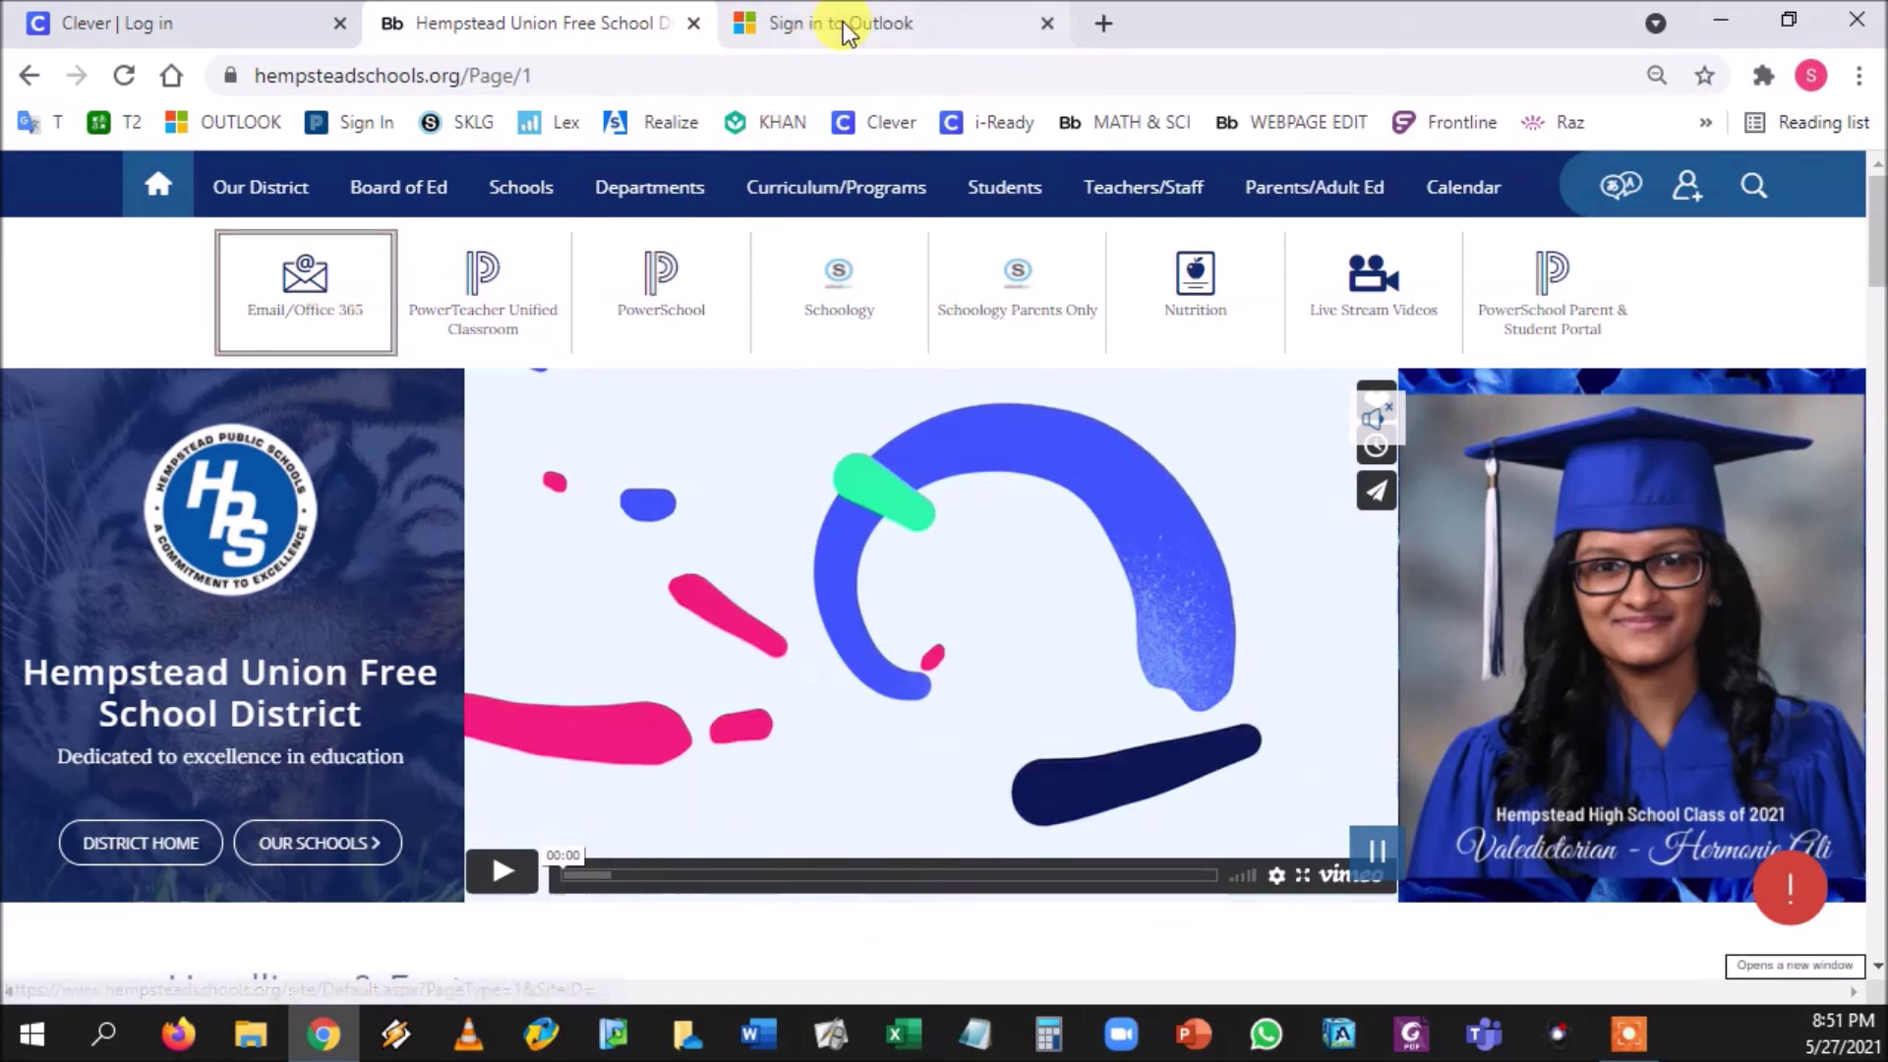
{"action": "left_click", "coordinate": [840, 23]}
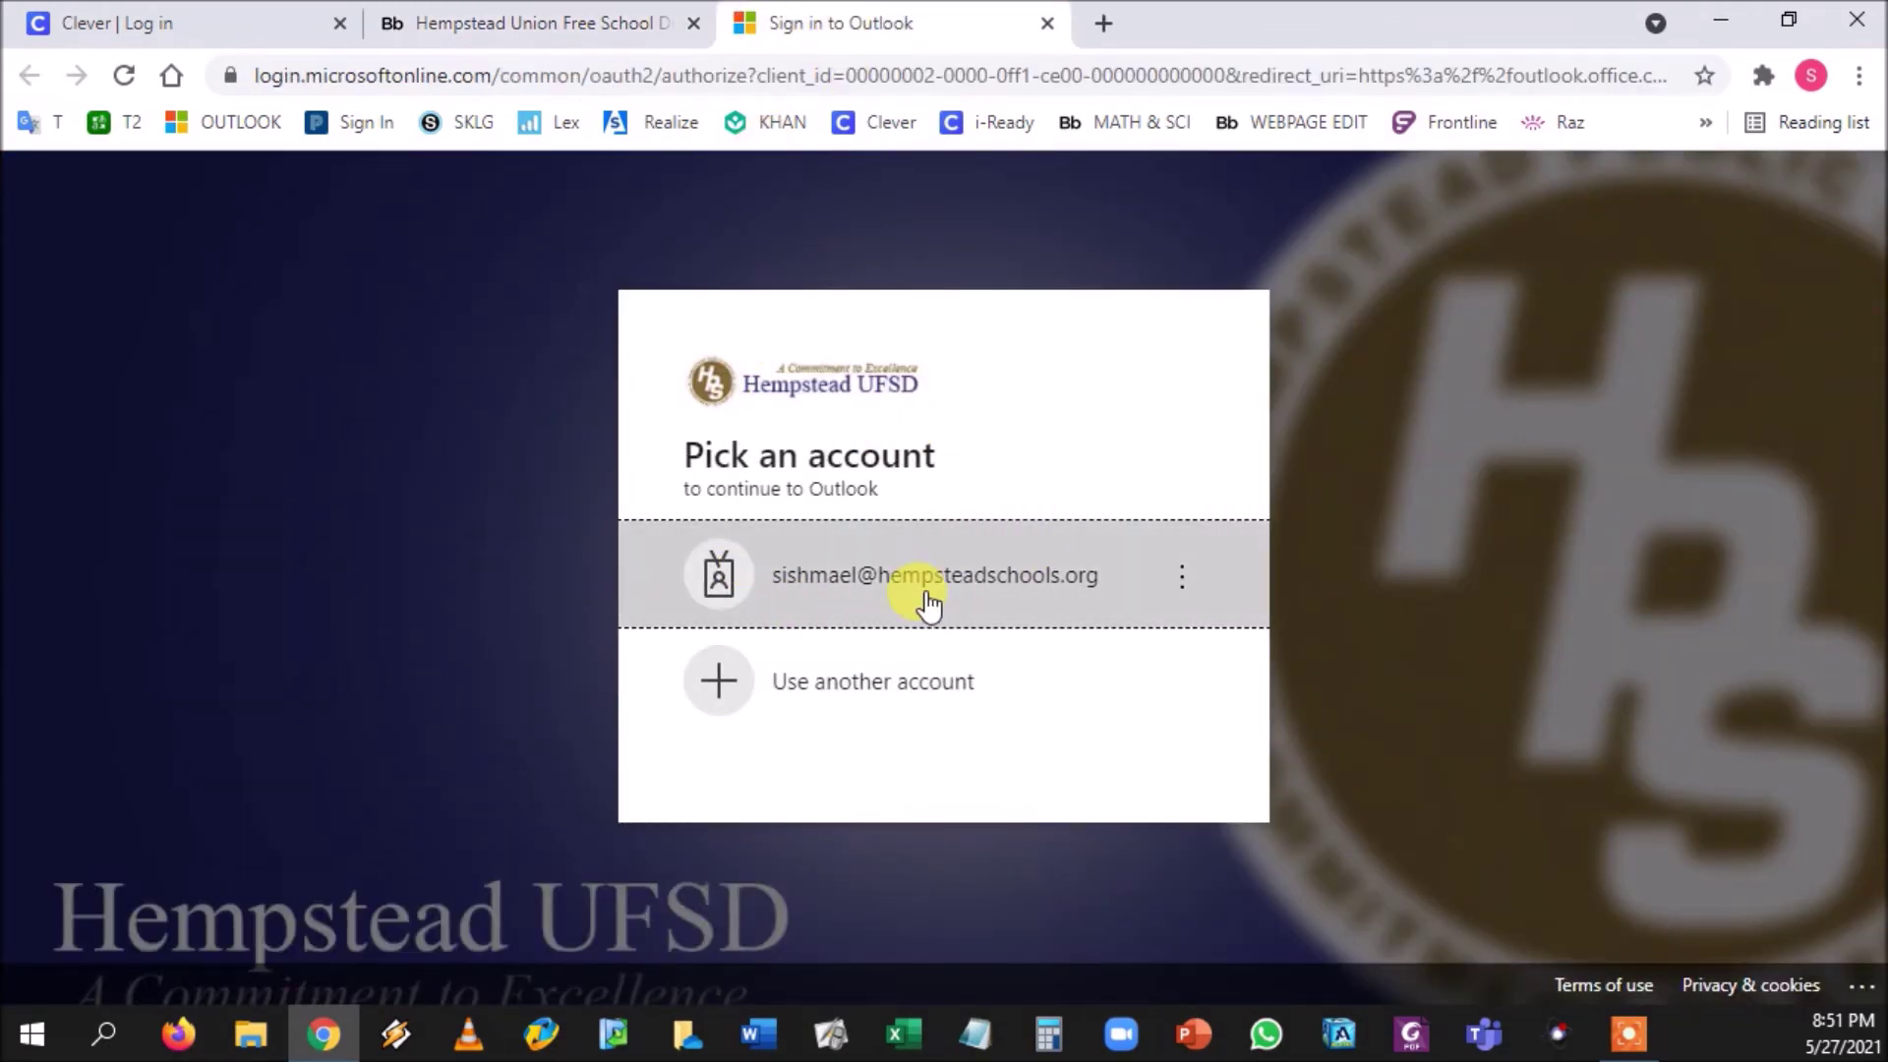
{"action": "left_click", "coordinate": [536, 24]}
{"action": "left_click", "coordinate": [821, 295]}
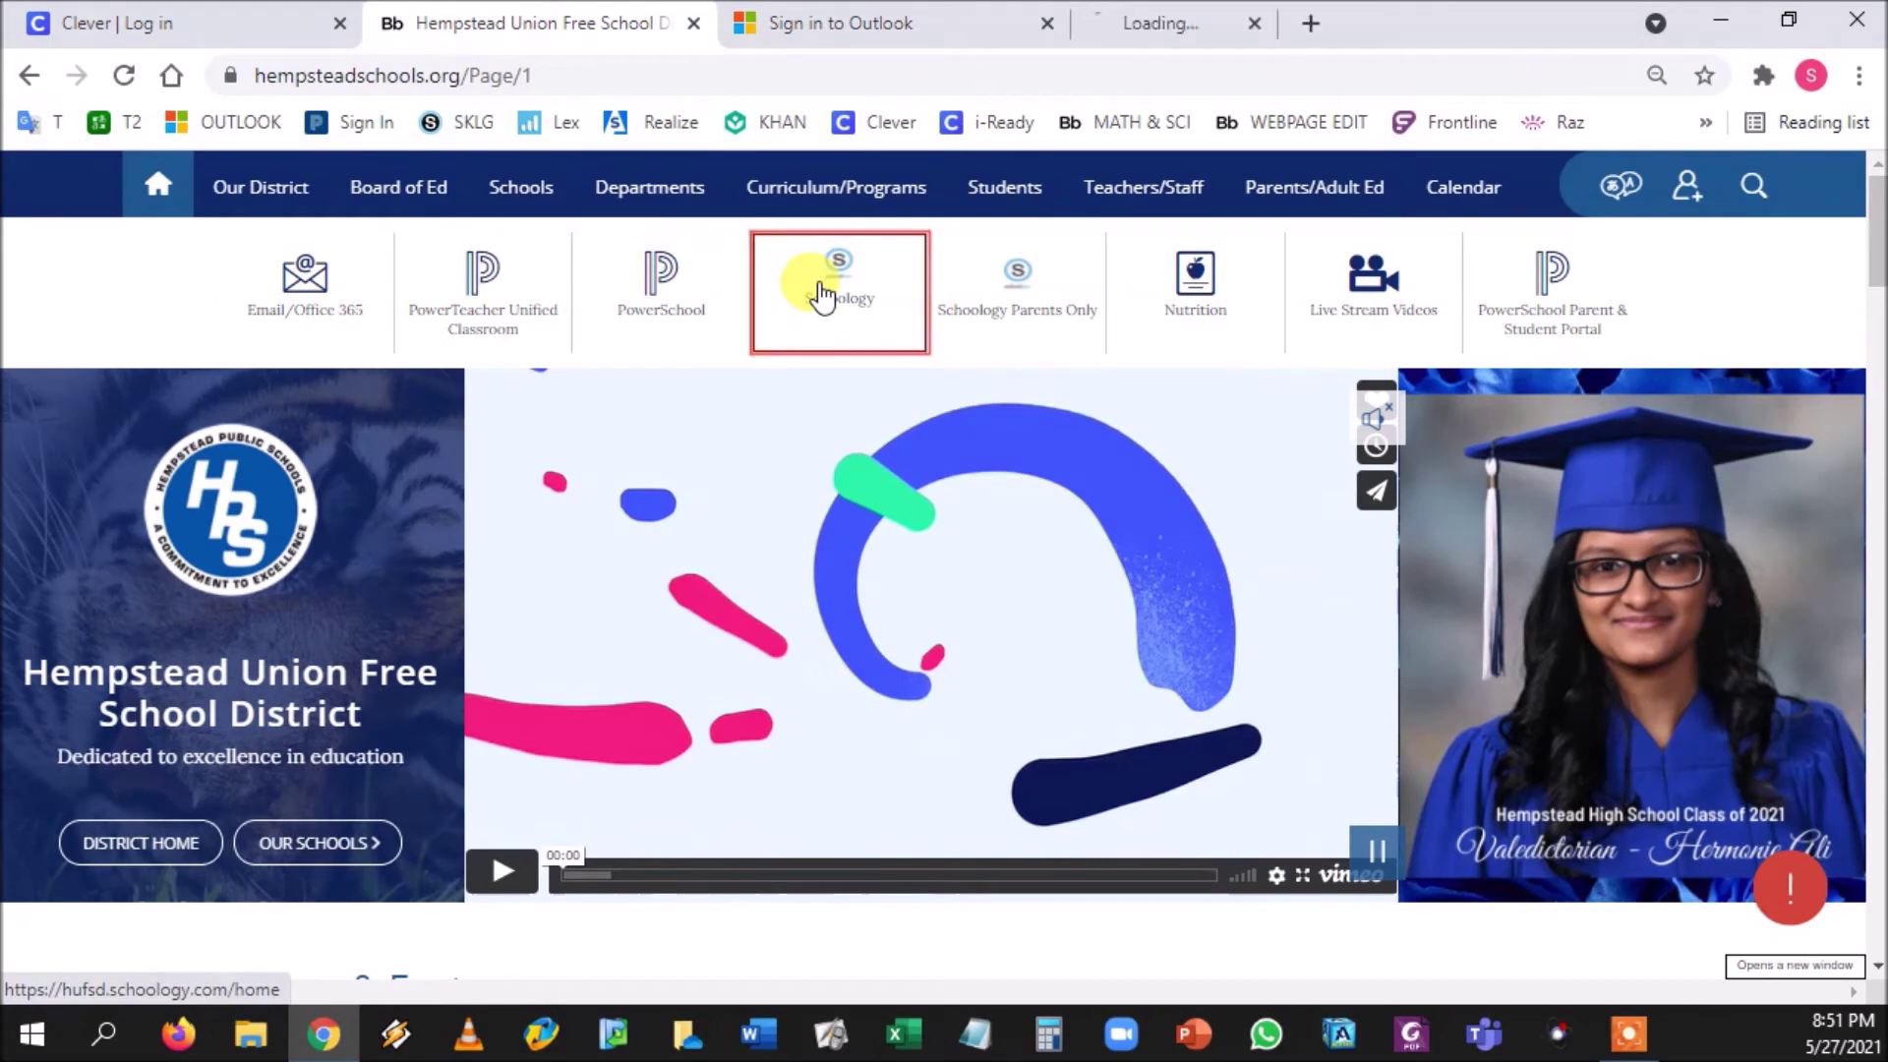
{"action": "left_click", "coordinate": [1229, 27]}
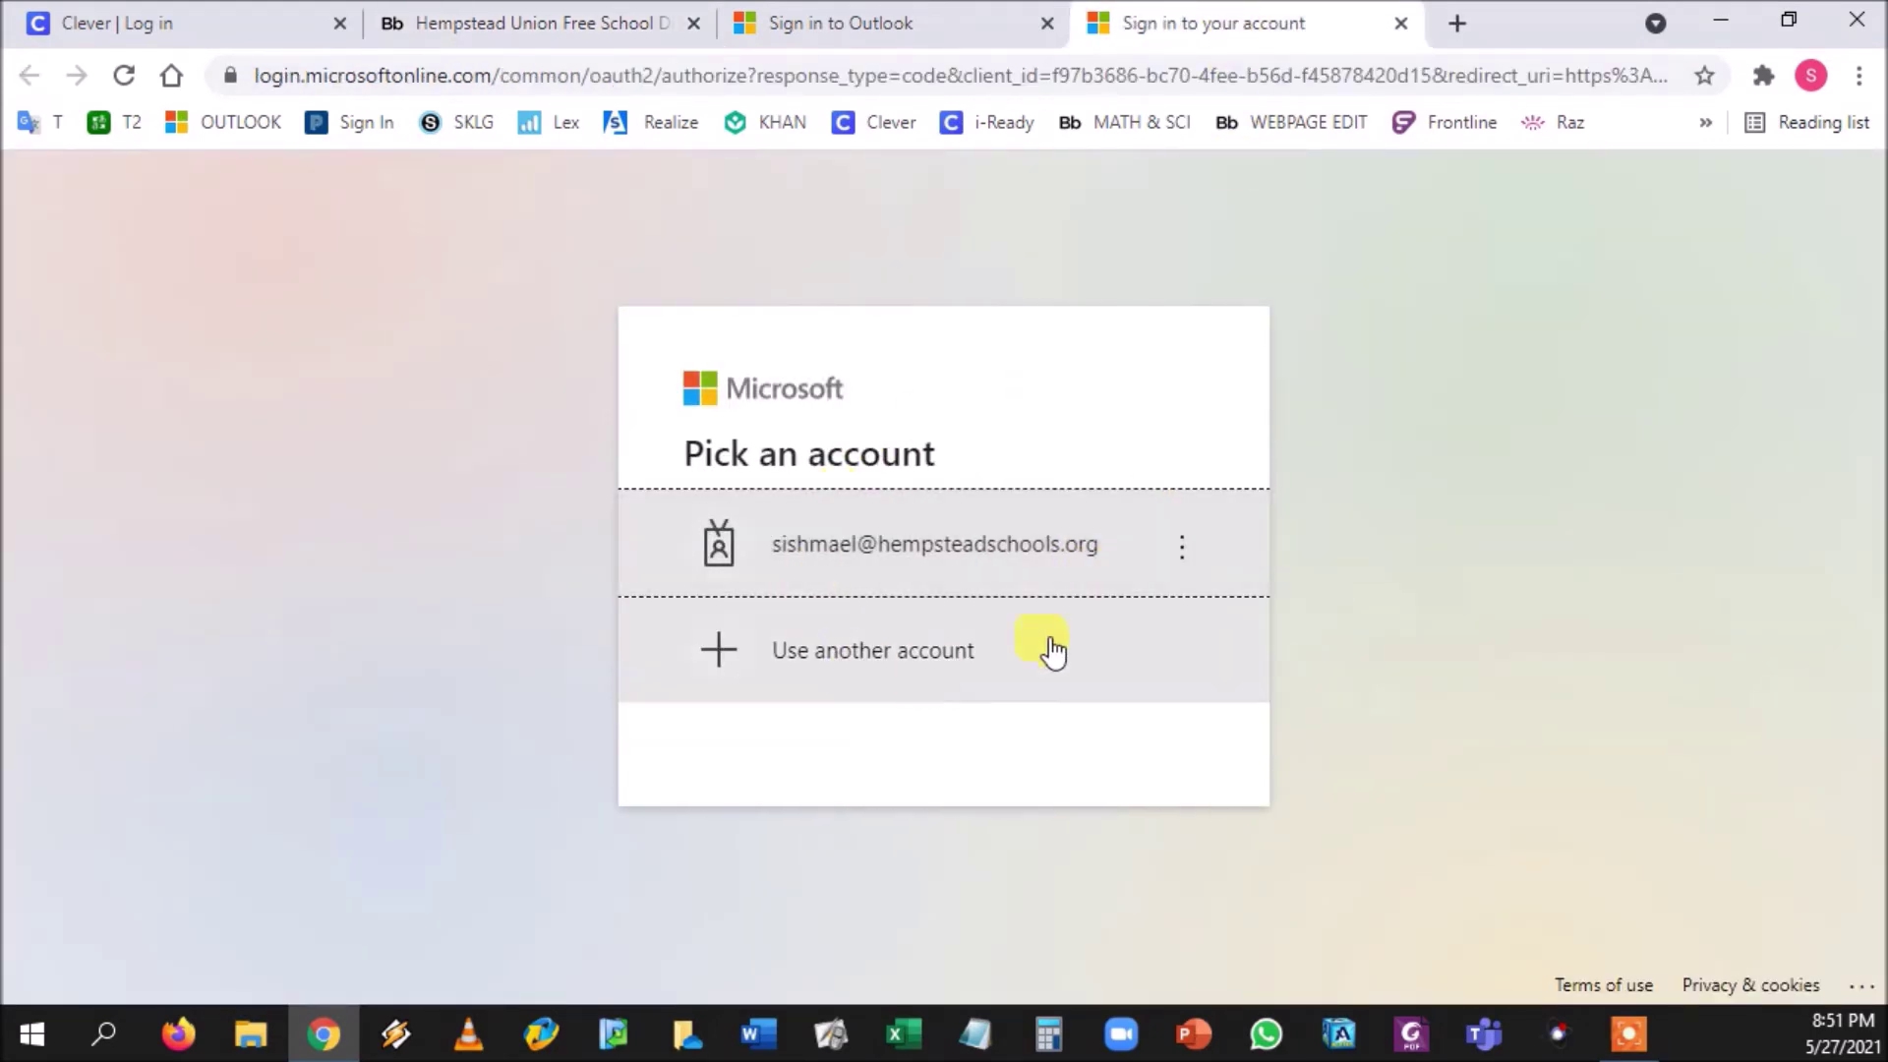
{"action": "left_click", "coordinate": [535, 11]}
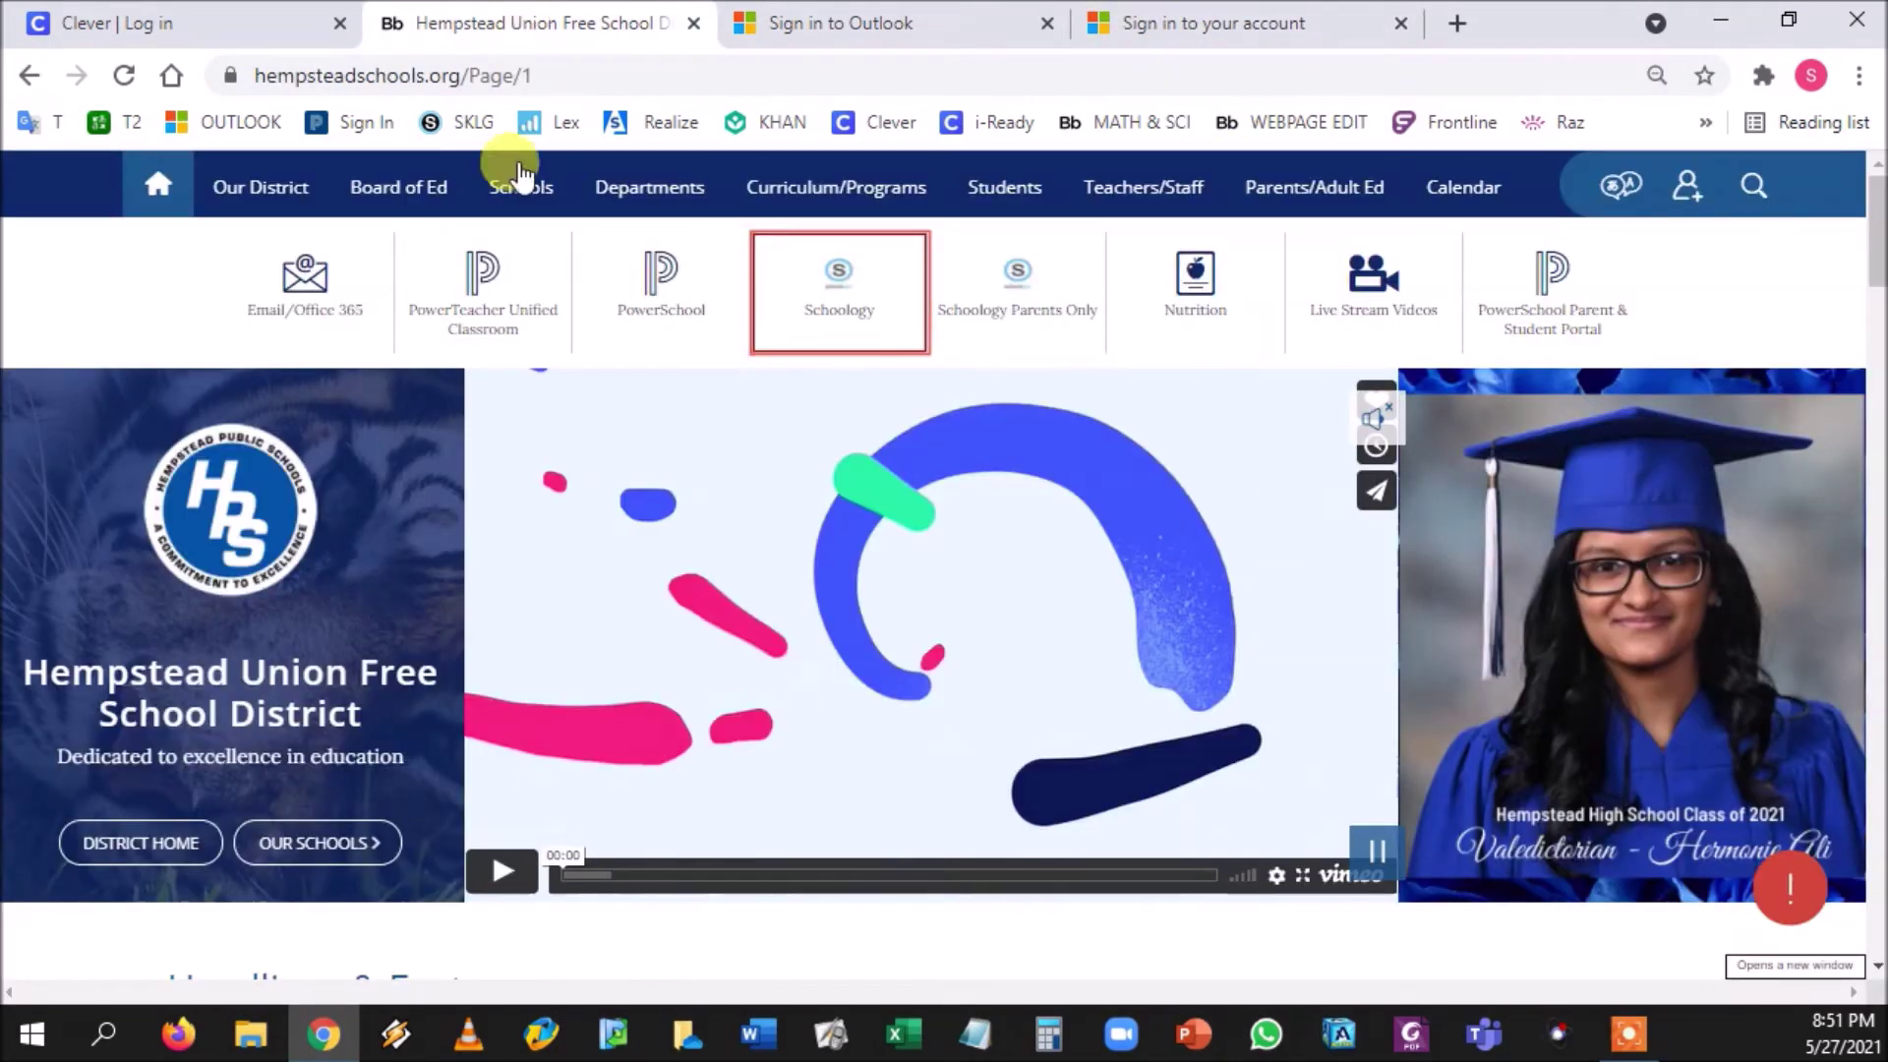
Step: Open the students' Technology Links page and try the THINK Central and Ed sign-in links
{"action": "mouse_move", "coordinate": [1002, 188]}
{"action": "left_click", "coordinate": [1033, 319]}
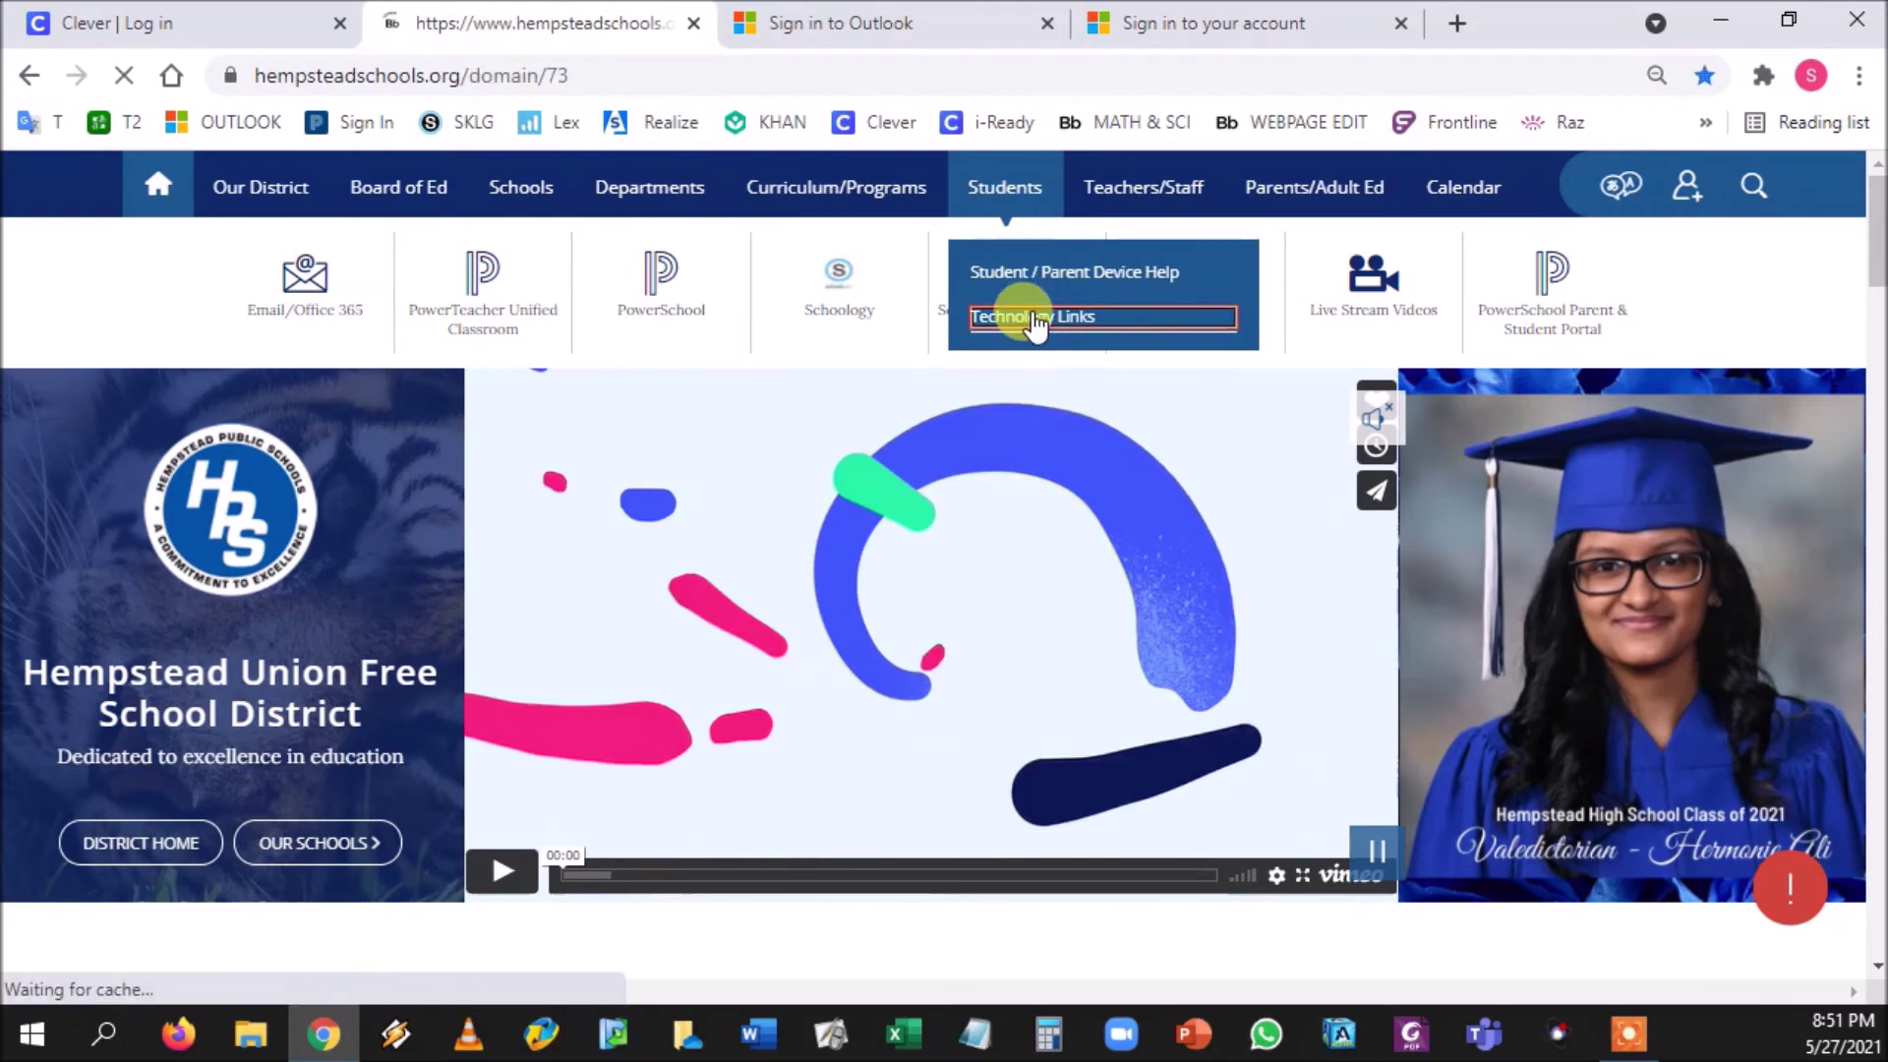
{"action": "scroll", "coordinate": [1160, 339], "scroll_direction": "down", "scroll_amount": 2}
{"action": "left_click", "coordinate": [898, 537]}
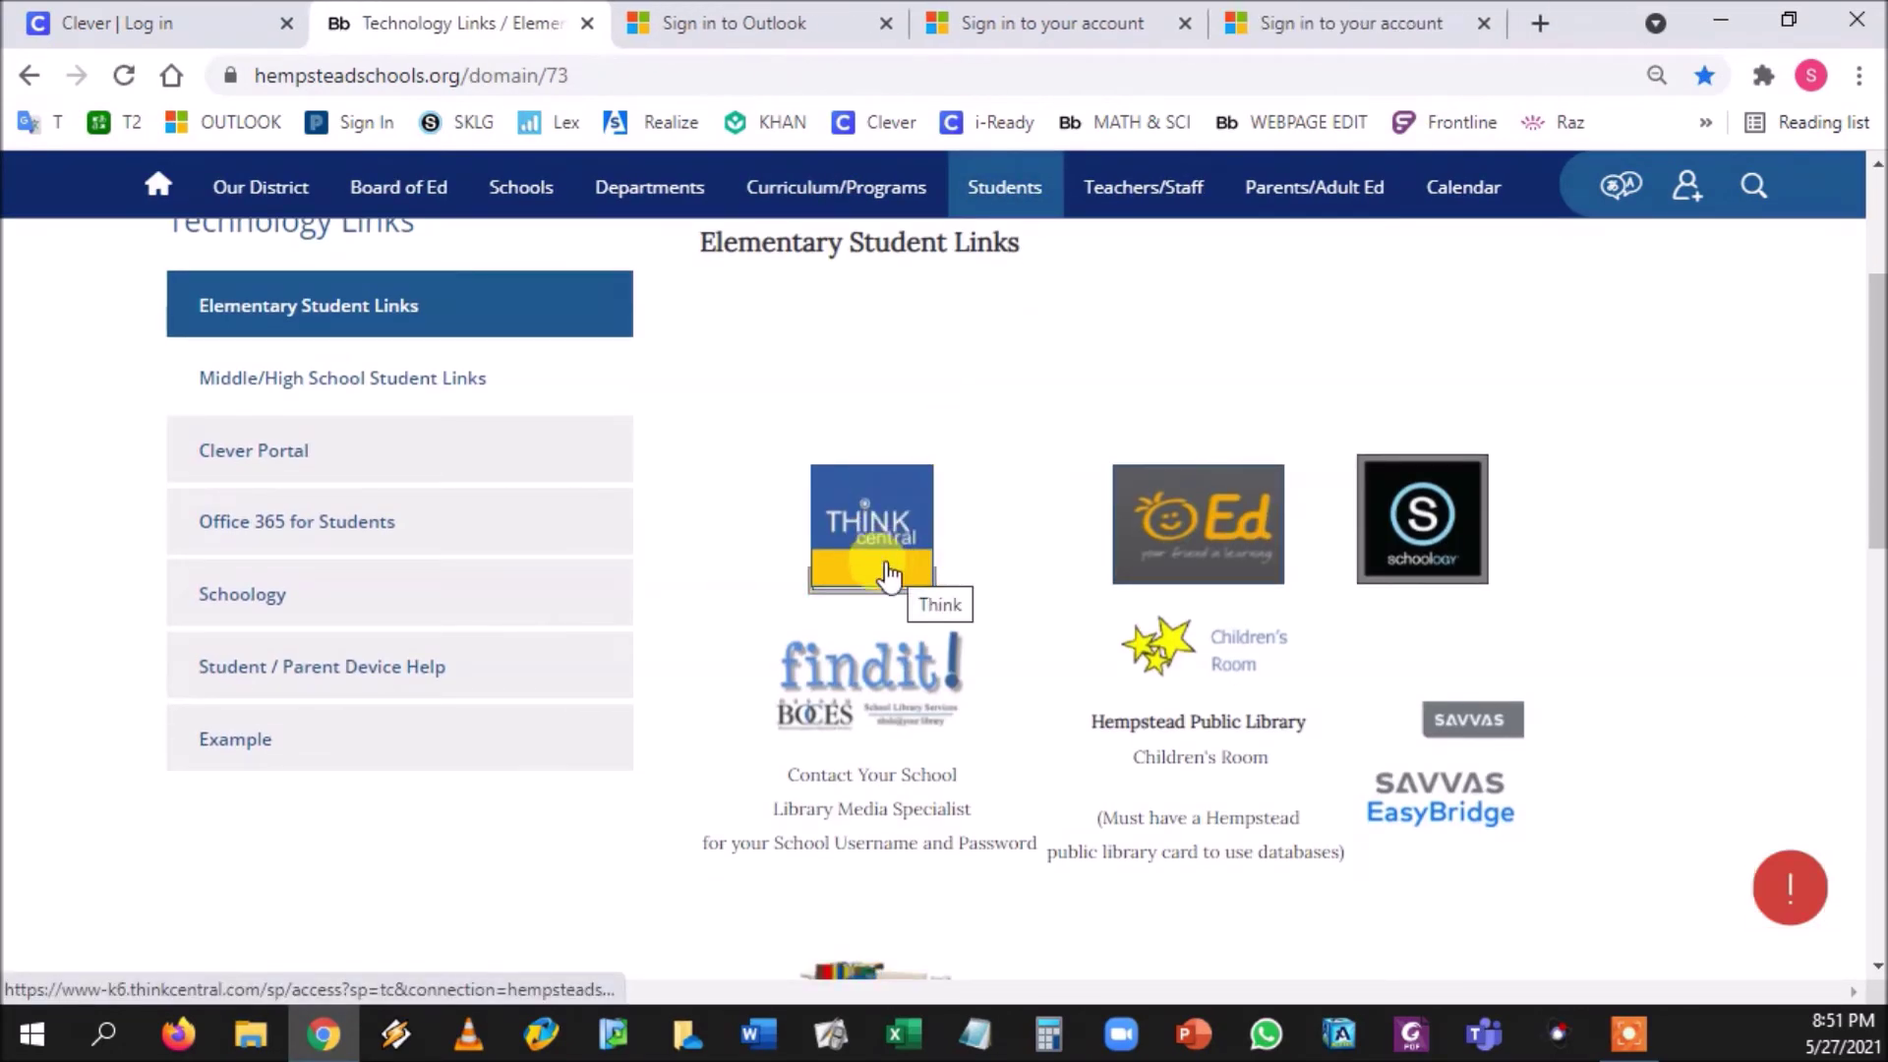
{"action": "left_click", "coordinate": [1322, 27]}
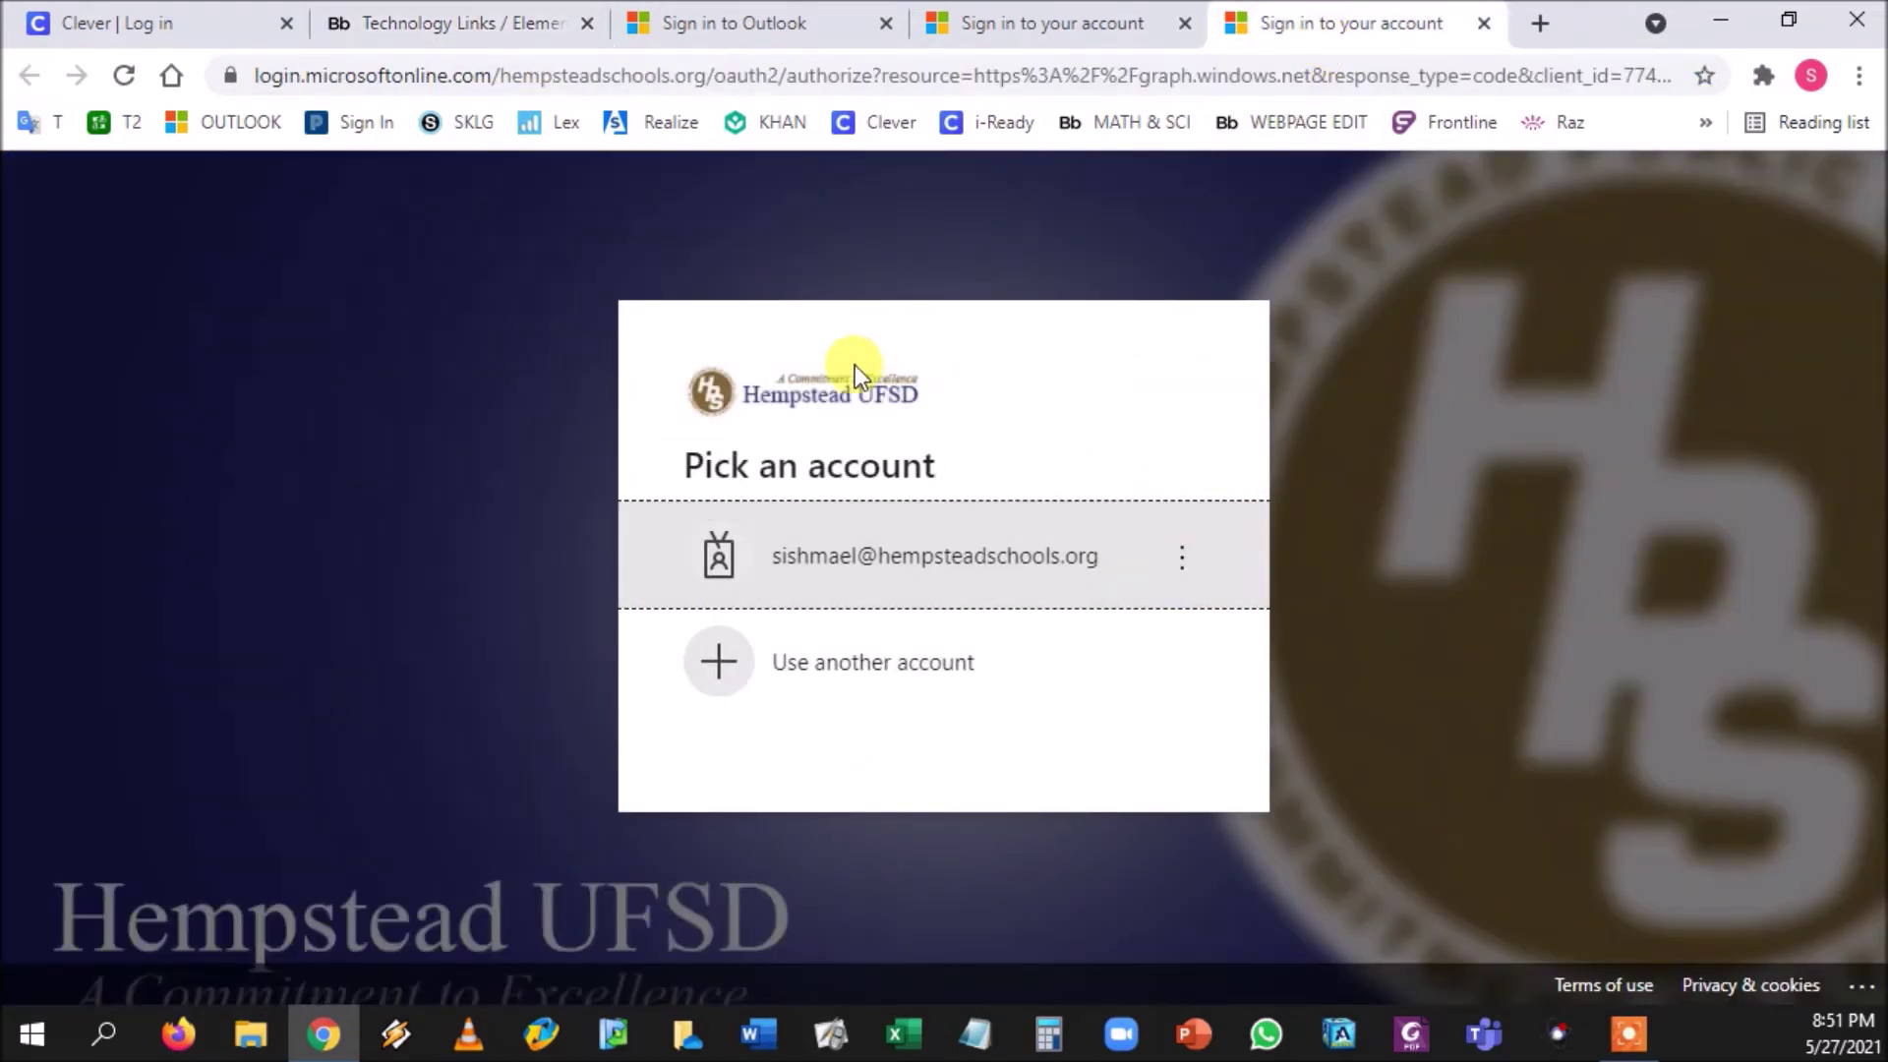
{"action": "left_click", "coordinate": [509, 20]}
{"action": "left_click", "coordinate": [1165, 545]}
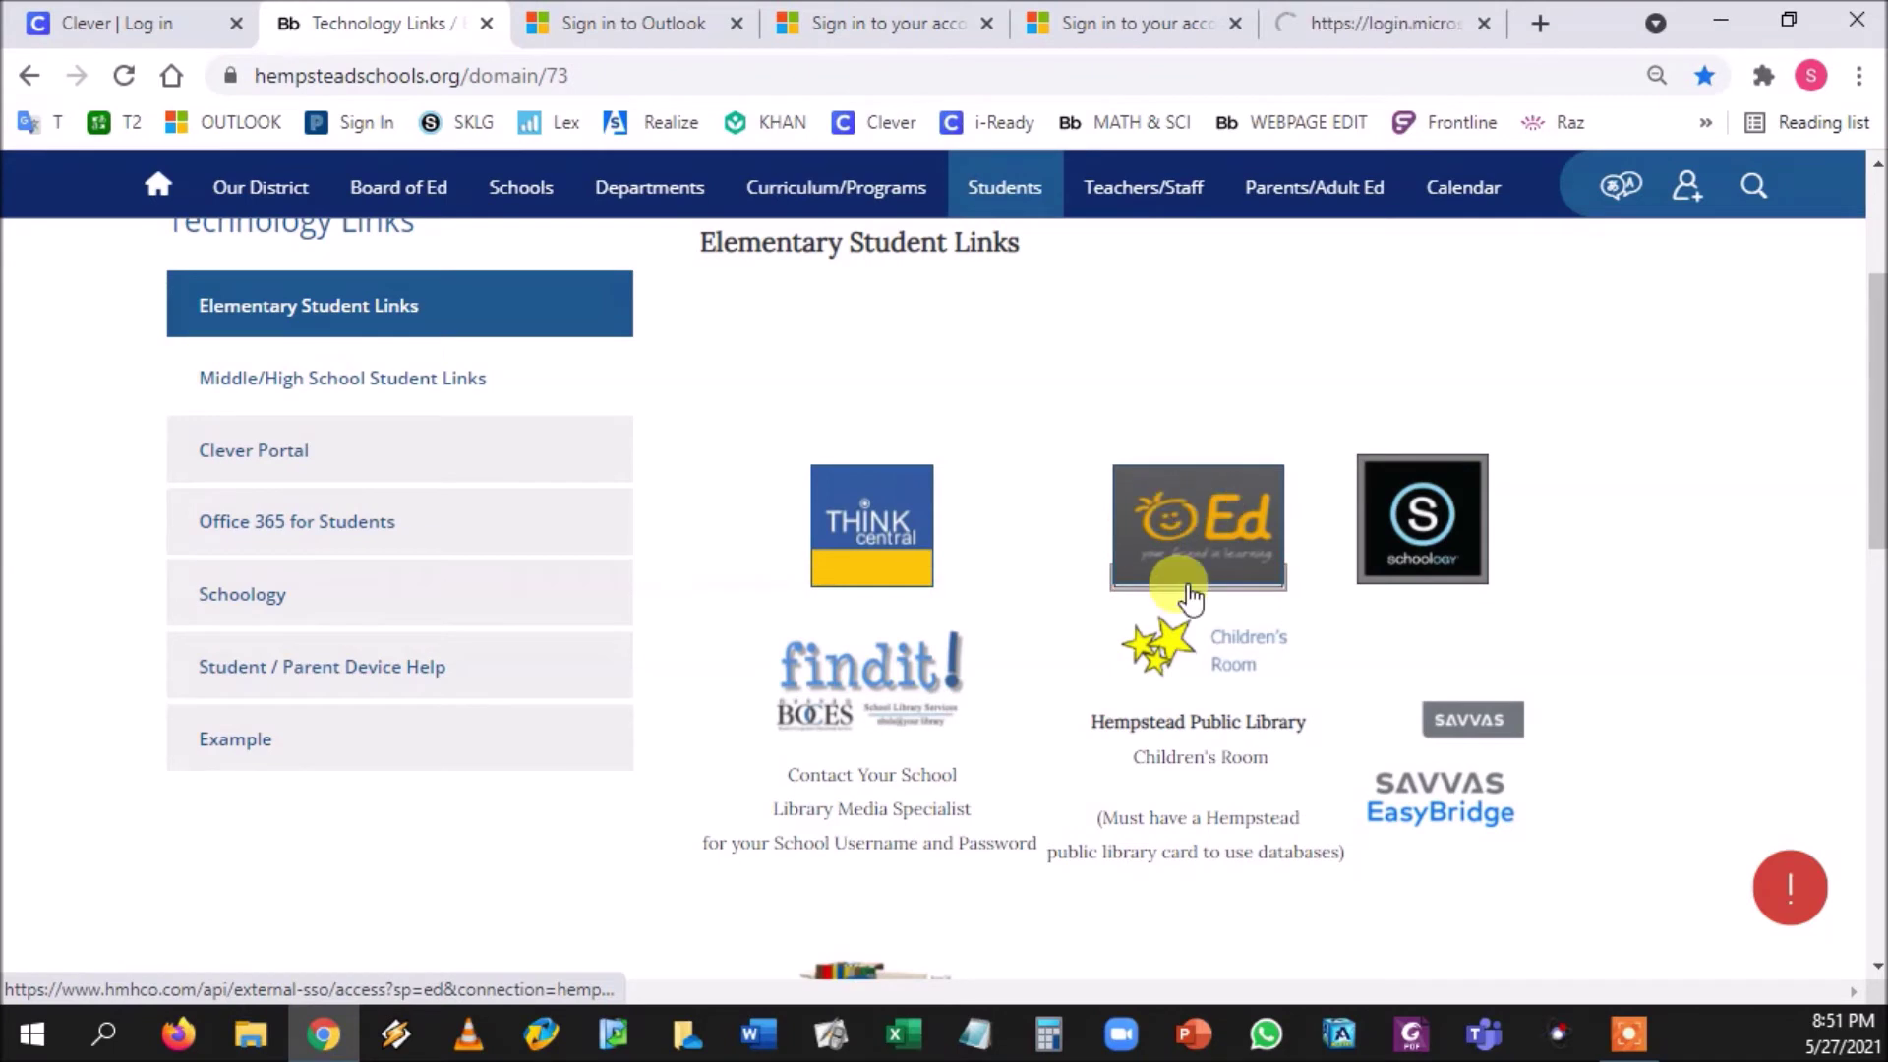
{"action": "left_click", "coordinate": [1414, 23]}
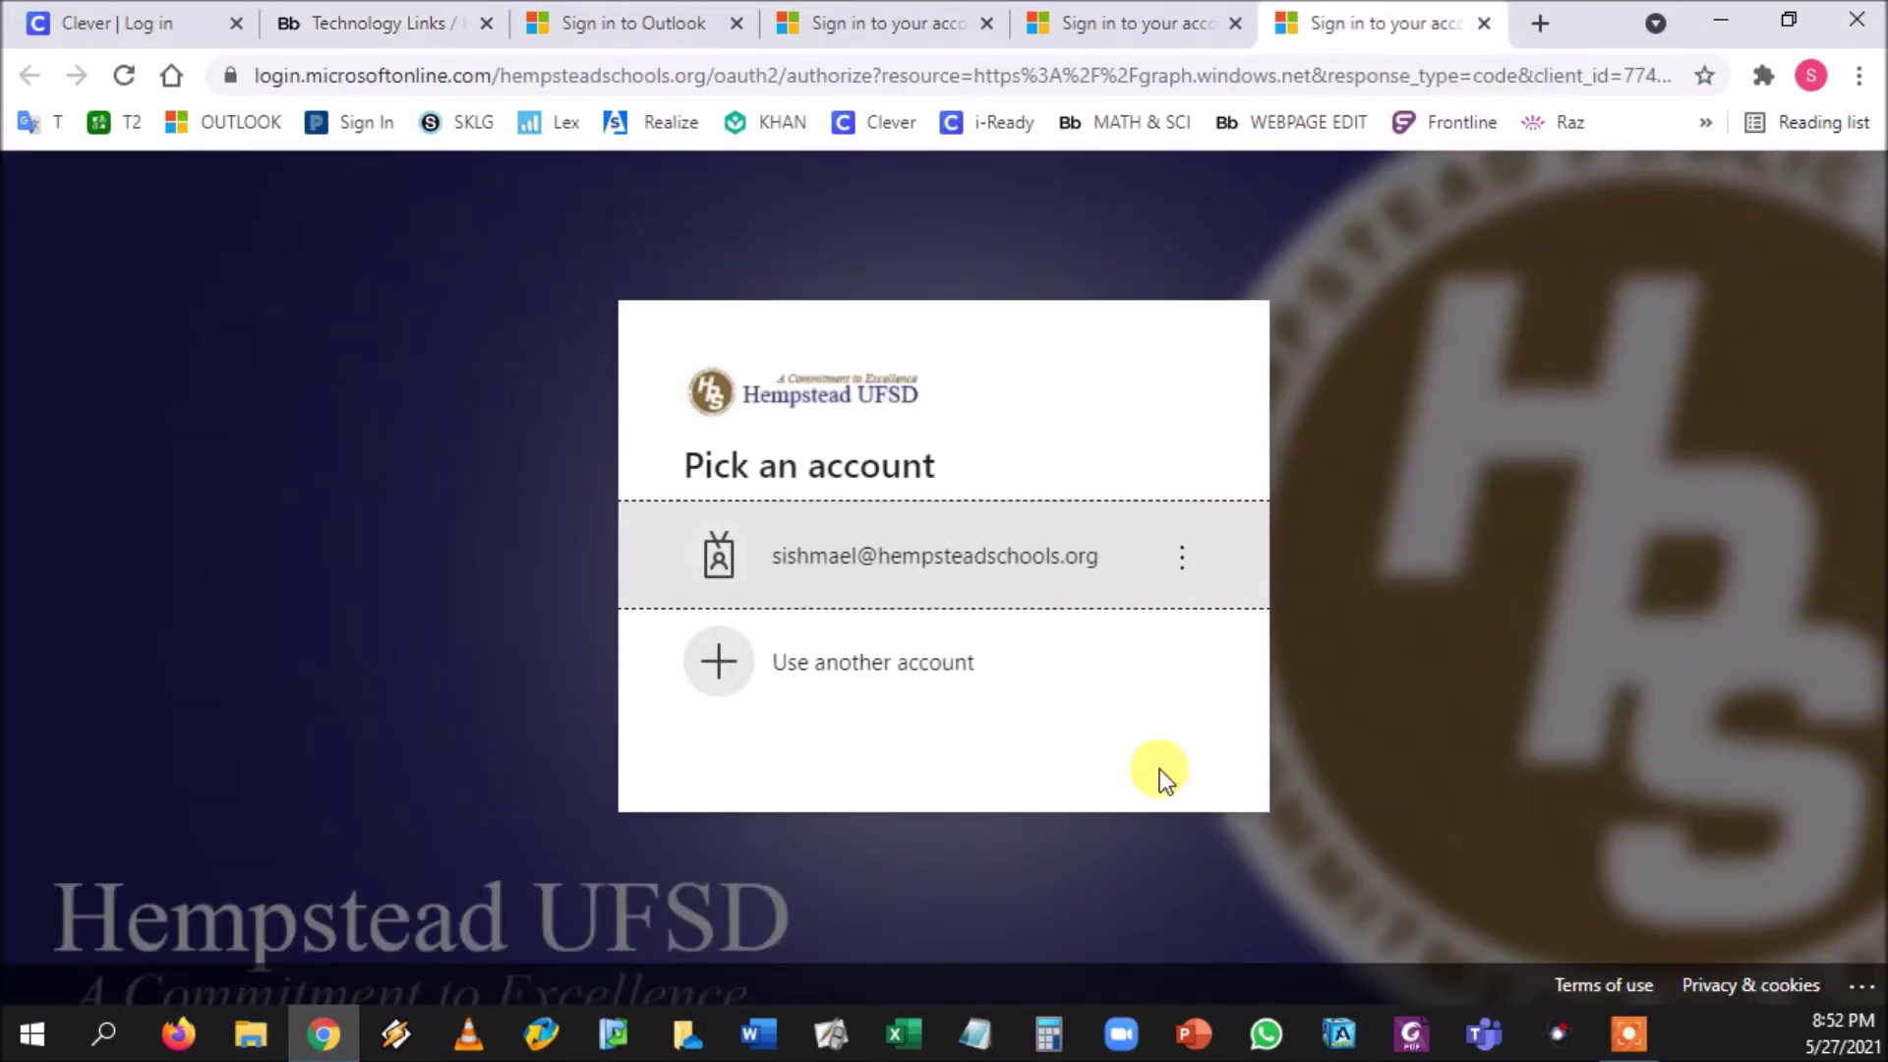
{"action": "left_click", "coordinate": [430, 22]}
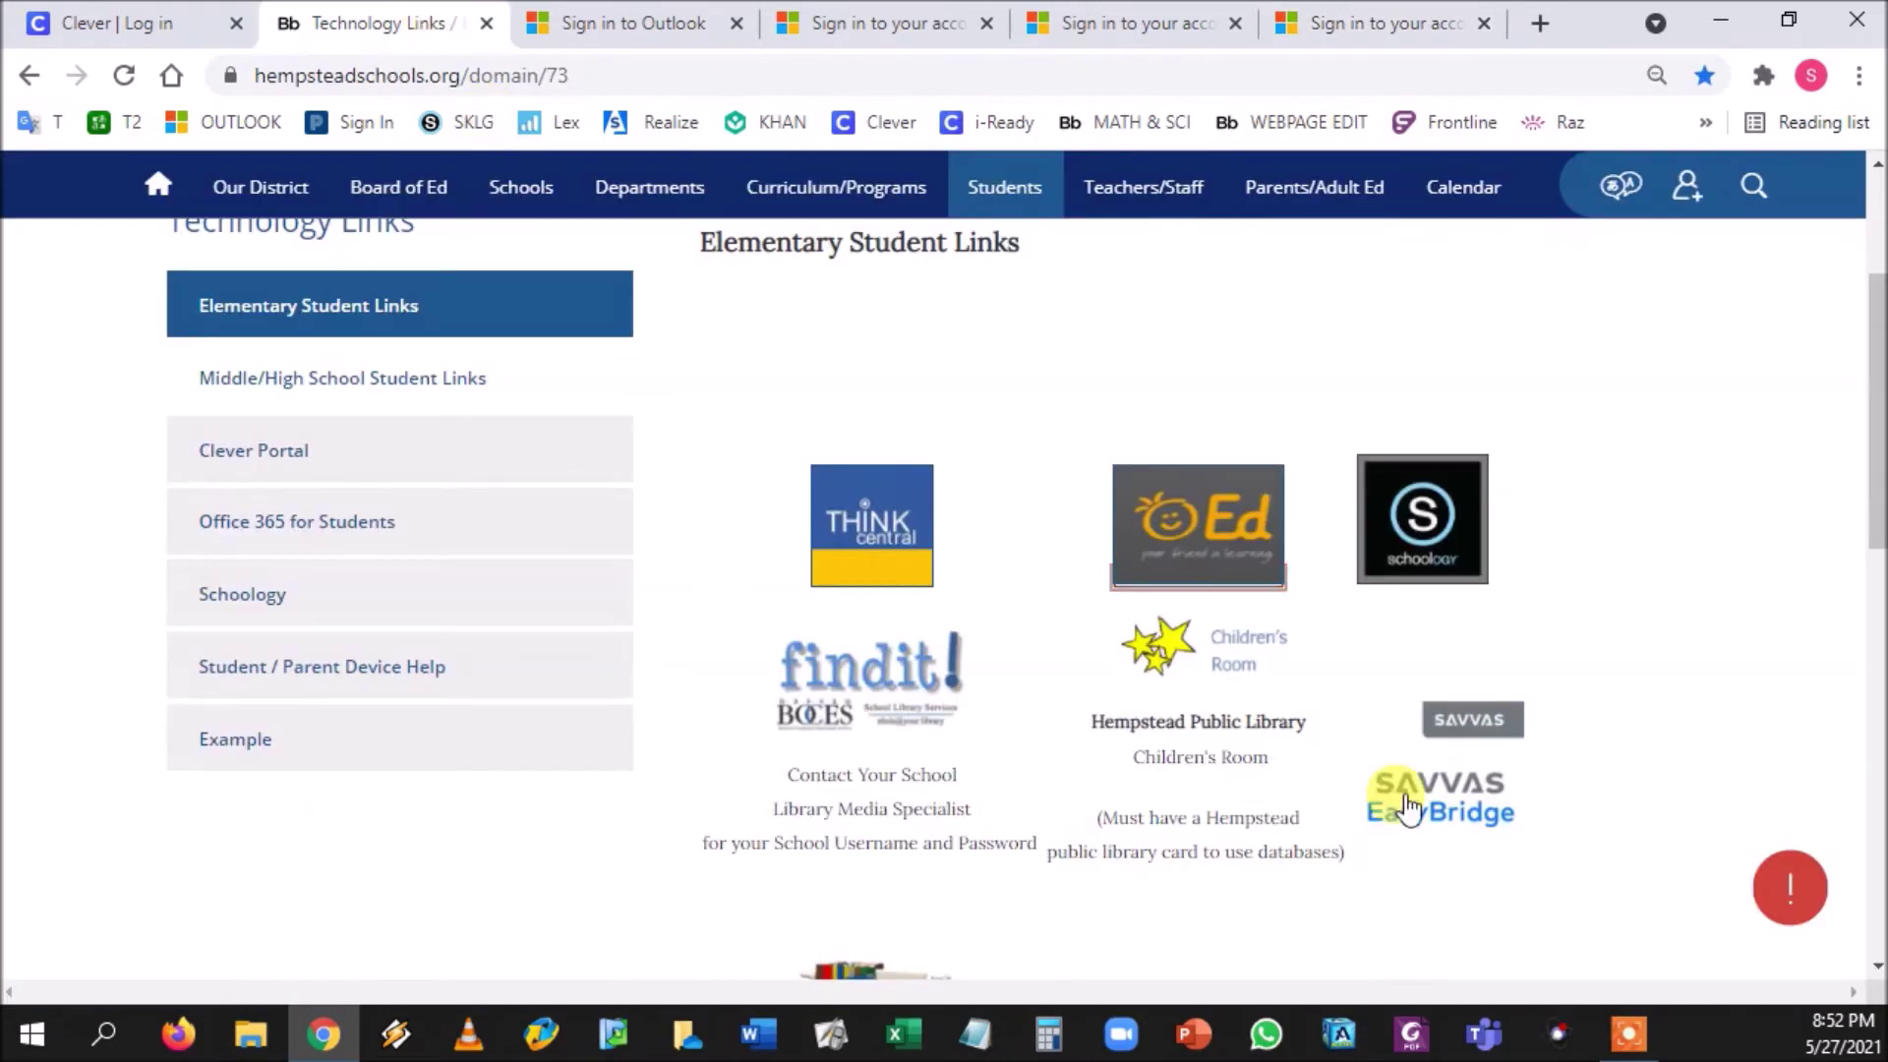
Step: Open the SAVVAS EasyBridge student link, then go to Clever's shared class resources page
{"action": "left_click", "coordinate": [1497, 791]}
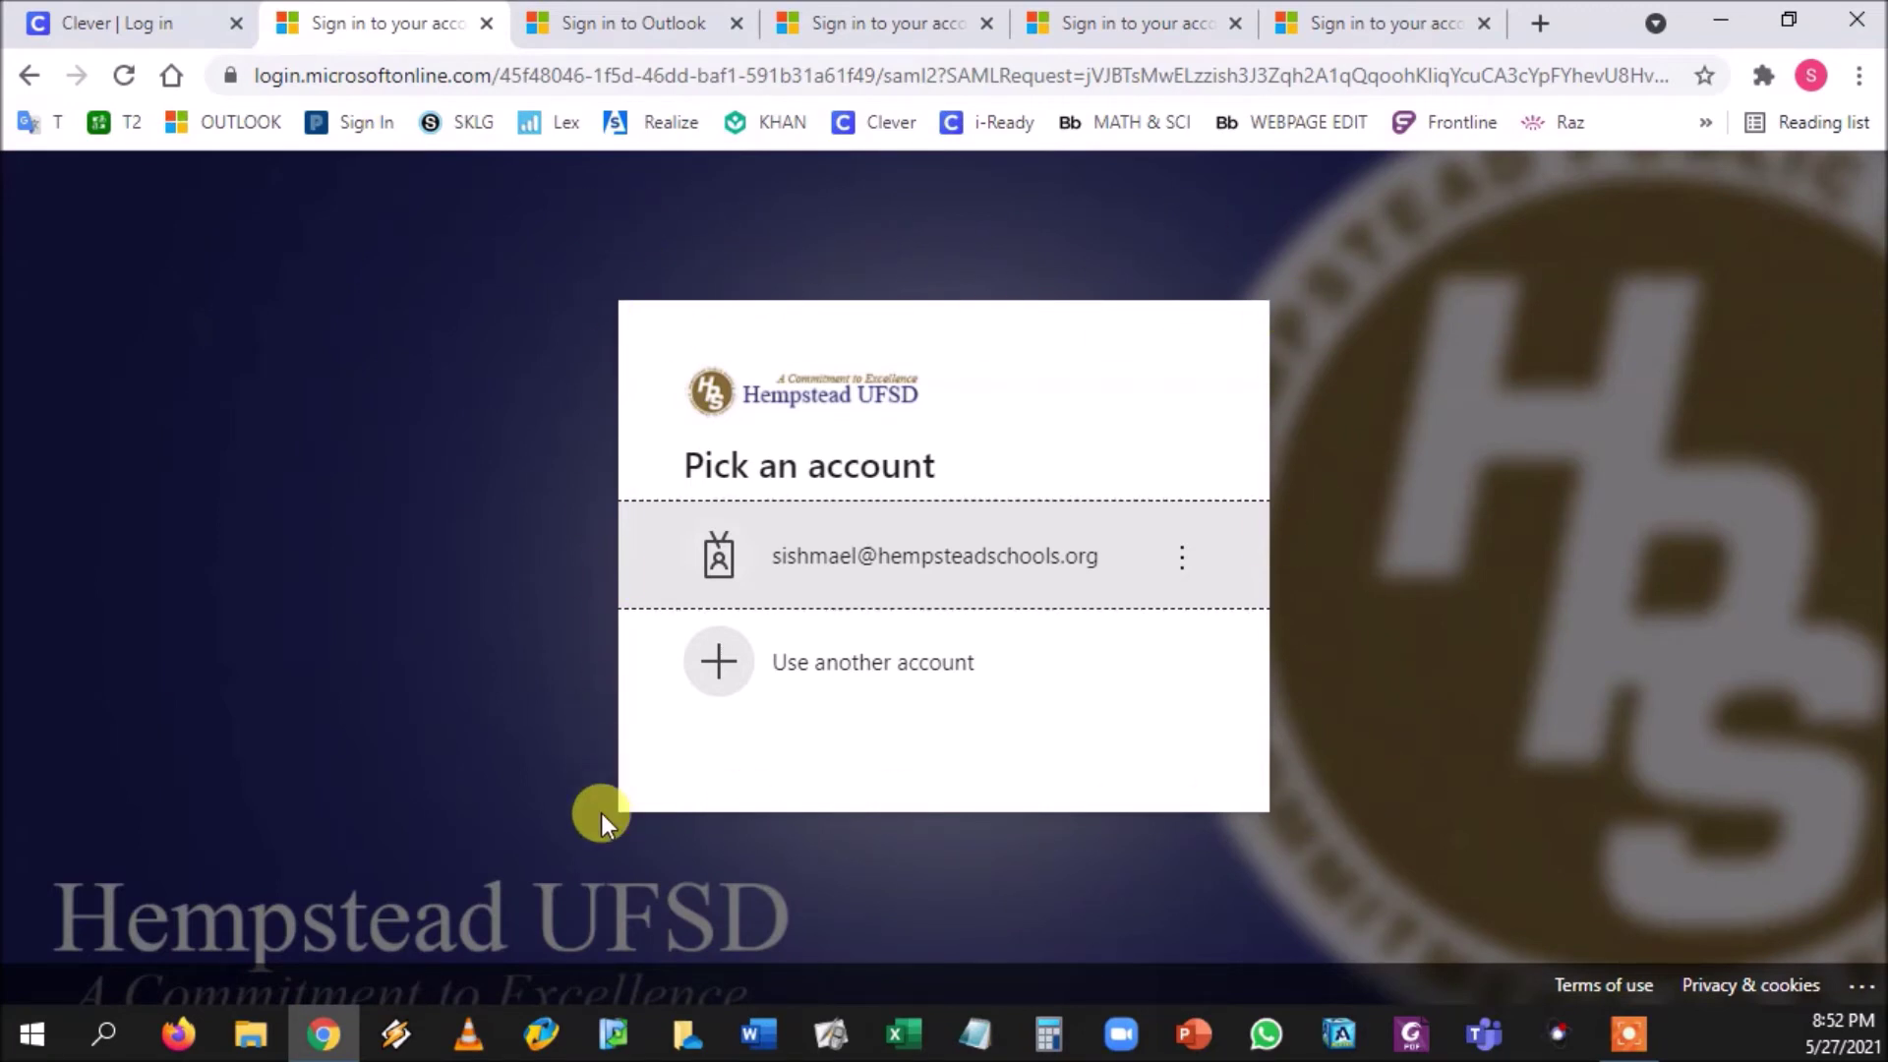
{"action": "left_click", "coordinate": [44, 10]}
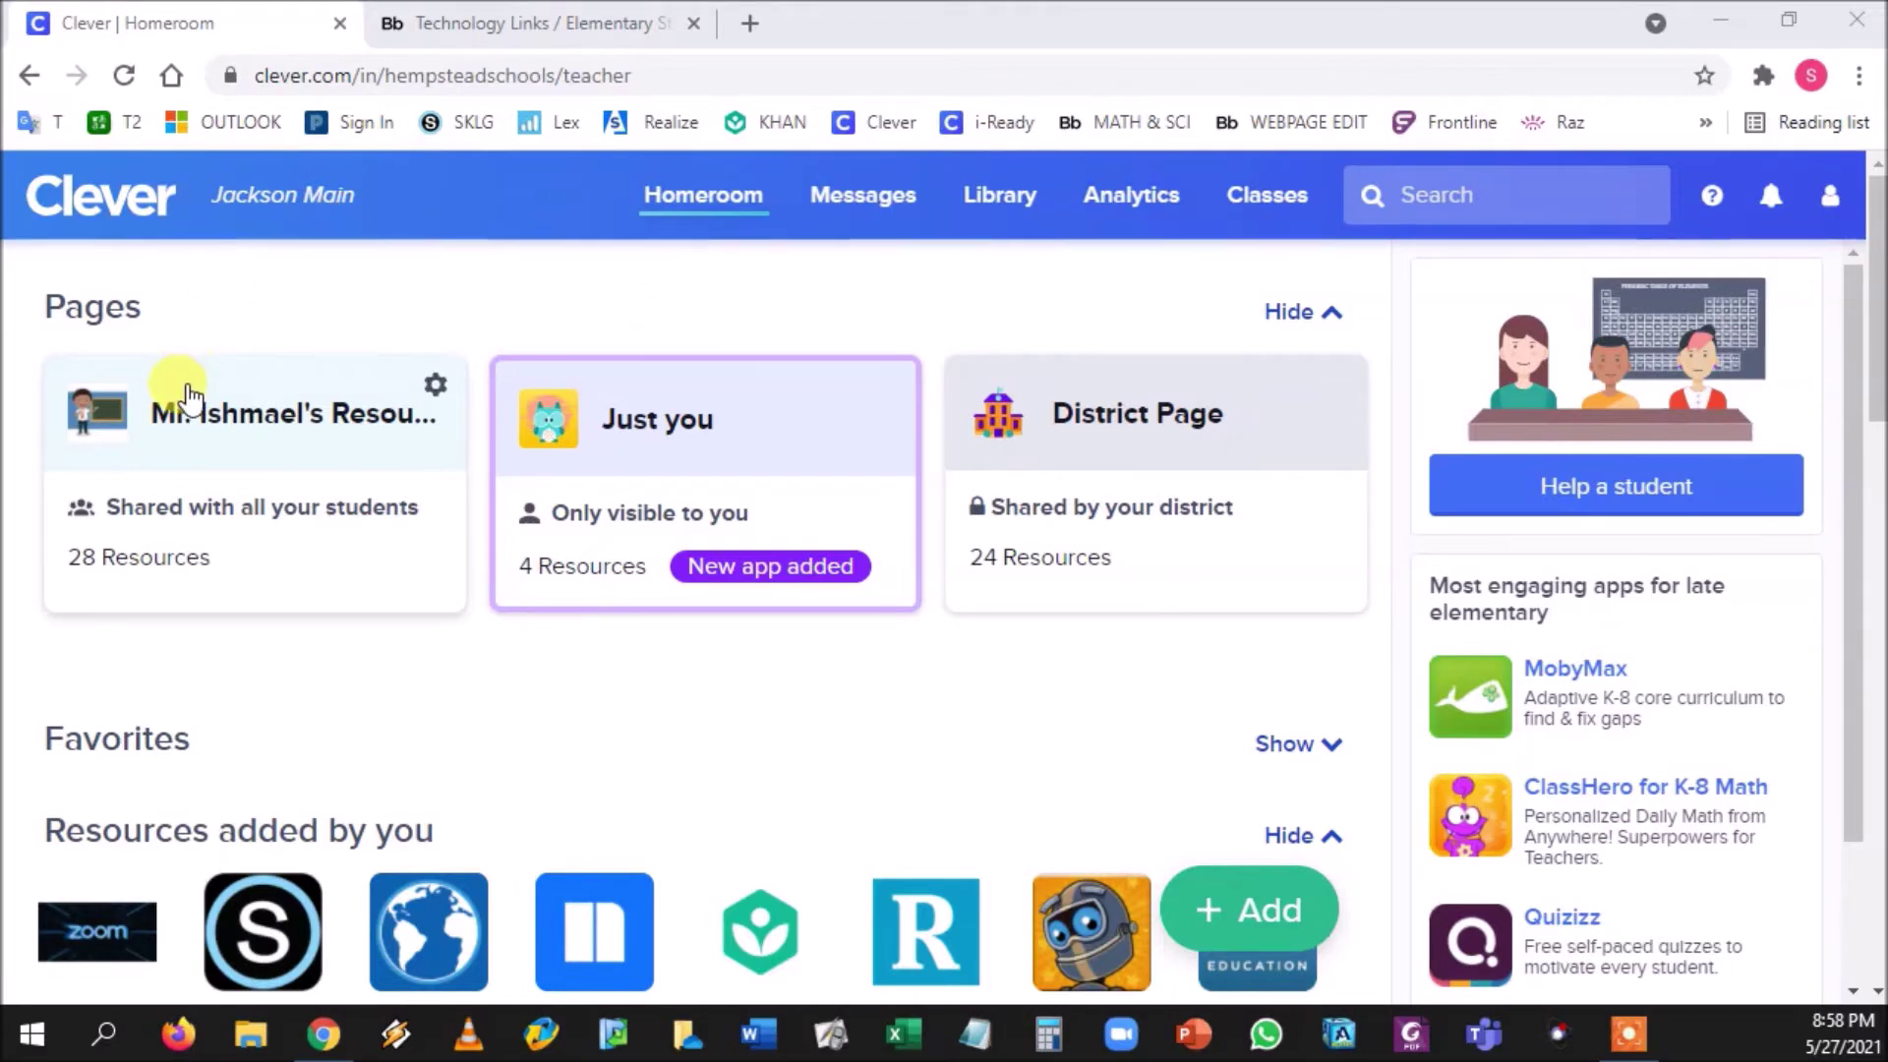
{"action": "left_click", "coordinate": [186, 391]}
Step: Start adding a web link to the Our Class Resources! page, ready for its address
{"action": "scroll", "coordinate": [1370, 659], "scroll_direction": "down", "scroll_amount": 8}
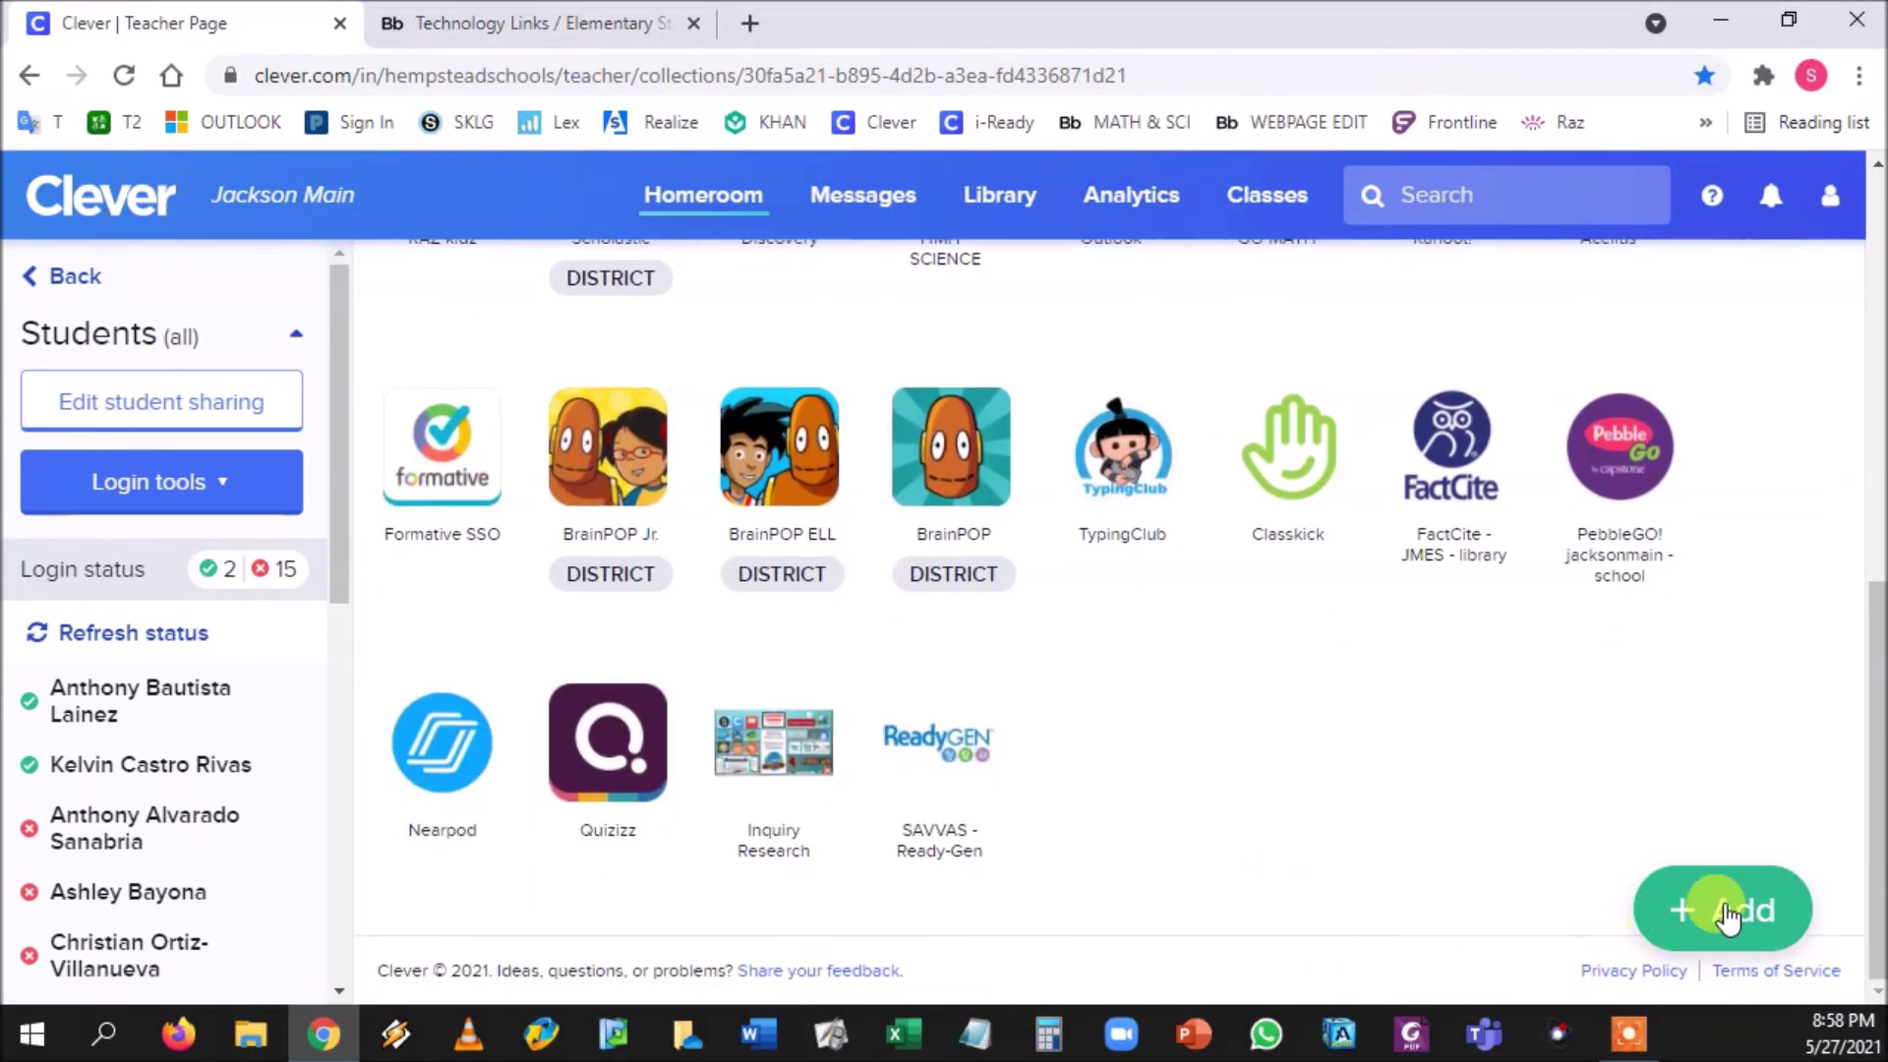
{"action": "left_click", "coordinate": [1757, 918]}
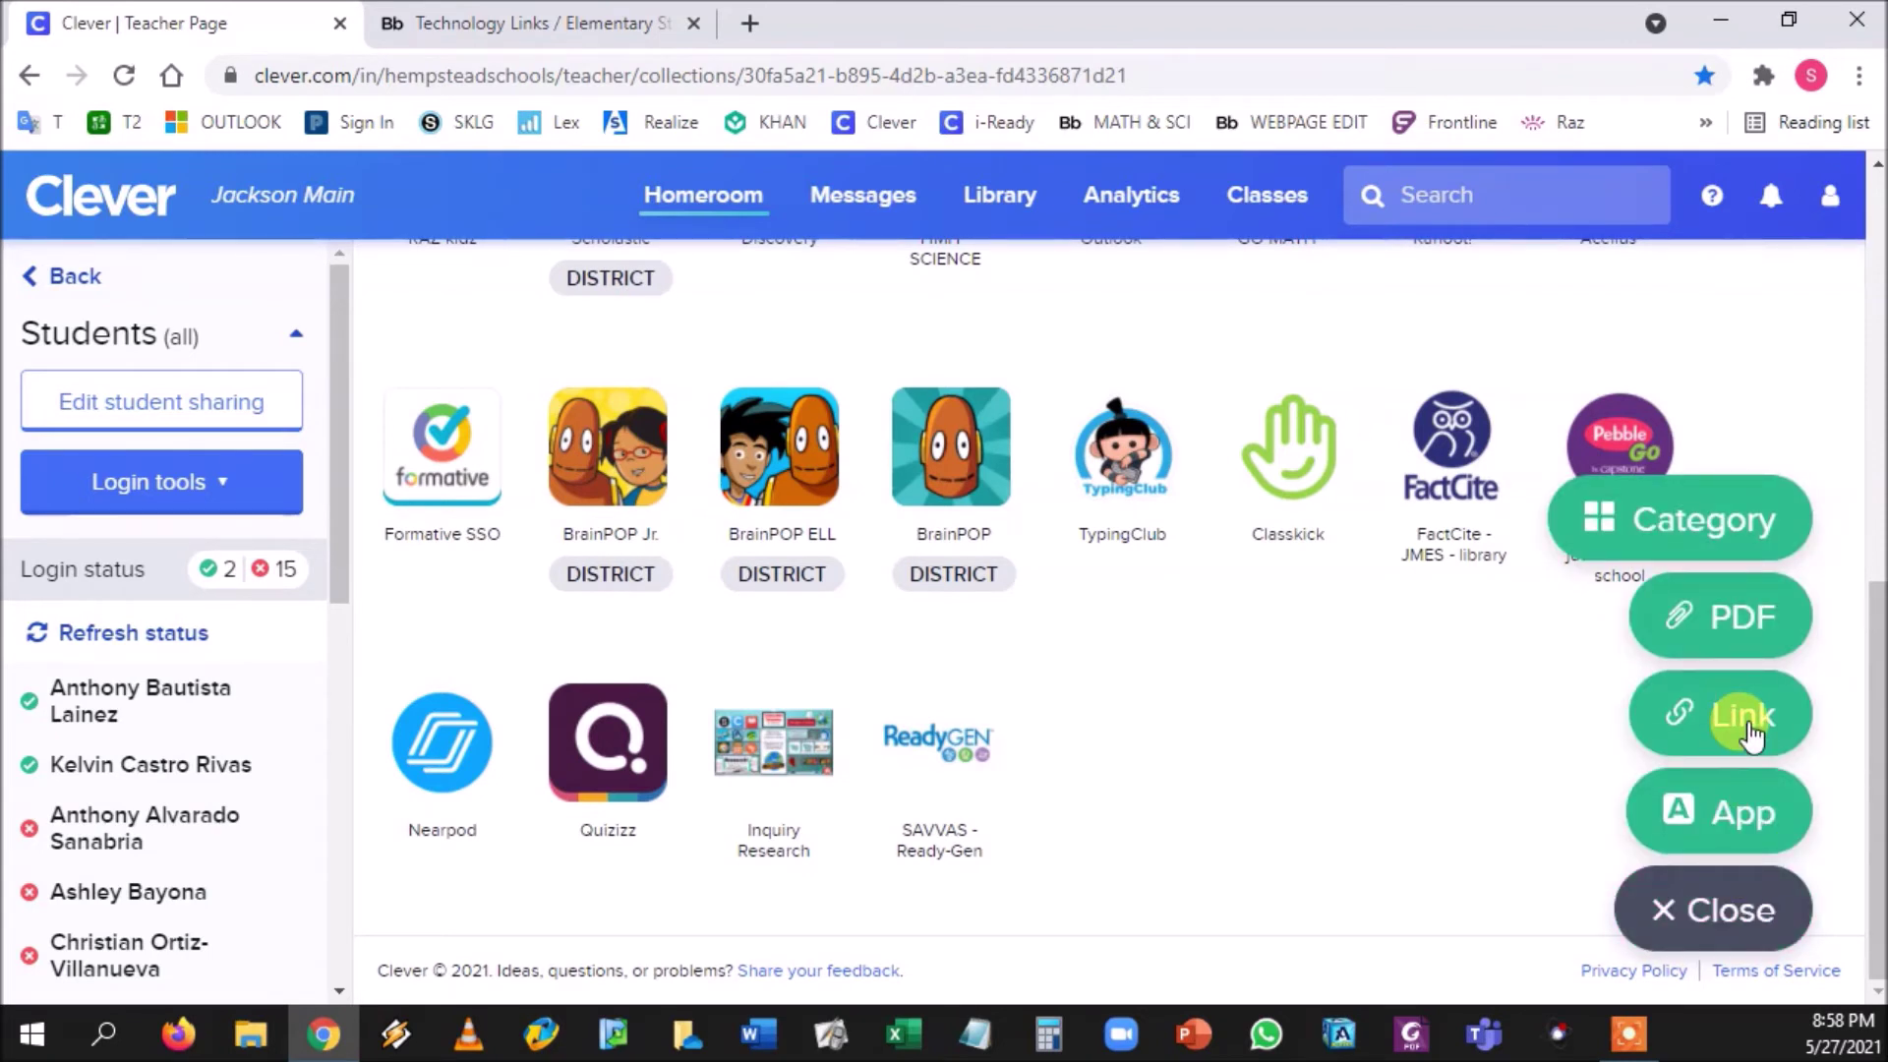
{"action": "left_click", "coordinate": [1749, 733]}
{"action": "left_click", "coordinate": [1470, 437]}
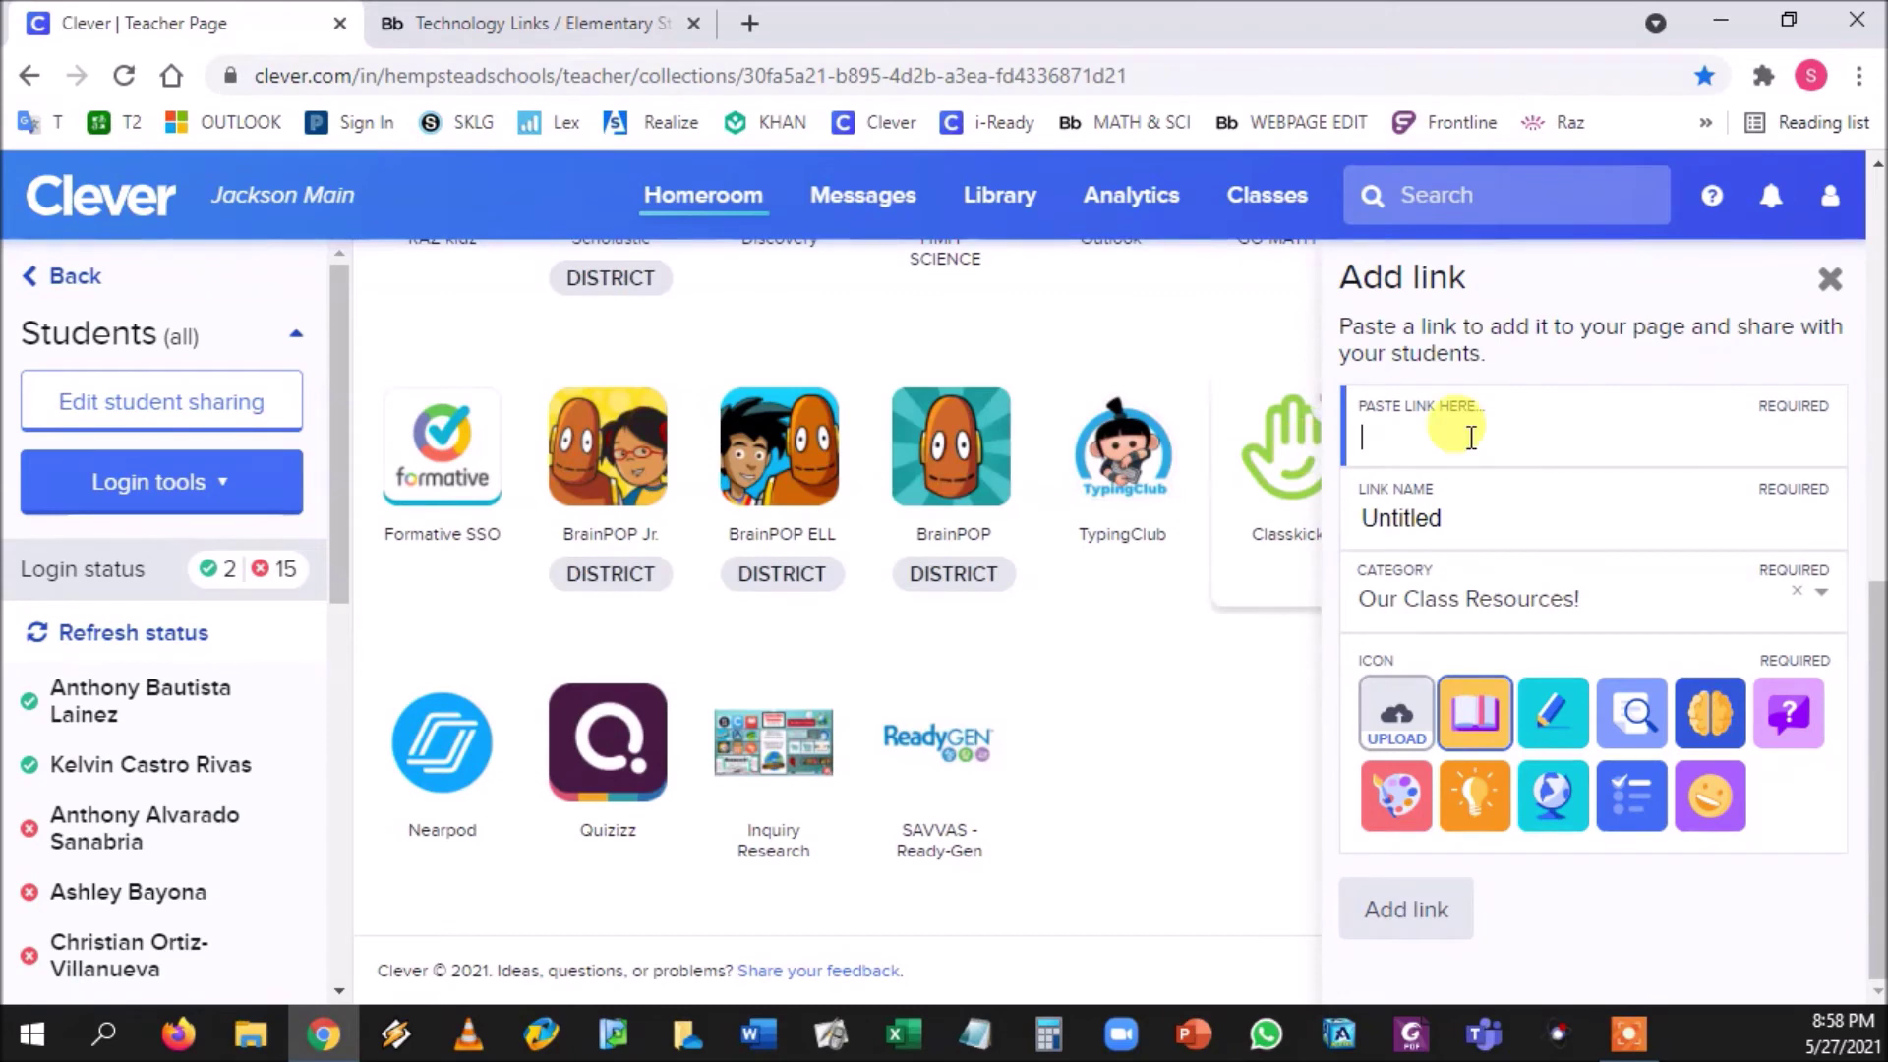
Step: Return to the district site and reopen the students' Technology Links page
{"action": "left_click", "coordinate": [610, 25]}
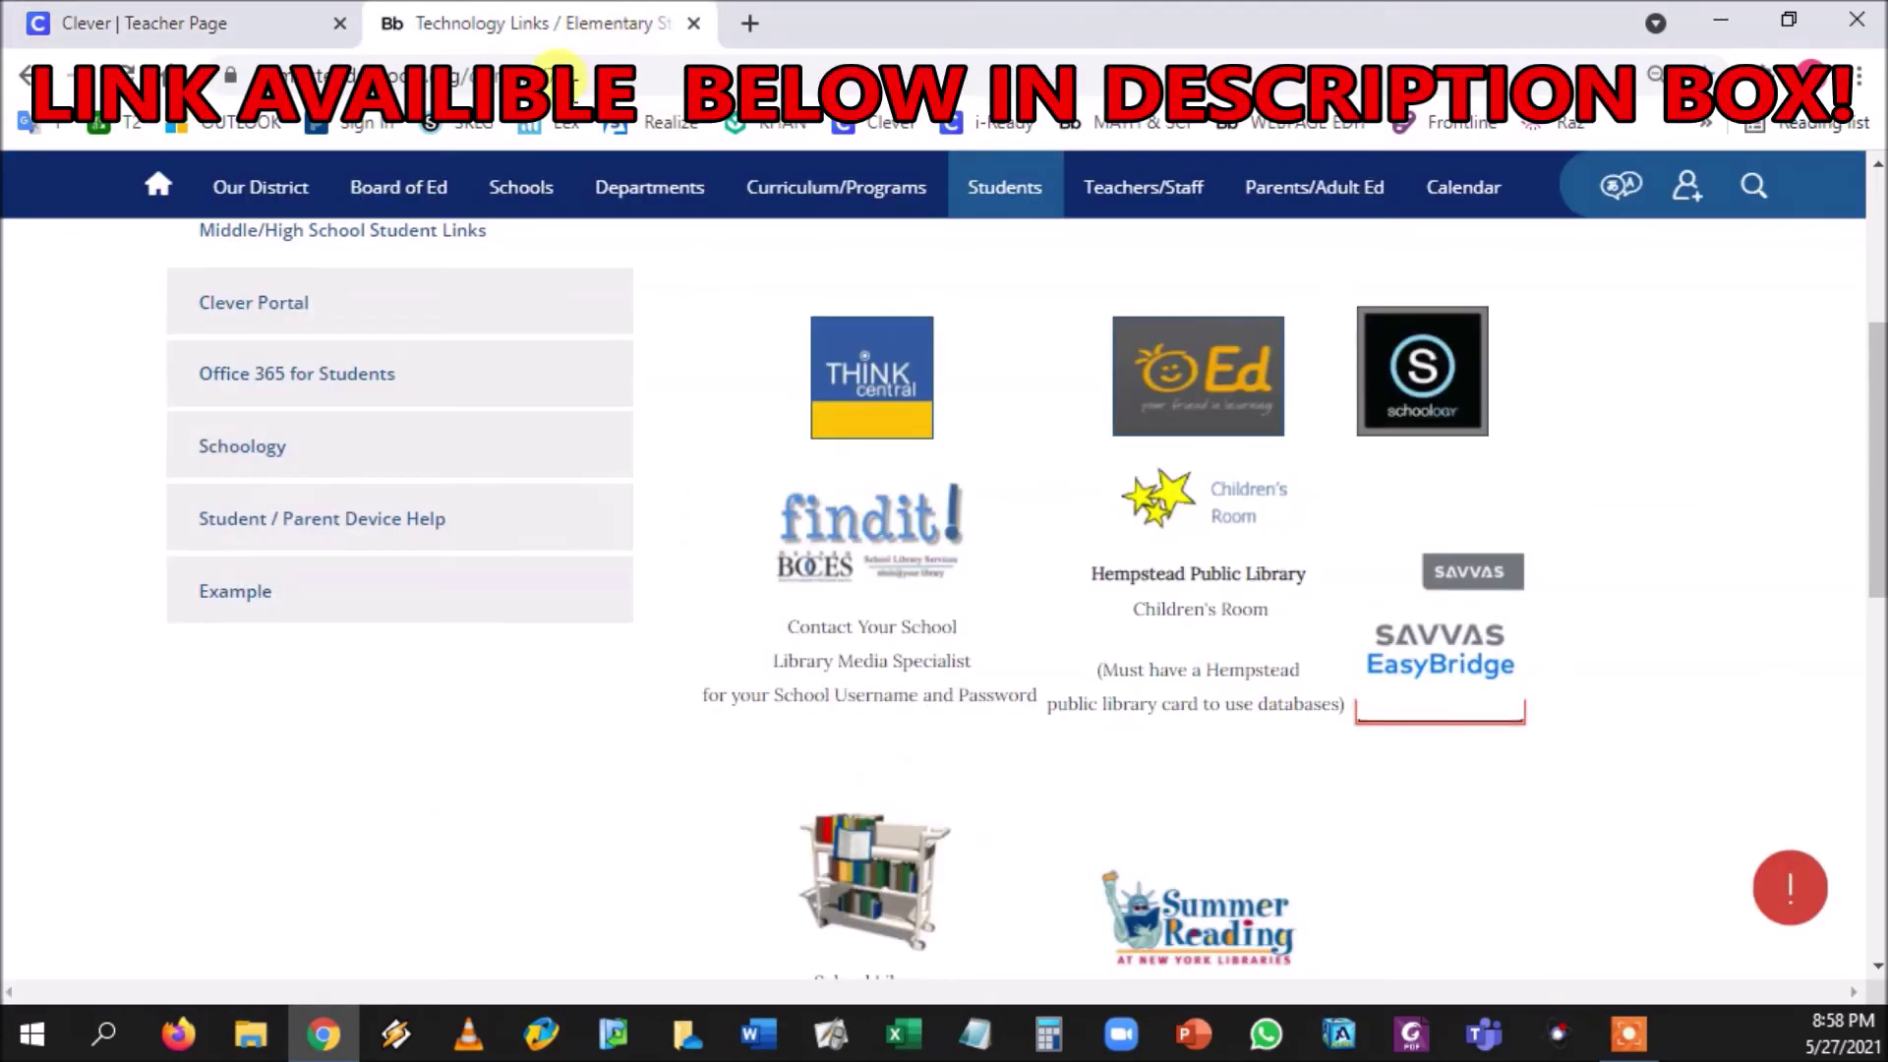
{"action": "scroll", "coordinate": [535, 400], "scroll_direction": "up", "scroll_amount": 5}
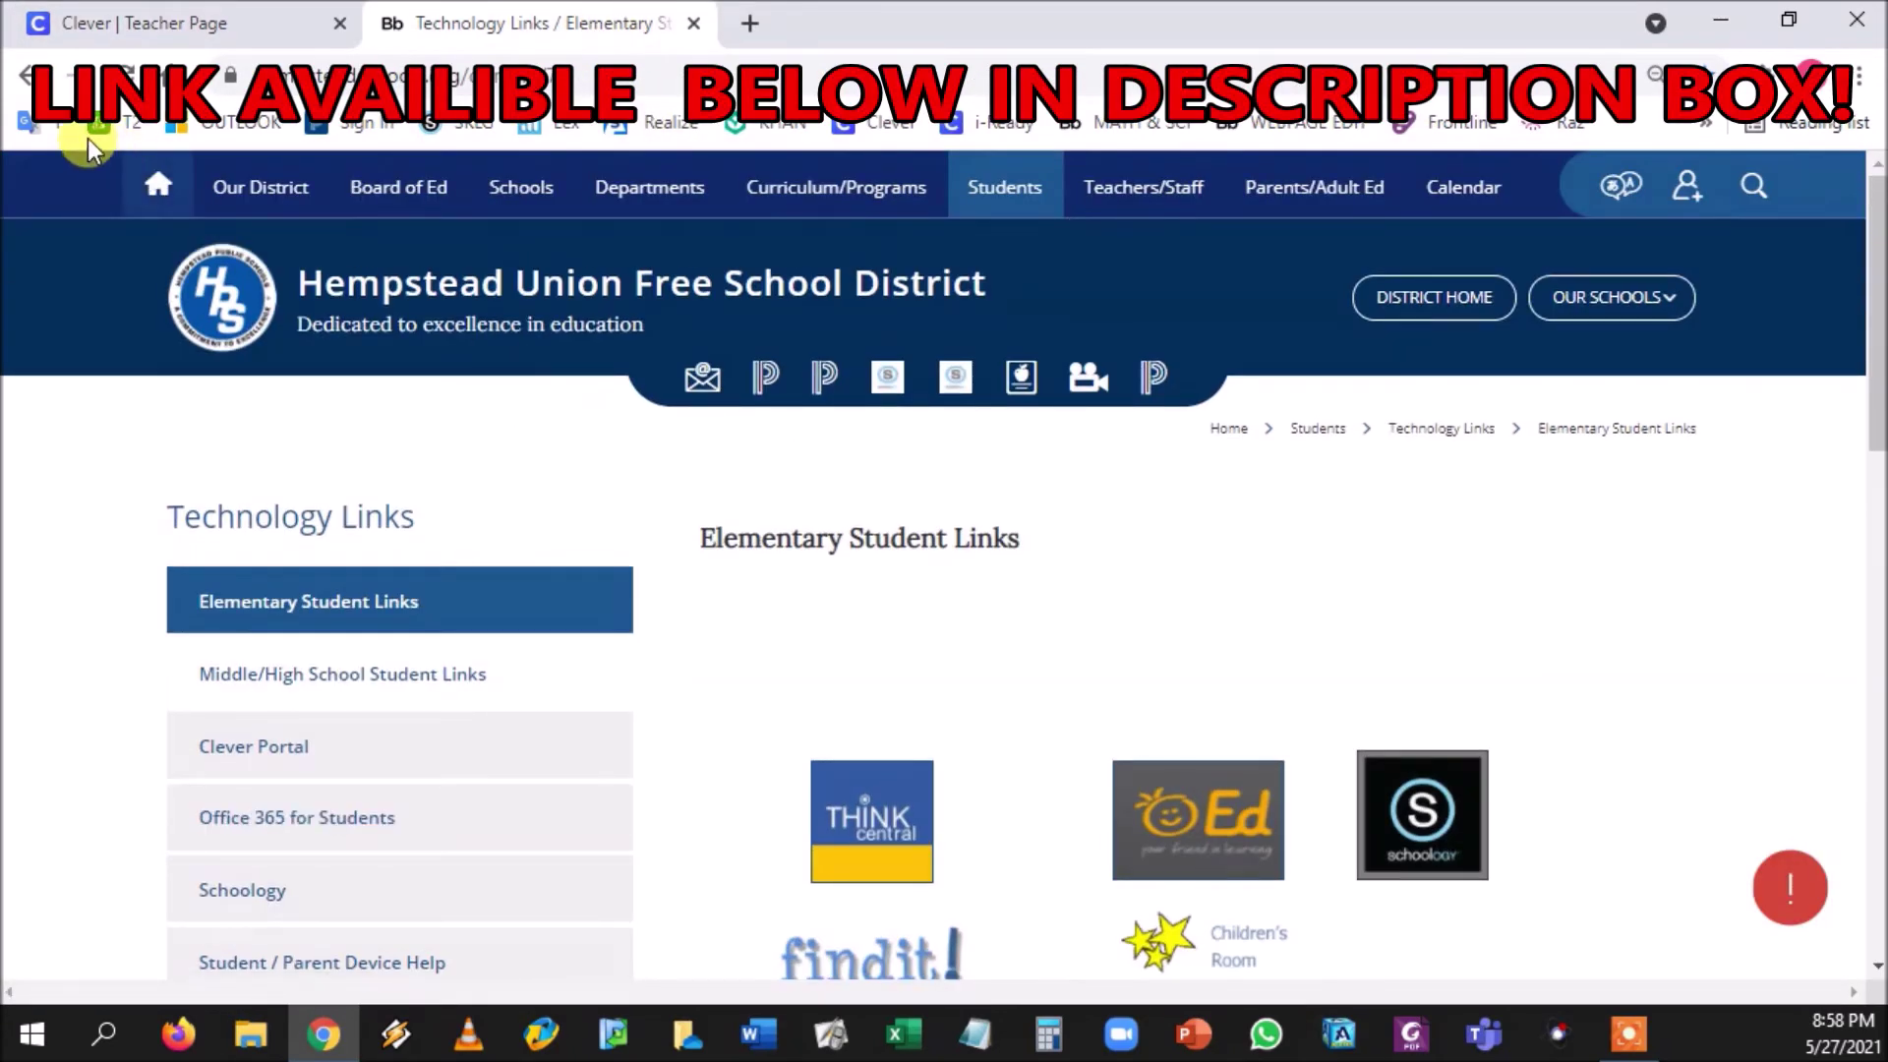
{"action": "left_click", "coordinate": [152, 191]}
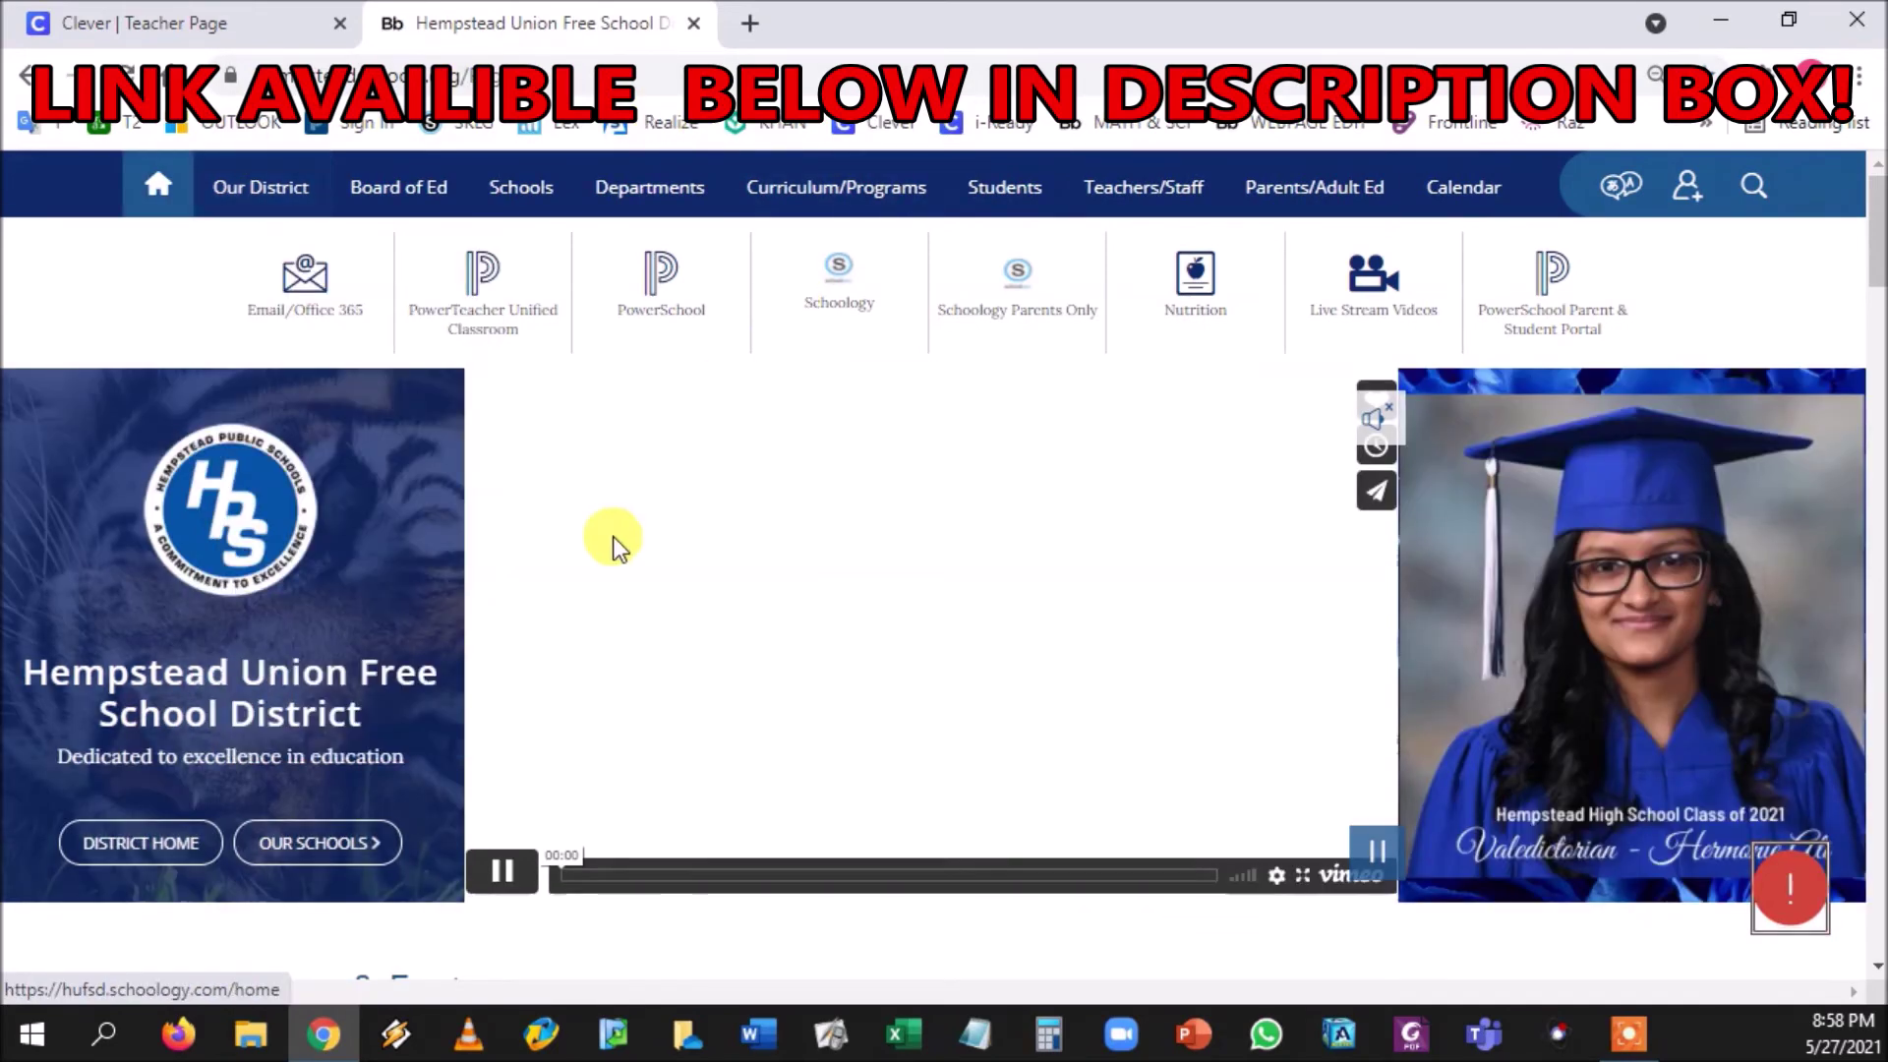
{"action": "left_click", "coordinate": [529, 873]}
{"action": "mouse_move", "coordinate": [1020, 186]}
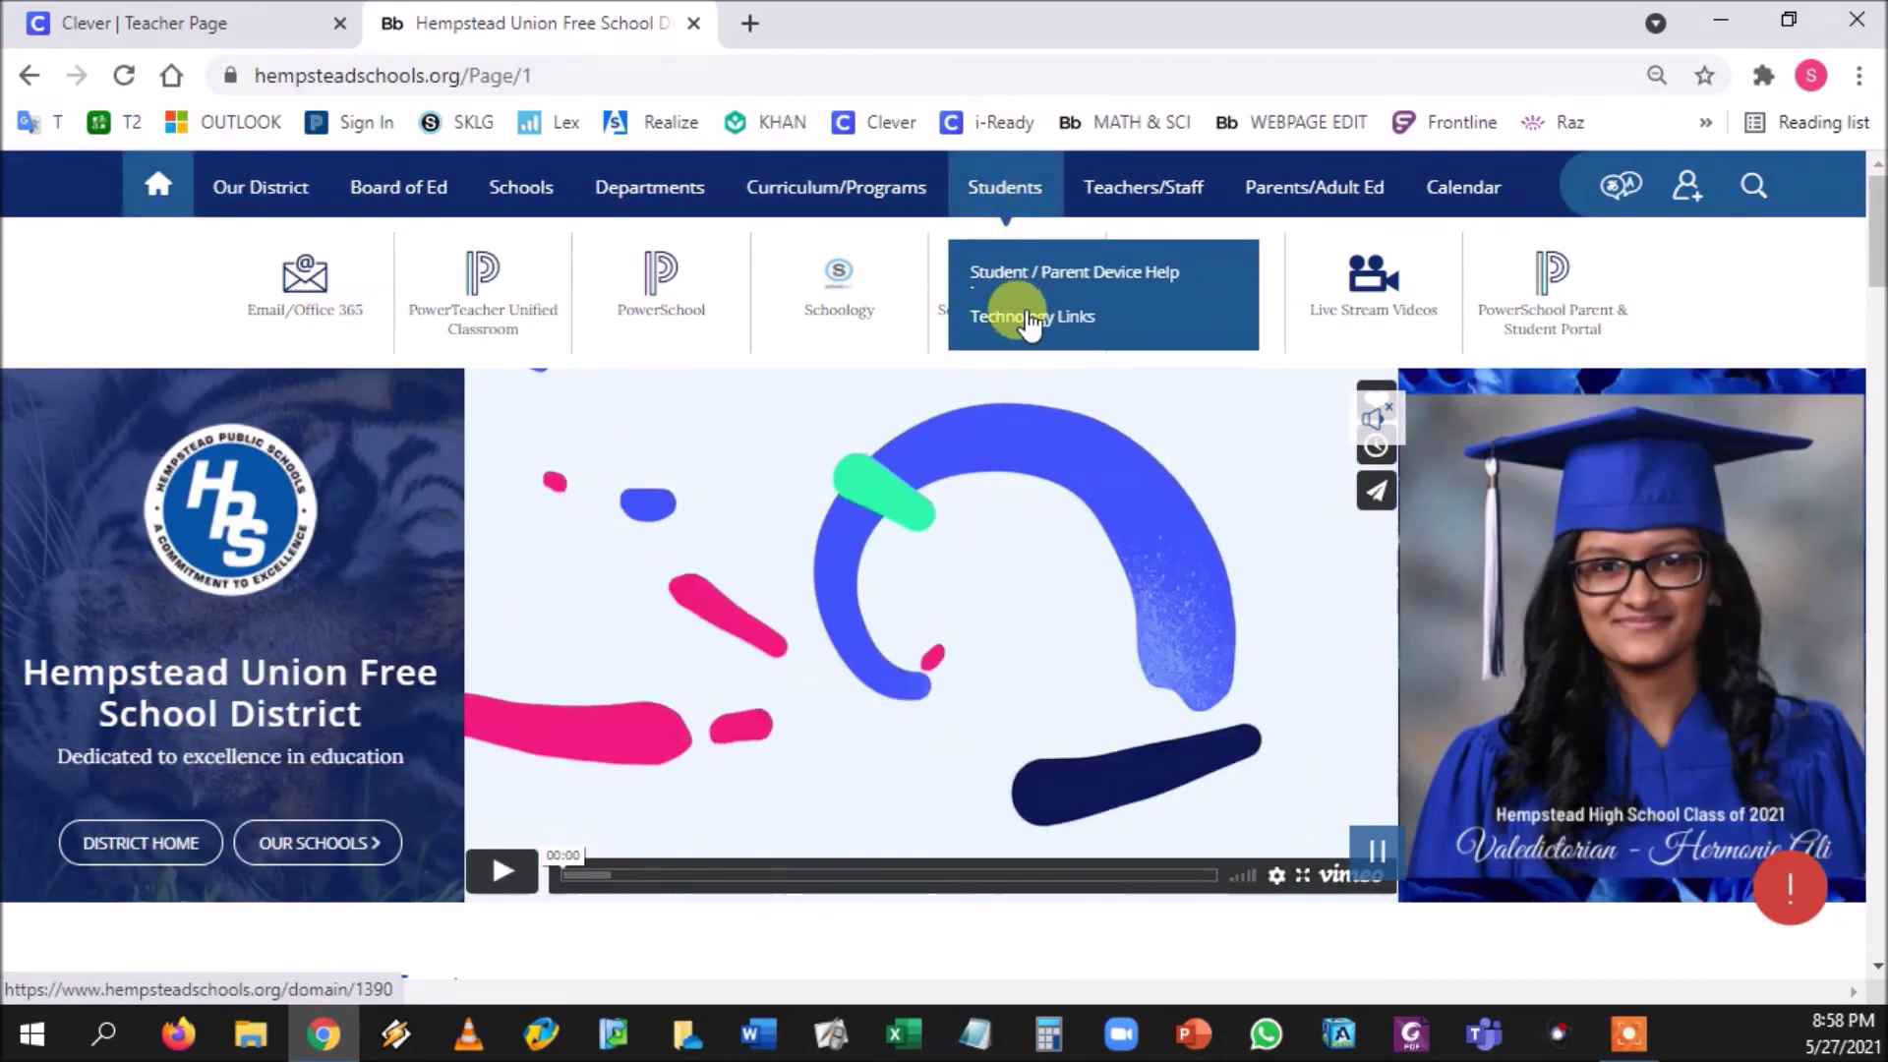
{"action": "left_click", "coordinate": [1027, 316]}
Step: Copy the link address of the SAVVAS EasyBridge logo
{"action": "scroll", "coordinate": [1029, 333], "scroll_direction": "down", "scroll_amount": 4}
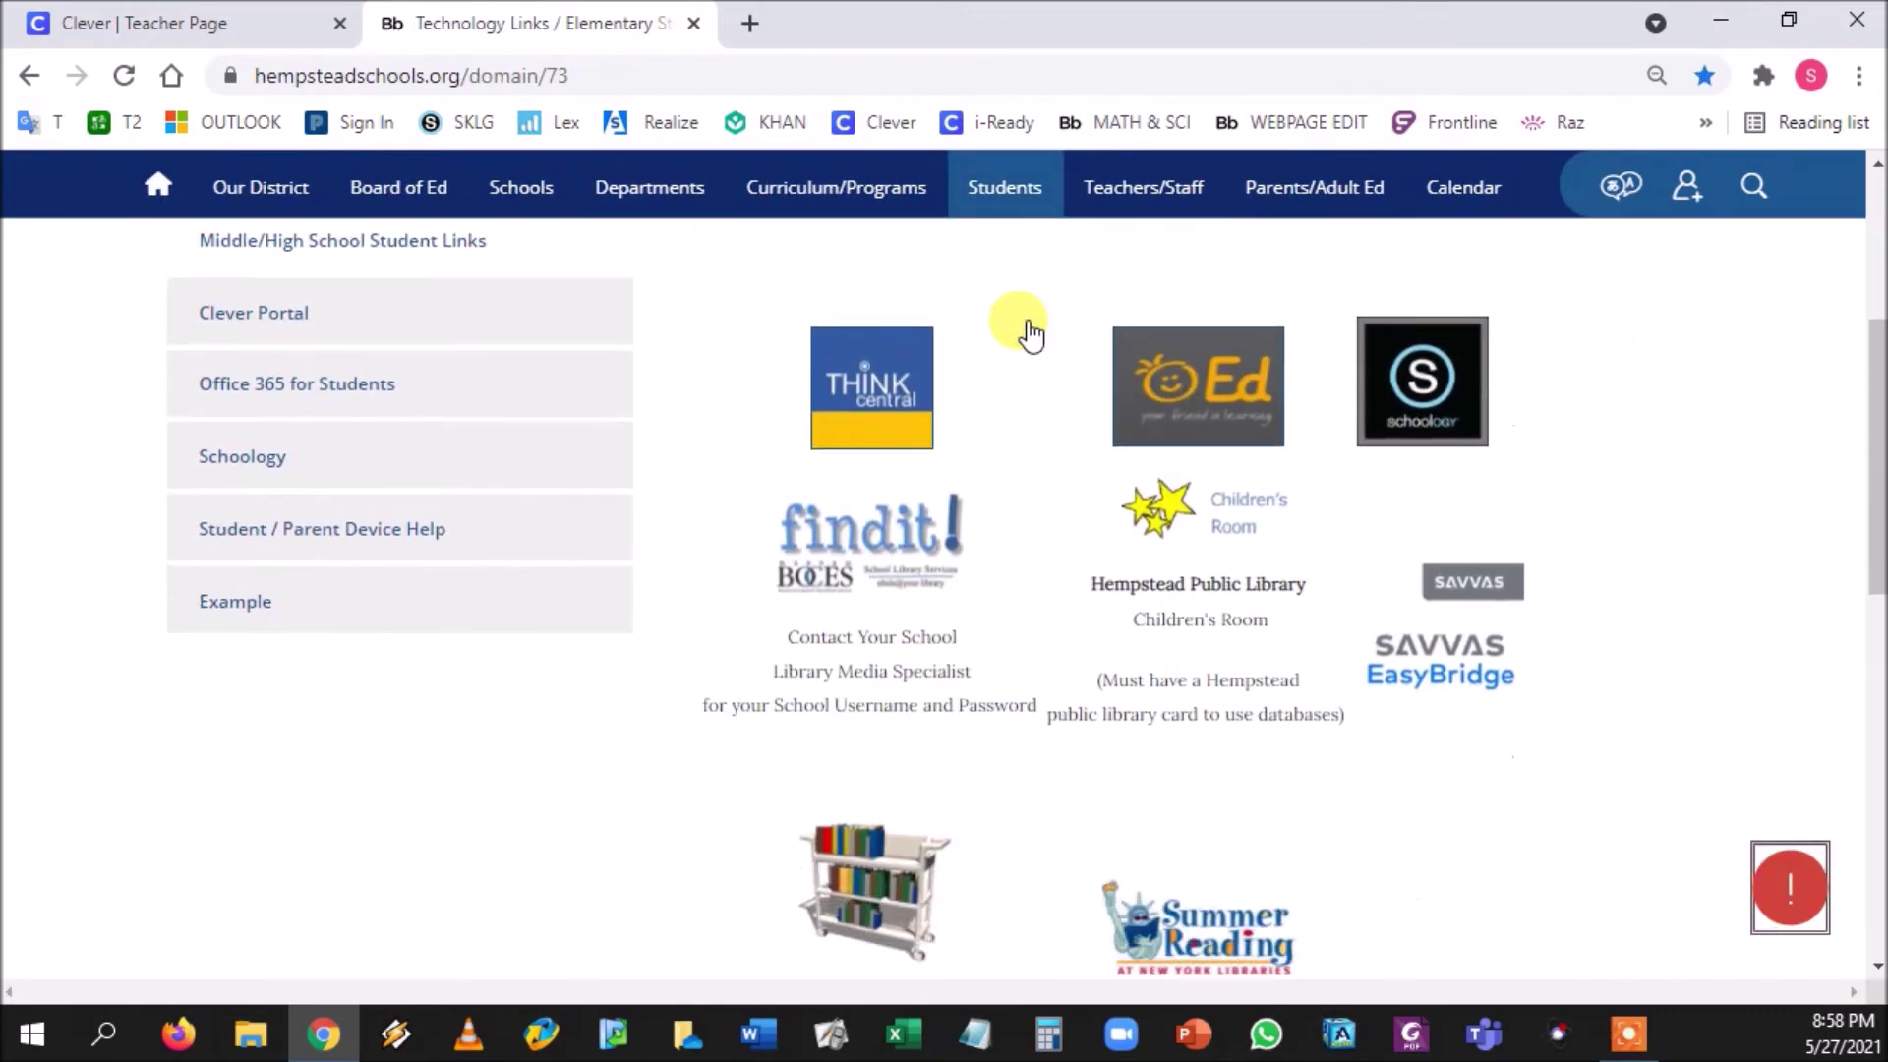
{"action": "scroll", "coordinate": [1024, 328], "scroll_direction": "down", "scroll_amount": 3}
{"action": "scroll", "coordinate": [1053, 328], "scroll_direction": "up", "scroll_amount": 2}
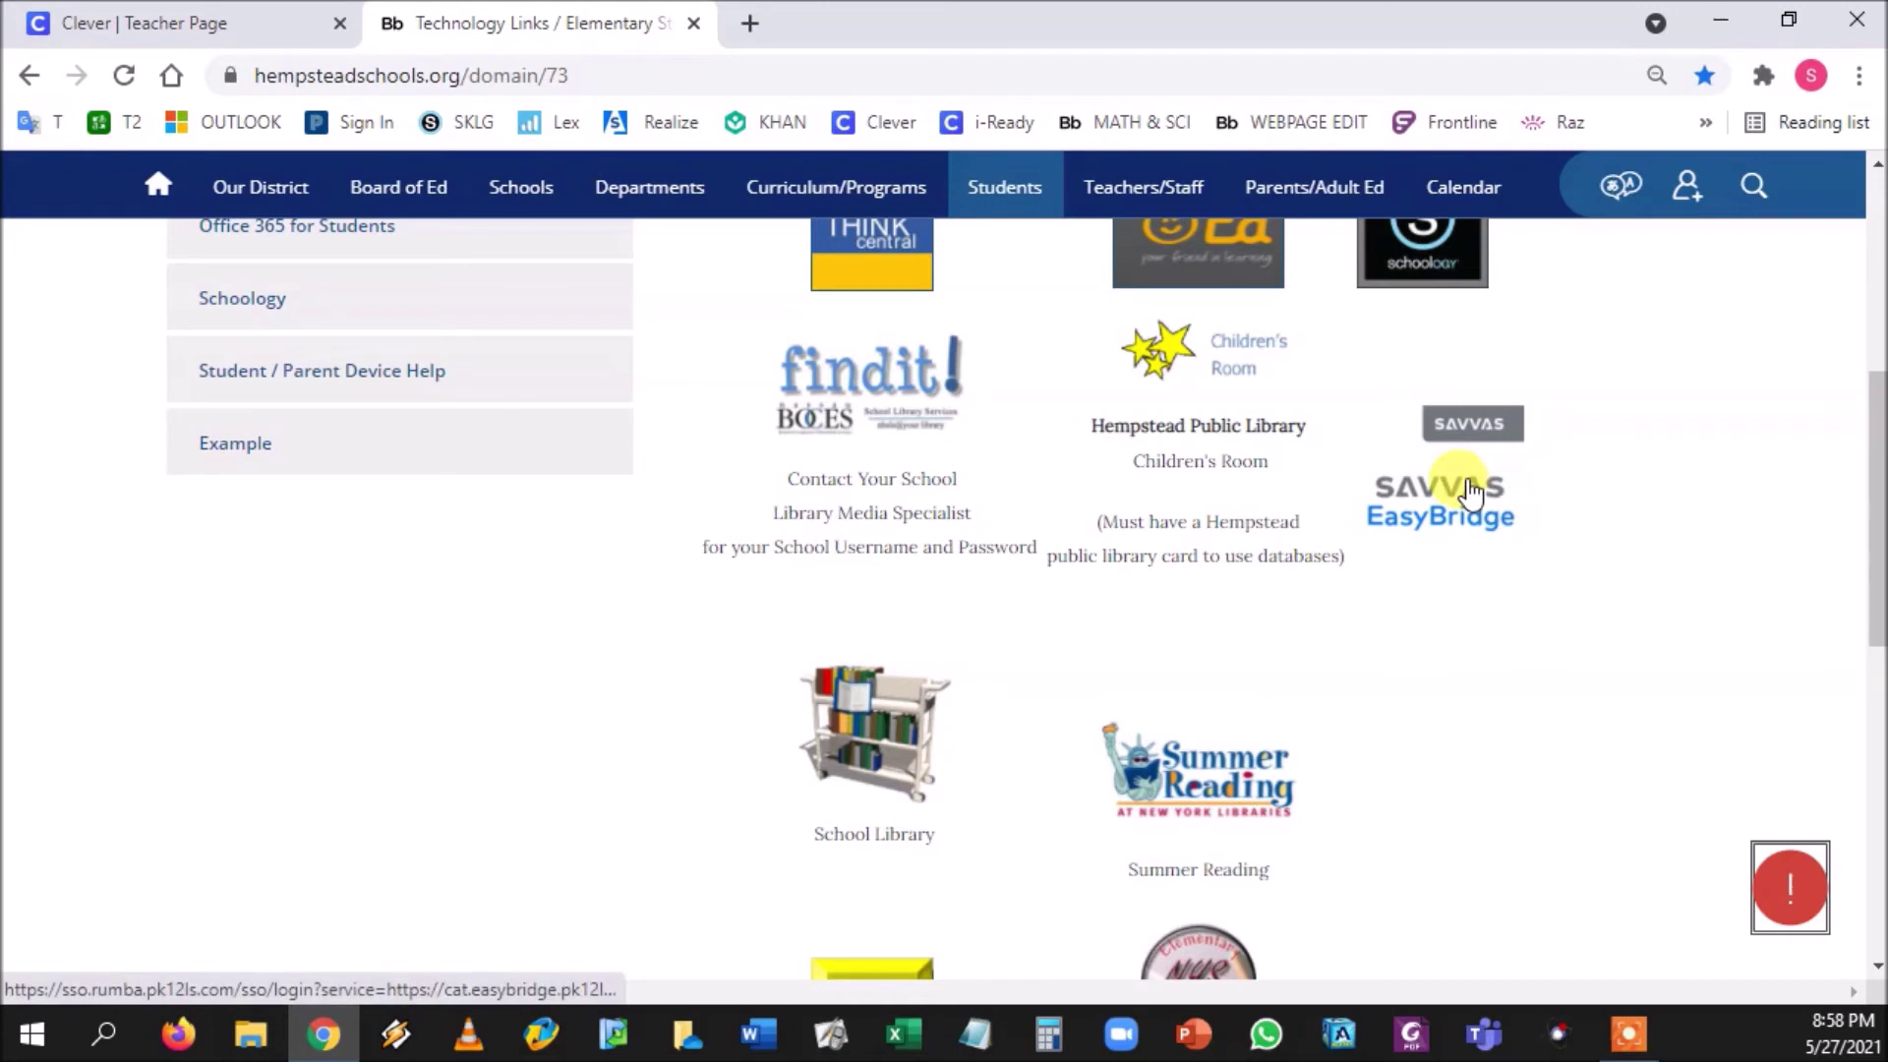
{"action": "right_click", "coordinate": [1491, 482]}
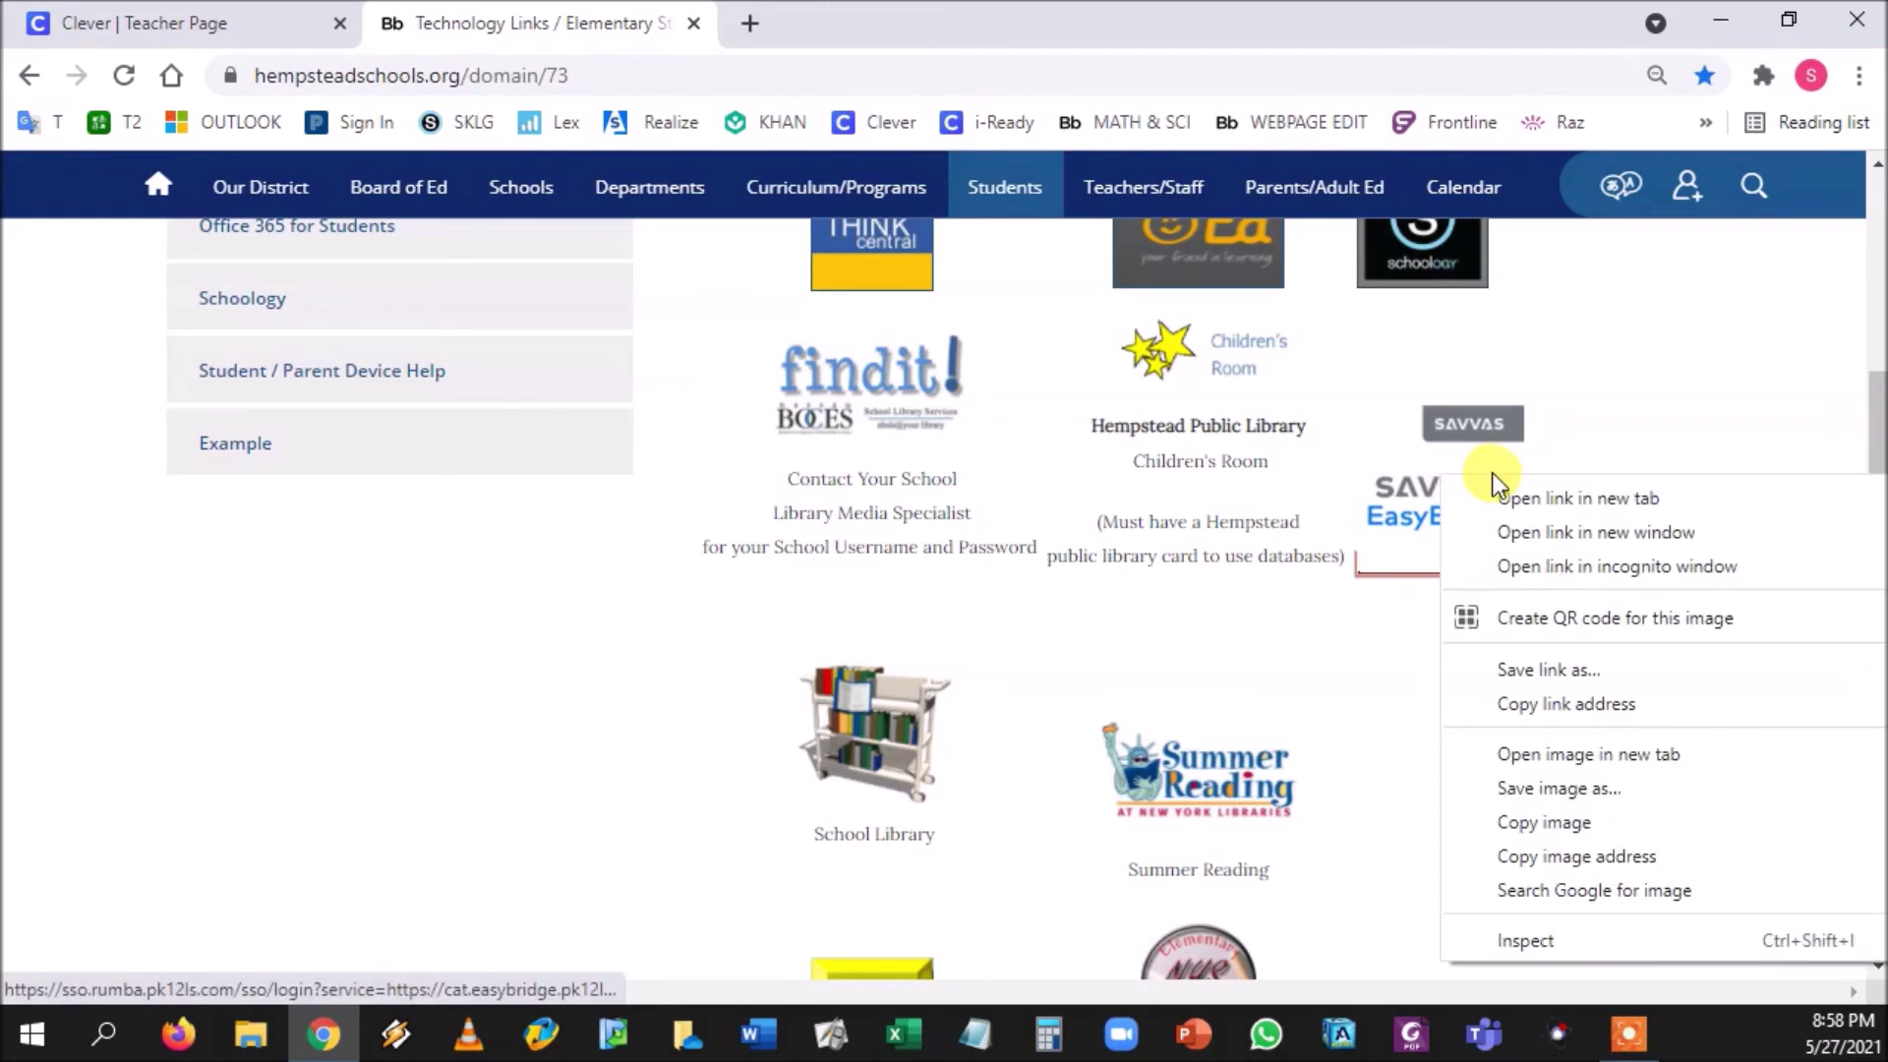
{"action": "left_click", "coordinate": [1549, 706]}
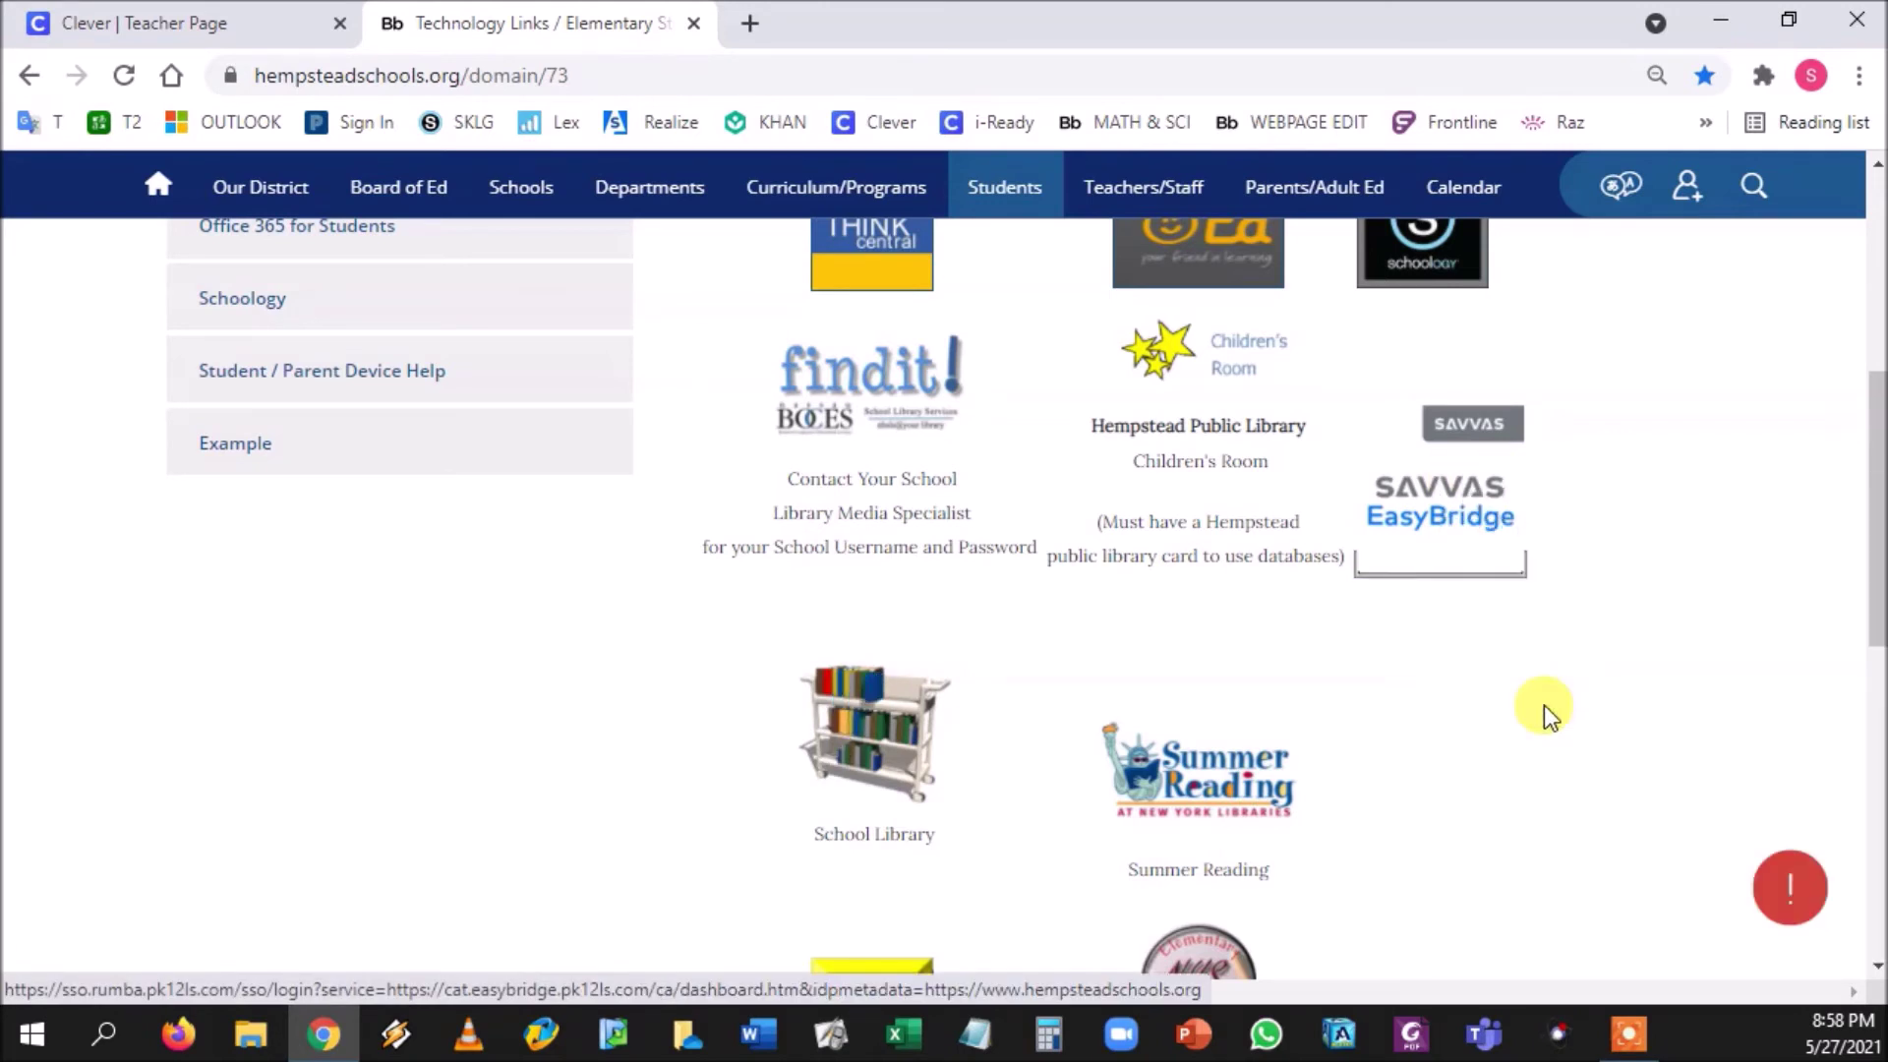
Step: Paste the copied EasyBridge address into the Clever link field
{"action": "left_click", "coordinate": [147, 39]}
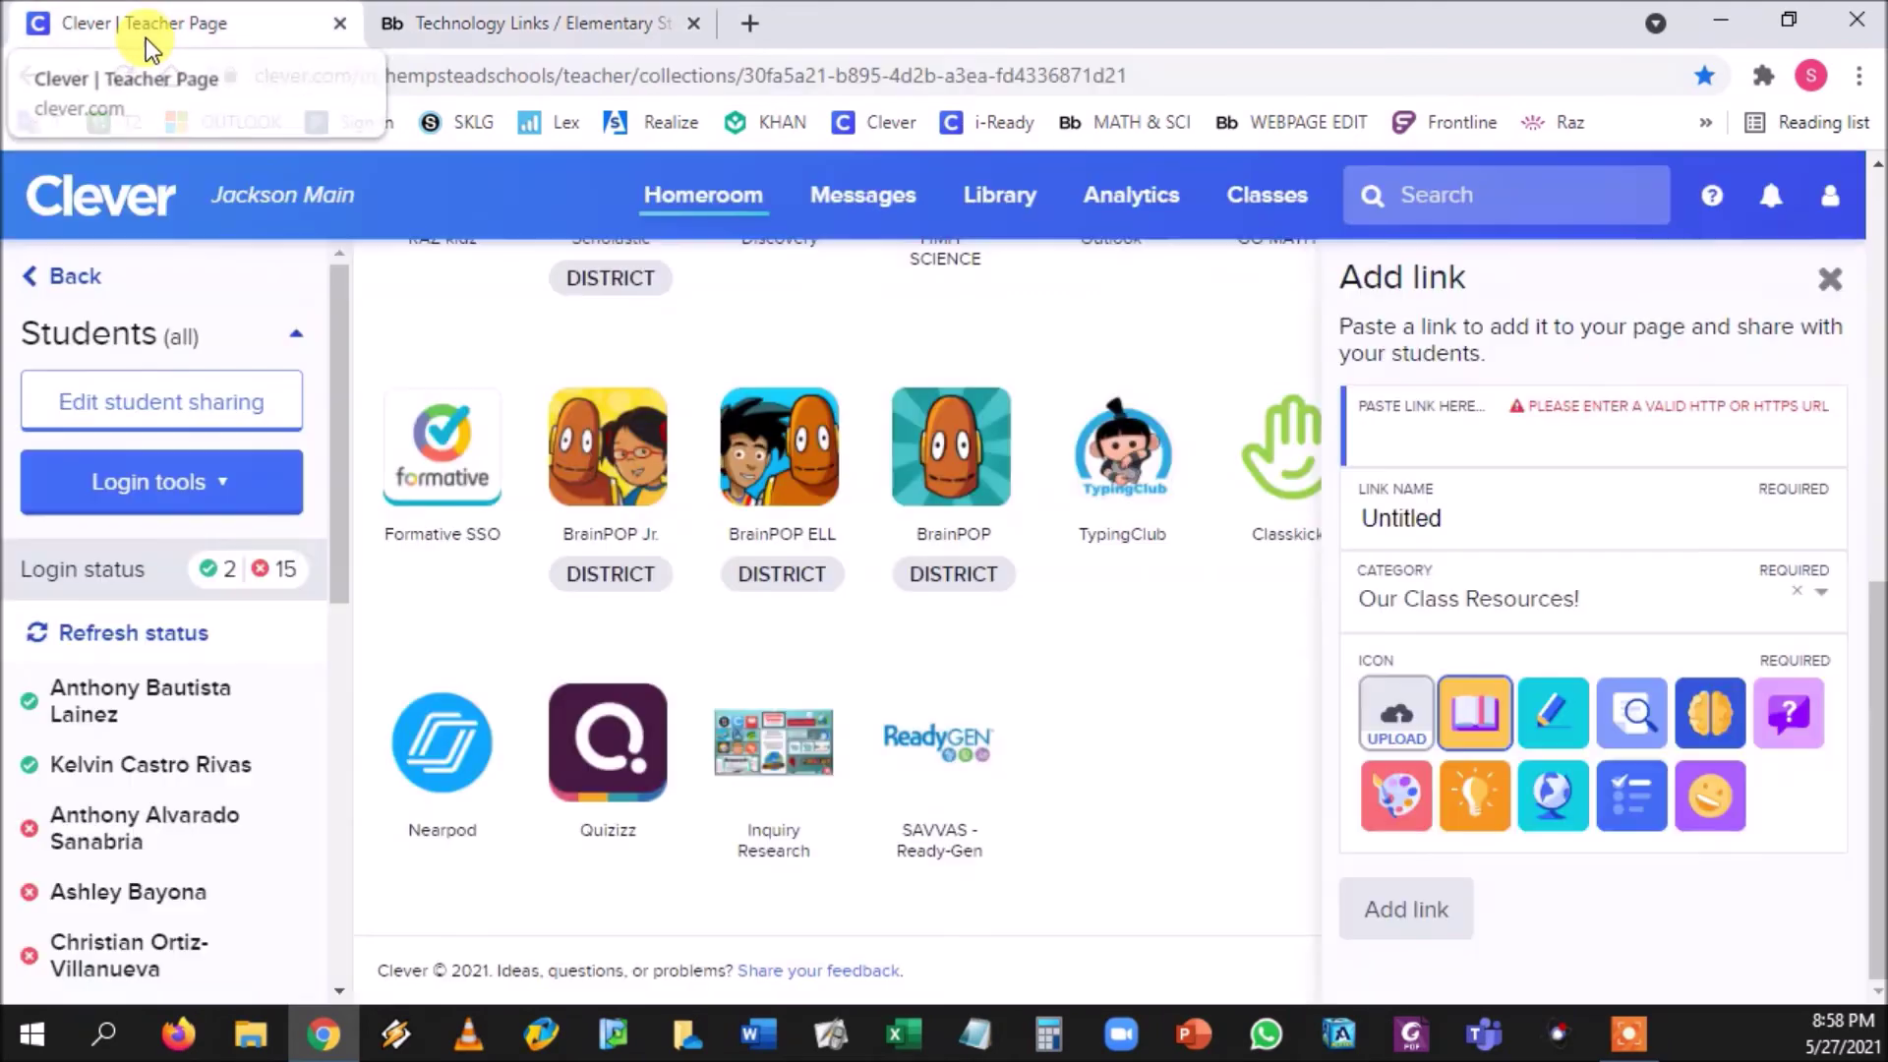
{"action": "left_click", "coordinate": [1484, 433]}
{"action": "right_click", "coordinate": [1543, 455]}
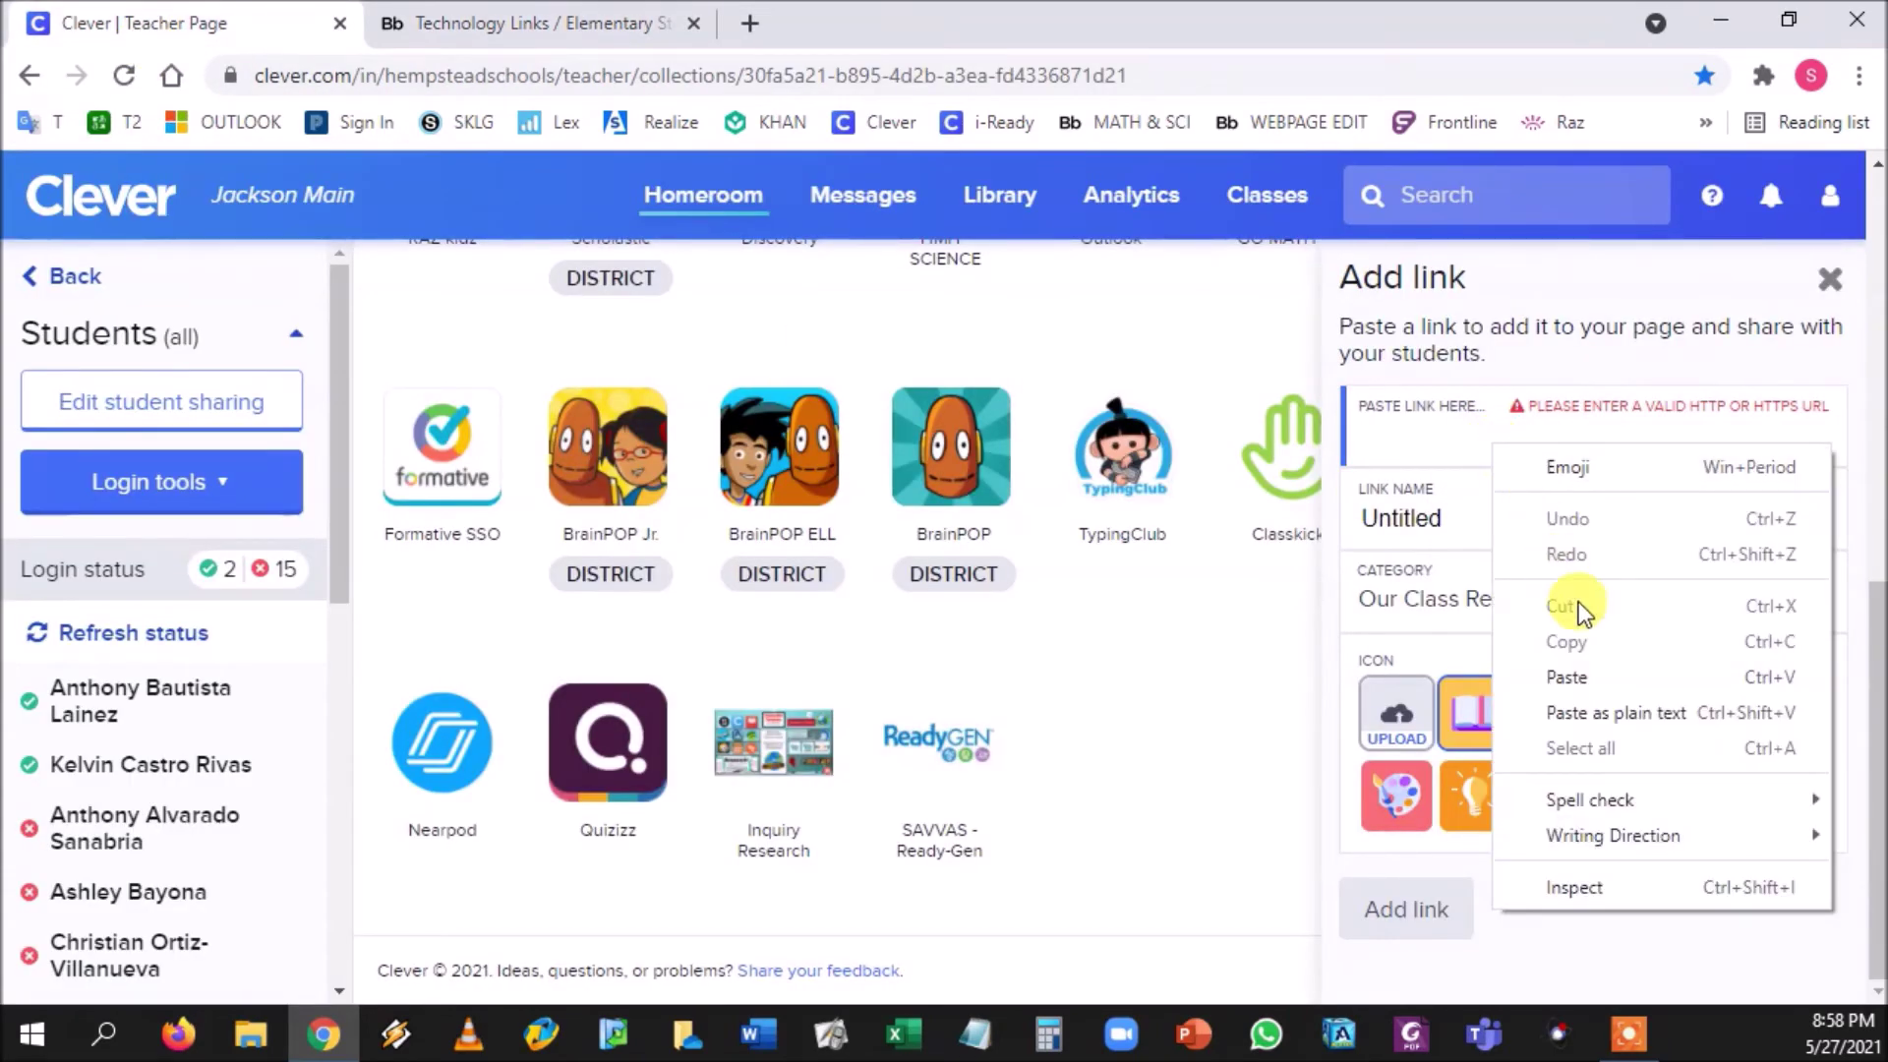
{"action": "left_click", "coordinate": [1569, 675]}
{"action": "left_click_drag", "start_coordinate": [1691, 433], "coordinate": [1318, 455]}
Step: Name the link SAVVAS with a brain icon, add it, and open it to test
{"action": "left_click_drag", "start_coordinate": [1483, 510], "coordinate": [1254, 512]}
{"action": "type", "text": "S"}
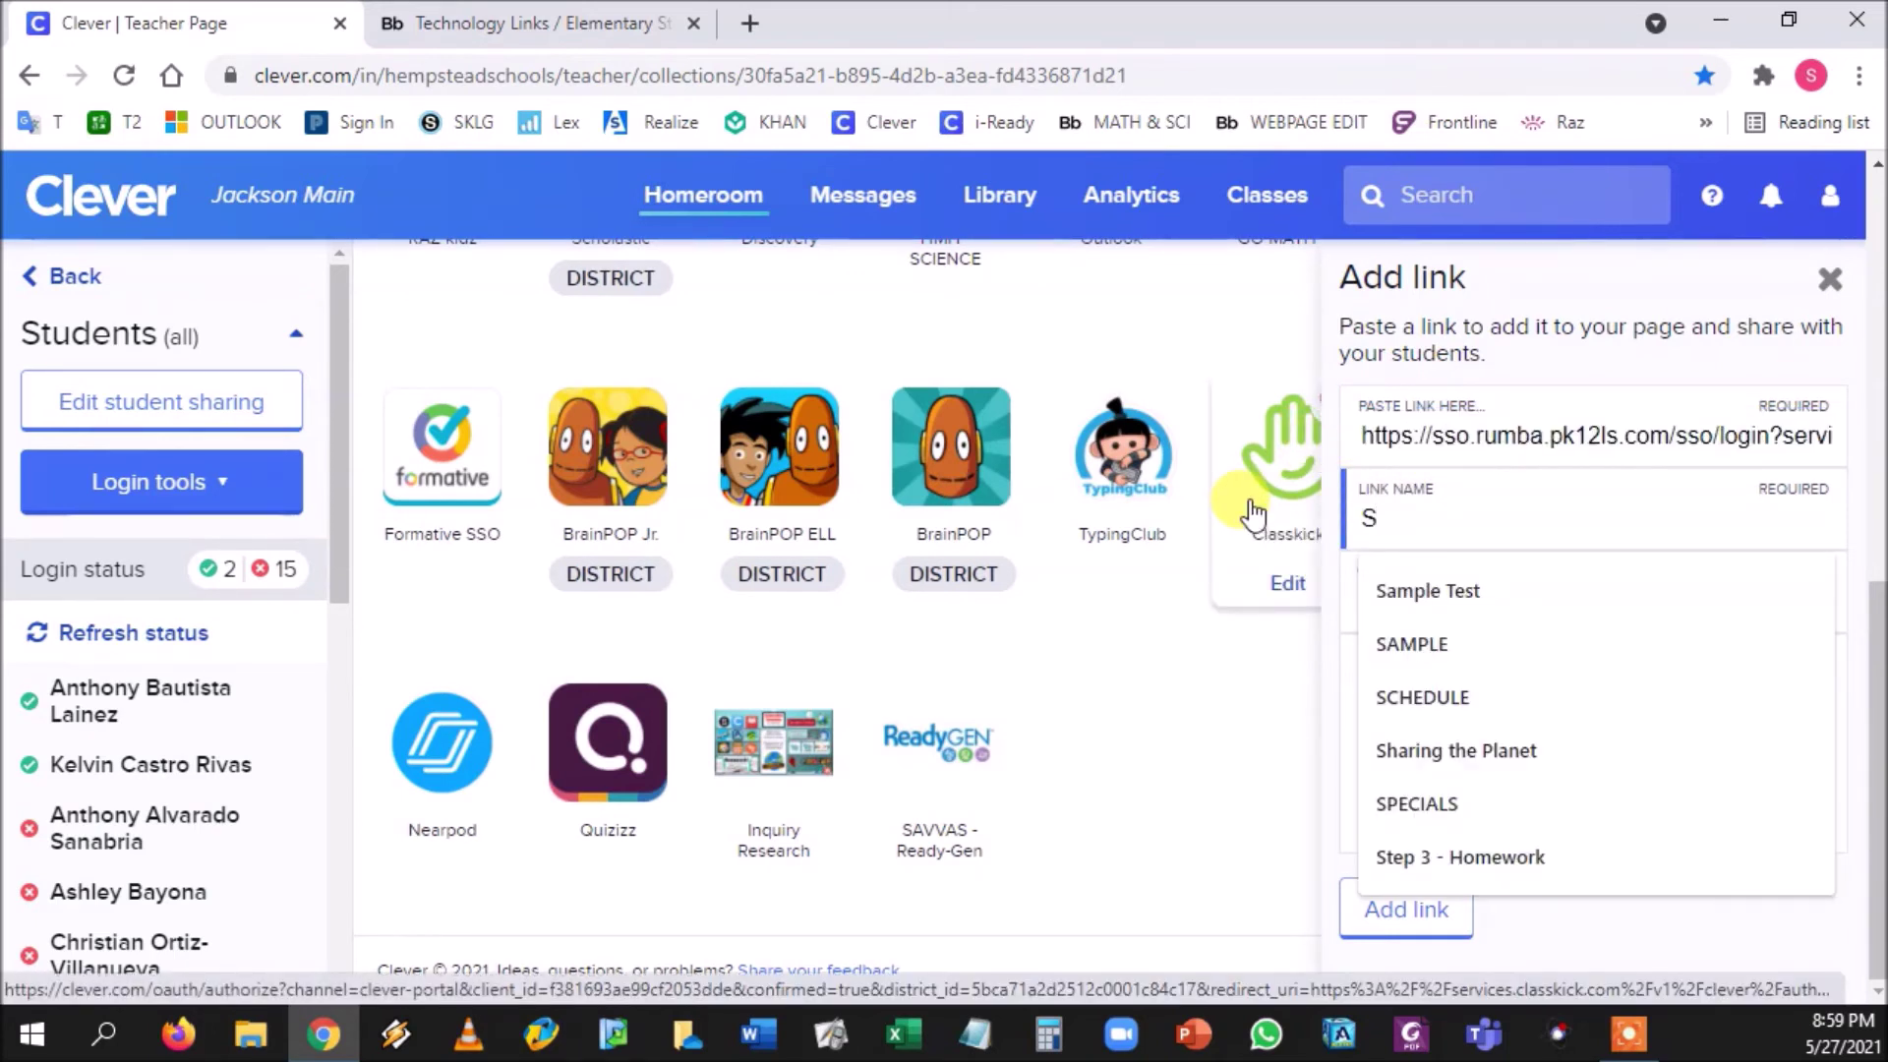
{"action": "type", "text": "AVVA"}
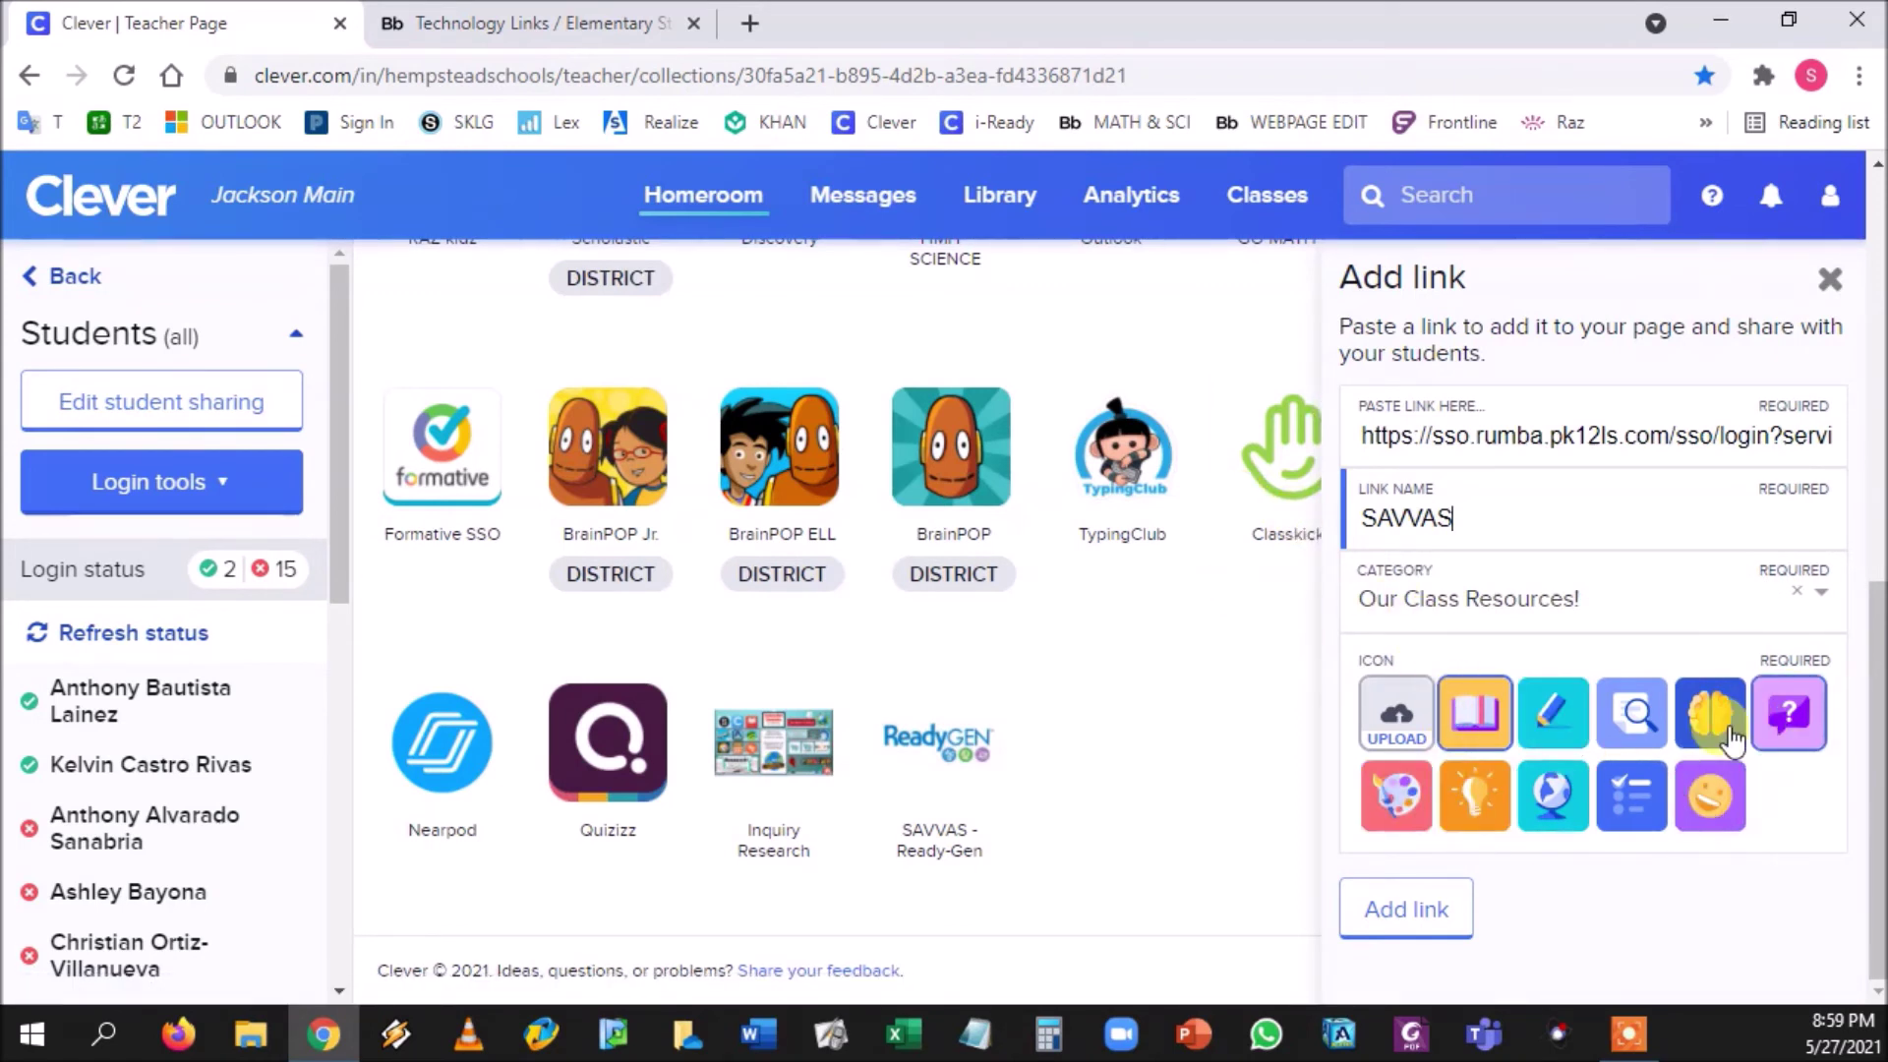
{"action": "type", "text": "S"}
{"action": "left_click", "coordinate": [1727, 737]}
{"action": "left_click", "coordinate": [1401, 915]}
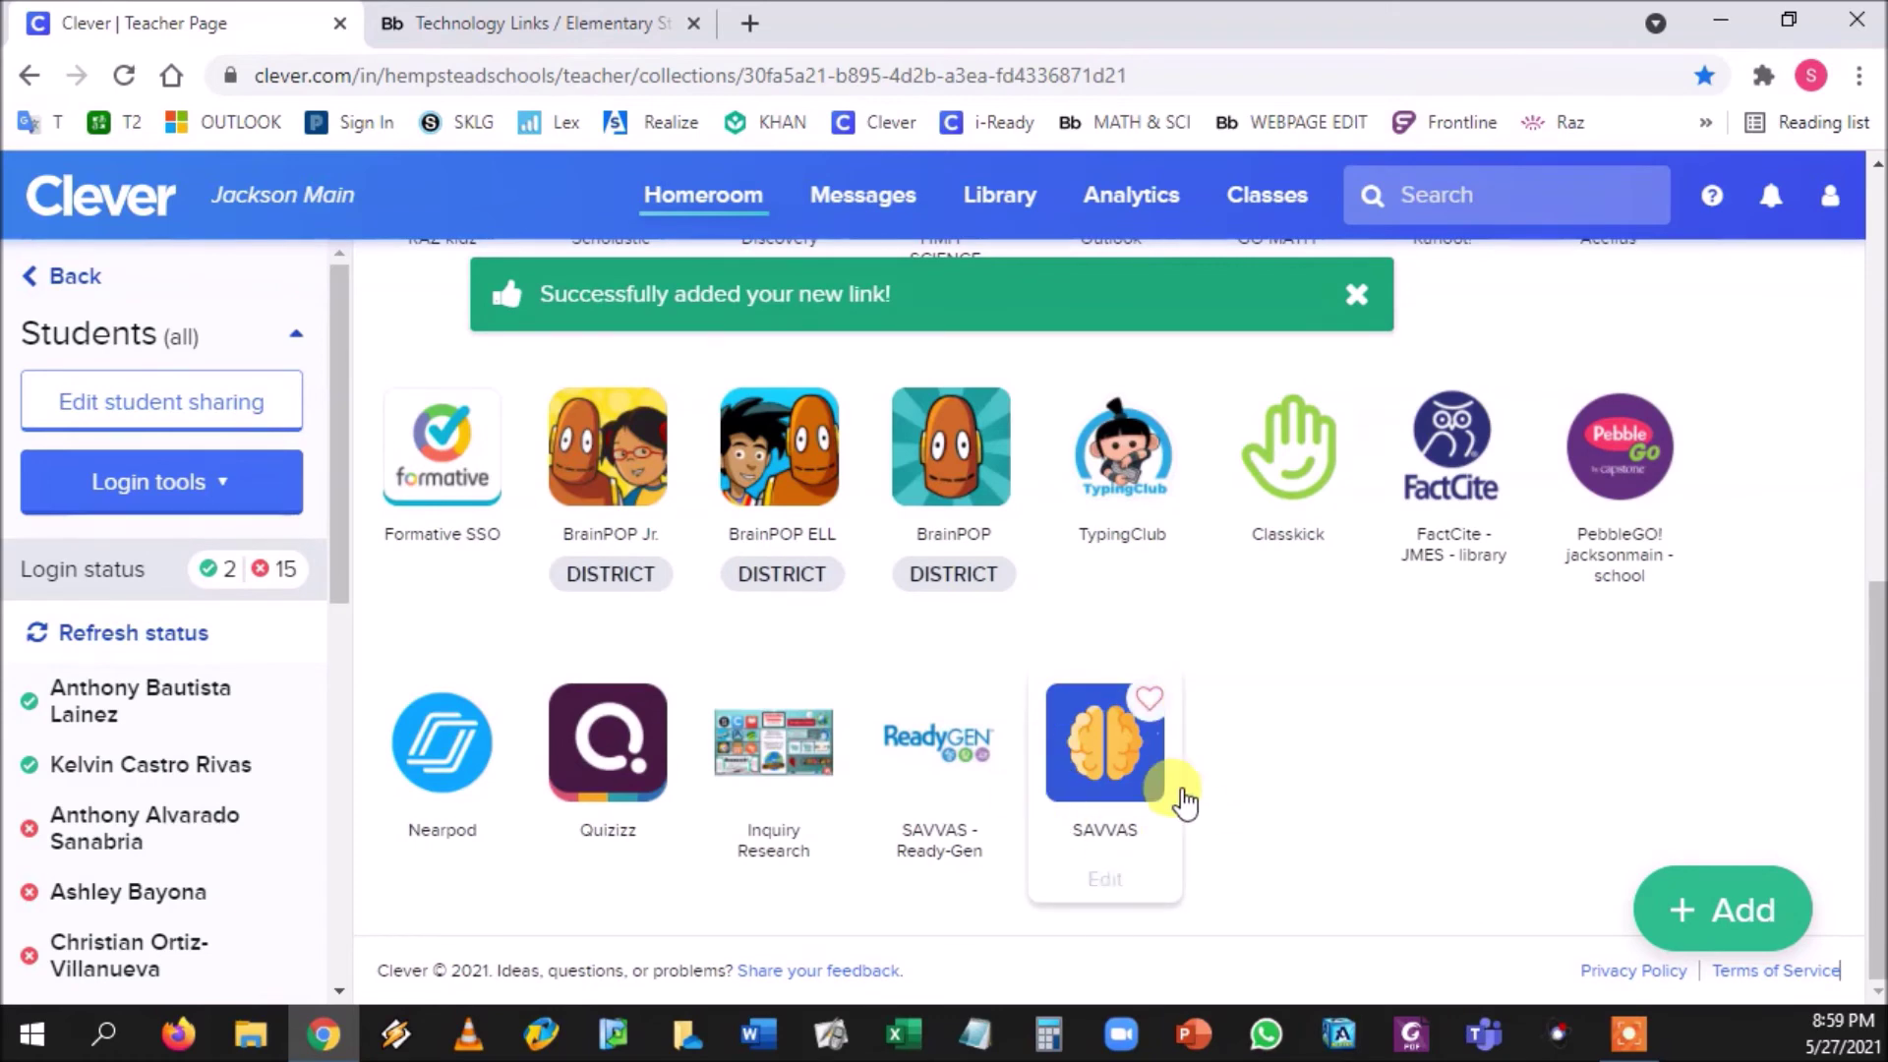
{"action": "left_click", "coordinate": [1118, 771]}
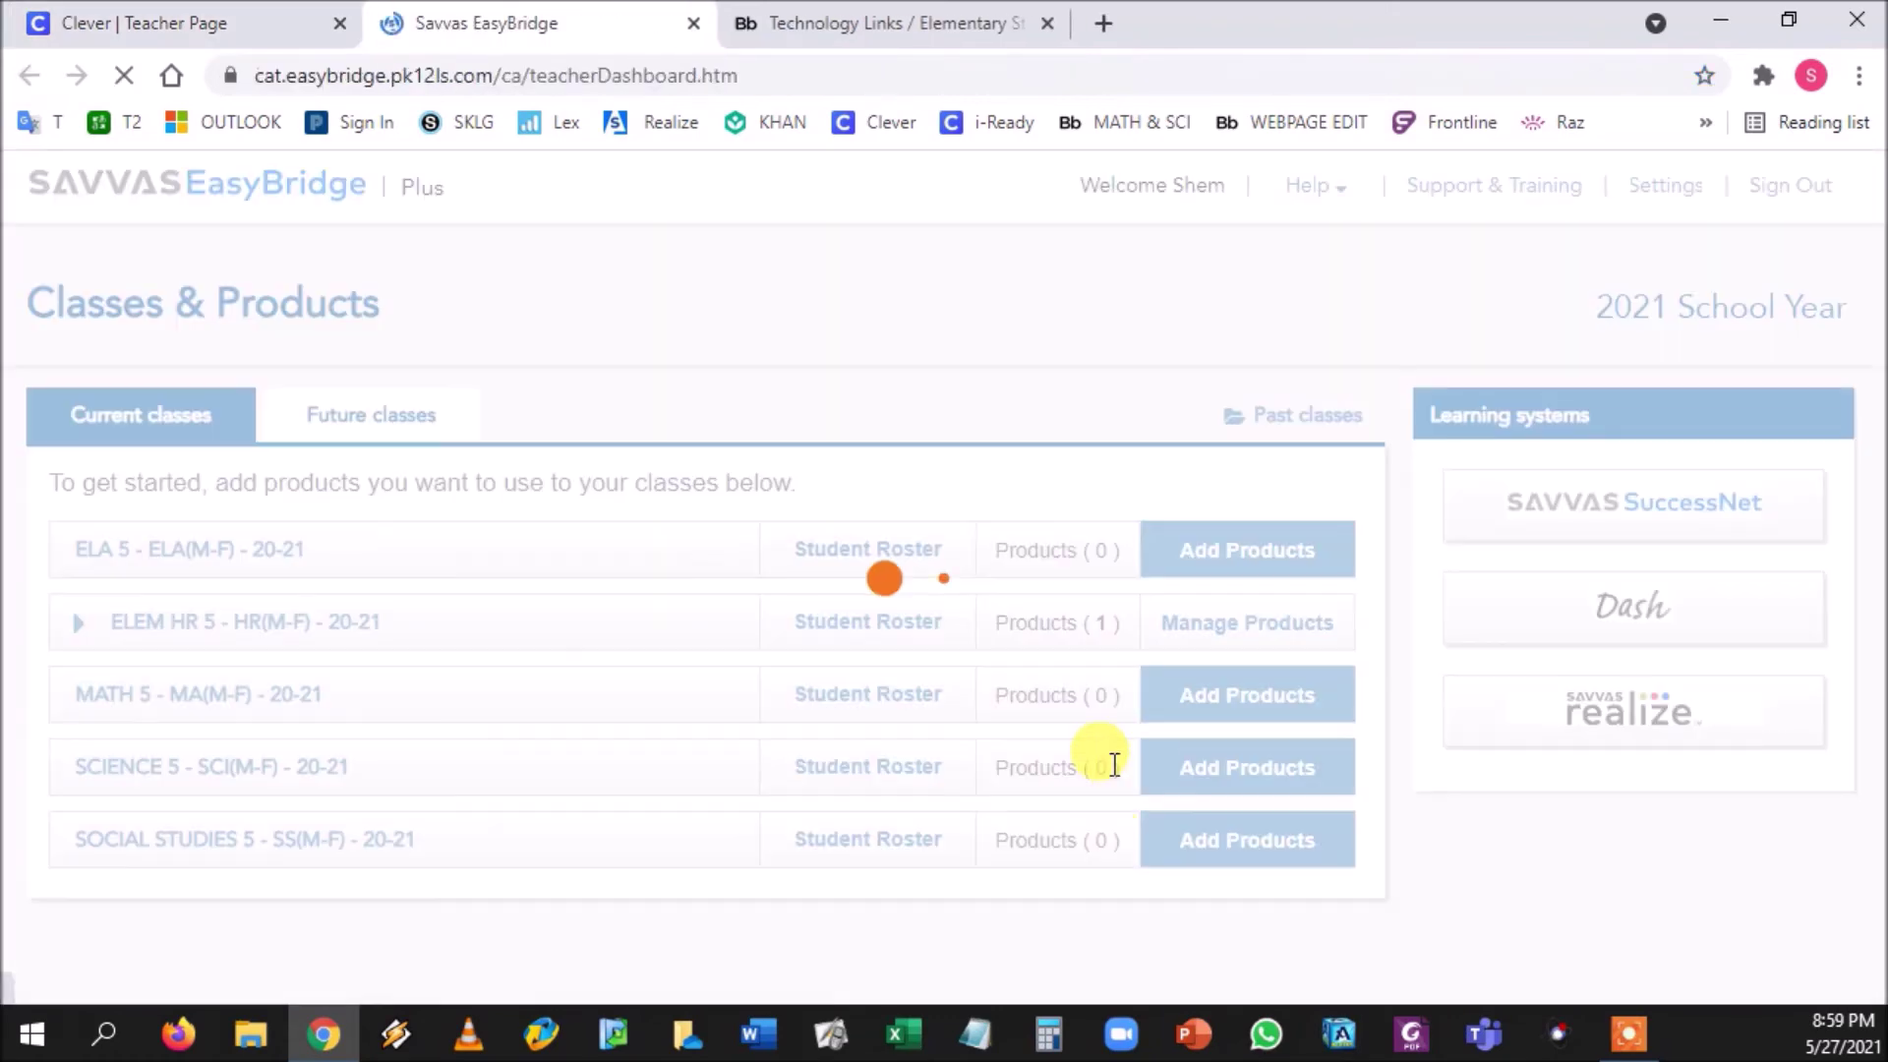
Step: Go back to the Clever teacher resource page and launch the SAVVAS tile into EasyBridge
{"action": "left_click", "coordinate": [173, 40]}
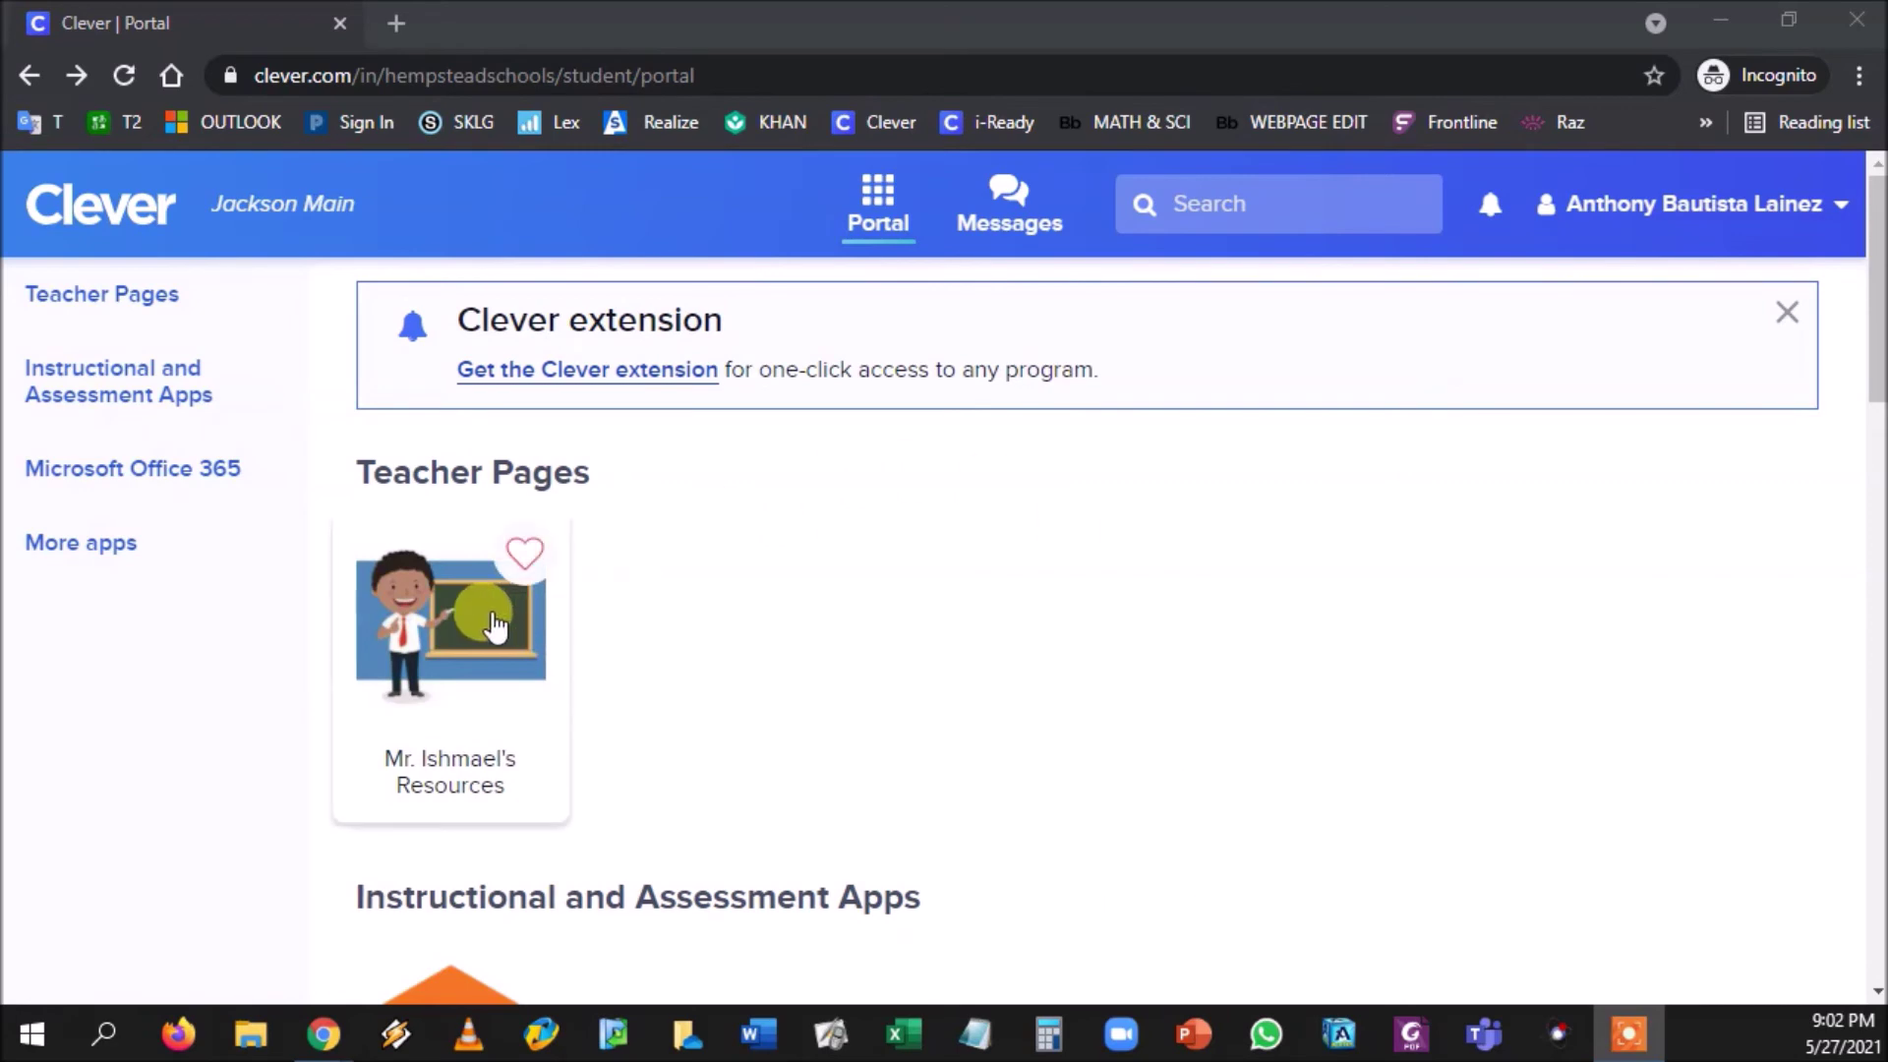
{"action": "left_click", "coordinate": [487, 617]}
{"action": "scroll", "coordinate": [413, 529], "scroll_direction": "down", "scroll_amount": 4}
{"action": "scroll", "coordinate": [413, 528], "scroll_direction": "down", "scroll_amount": 5}
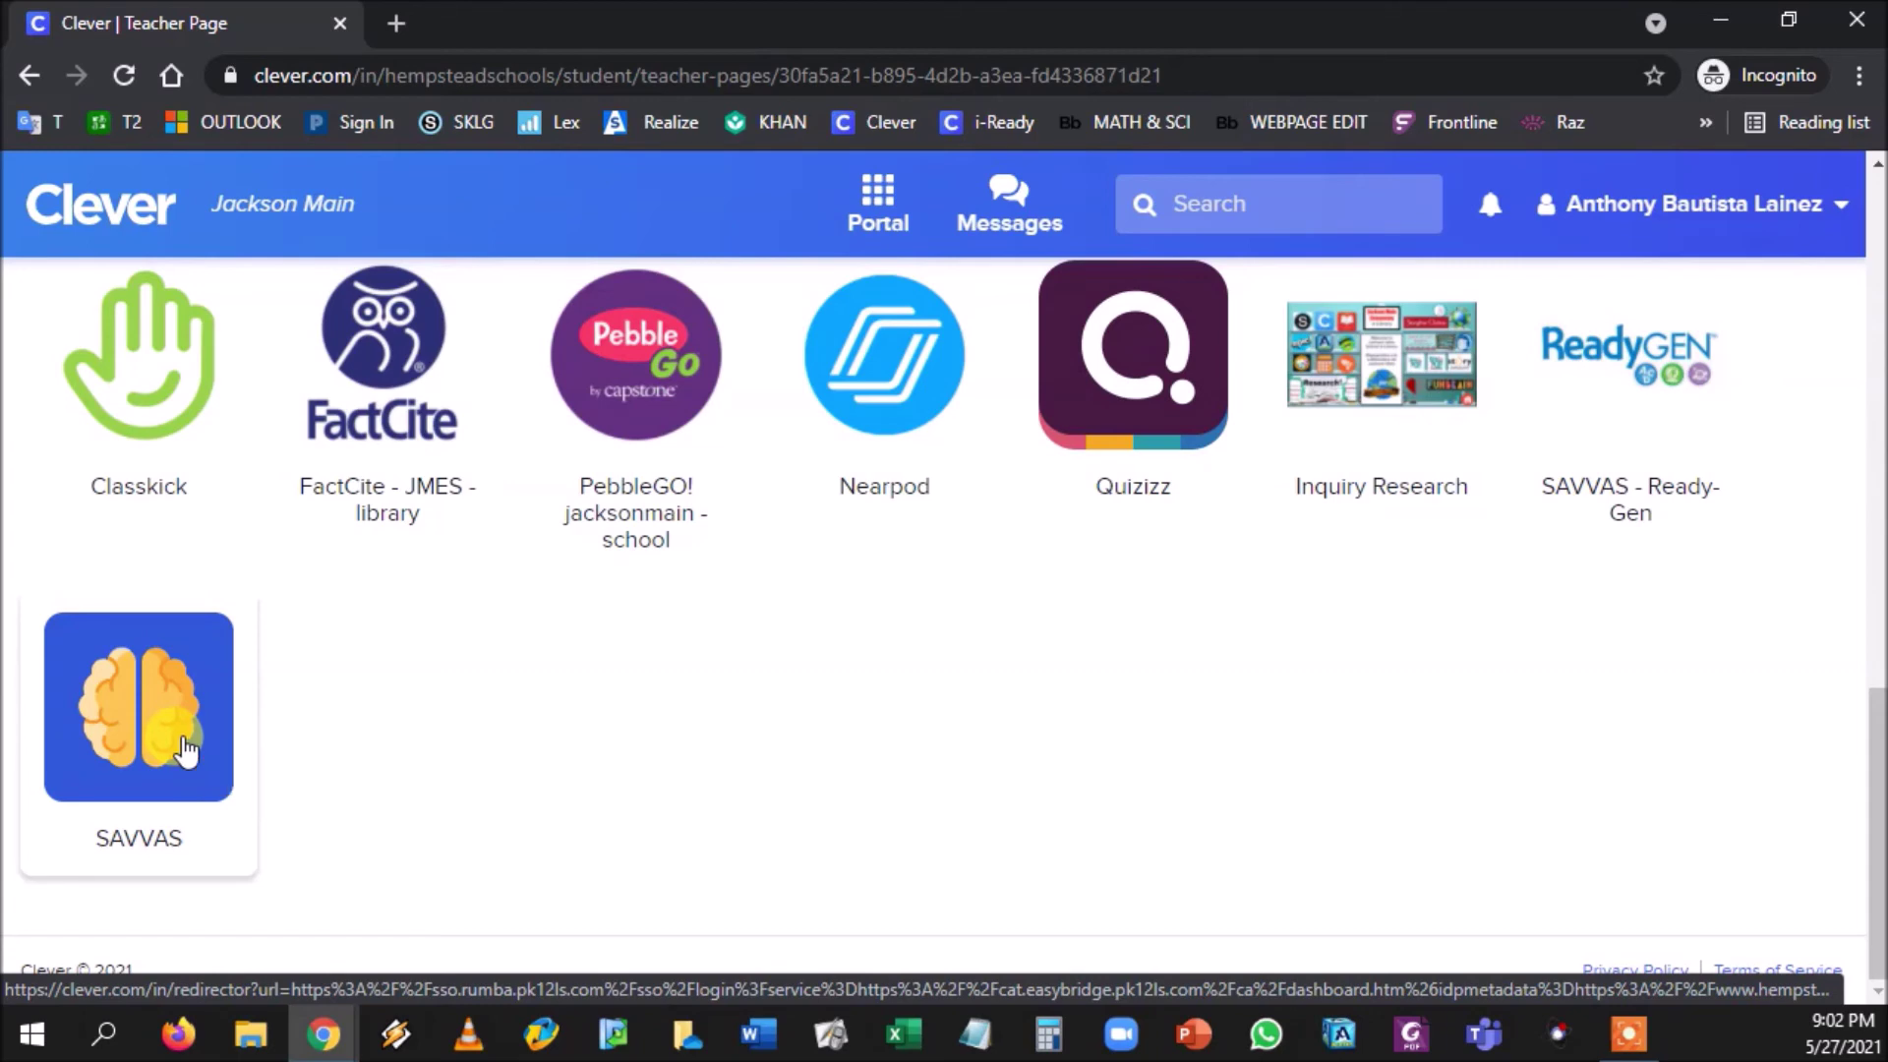
{"action": "left_click", "coordinate": [185, 751]}
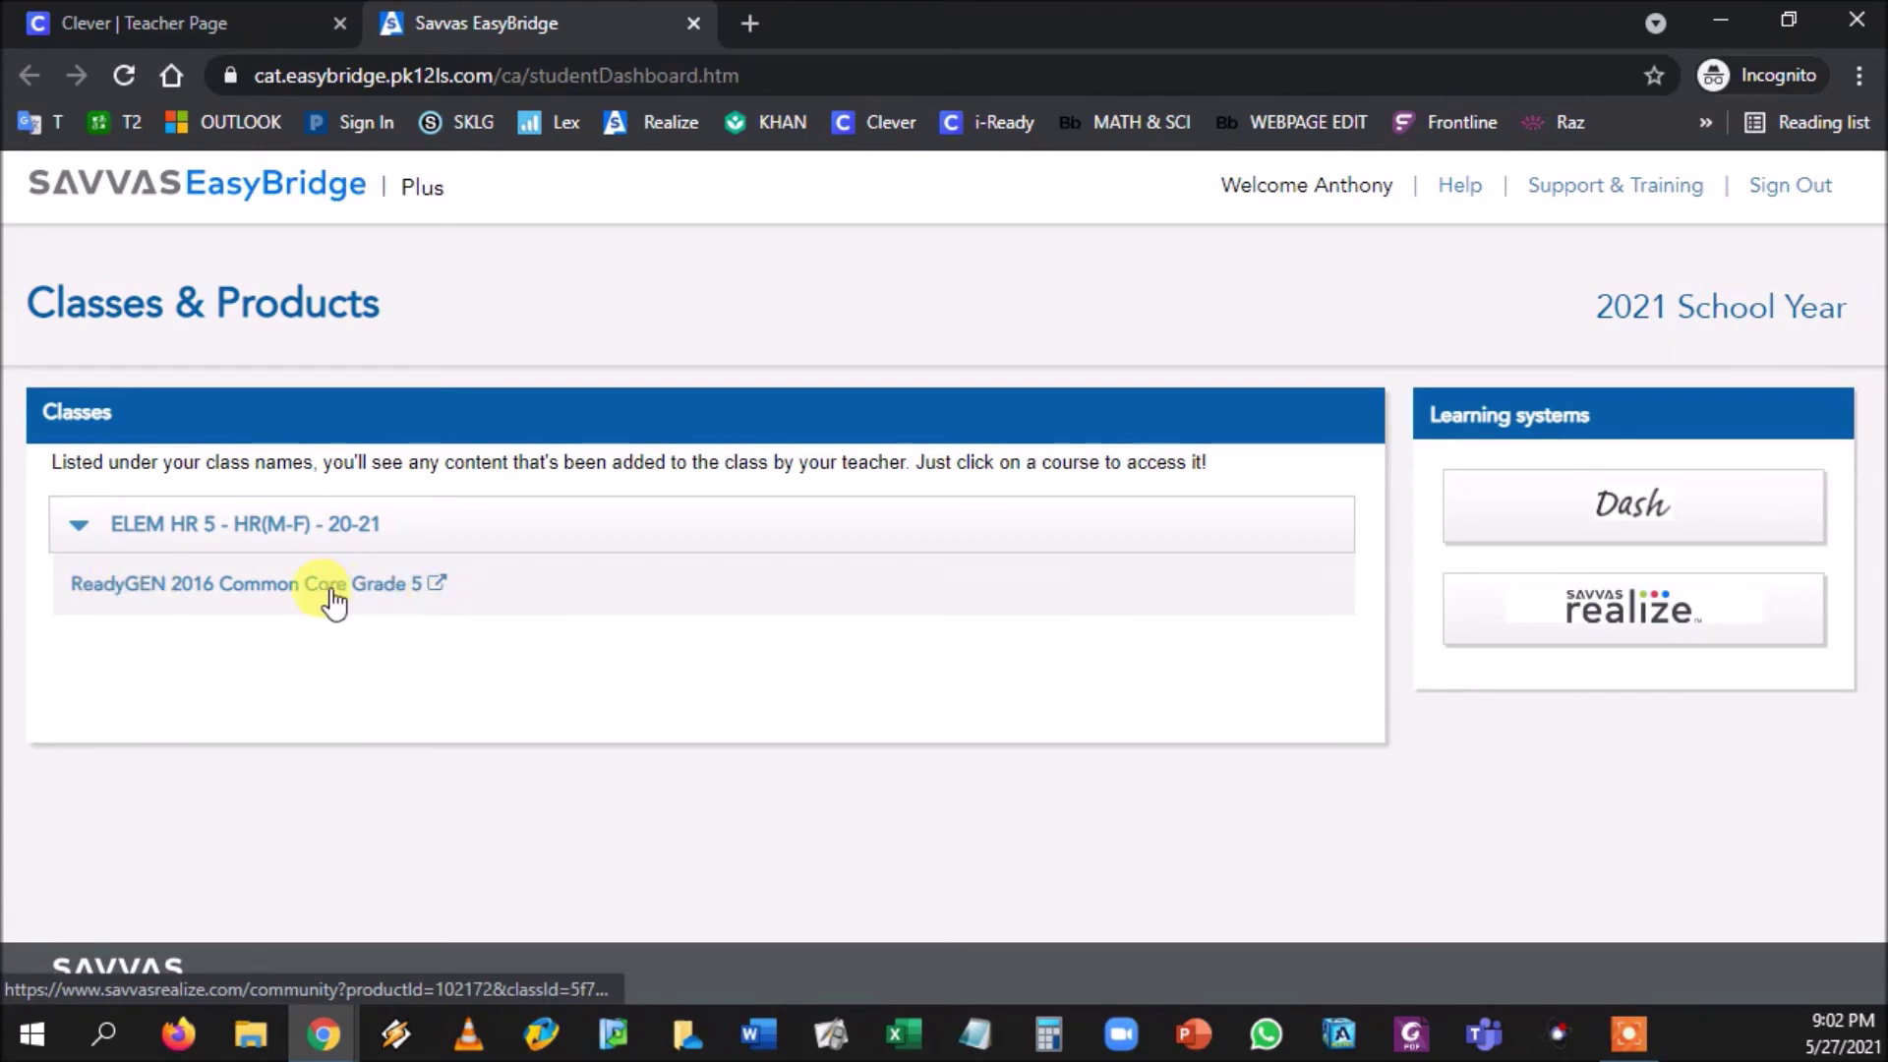
Step: Open the ReadyGEN 2016 Common Core Grade 5 course and step through the welcome setup to Let's go!
{"action": "left_click", "coordinate": [243, 590]}
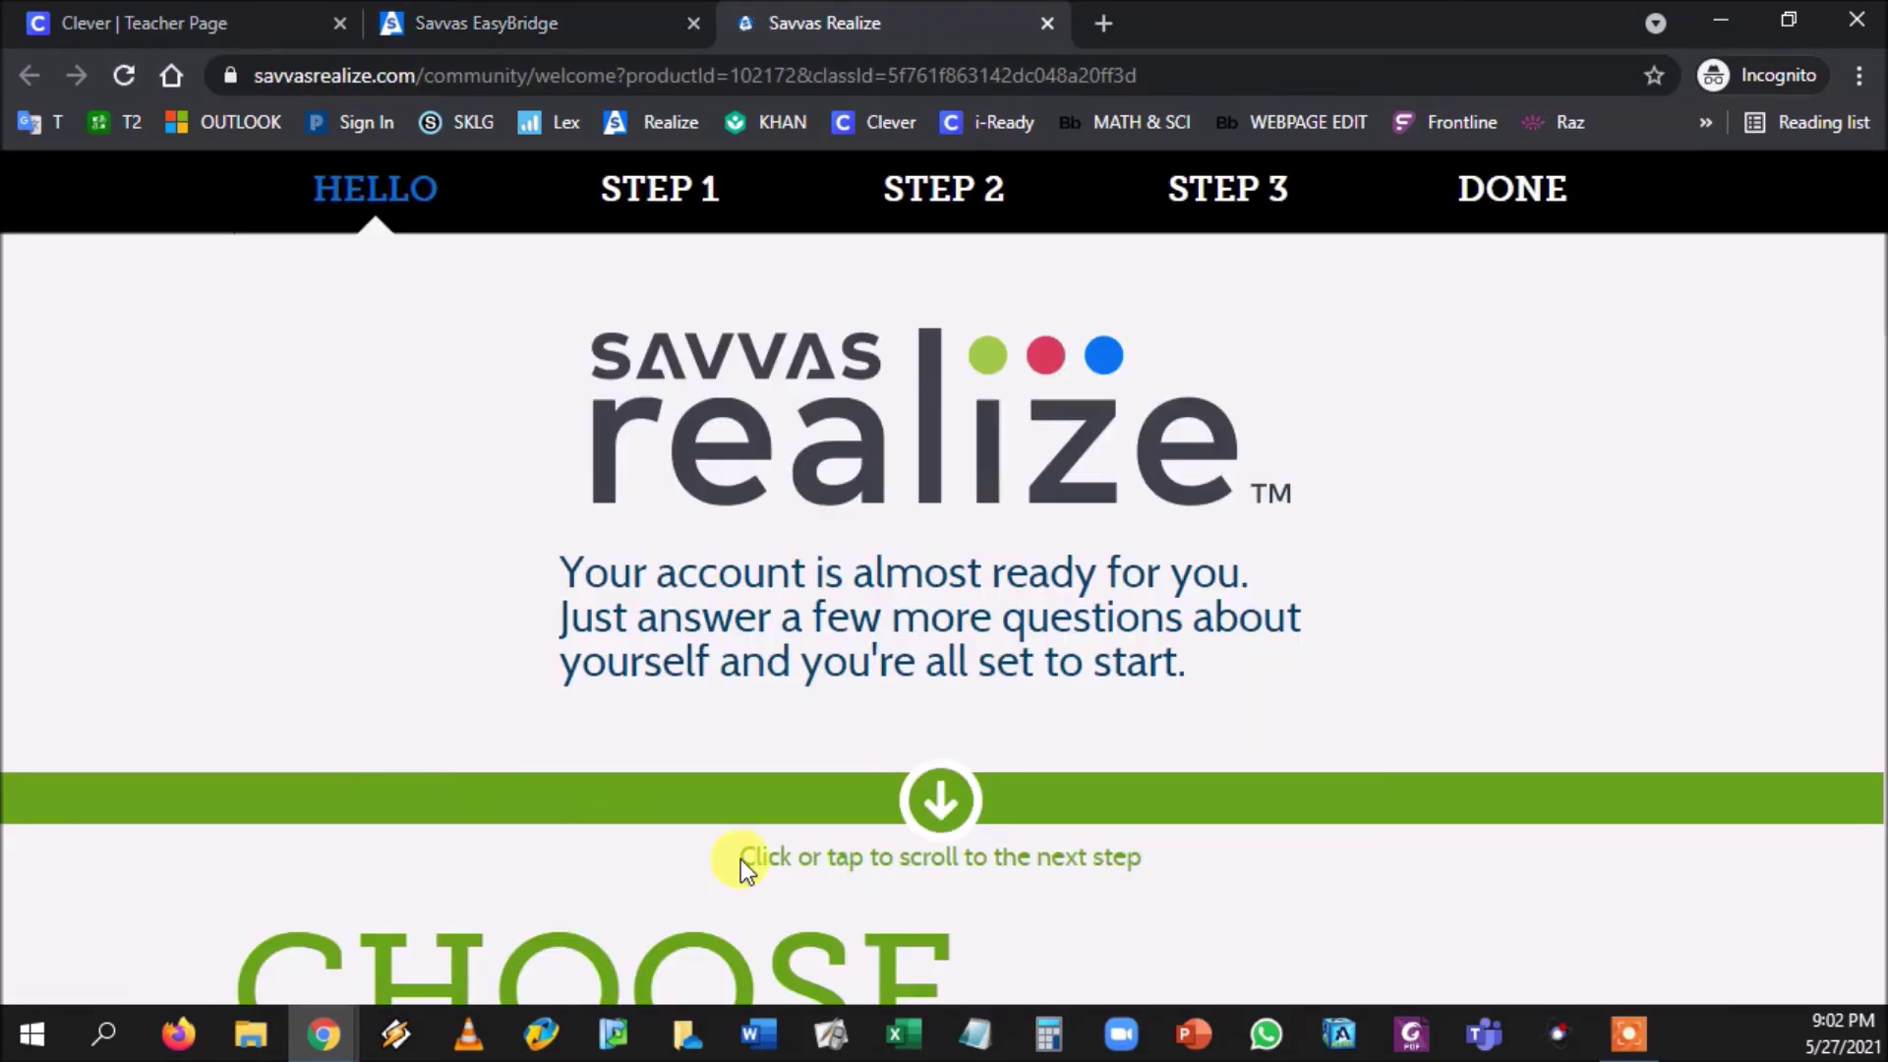
{"action": "left_click", "coordinate": [979, 781]}
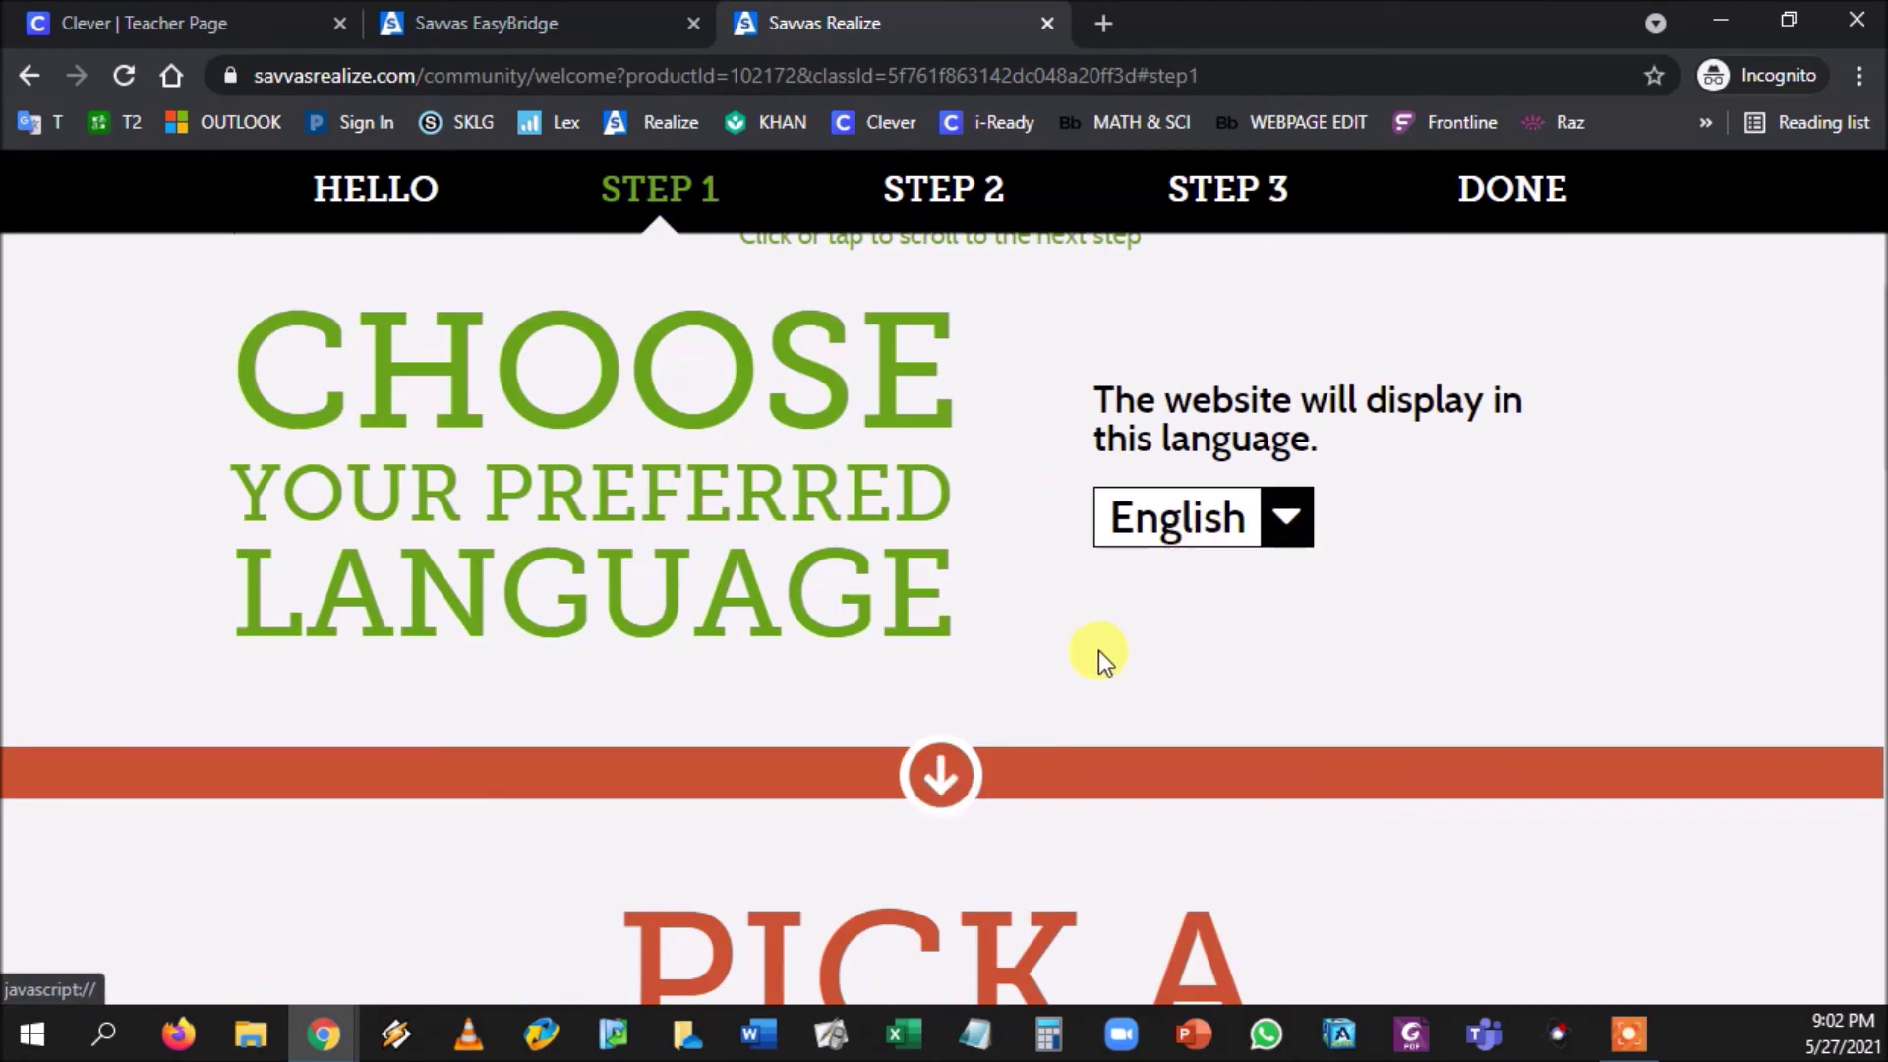
{"action": "left_click", "coordinate": [961, 764]}
{"action": "scroll", "coordinate": [853, 713], "scroll_direction": "down", "scroll_amount": 6}
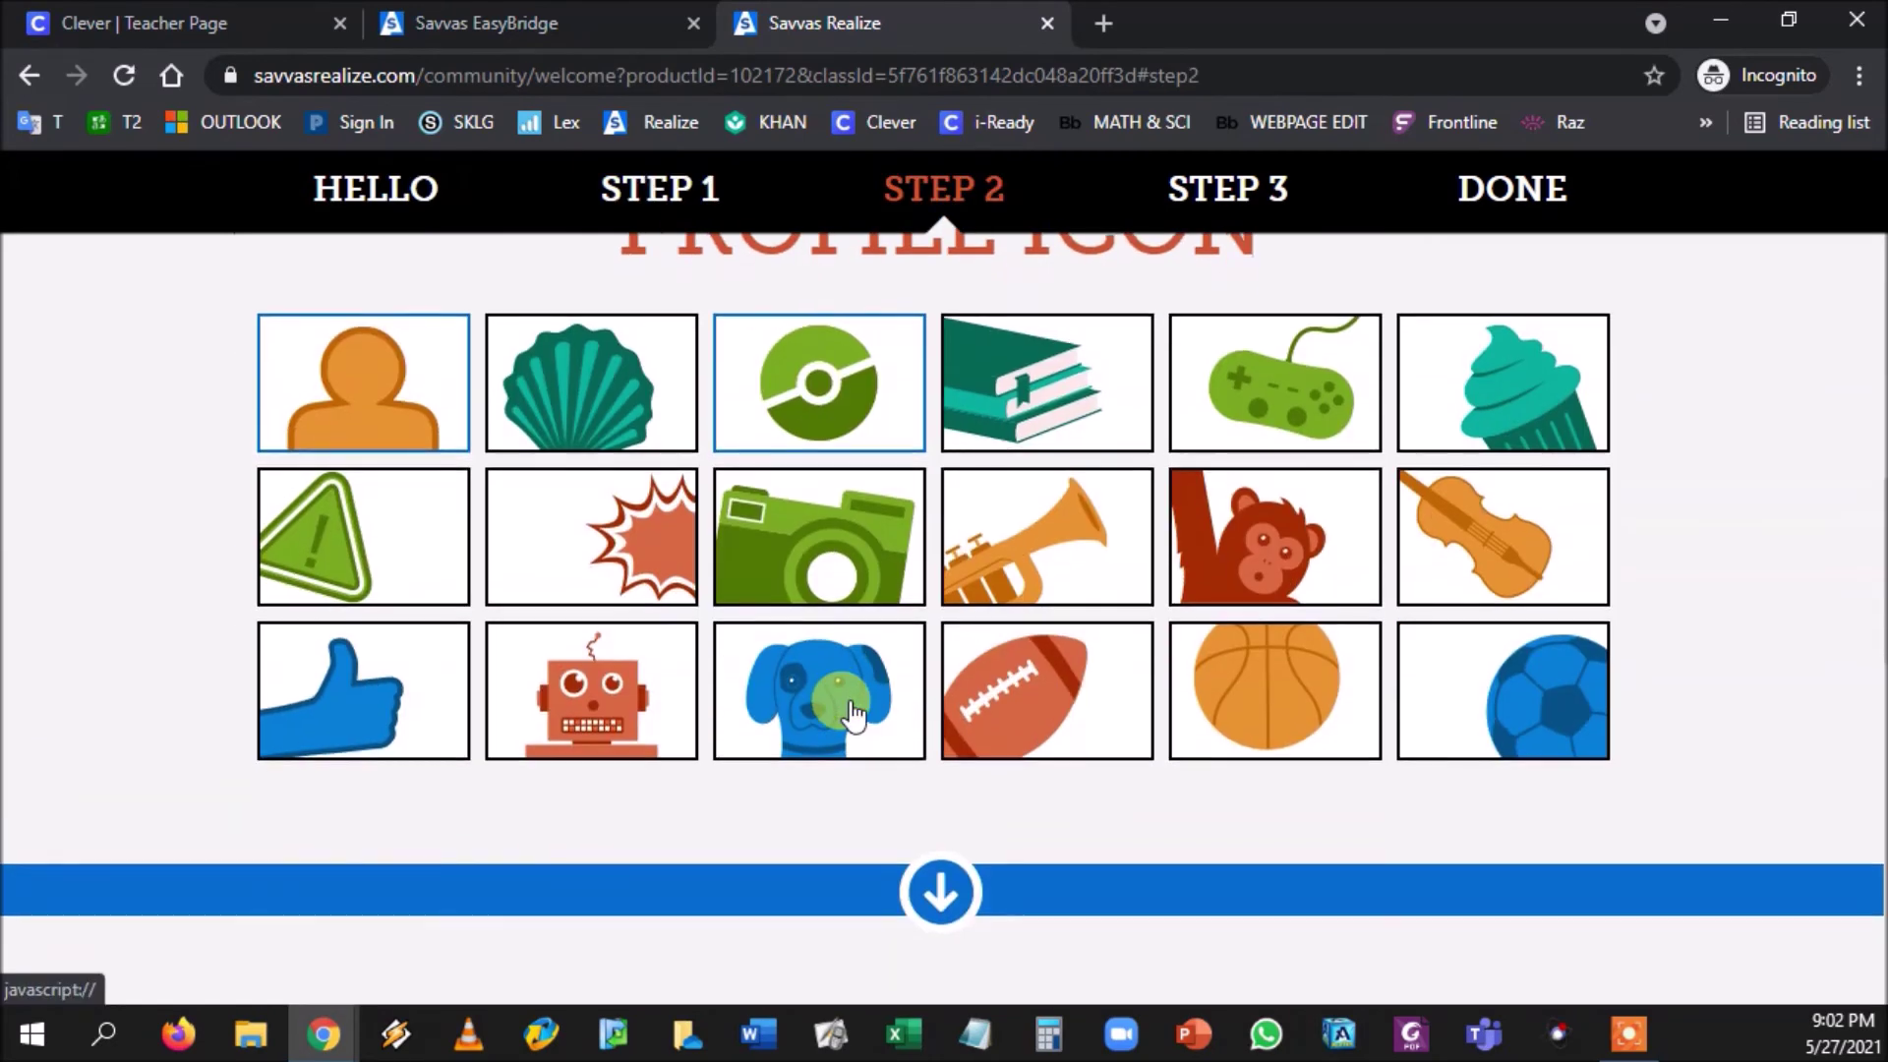
{"action": "scroll", "coordinate": [853, 714], "scroll_direction": "down", "scroll_amount": 10}
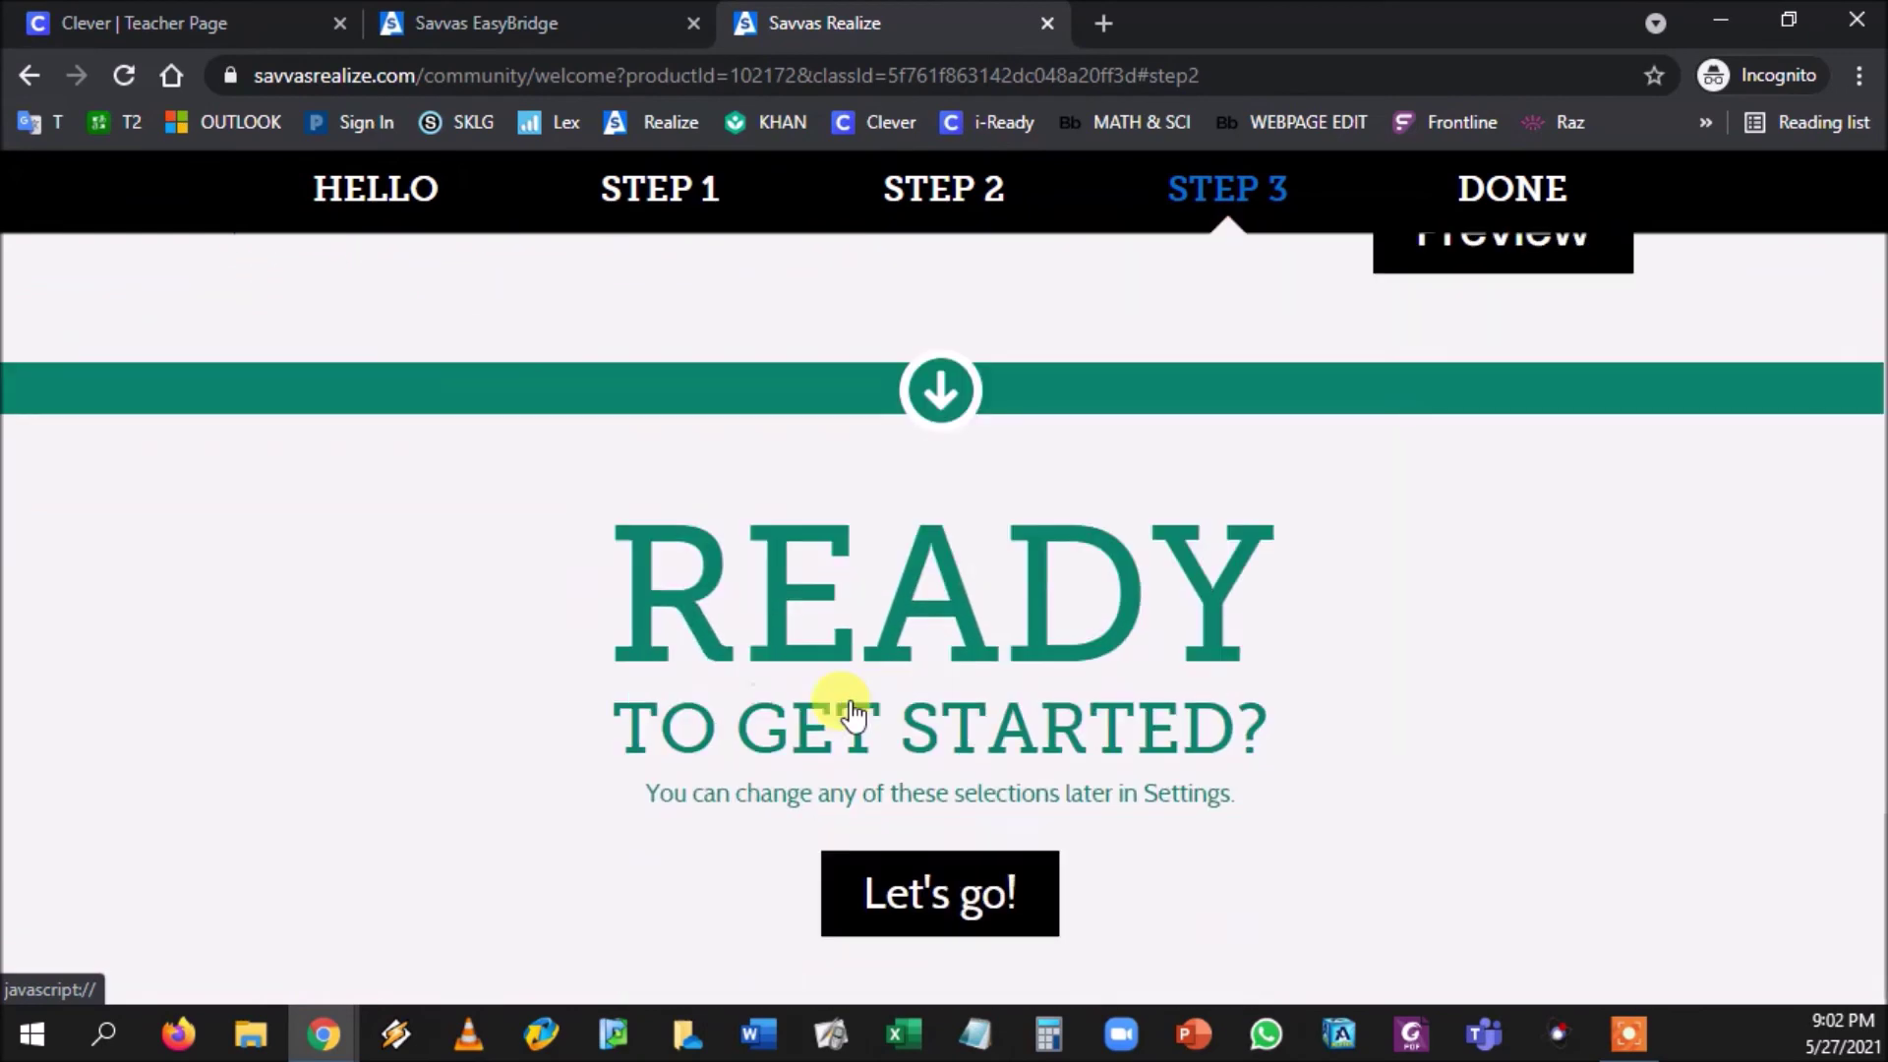
{"action": "left_click", "coordinate": [880, 872]}
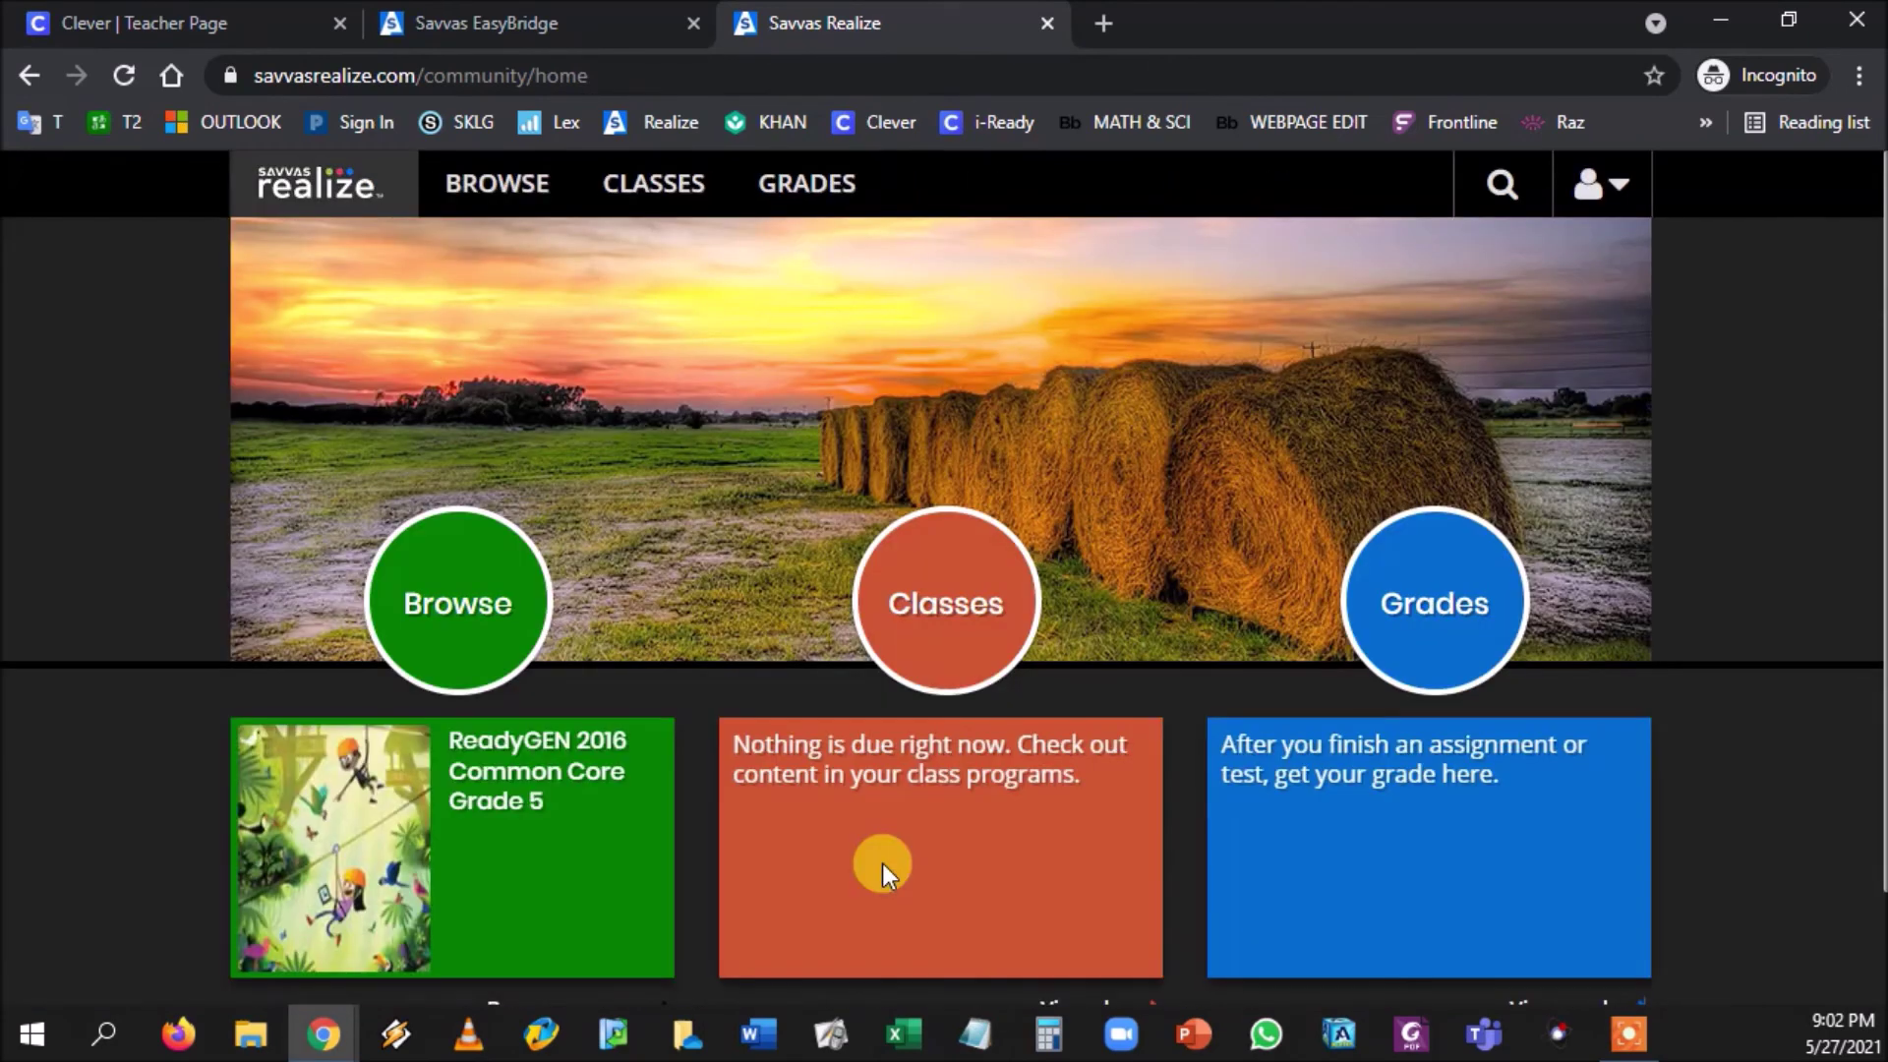
Step: Open the ELEM HR 5 class page from the Realize dashboard and select its title
{"action": "scroll", "coordinate": [882, 865], "scroll_direction": "down", "scroll_amount": 2}
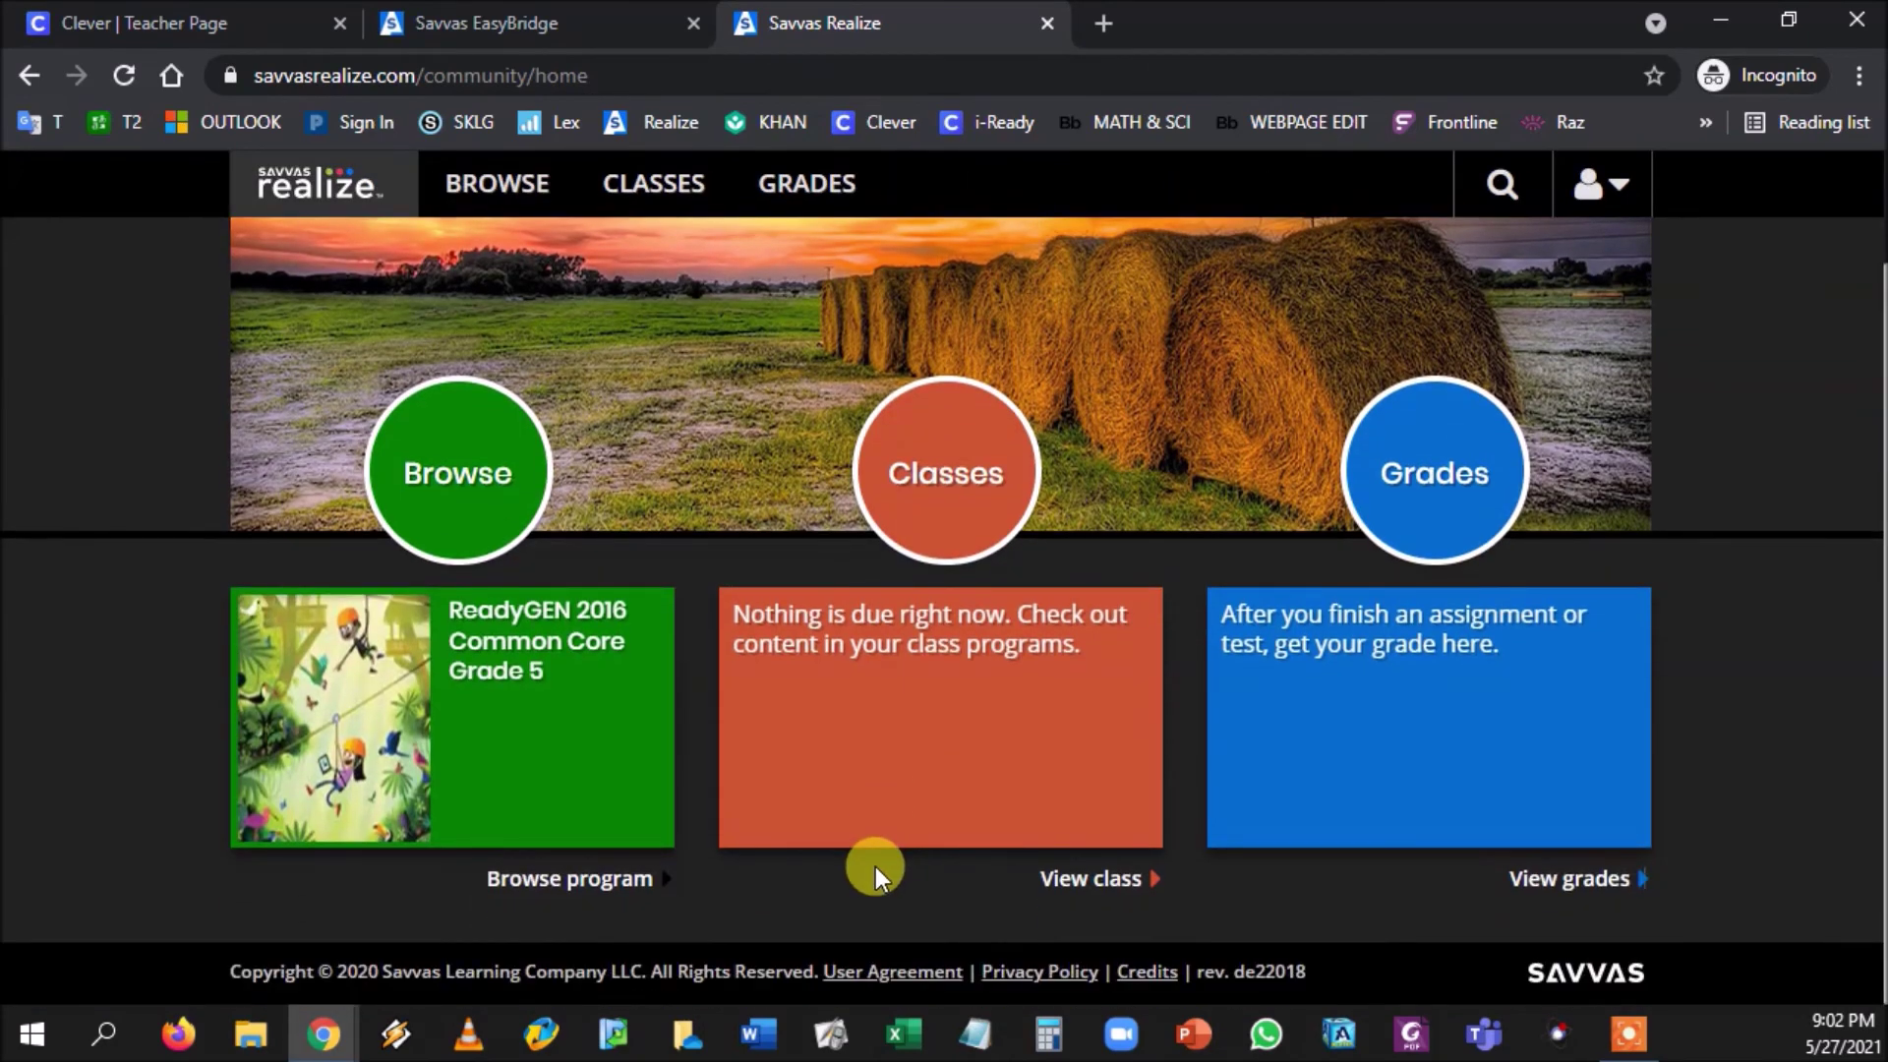
{"action": "left_click", "coordinate": [1078, 878]}
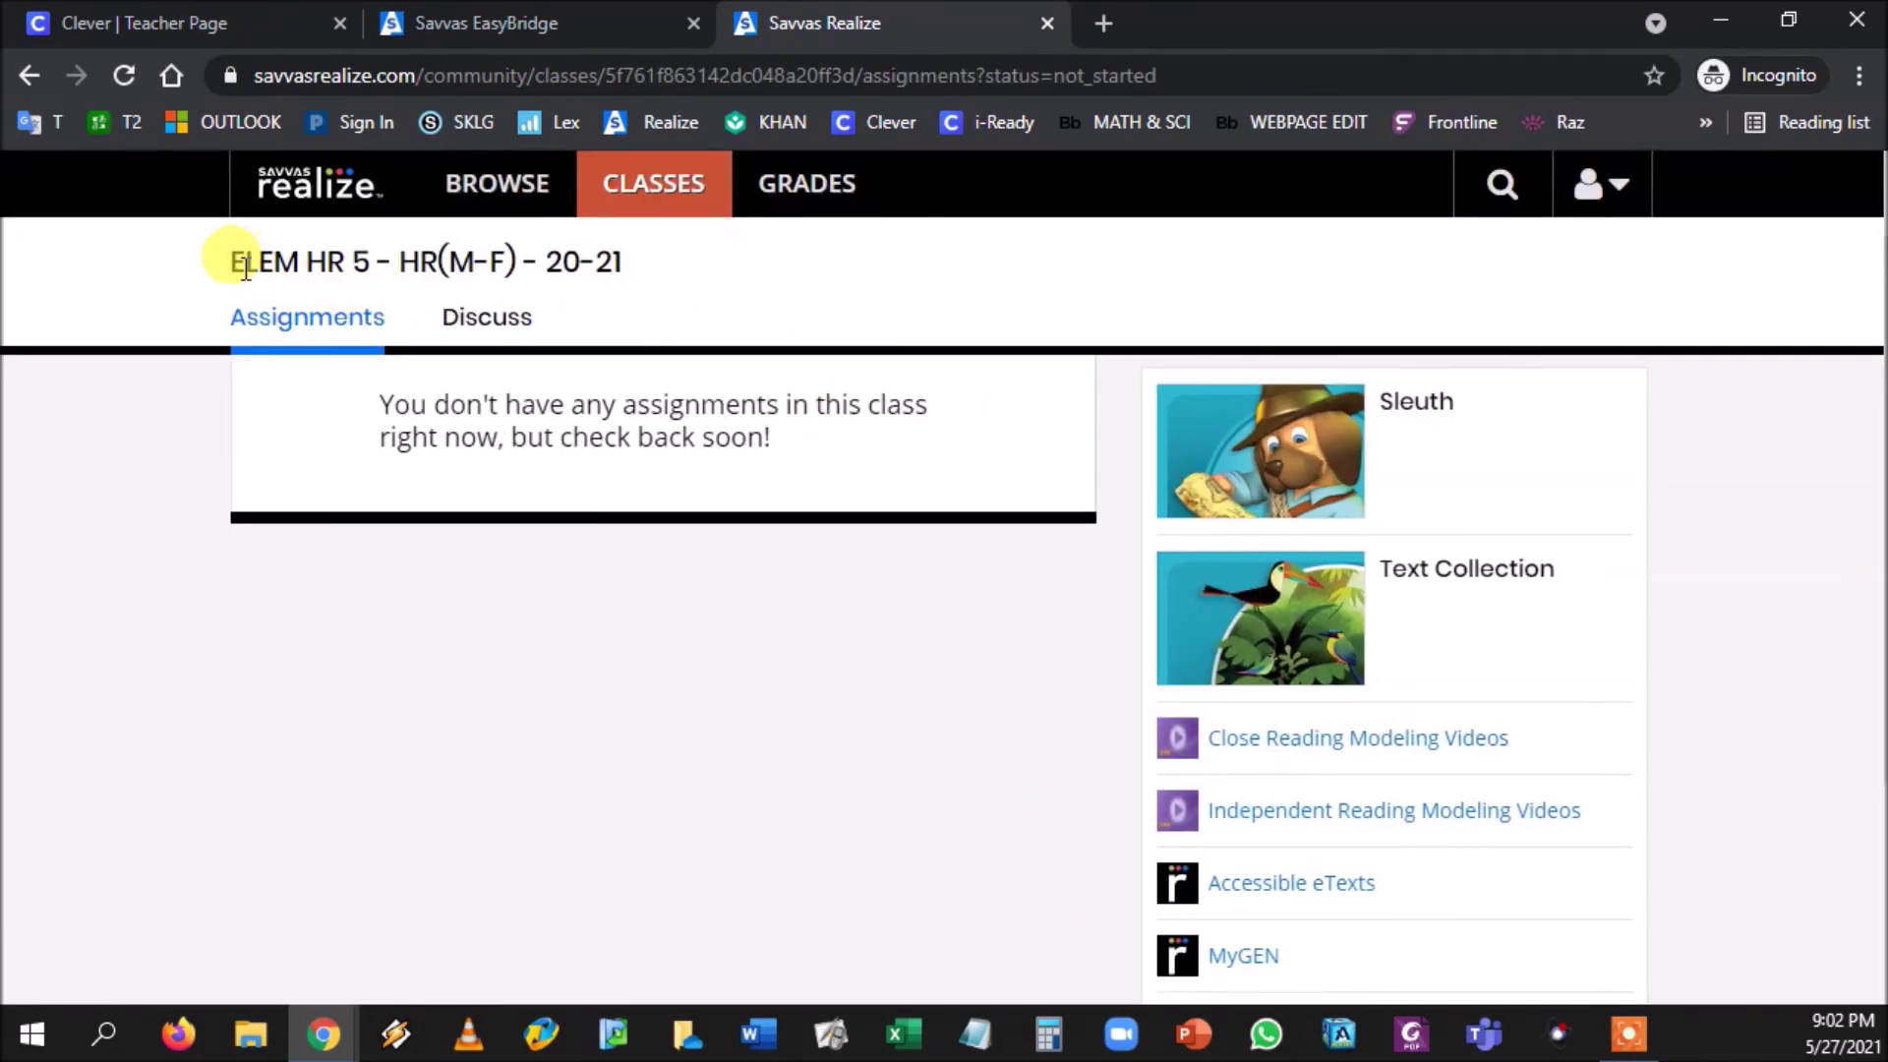
{"action": "left_click_drag", "start_coordinate": [233, 263], "coordinate": [609, 269]}
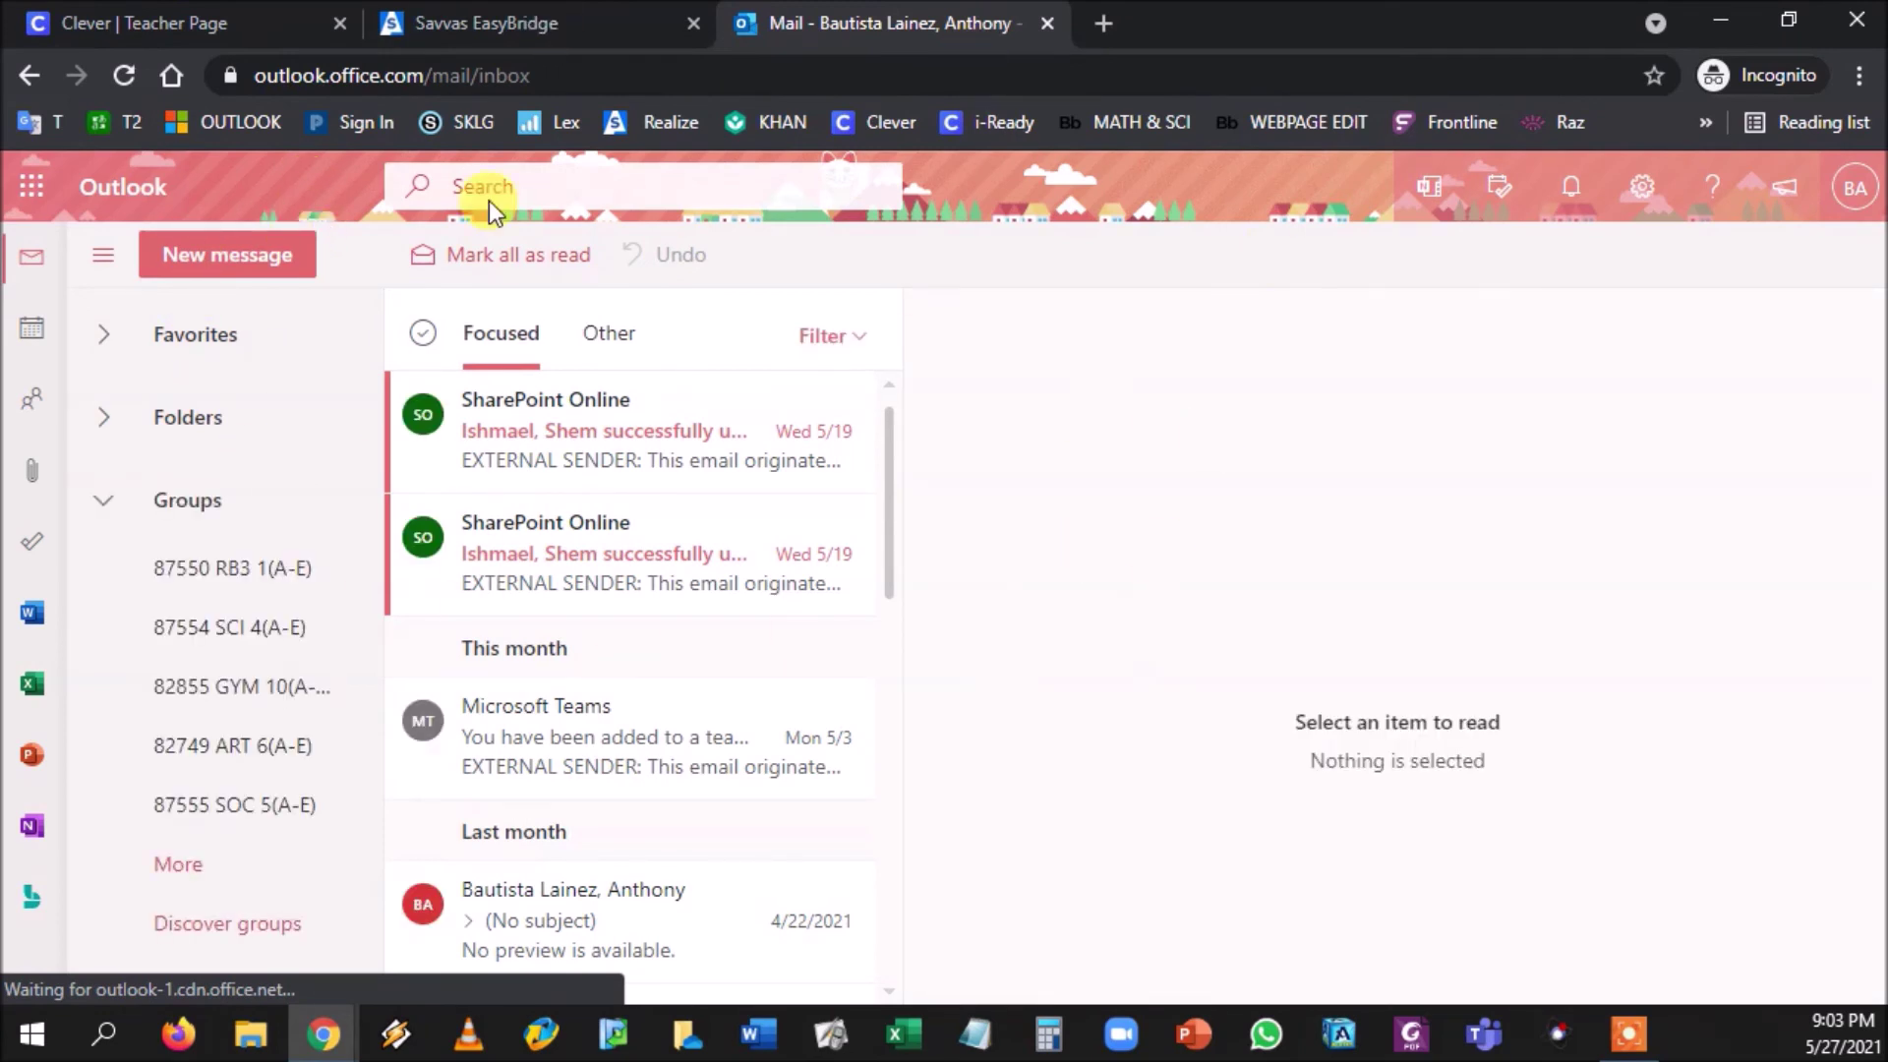
Step: Search all Office 365 apps for 'eas' and pin EasyBridge Plus to the launcher
{"action": "left_click", "coordinate": [38, 188]}
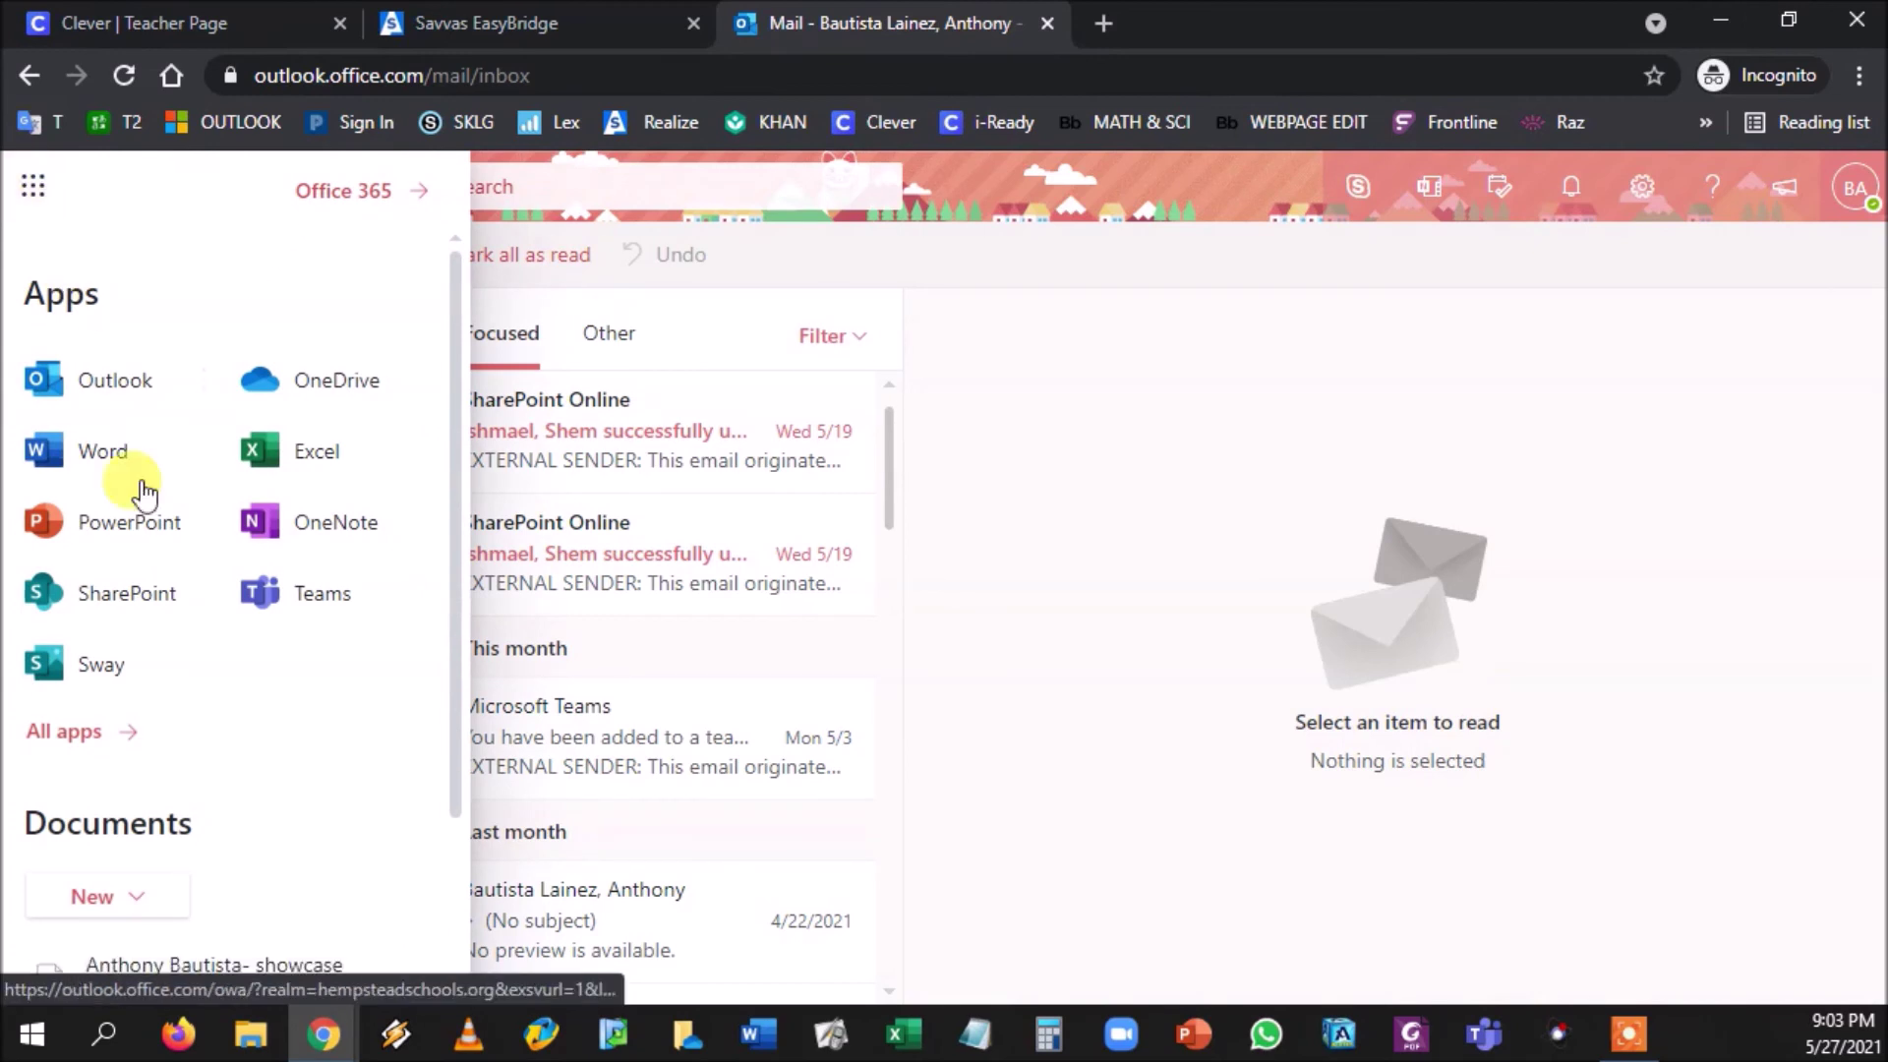
{"action": "left_click", "coordinate": [59, 757]}
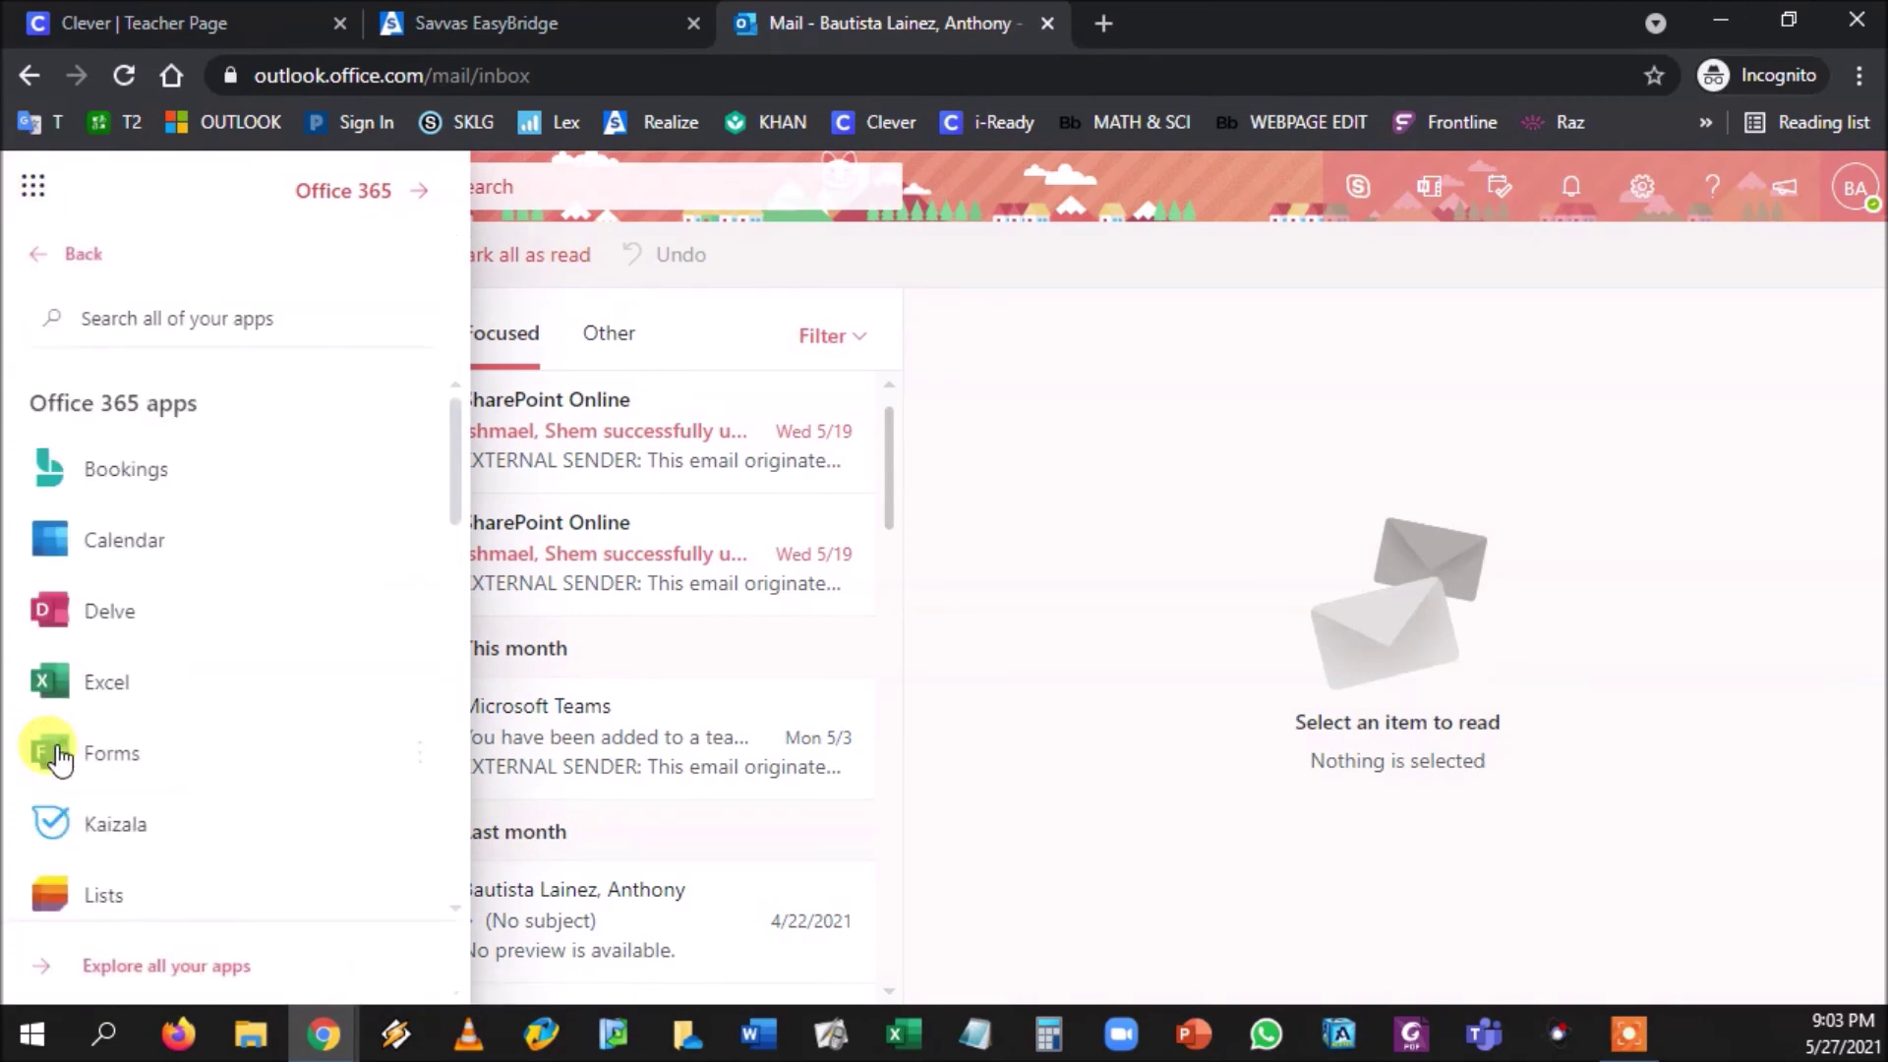
{"action": "left_click", "coordinate": [157, 334]}
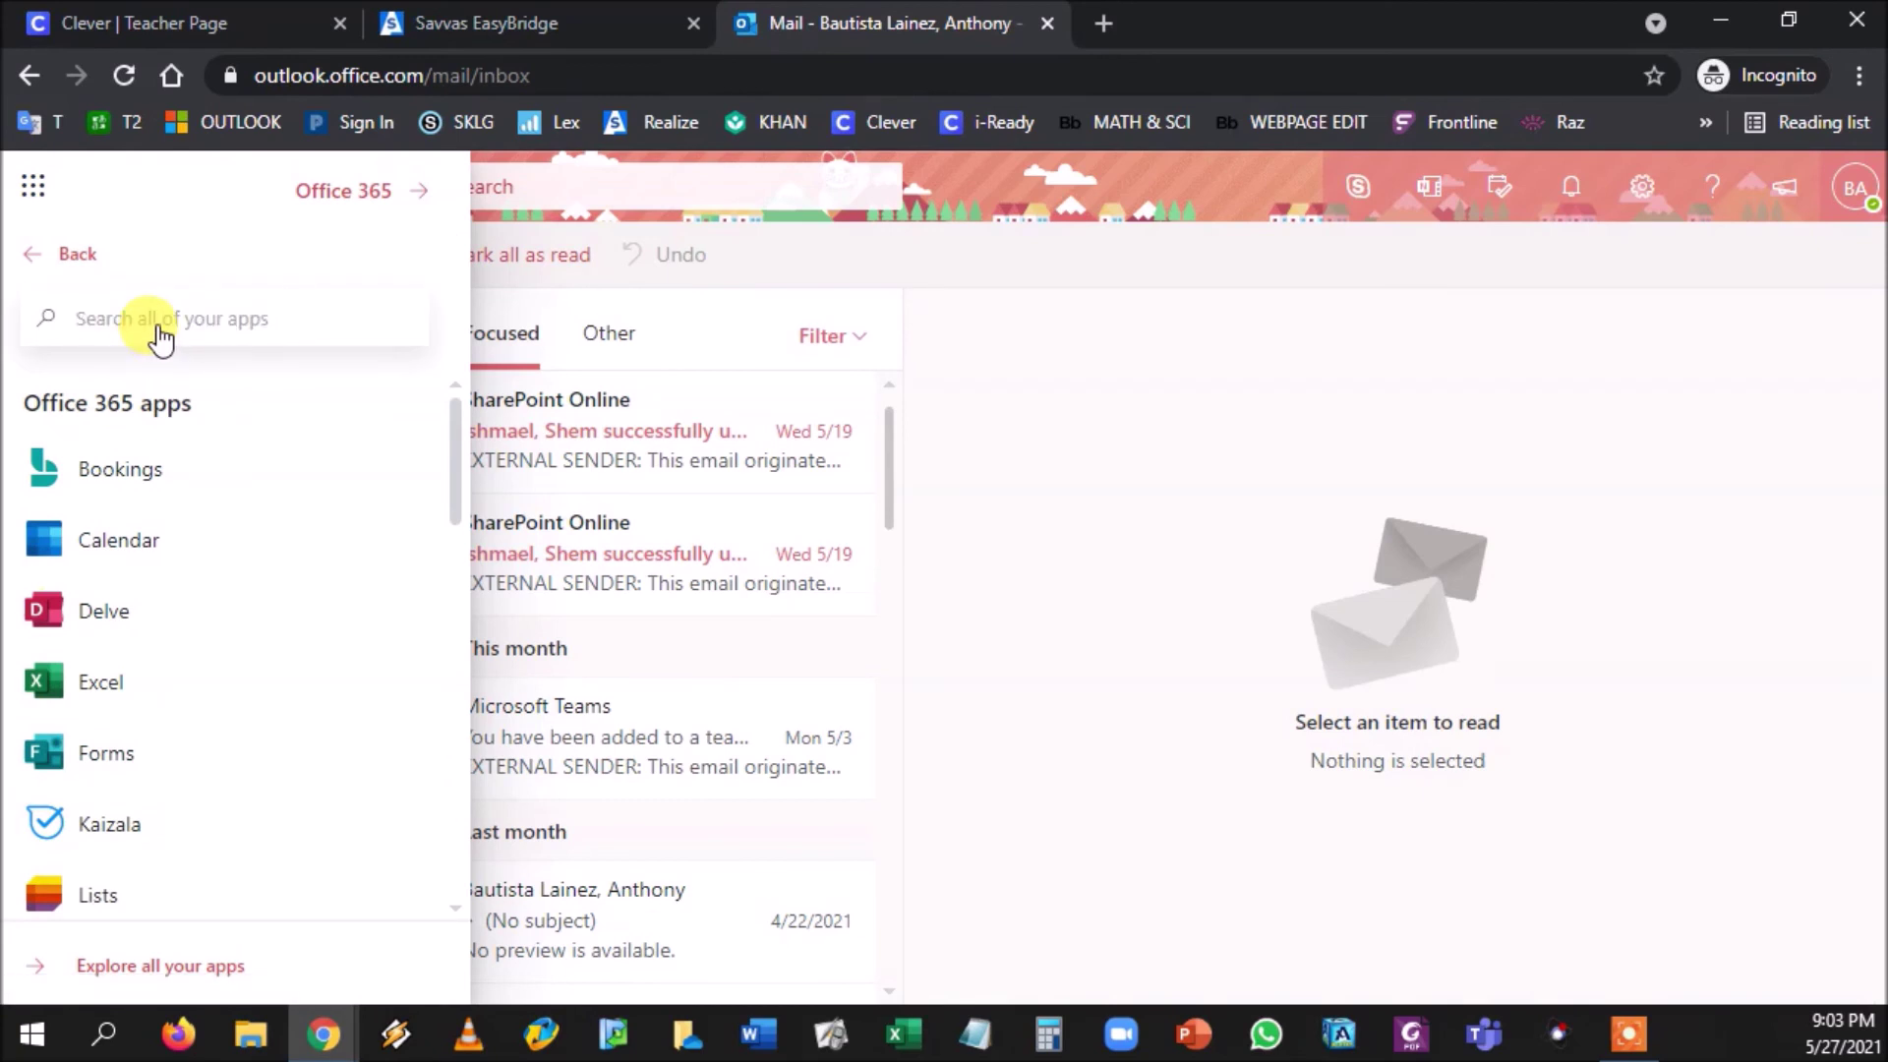
{"action": "type", "text": "eas"}
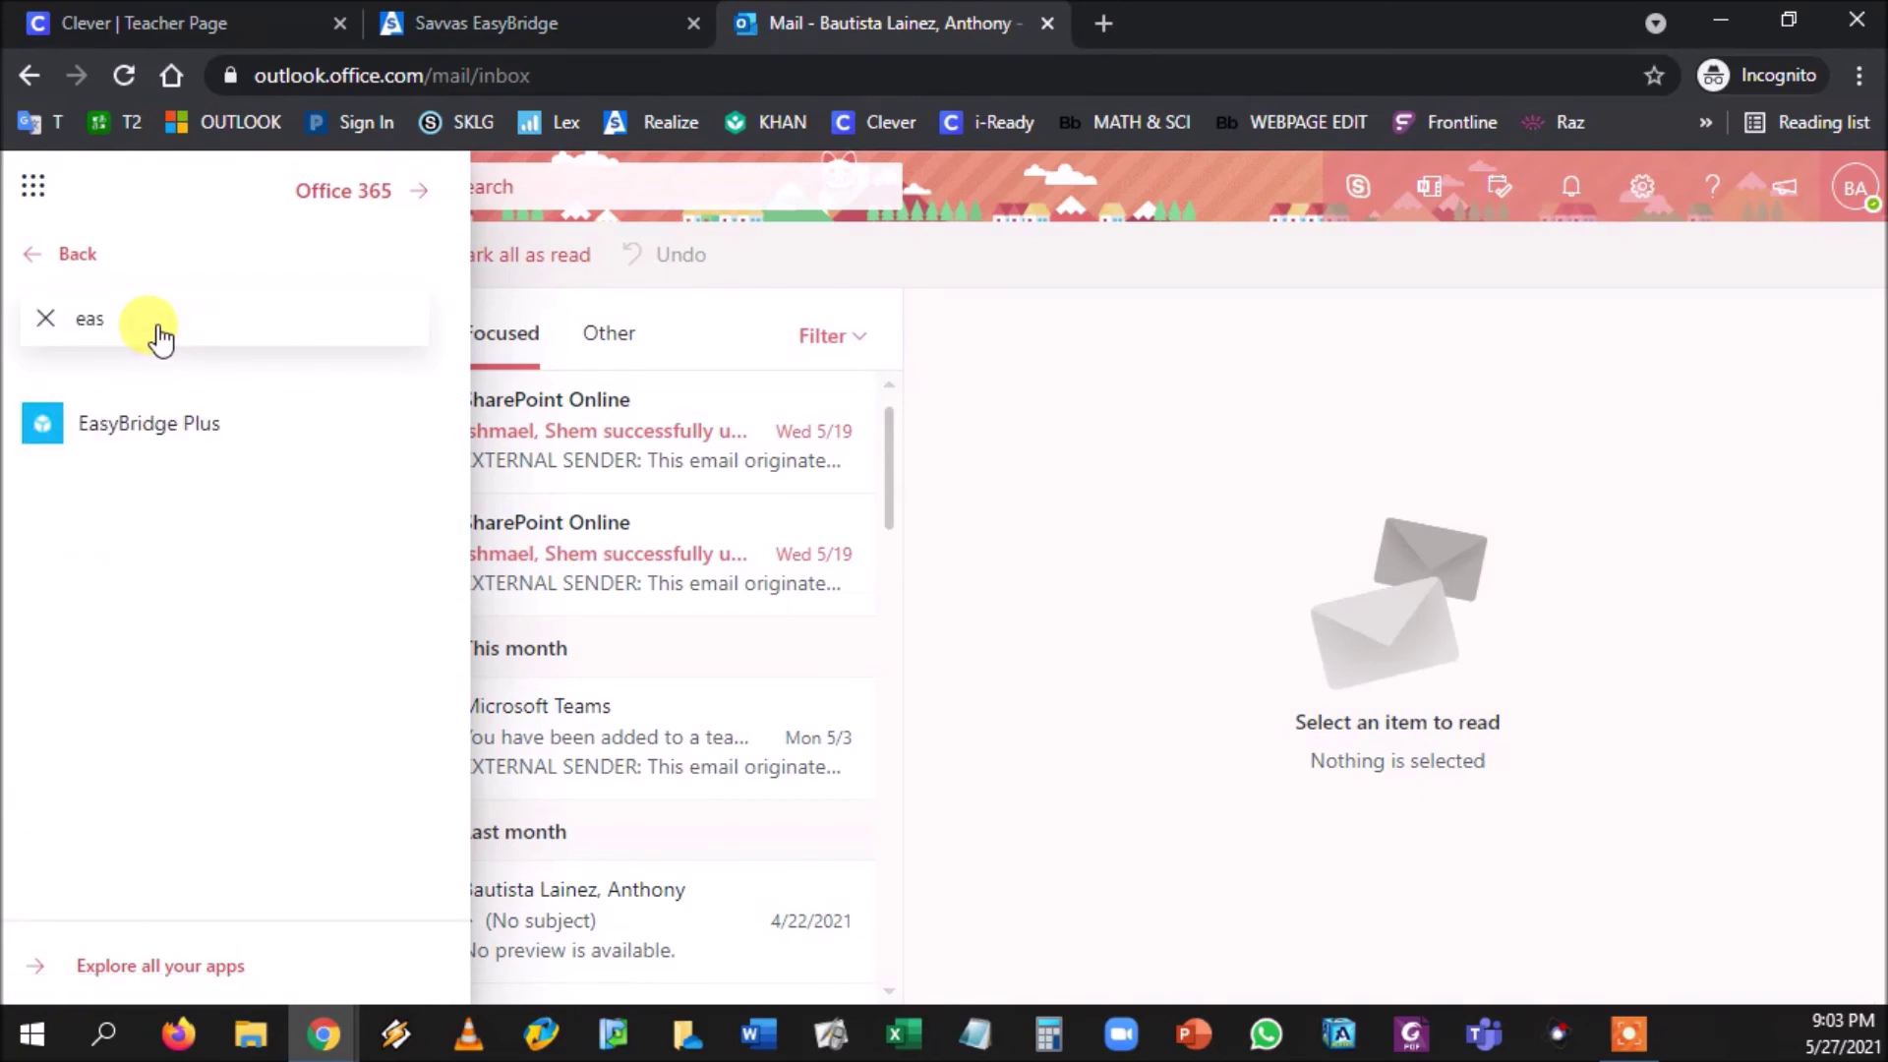
{"action": "left_click", "coordinate": [430, 423]}
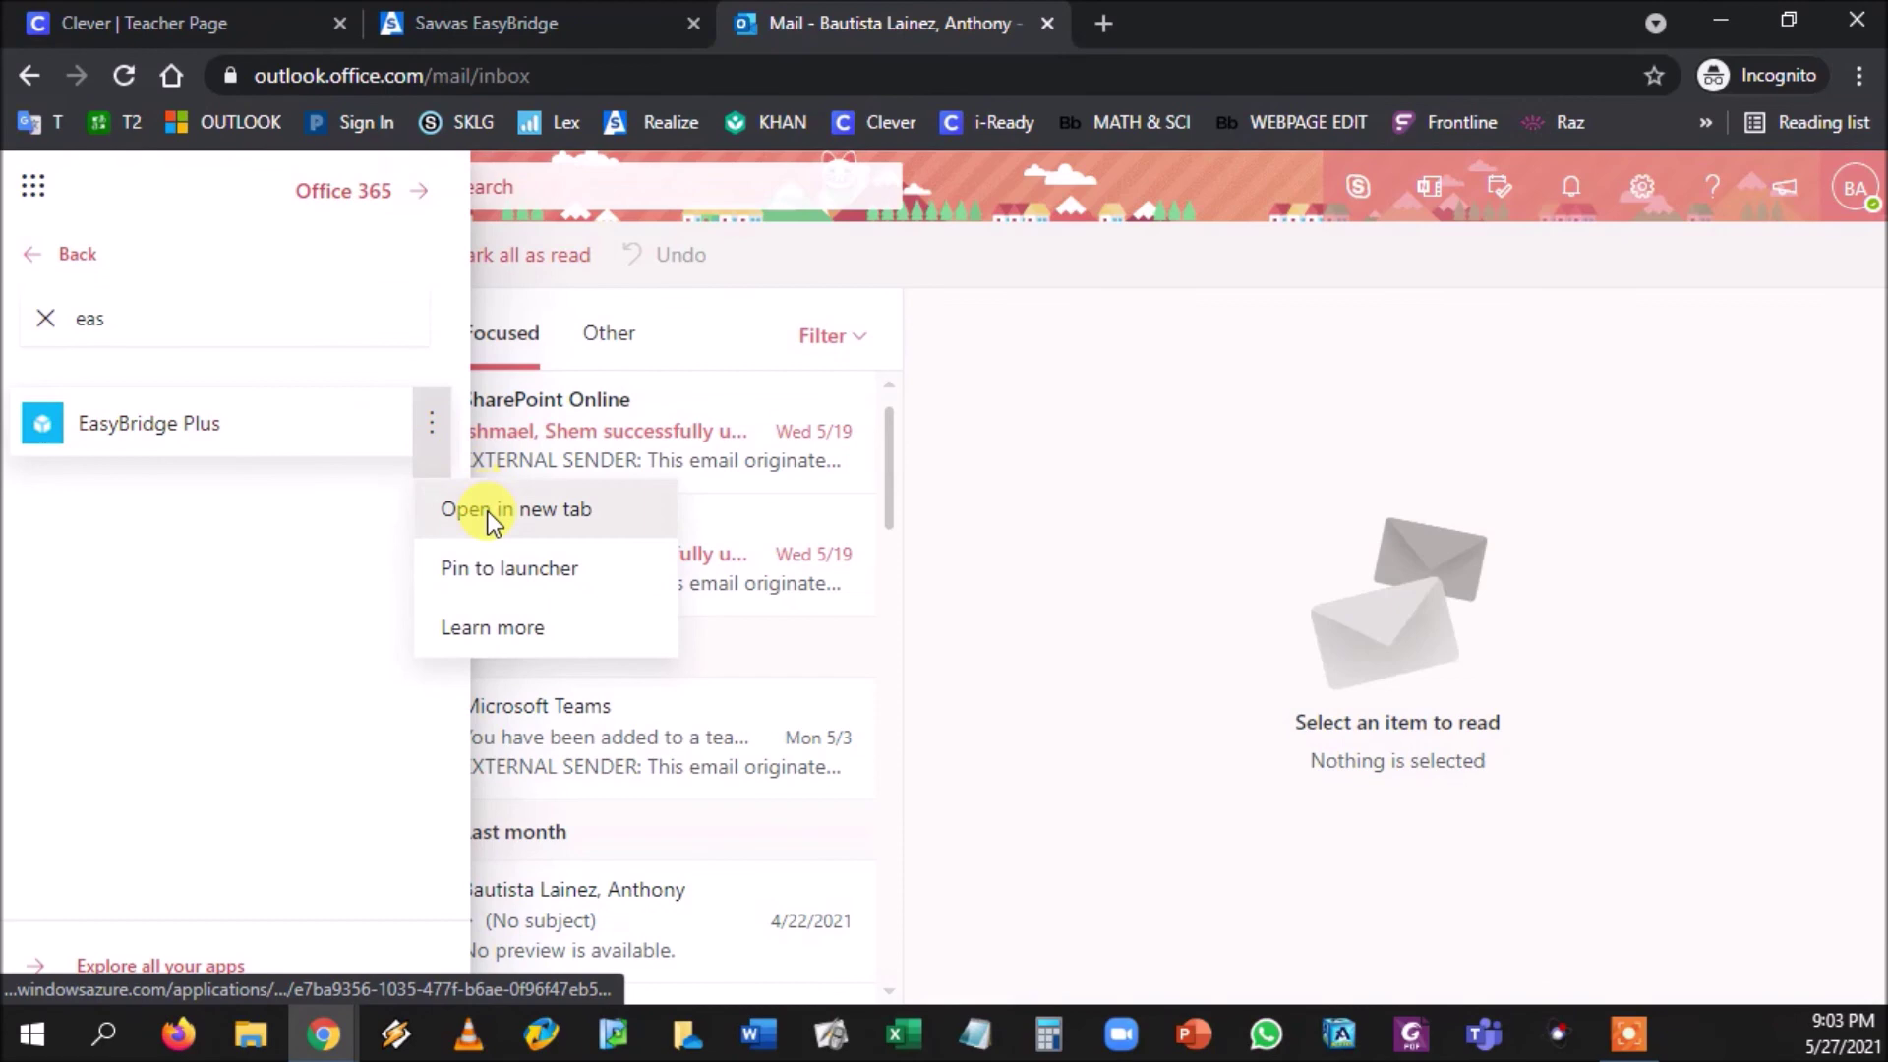
{"action": "left_click", "coordinate": [510, 581]}
Step: Reload Outlook and confirm EasyBridge Plus now appears in the app launcher
{"action": "left_click", "coordinate": [30, 201]}
{"action": "left_click", "coordinate": [120, 75]}
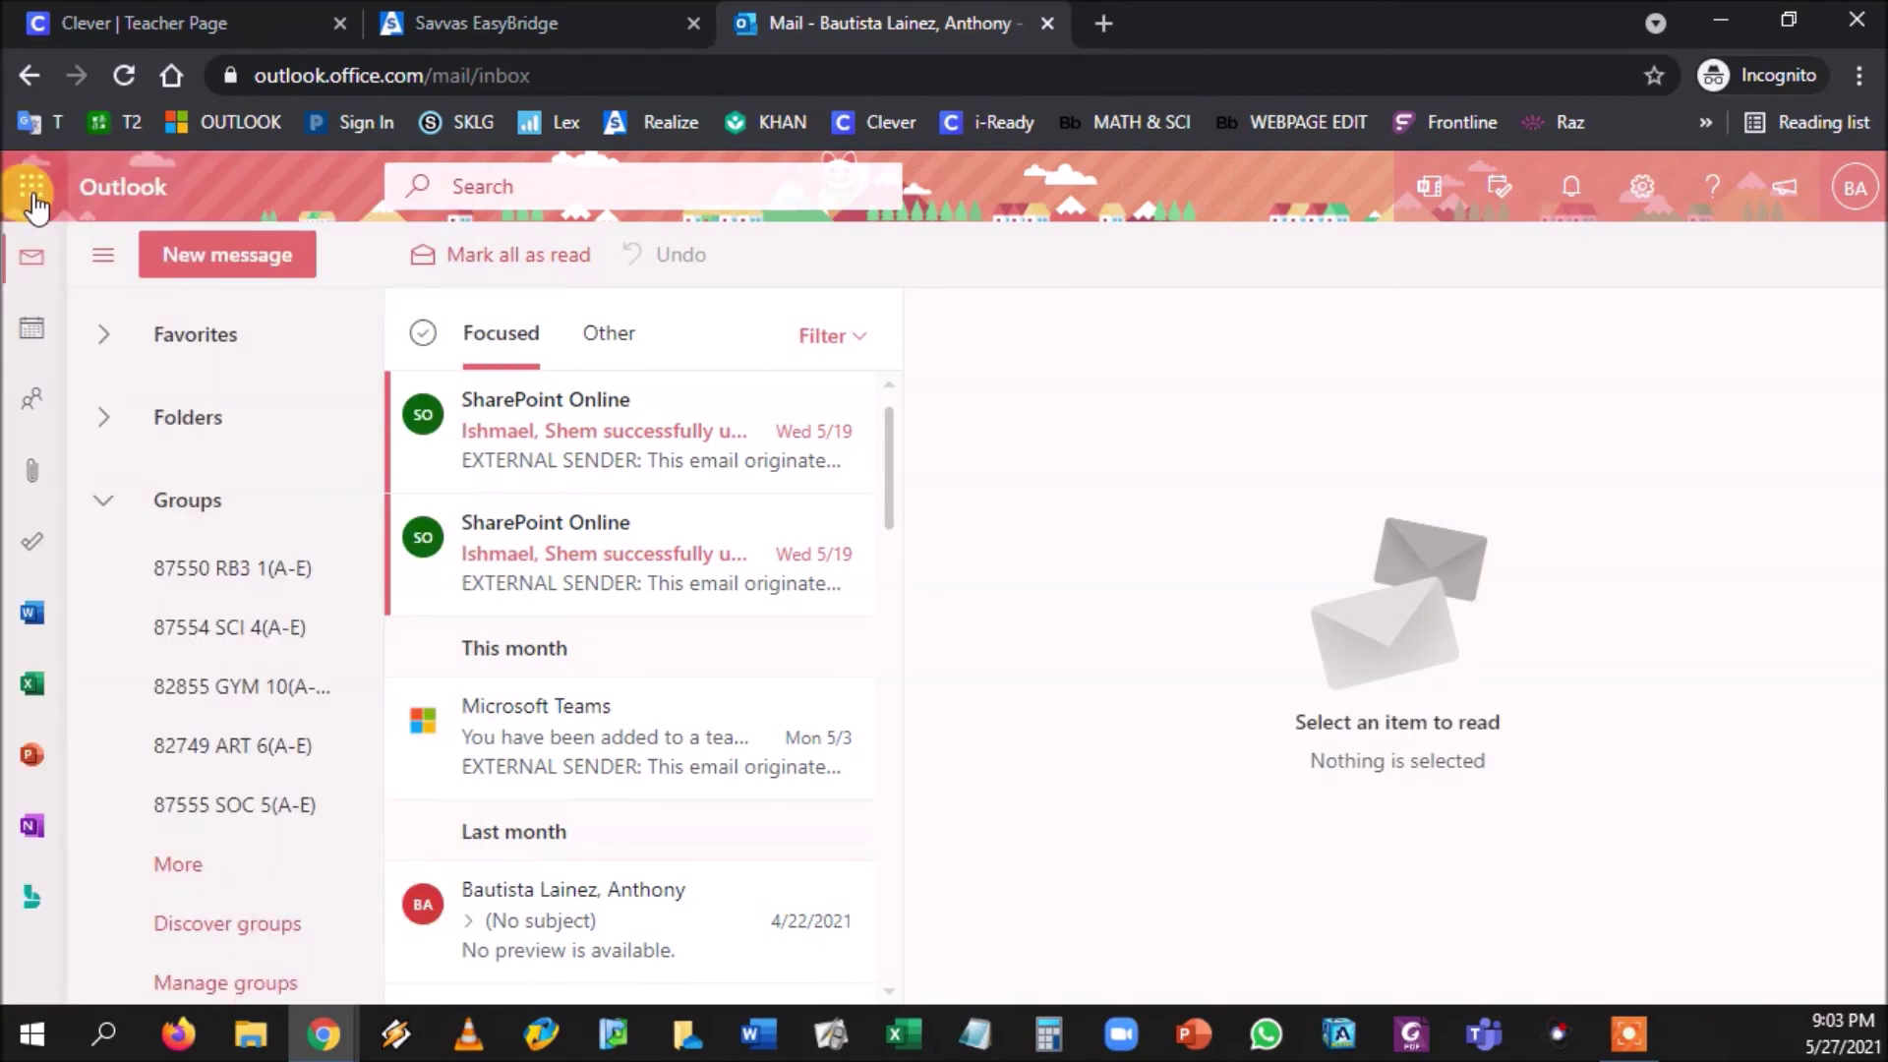
{"action": "left_click", "coordinate": [28, 189]}
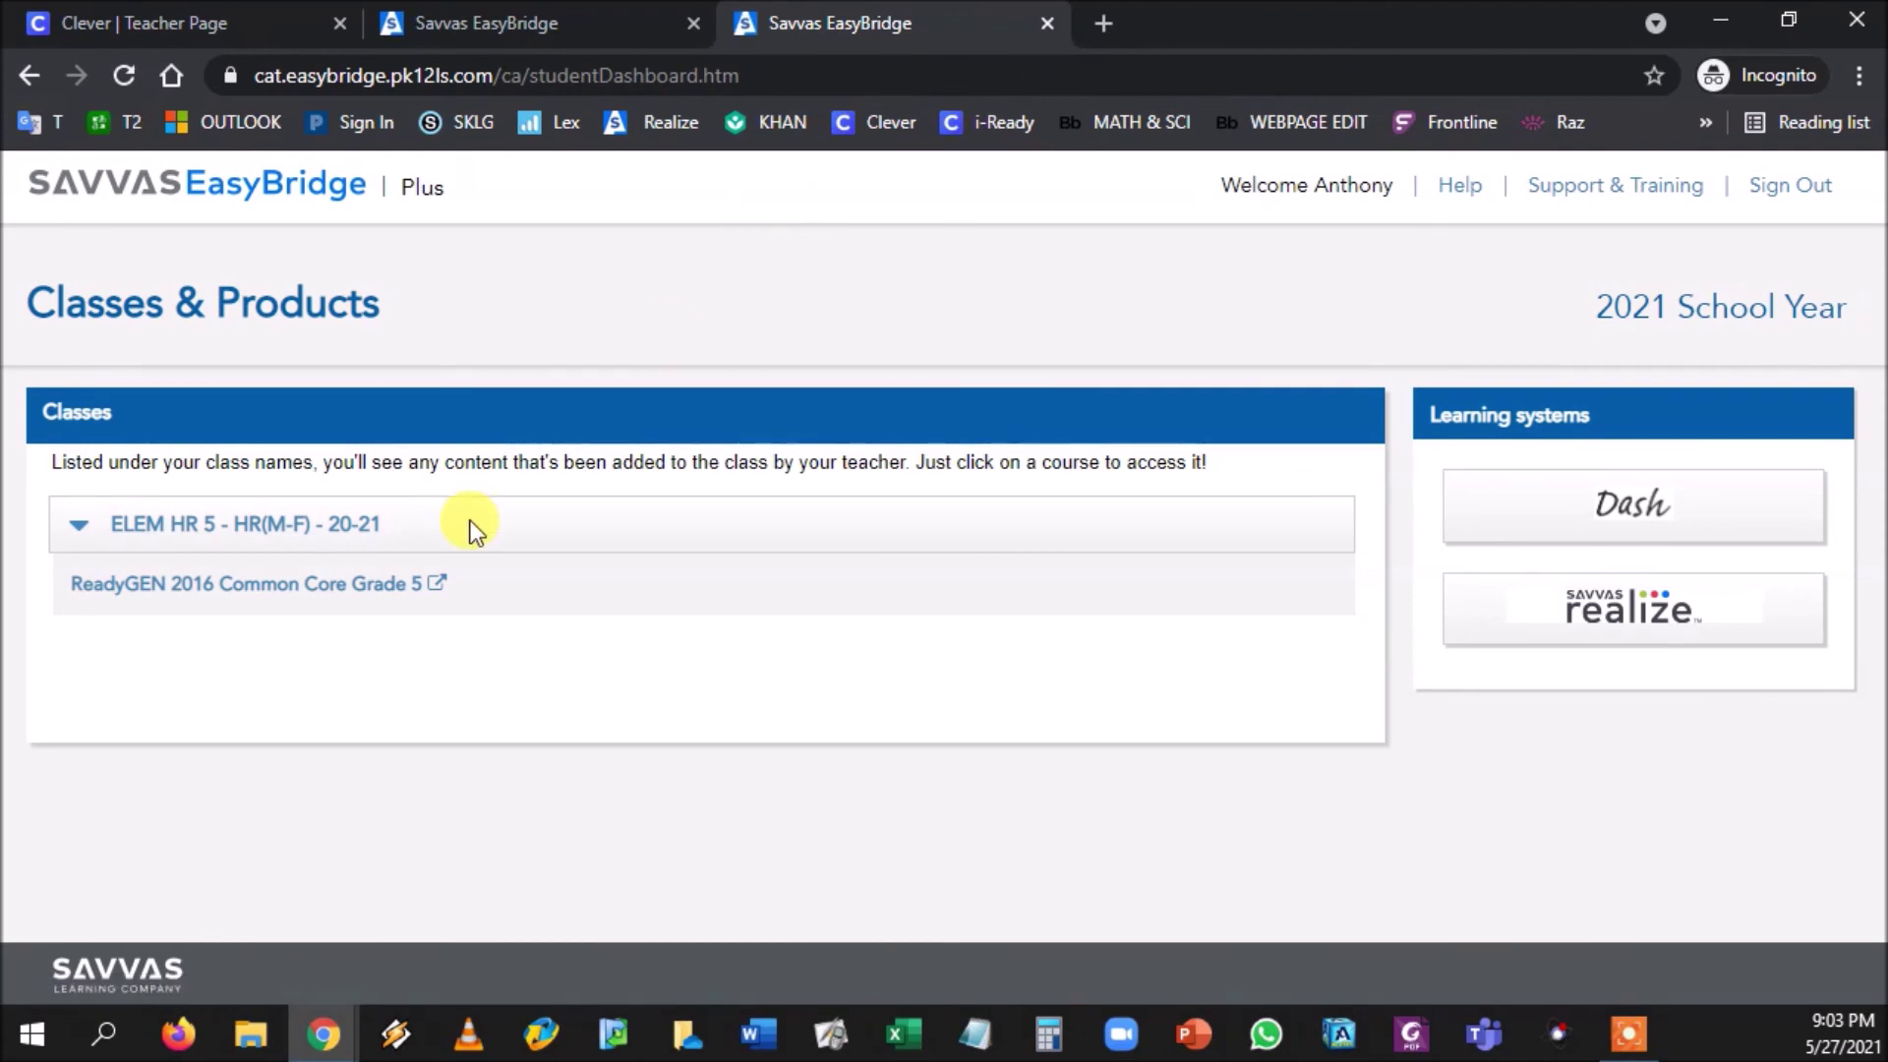
Step: Relaunch SAVVAS from Clever, view the EasyBridge dashboard, then check Outlook's app launcher
{"action": "left_click", "coordinate": [190, 17]}
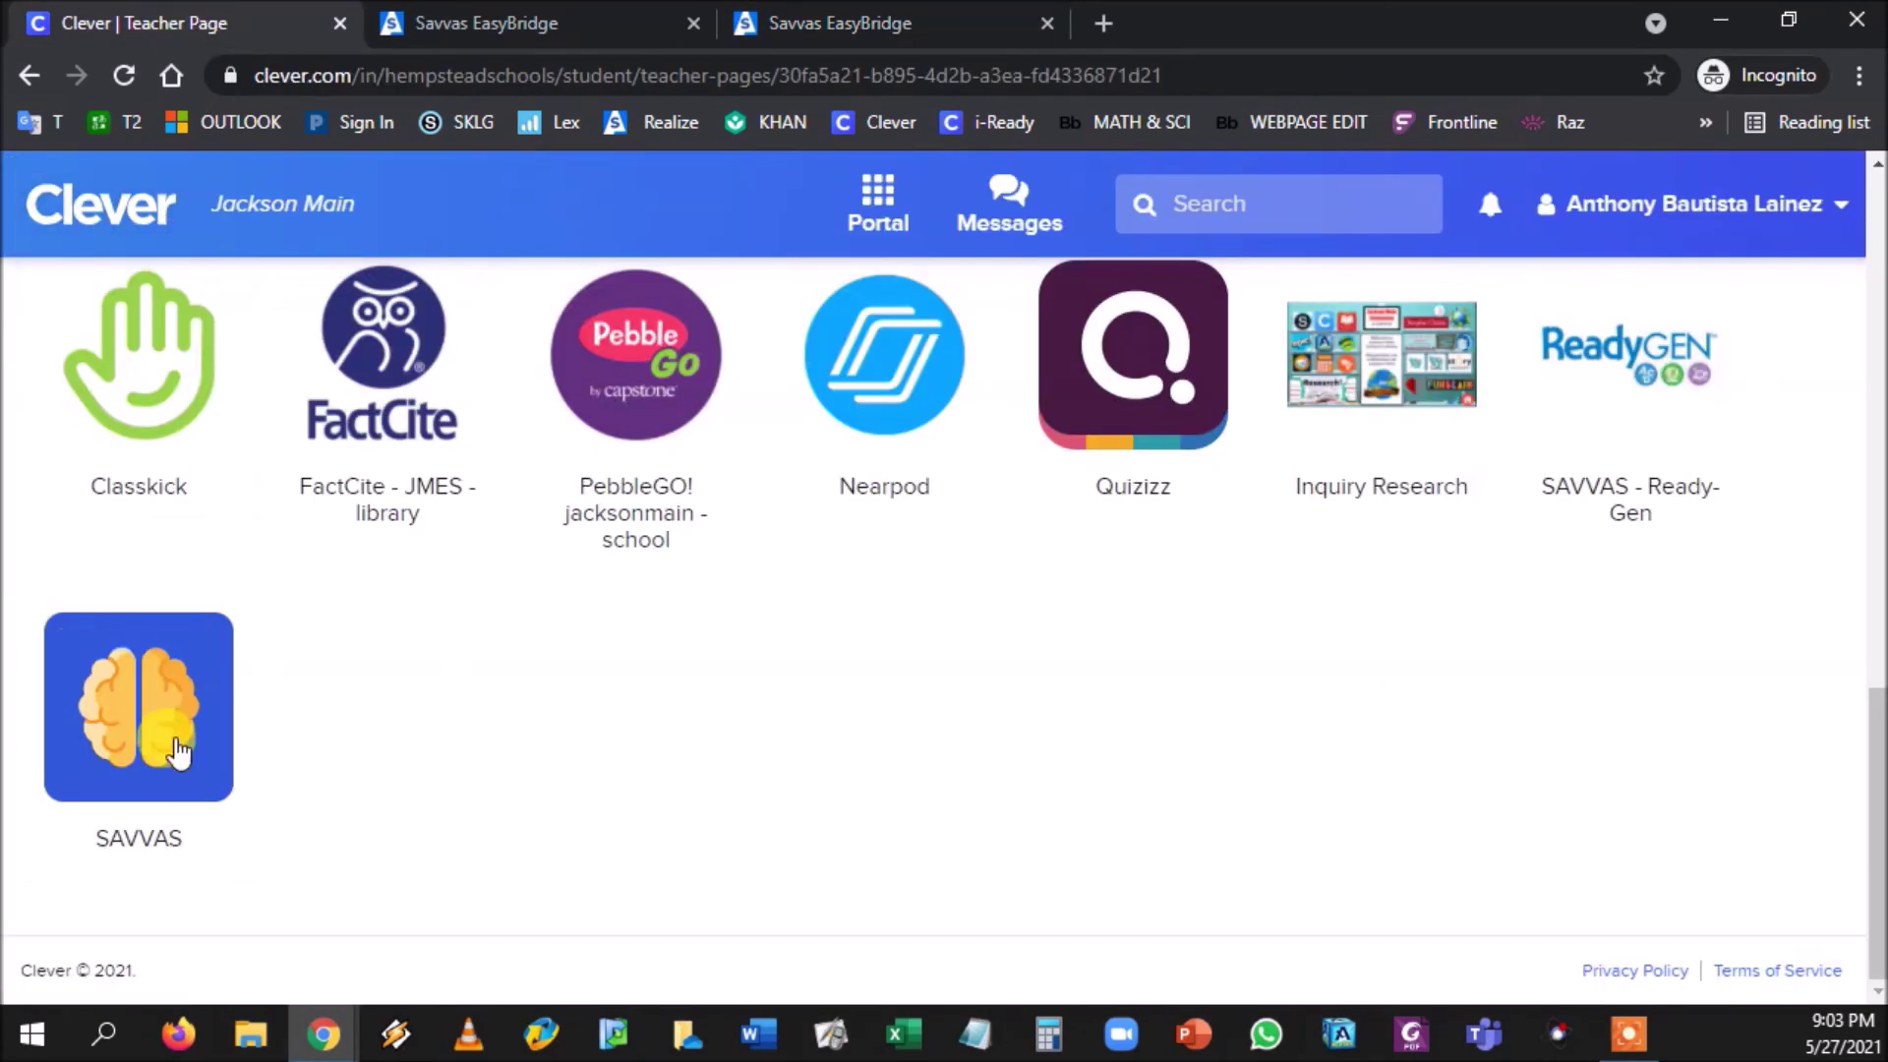
{"action": "left_click", "coordinate": [118, 772]}
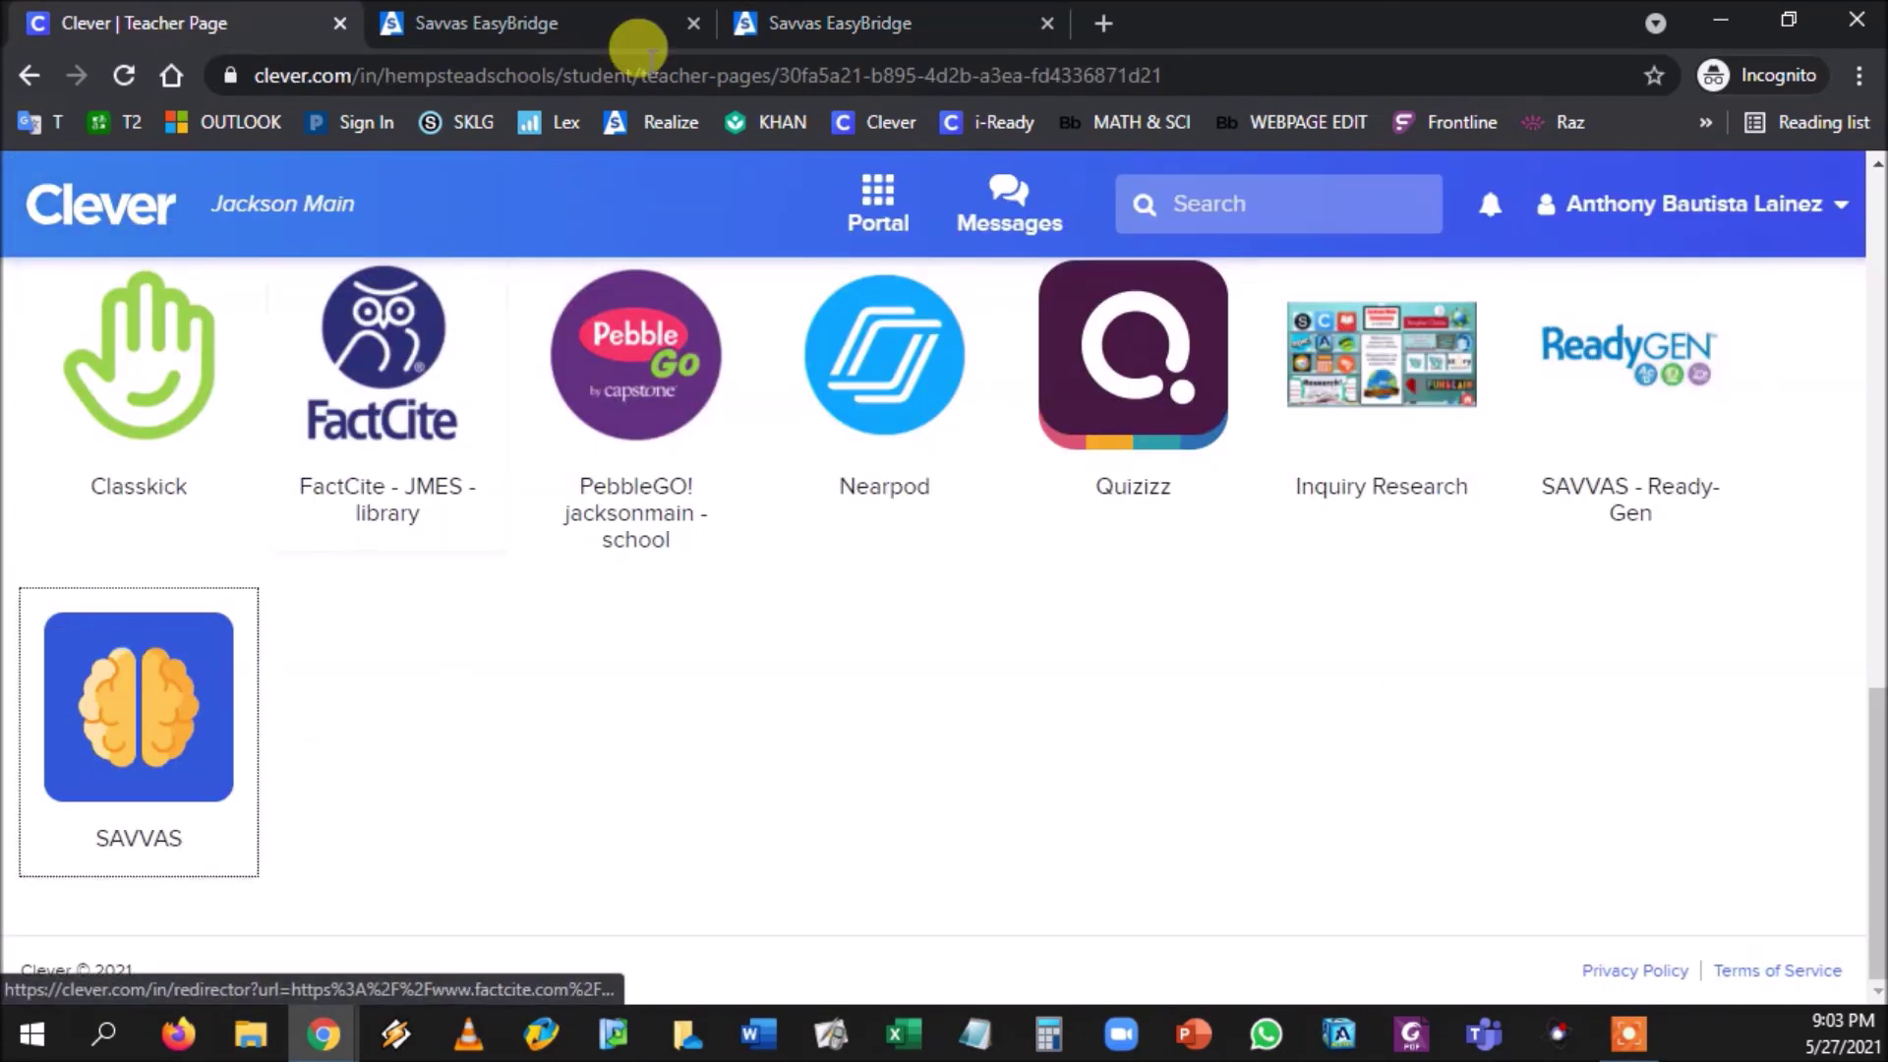
{"action": "left_click", "coordinate": [831, 15]}
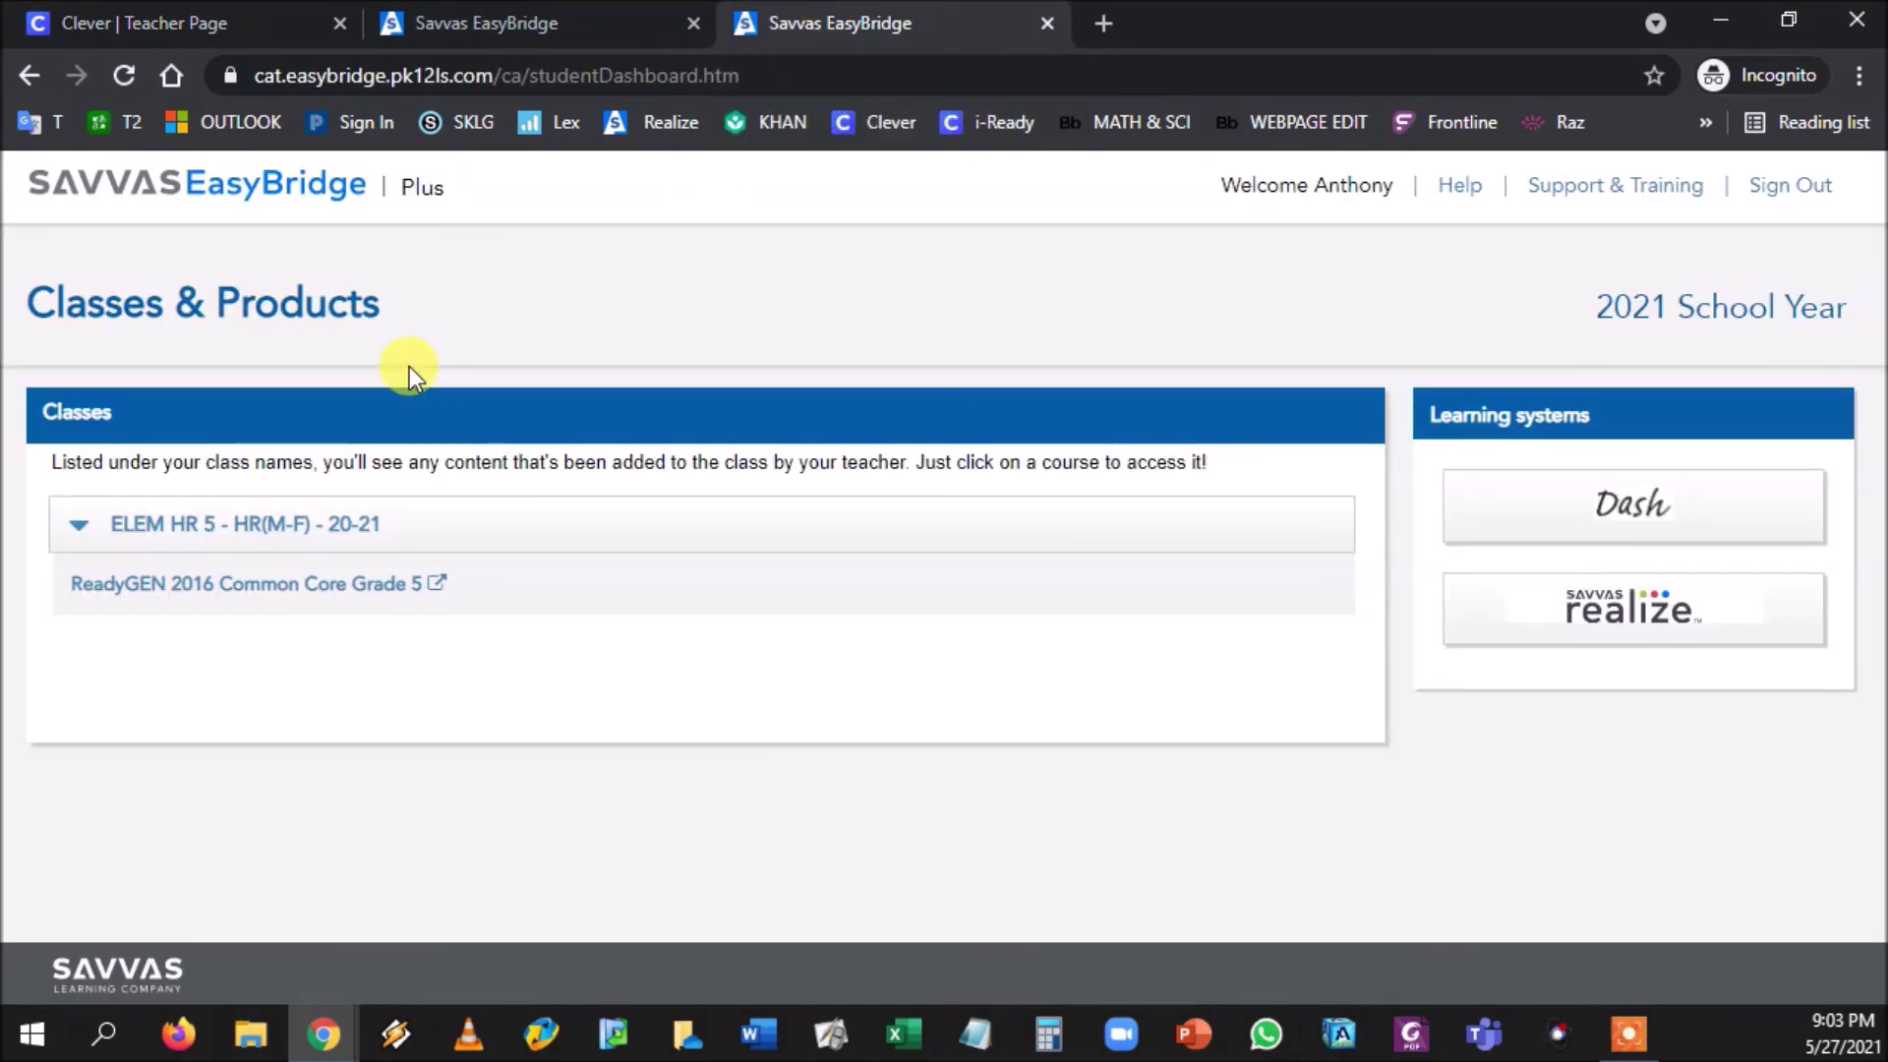
{"action": "left_click", "coordinate": [8, 70]}
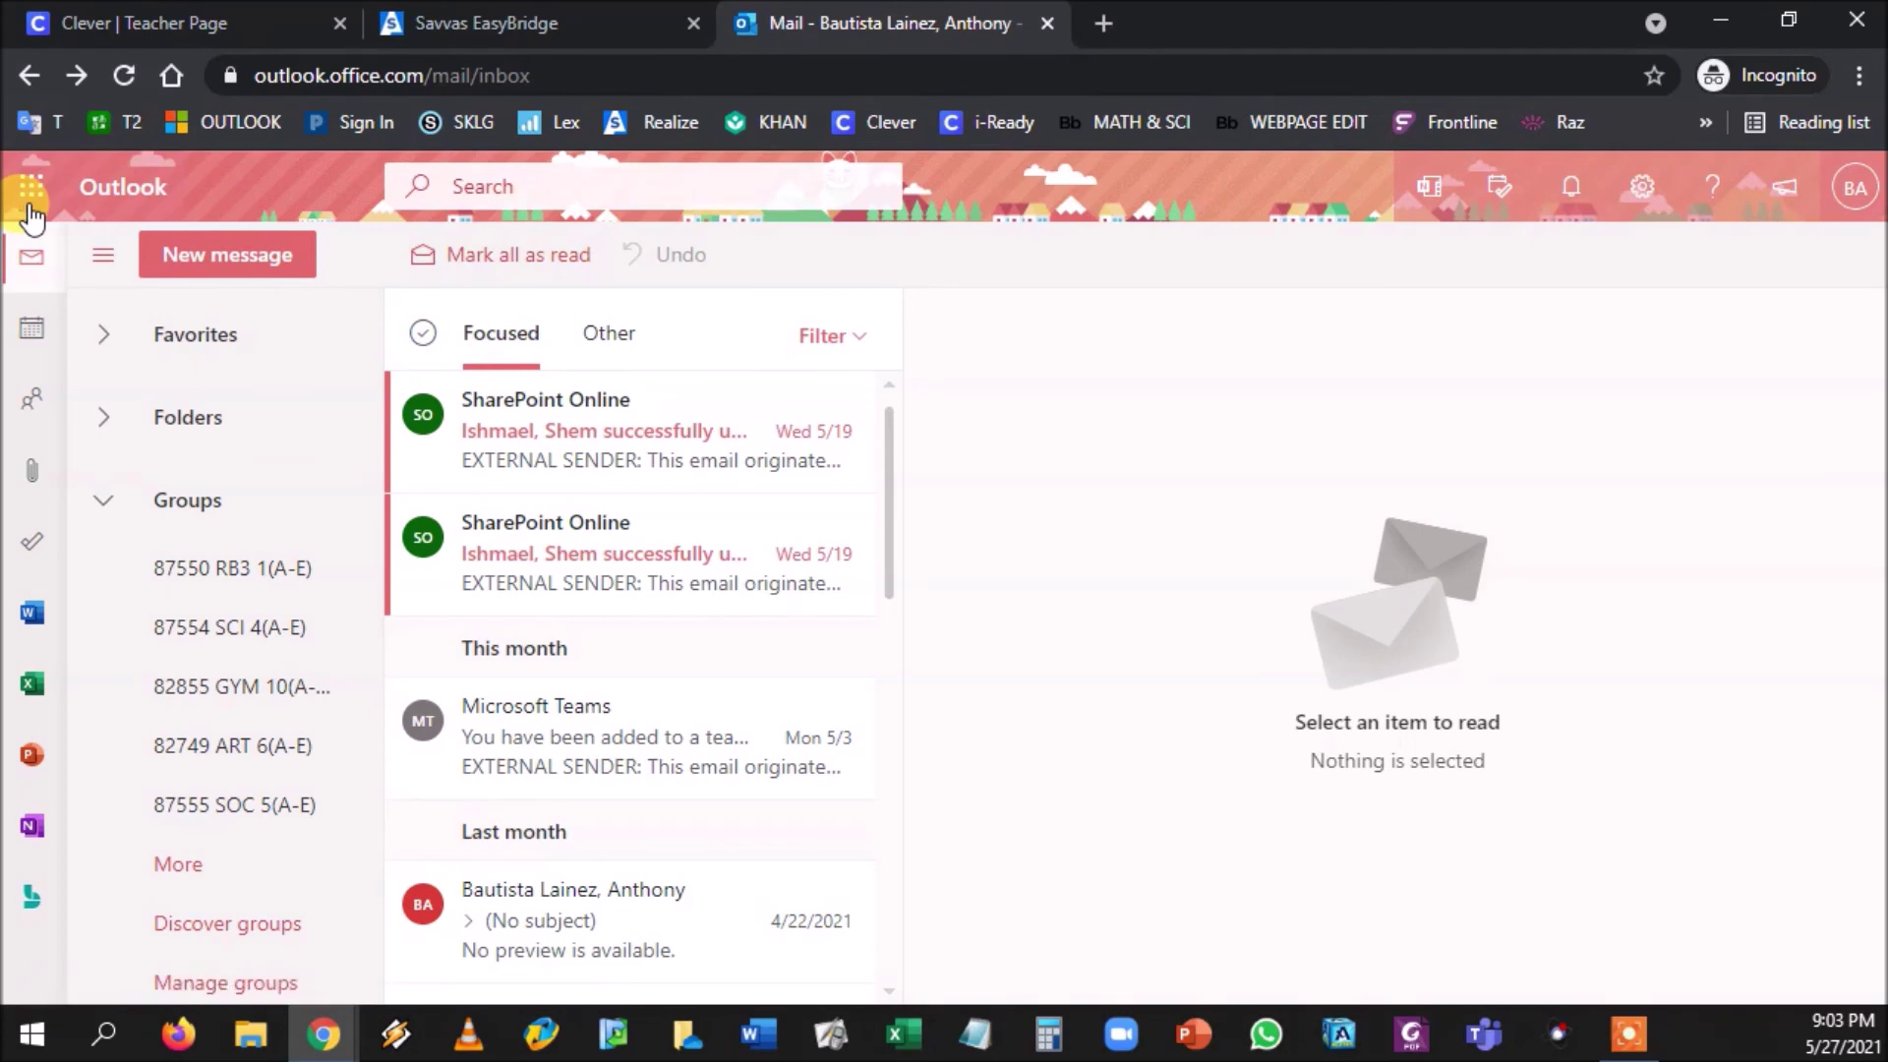
{"action": "left_click", "coordinate": [30, 201]}
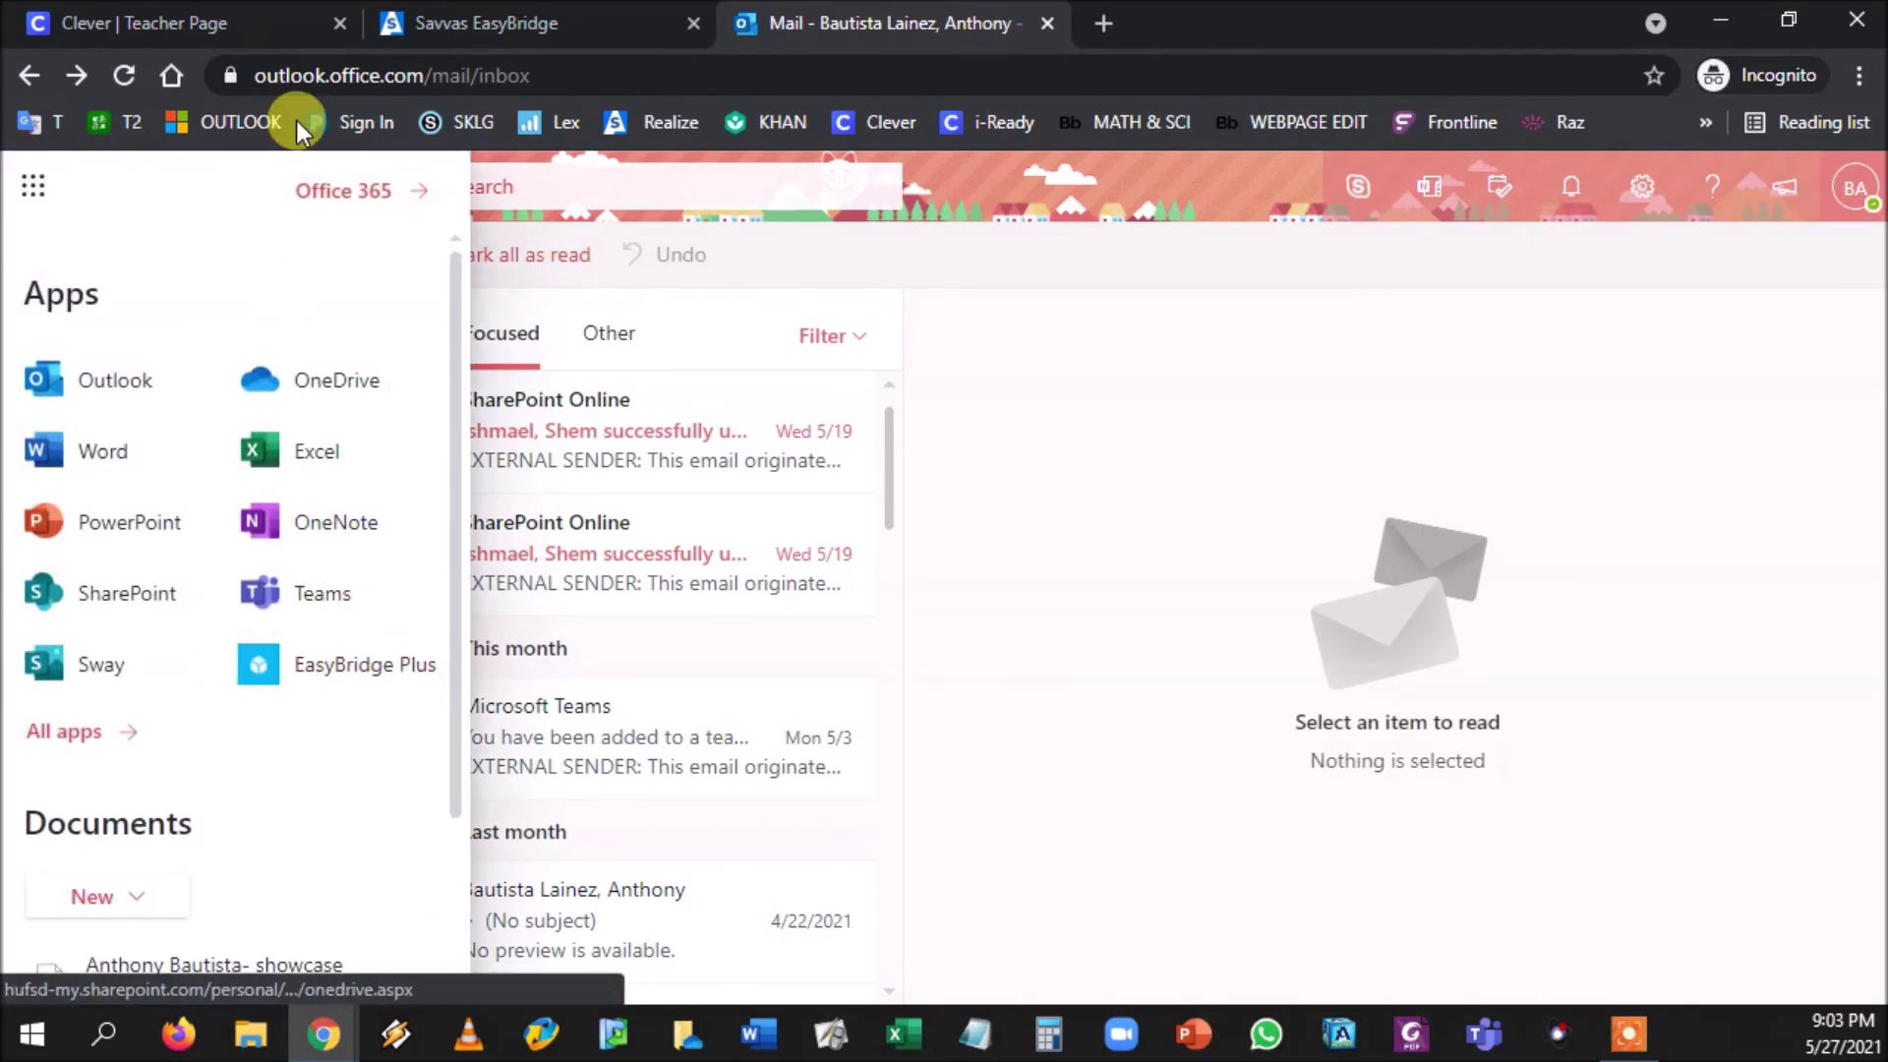
Step: Return to the Clever teacher page and scroll up to Our Class Resources!
{"action": "left_click", "coordinate": [234, 14]}
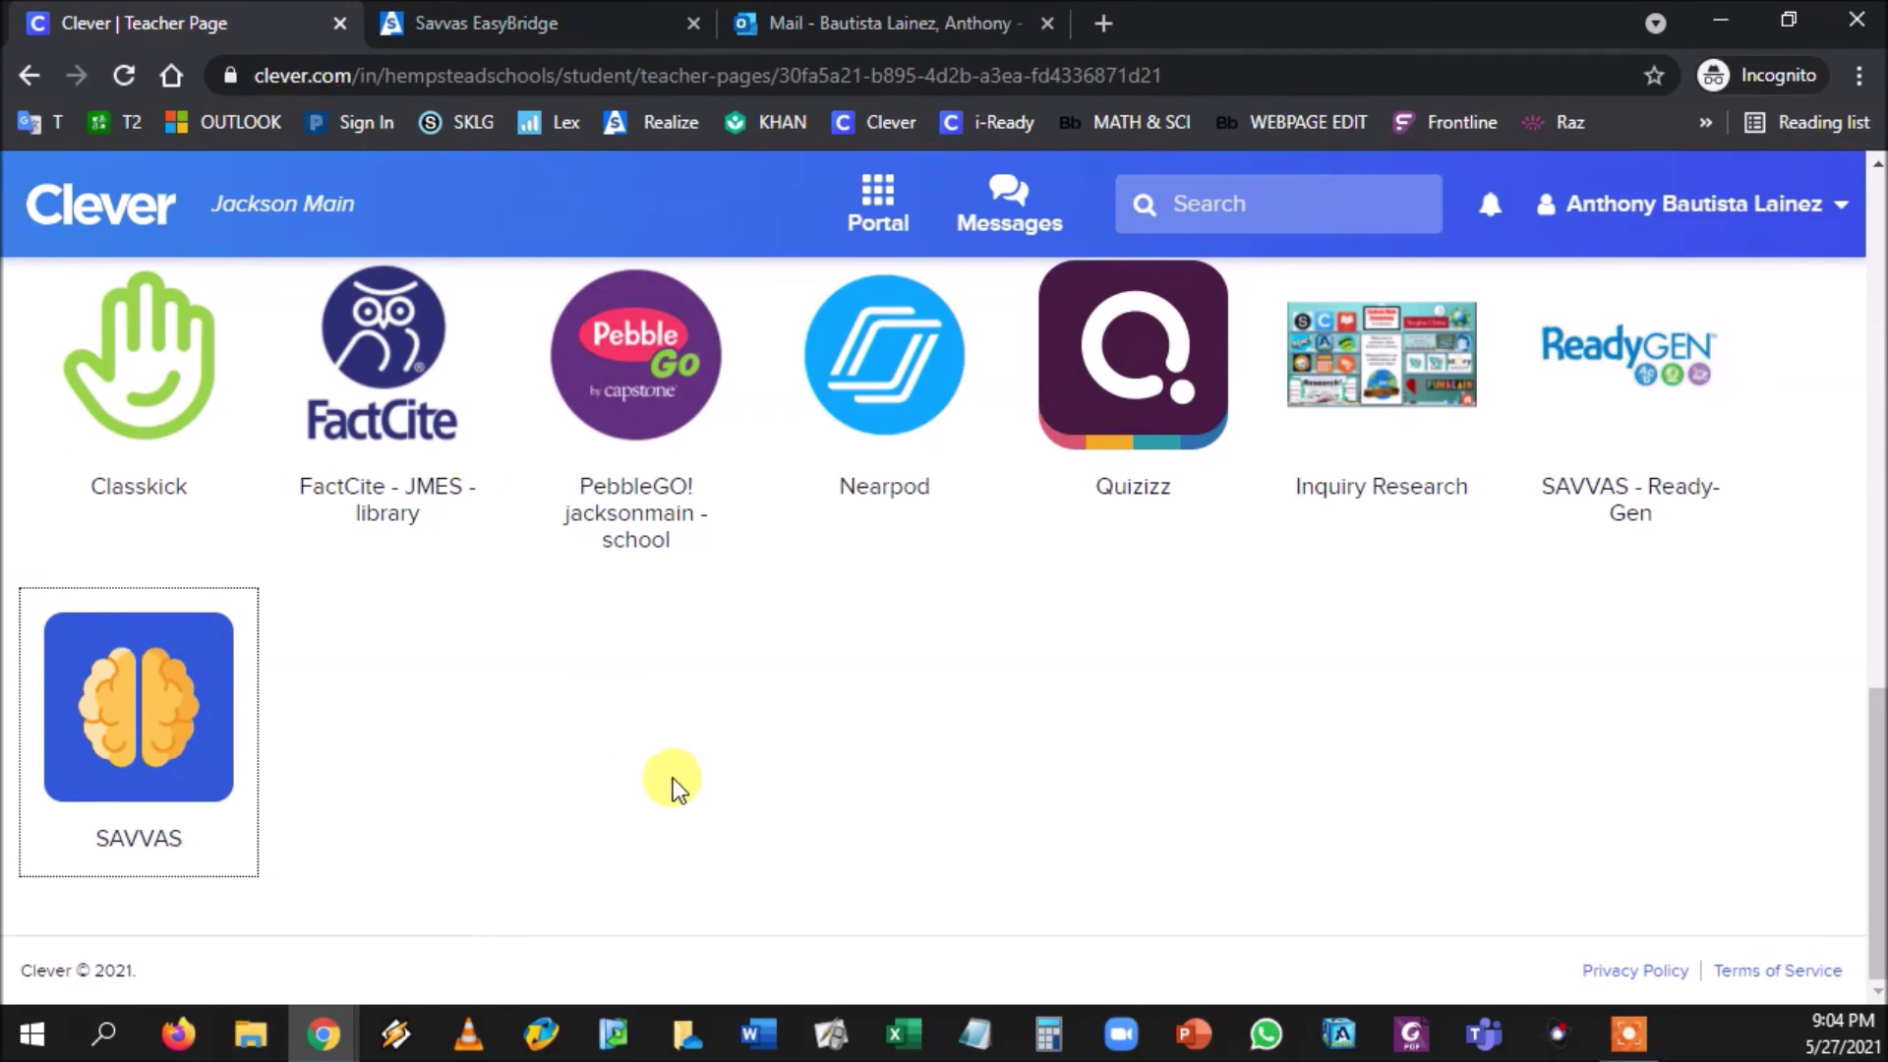
{"action": "scroll", "coordinate": [669, 787], "scroll_direction": "up", "scroll_amount": 10}
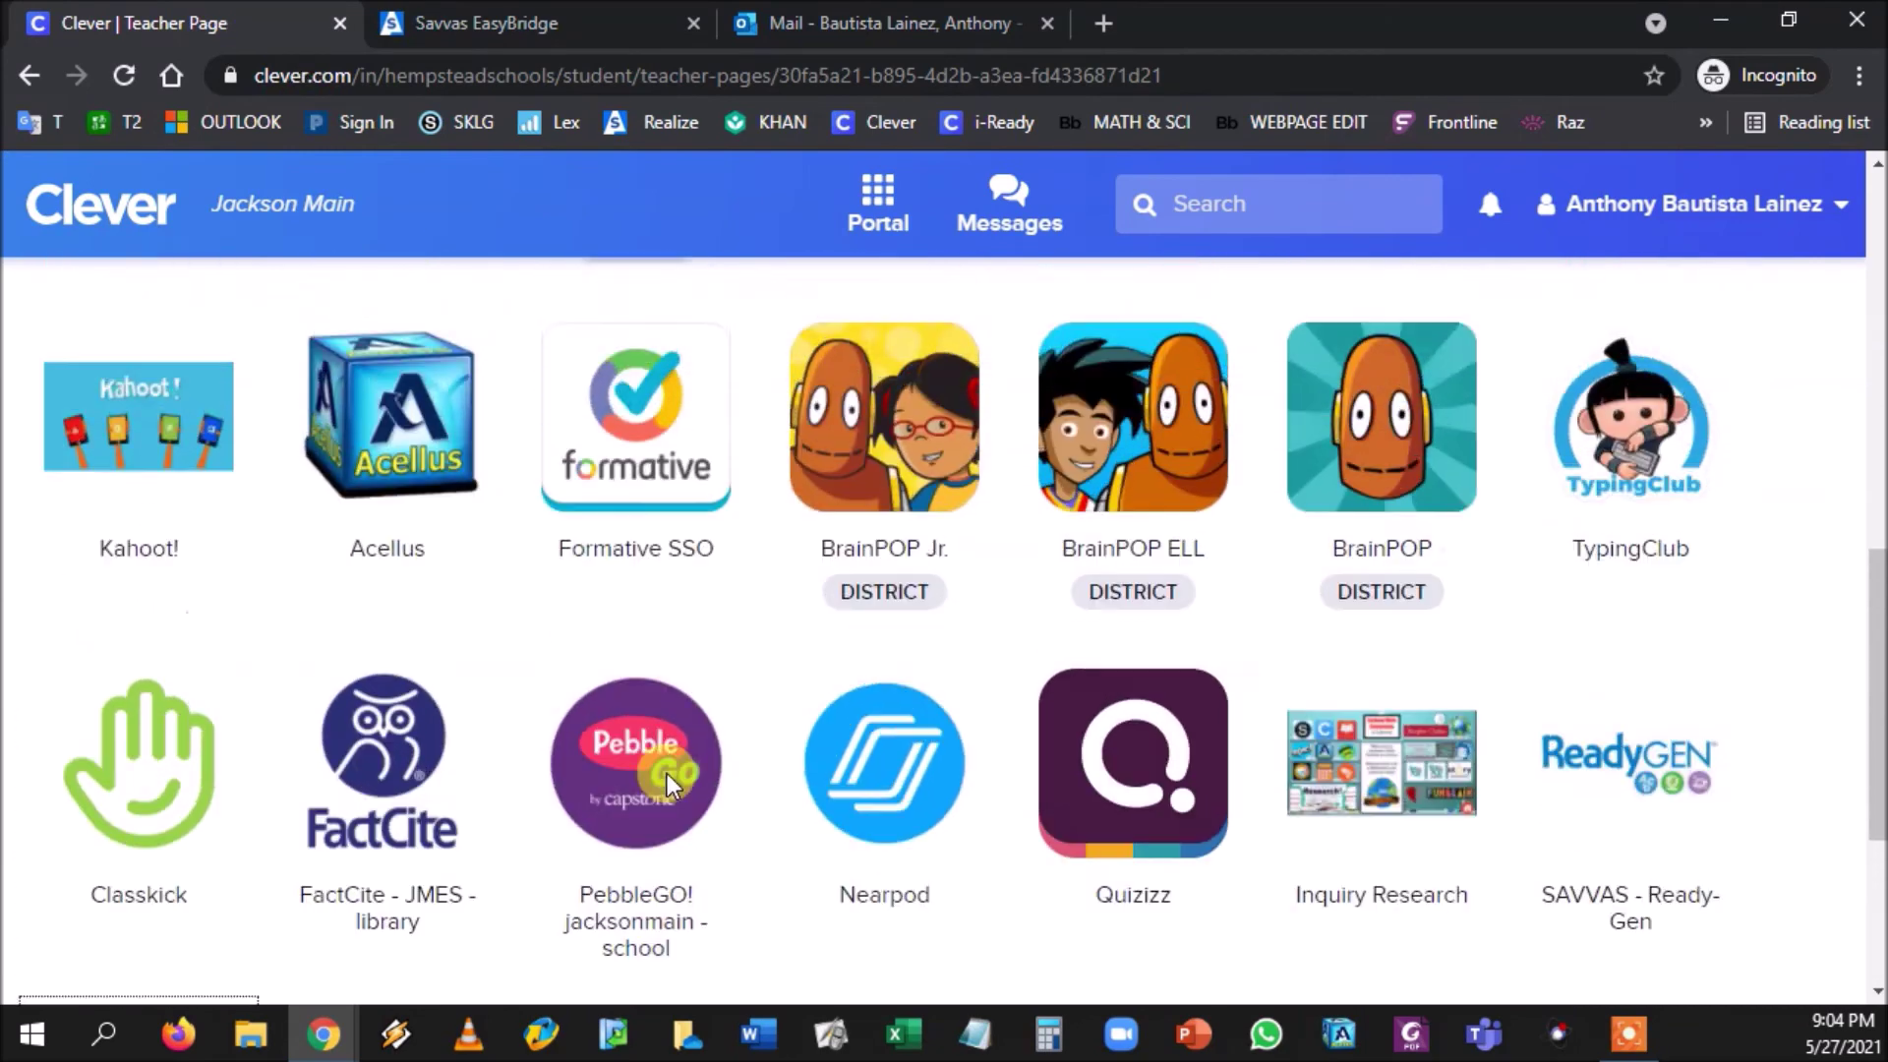
{"action": "scroll", "coordinate": [670, 788], "scroll_direction": "up", "scroll_amount": 3}
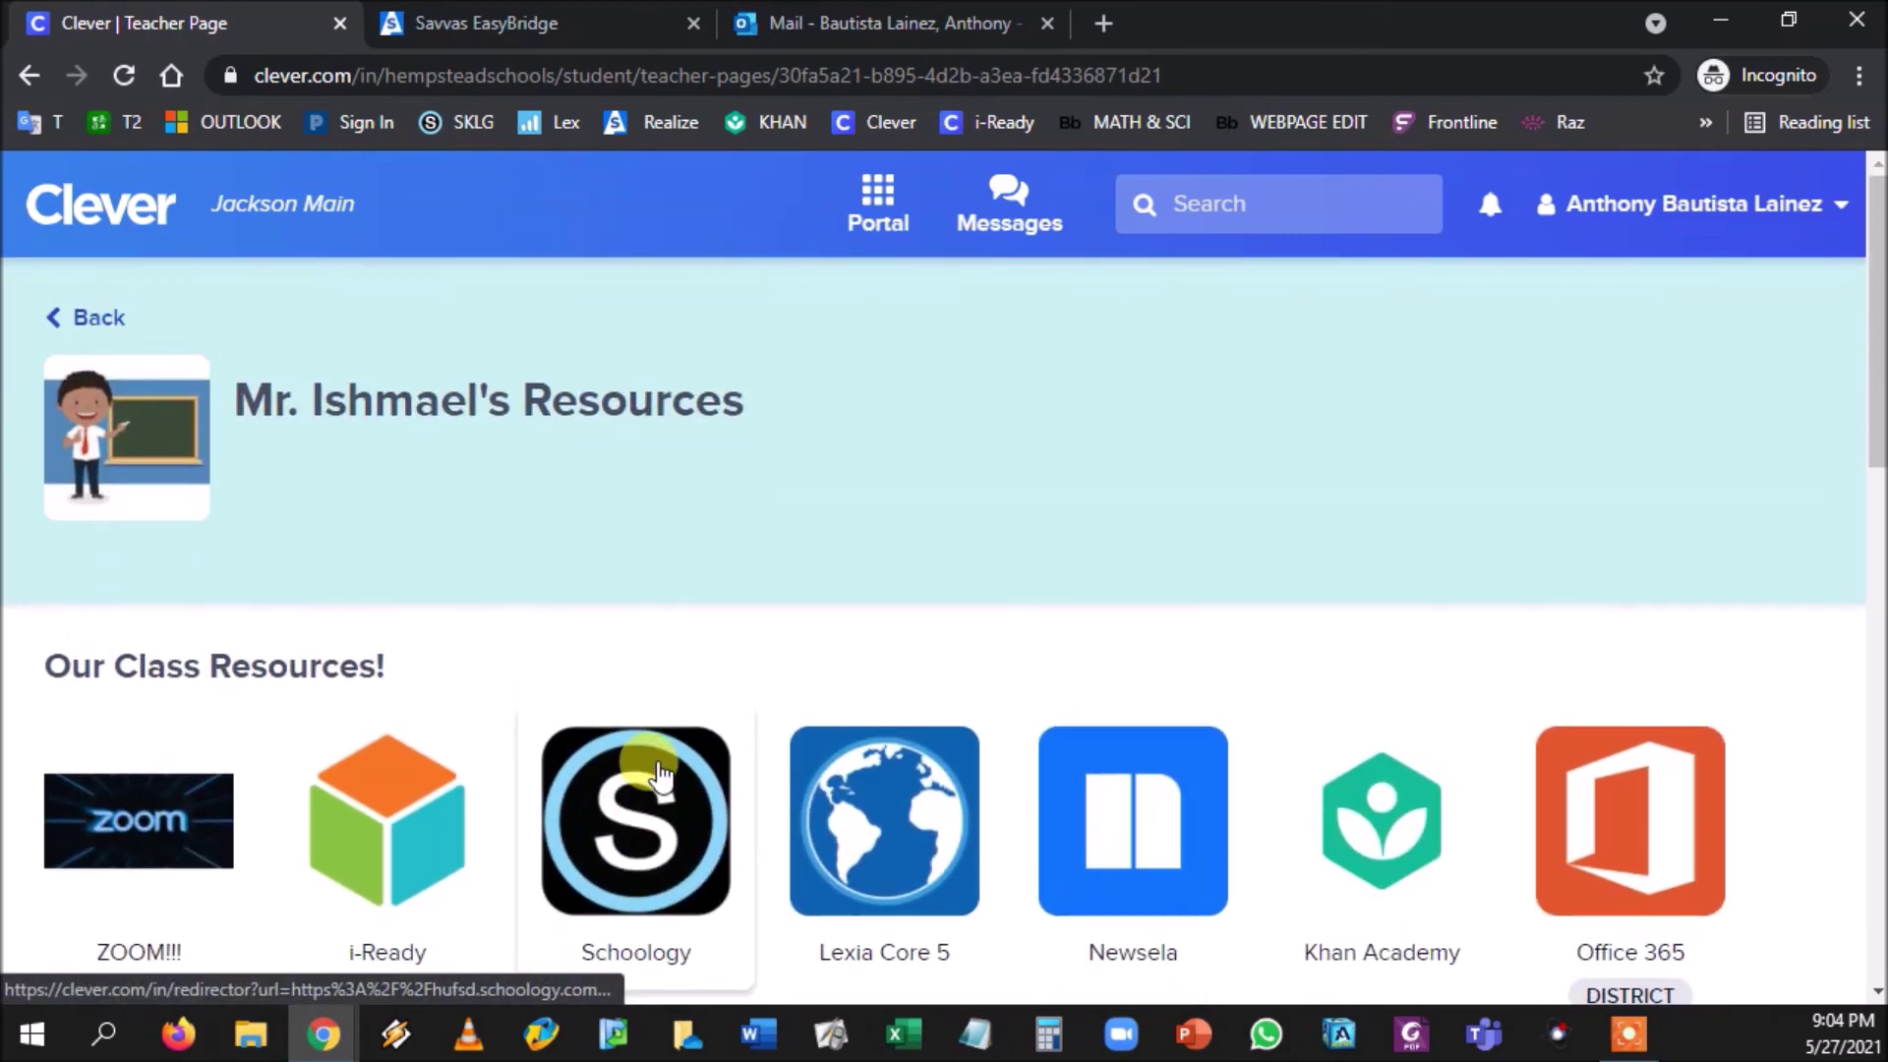